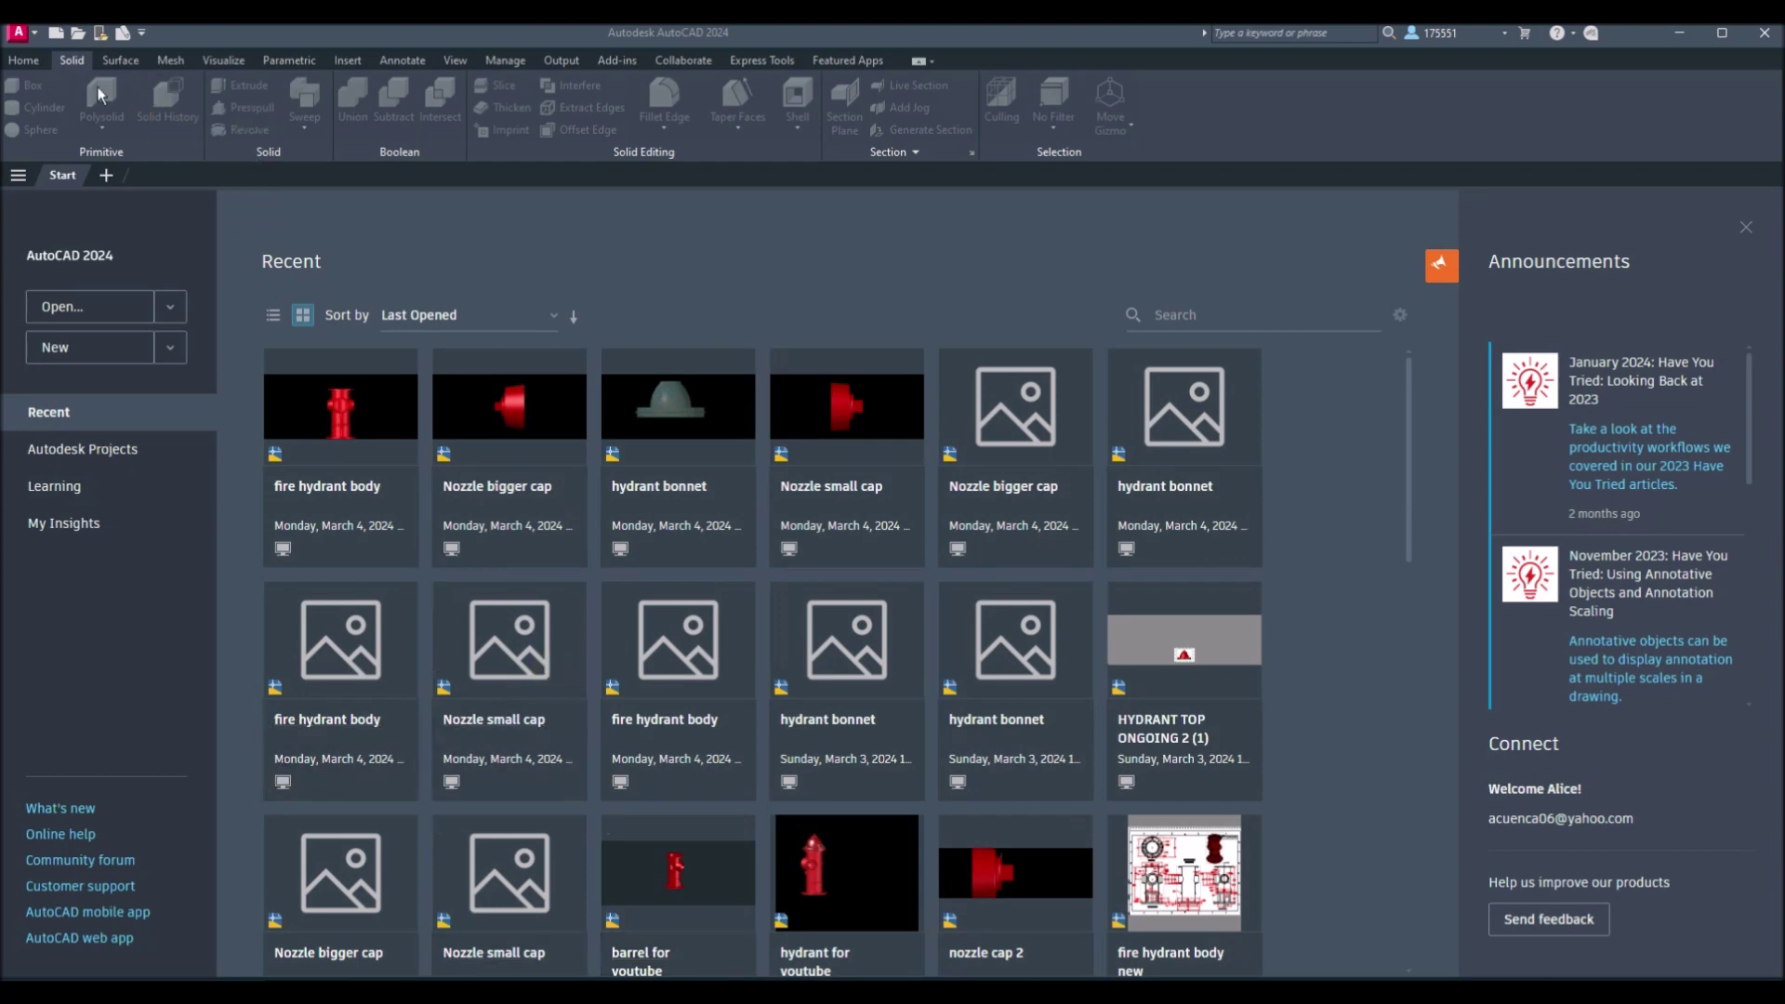
Open fire hydrant body, hydrant bonnet, Nozzle bigger cap and Nozzle small cap from HYDRANT FOR YOUTUBE at once.
click(35, 35)
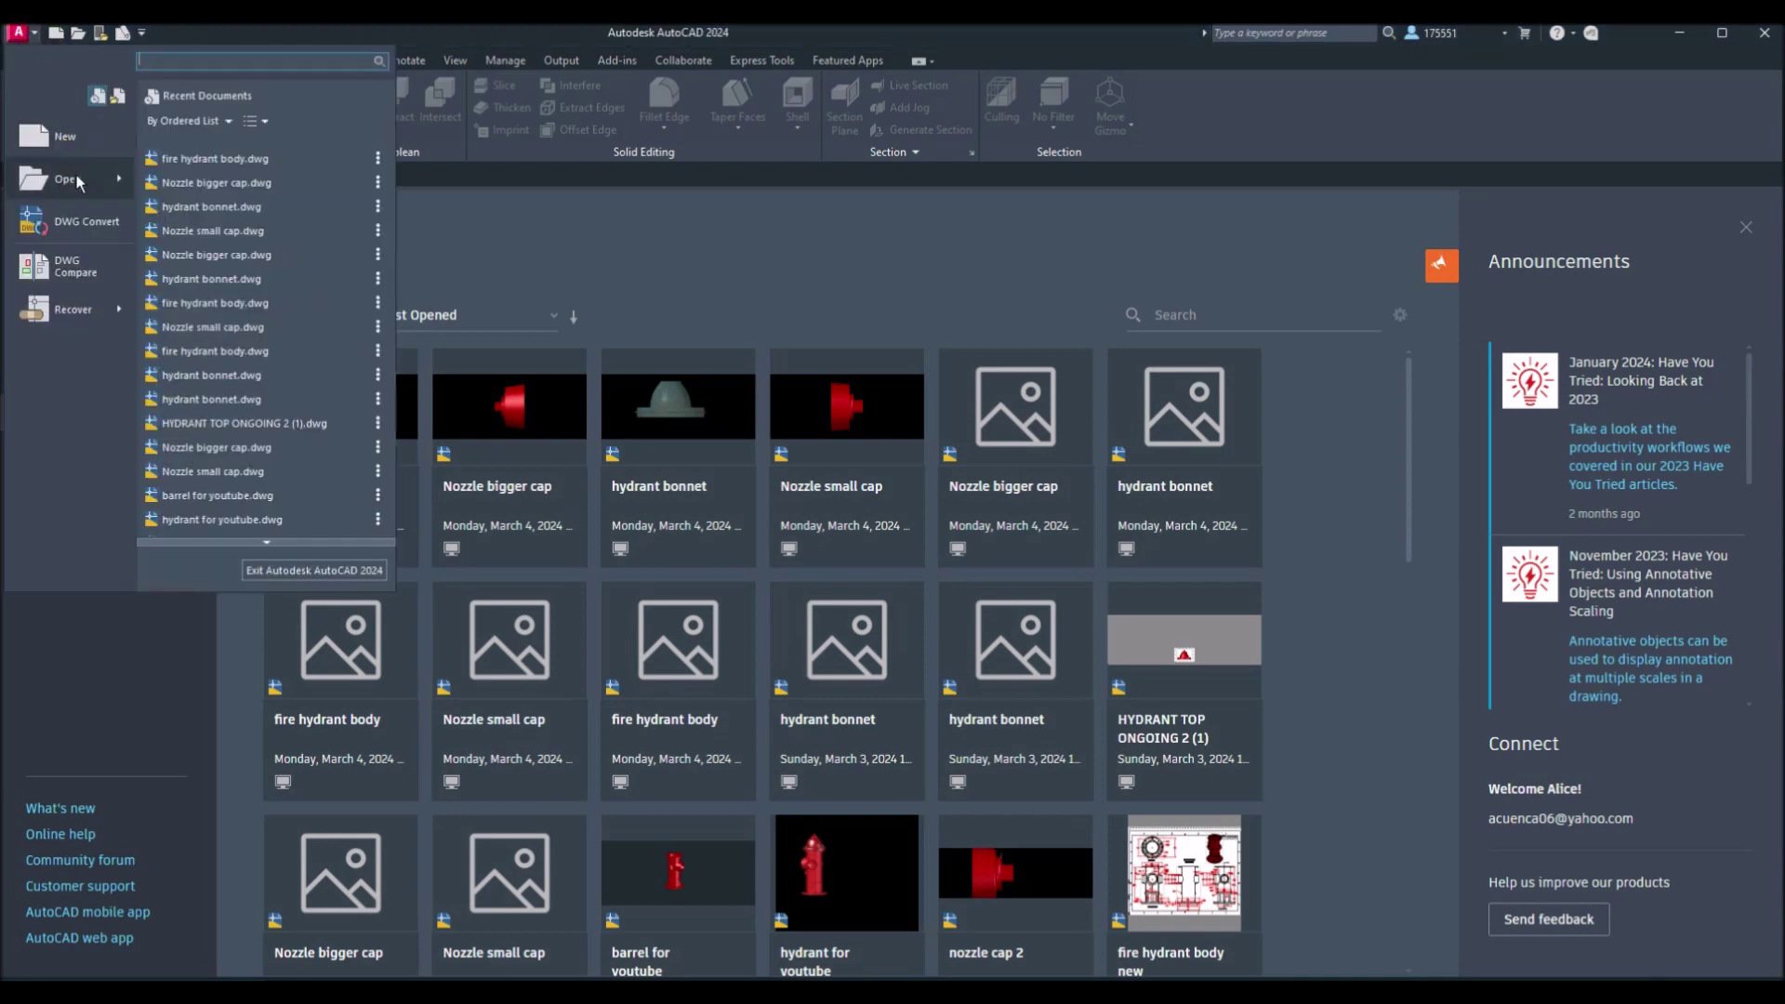
click(76, 180)
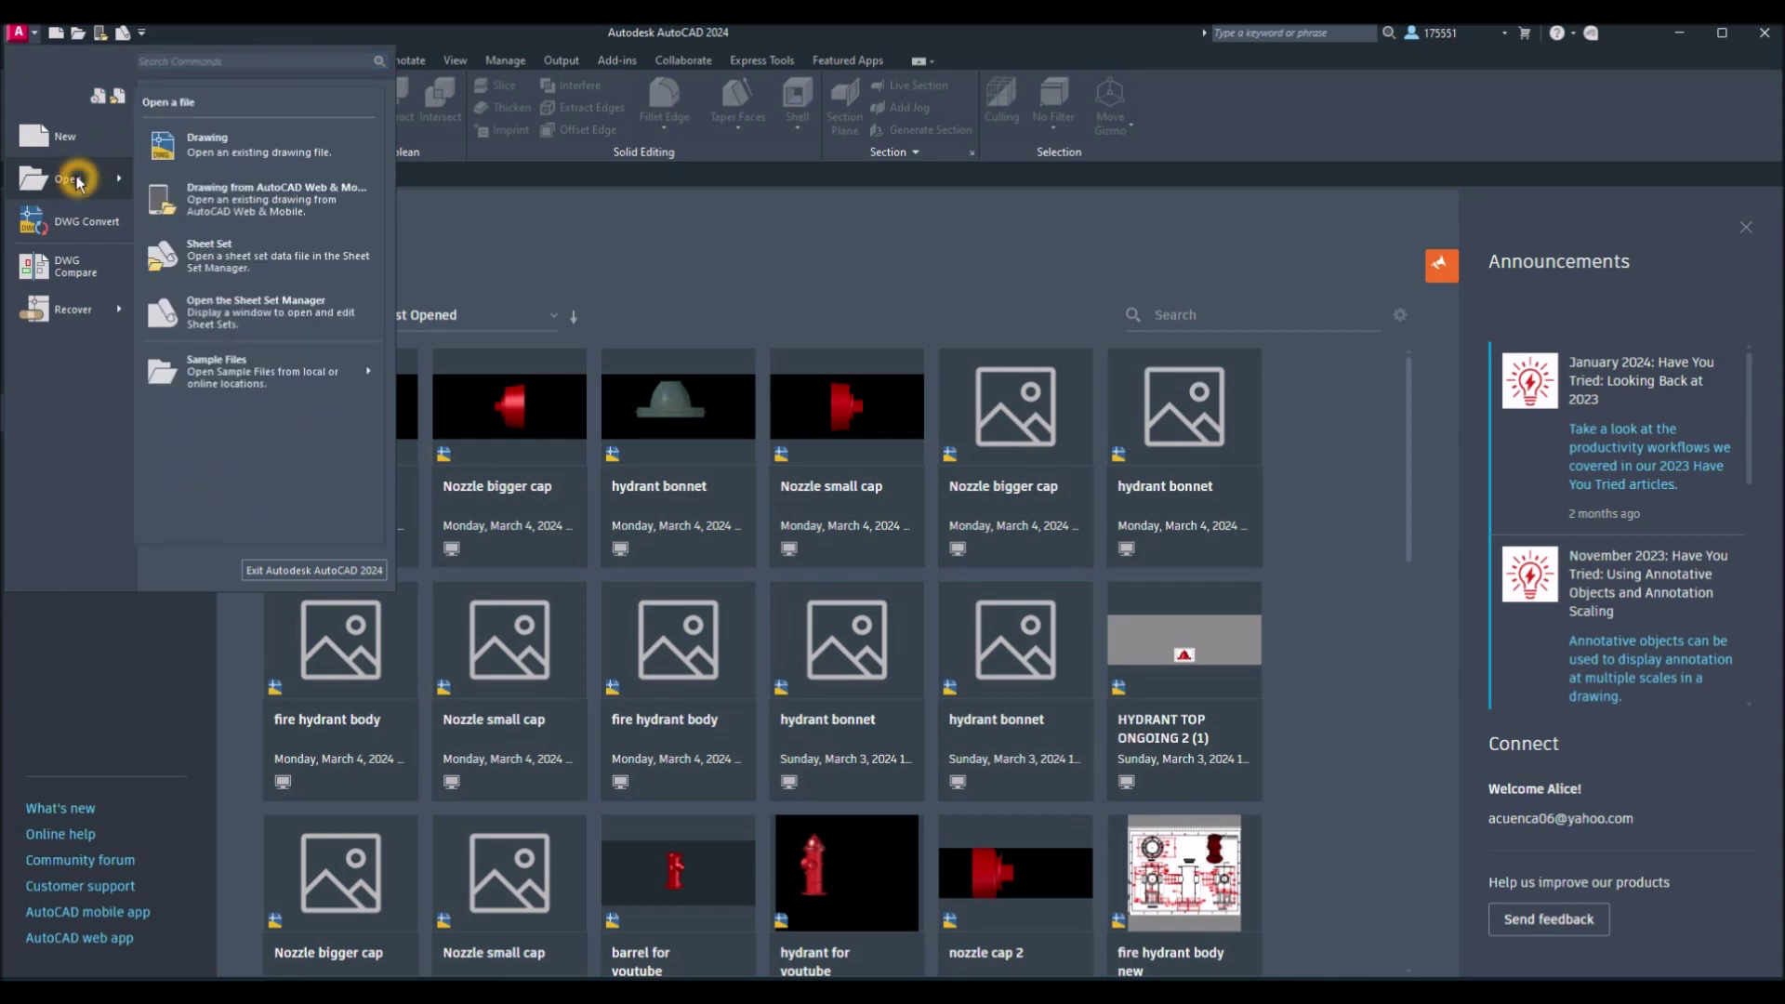
click(217, 156)
click(1004, 399)
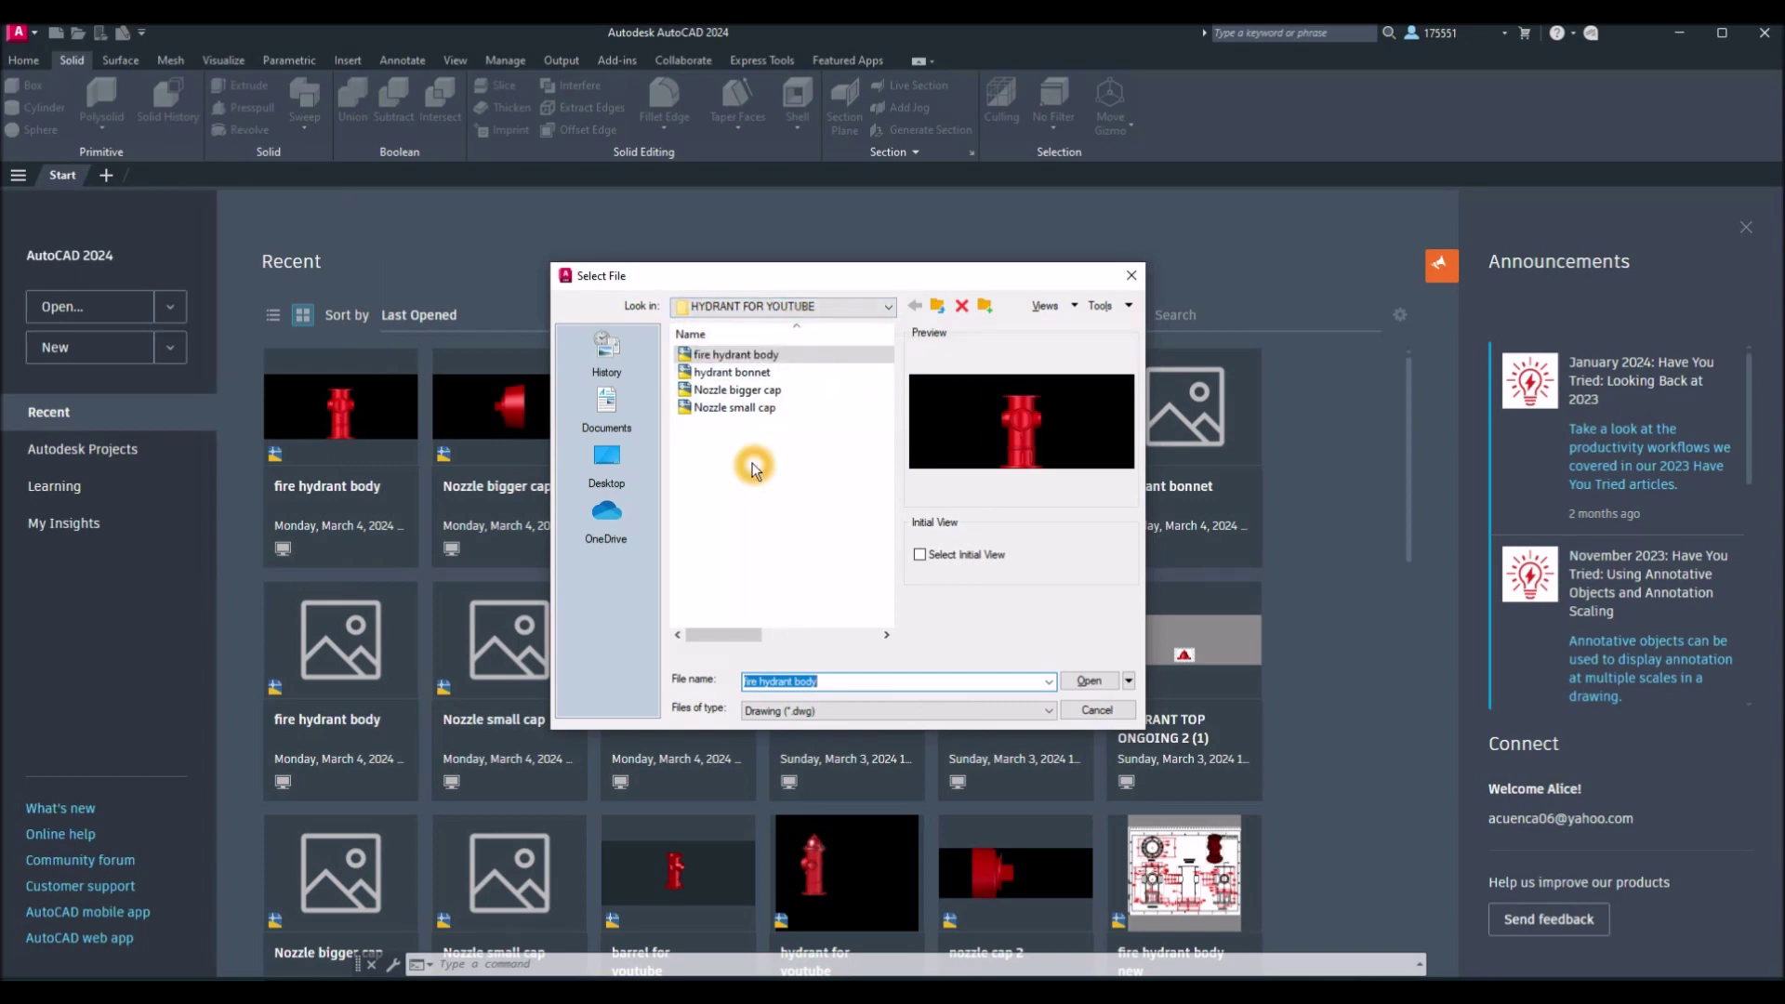
click(758, 372)
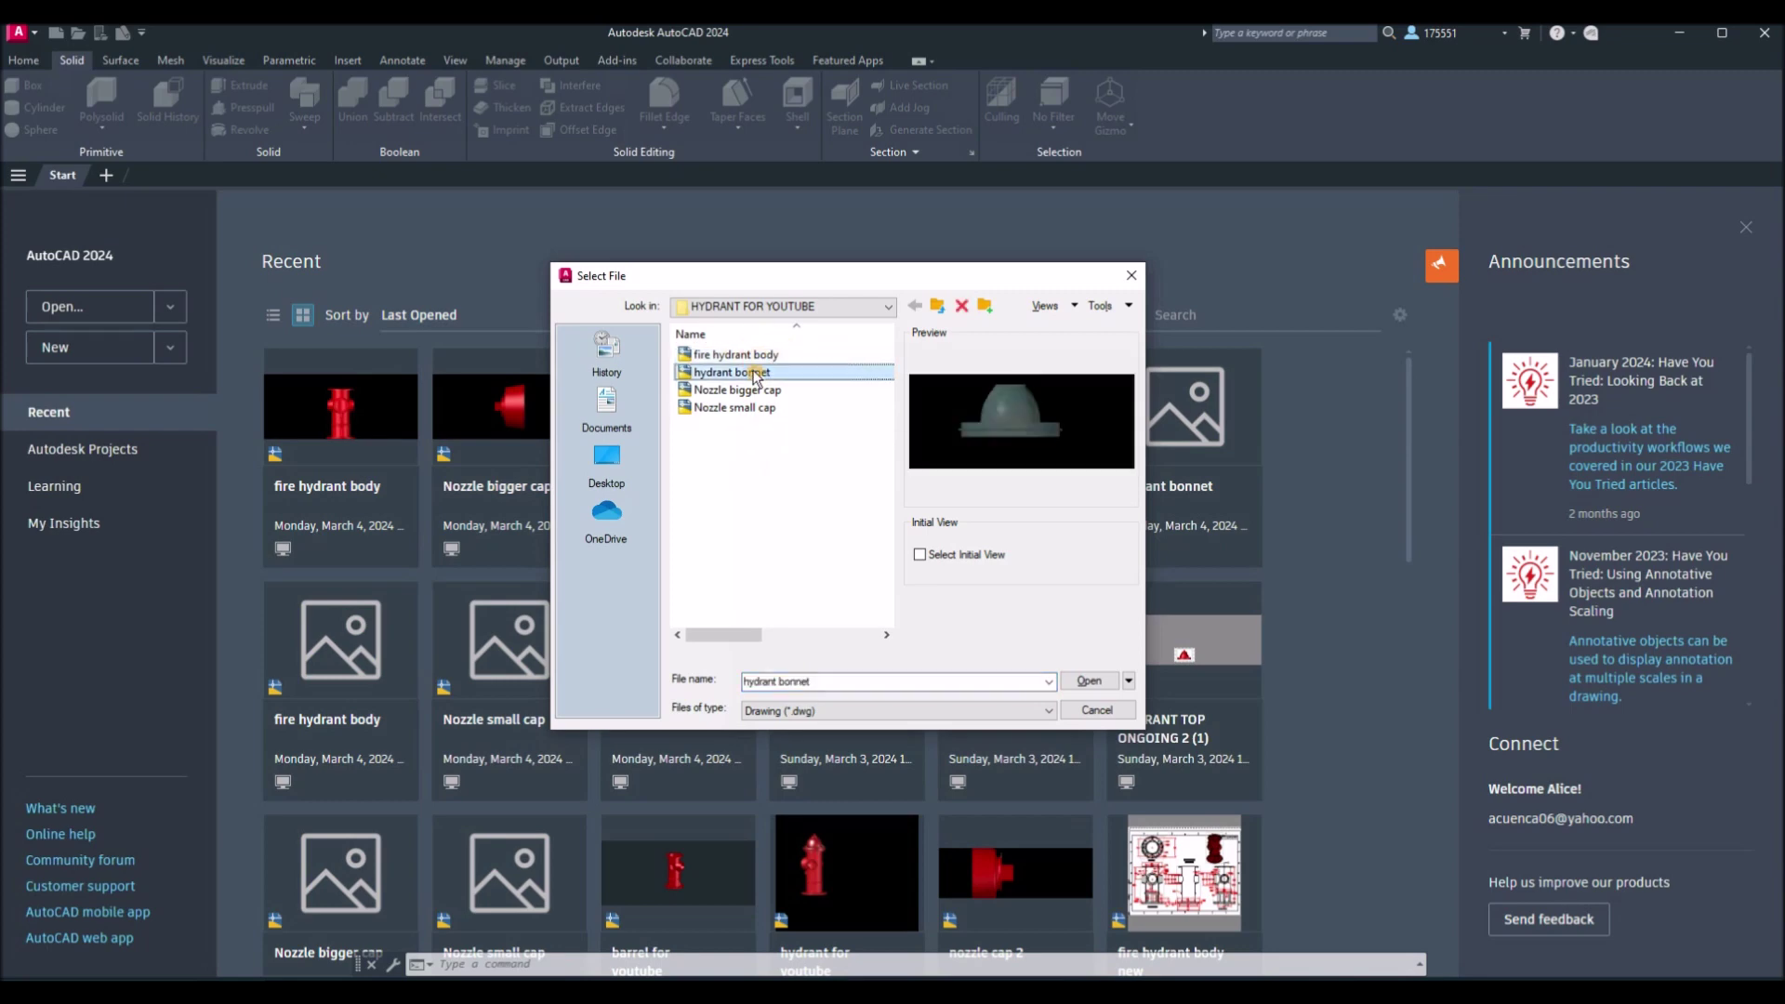
ctrl+click(758, 356)
ctrl+click(757, 391)
ctrl+click(759, 409)
click(1086, 686)
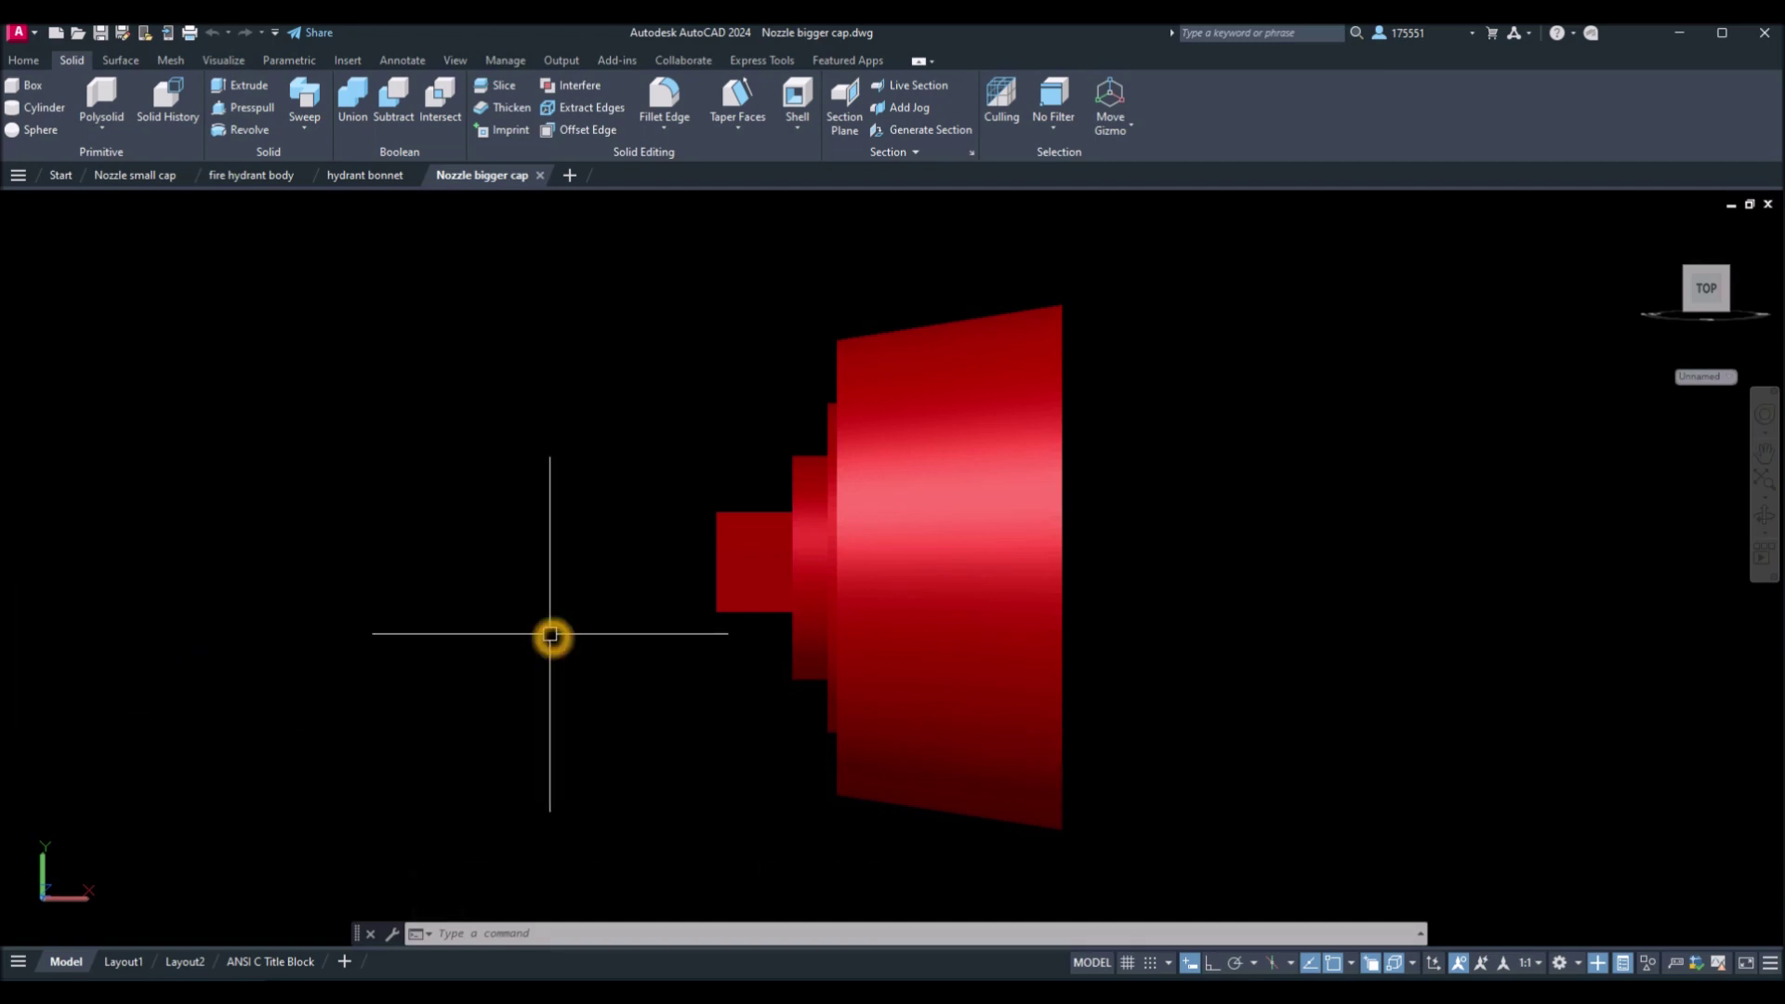
Show the fire hydrant body drawing, recentre the red hydrant, then switch to hydrant bonnet.
click(797, 502)
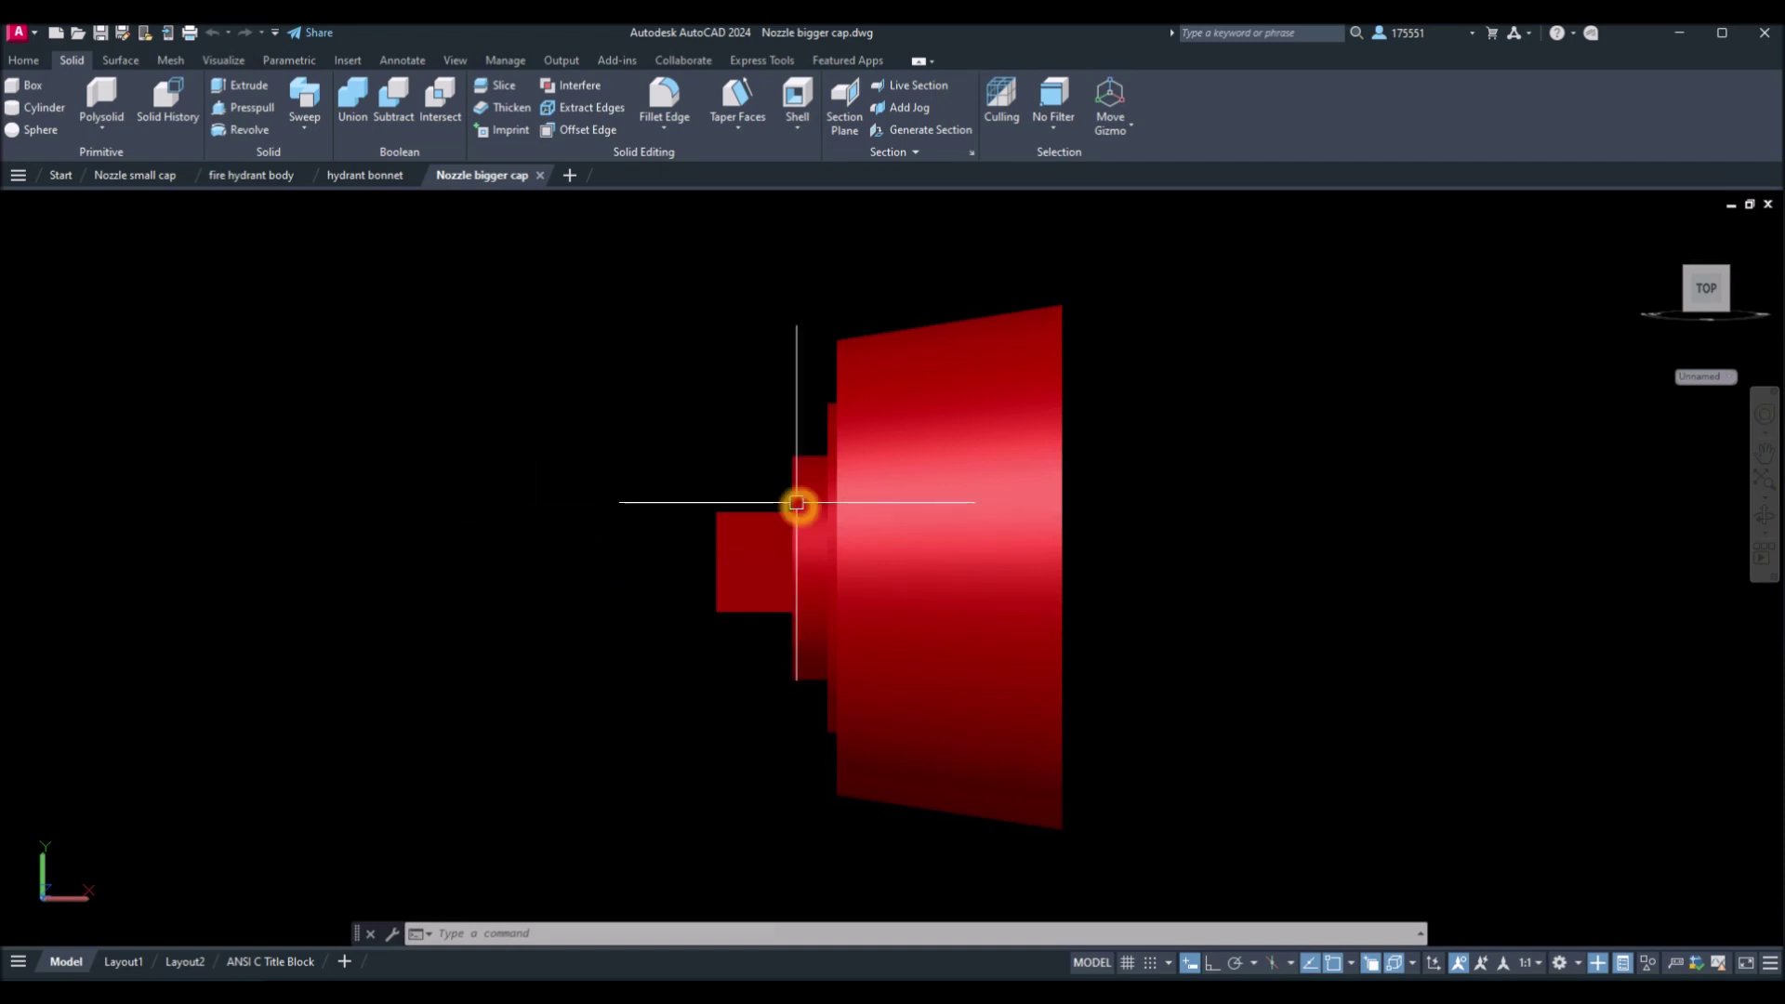
click(505, 545)
click(575, 588)
click(788, 572)
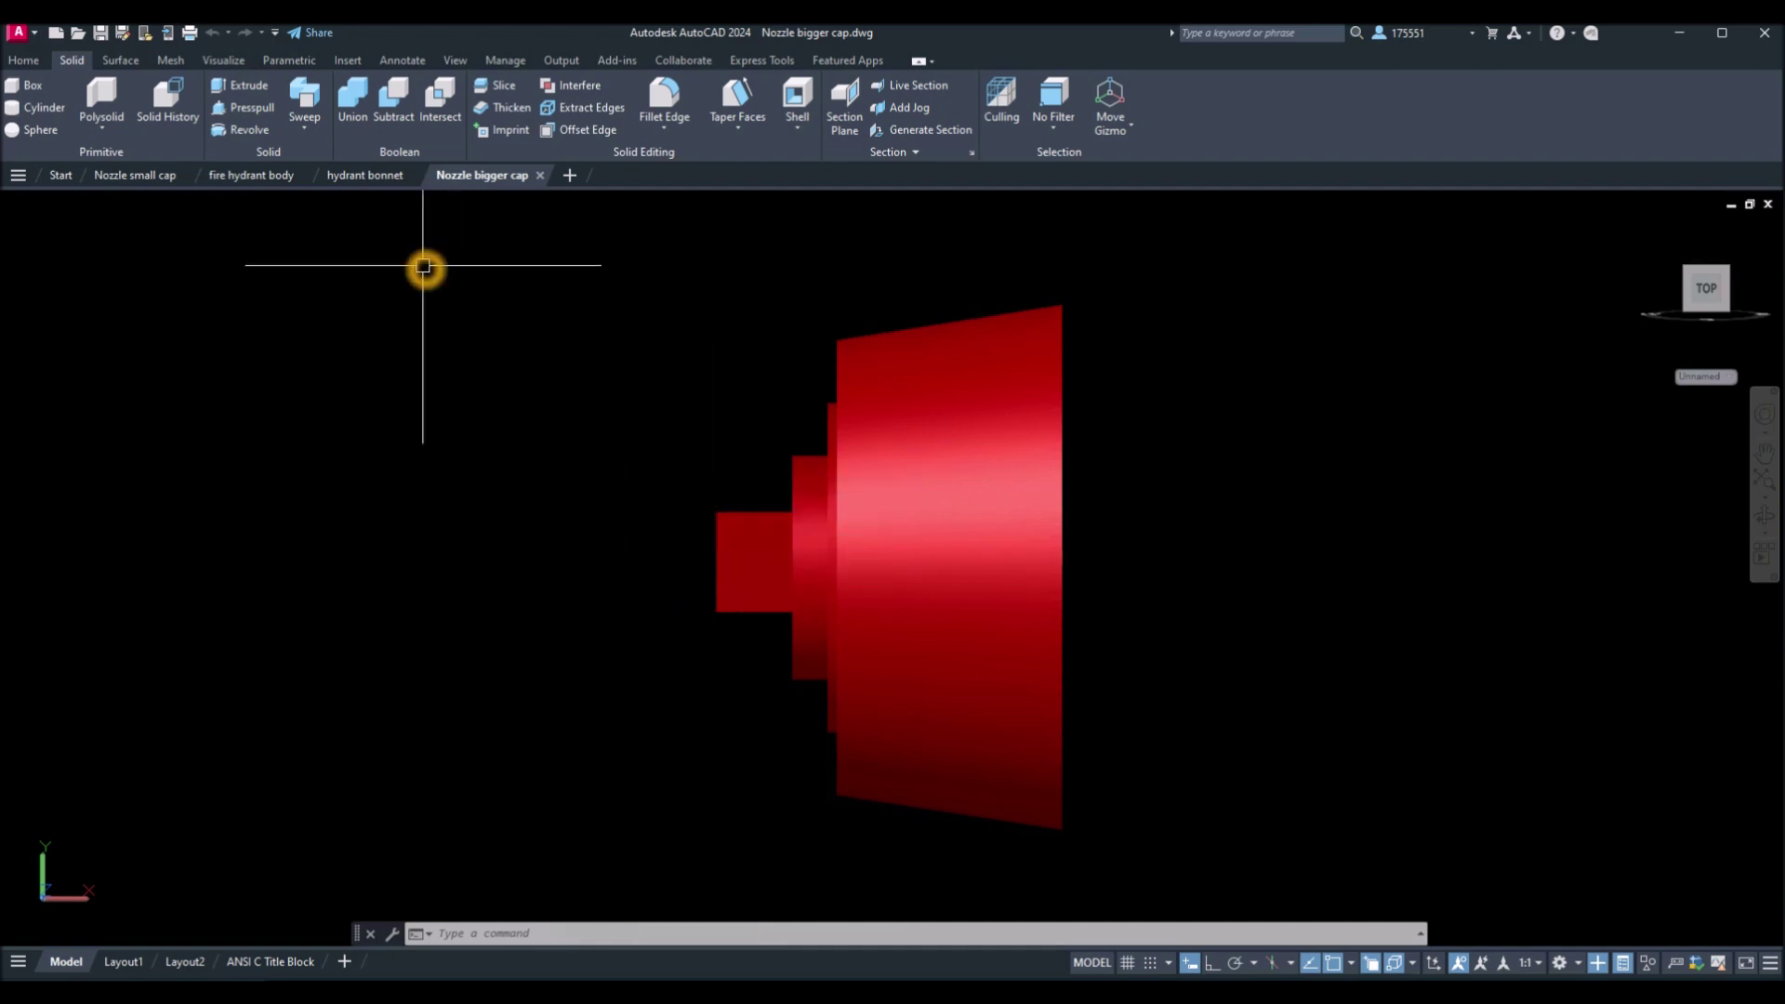
click(255, 176)
mouse_move(1011, 452)
middle_down()
mouse_move(953, 387)
mouse_move(925, 415)
middle_up()
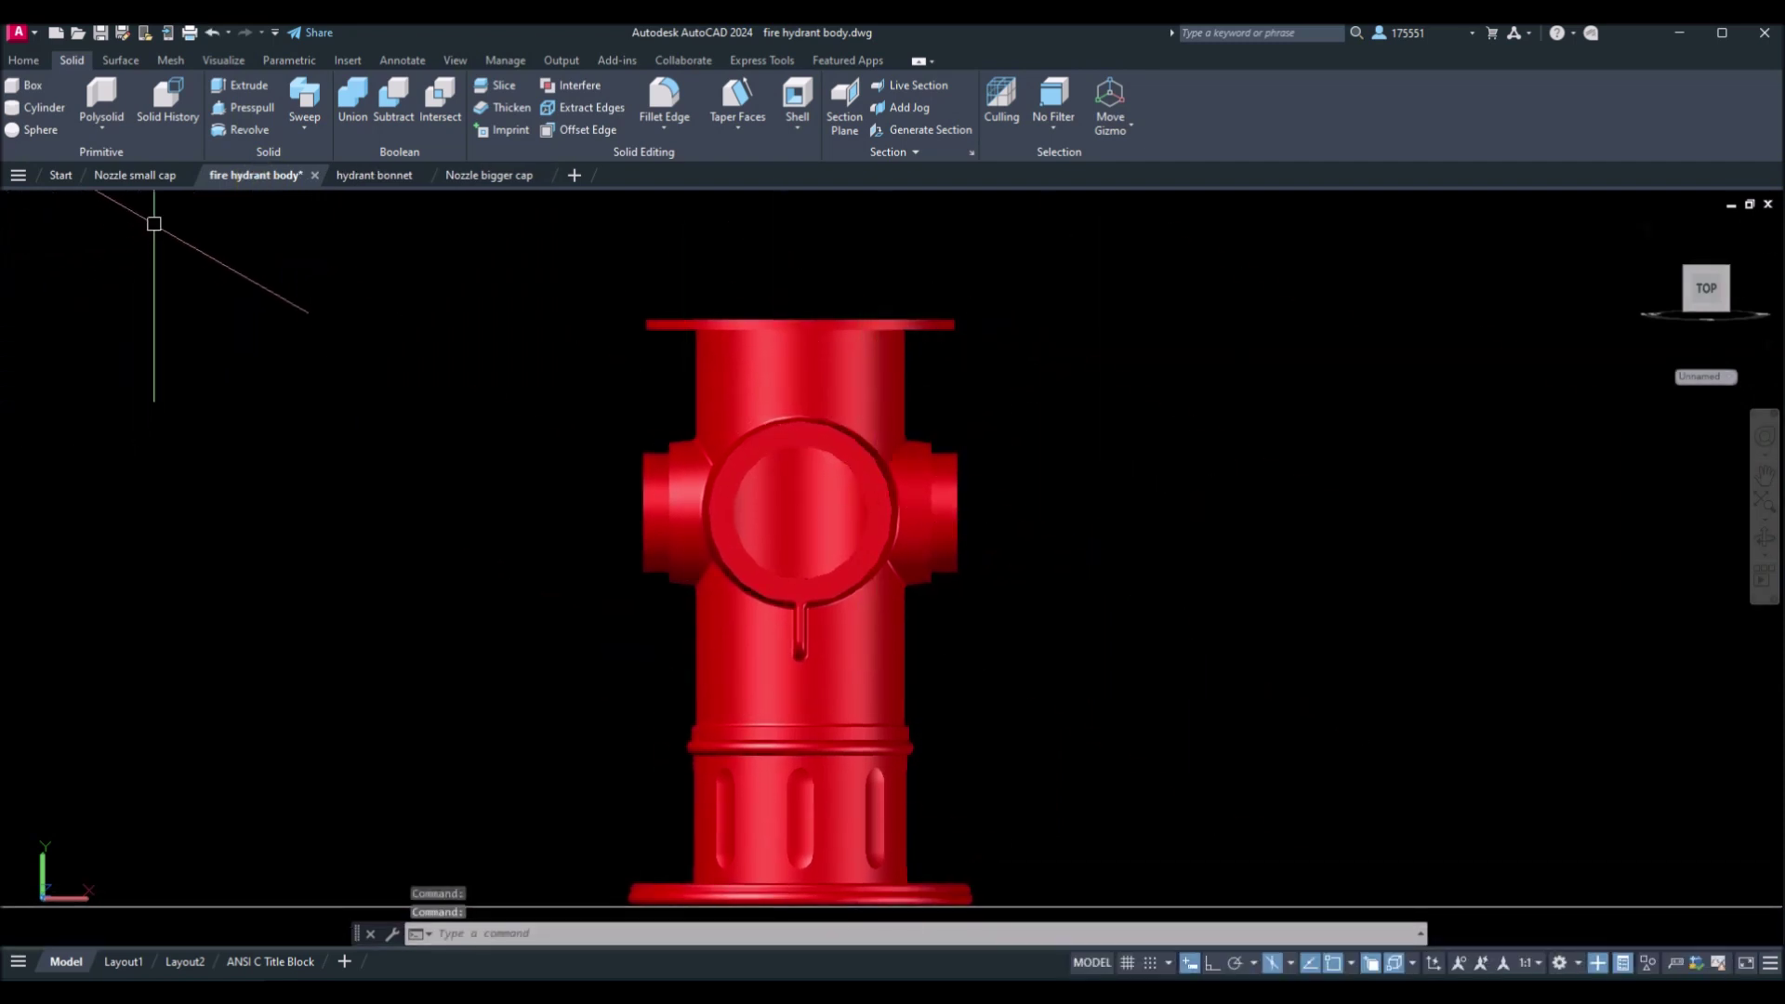
click(378, 177)
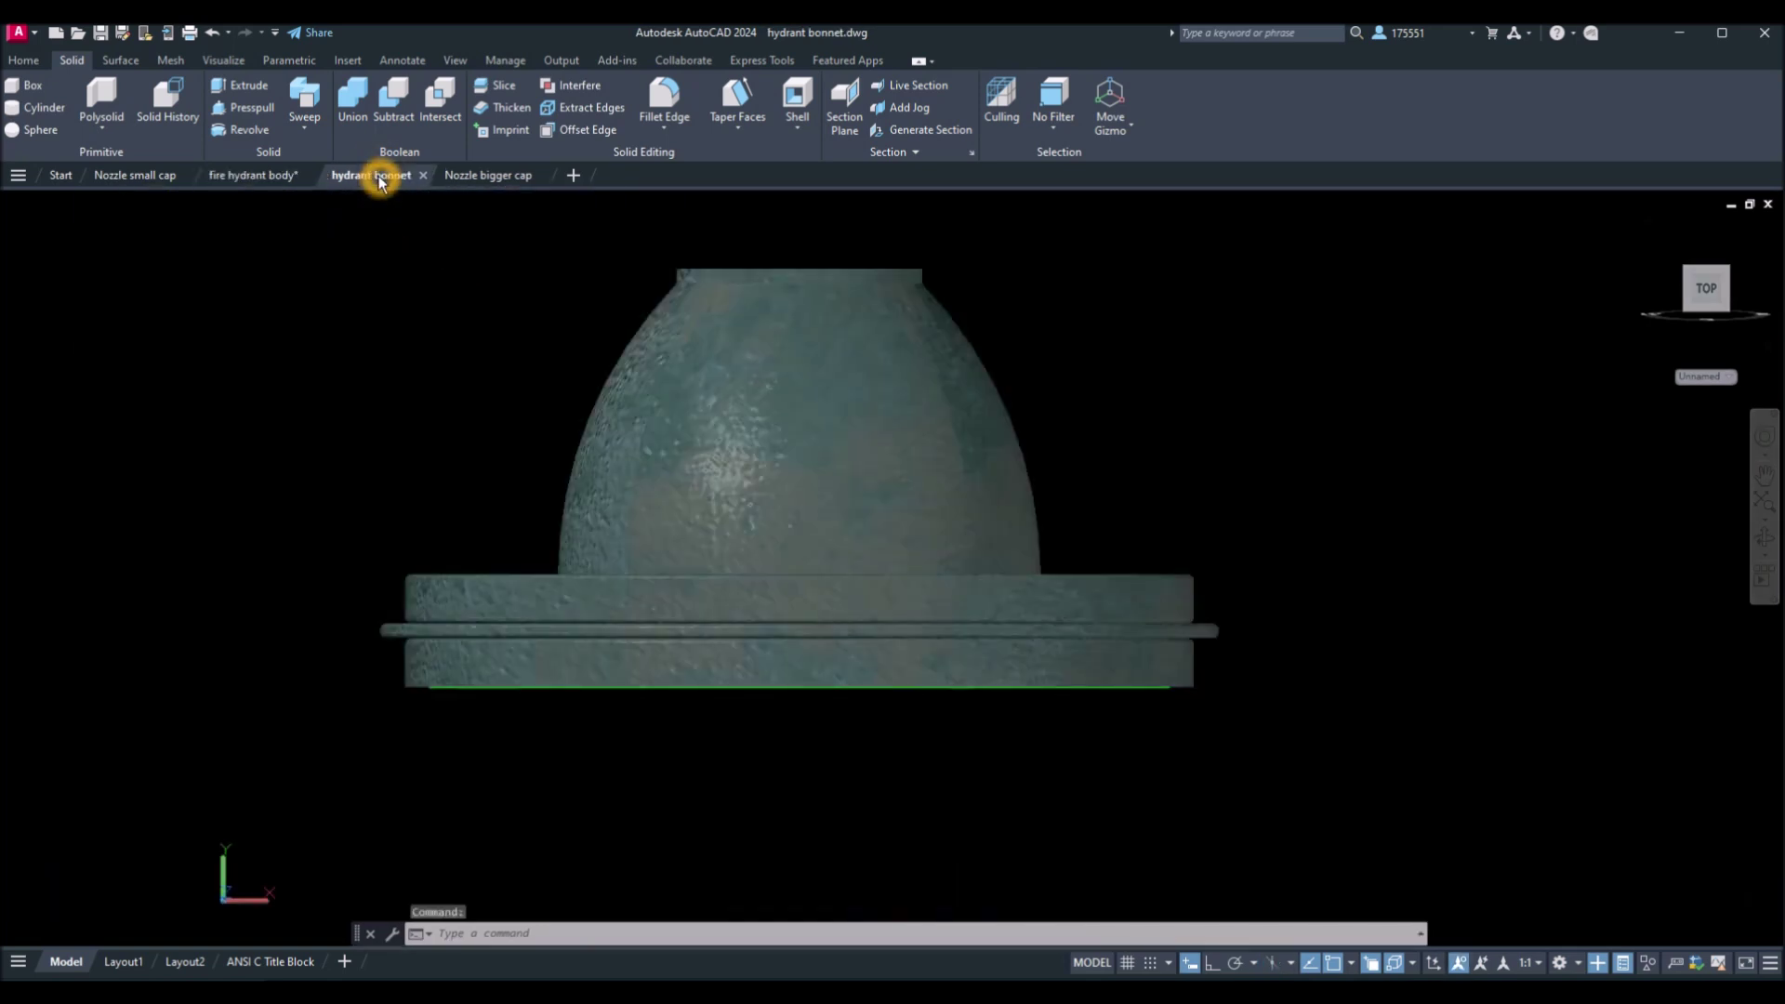
Copy the bonnet solid using a Center-snapped base point at its bottom, then switch to fire hydrant body.
click(22, 238)
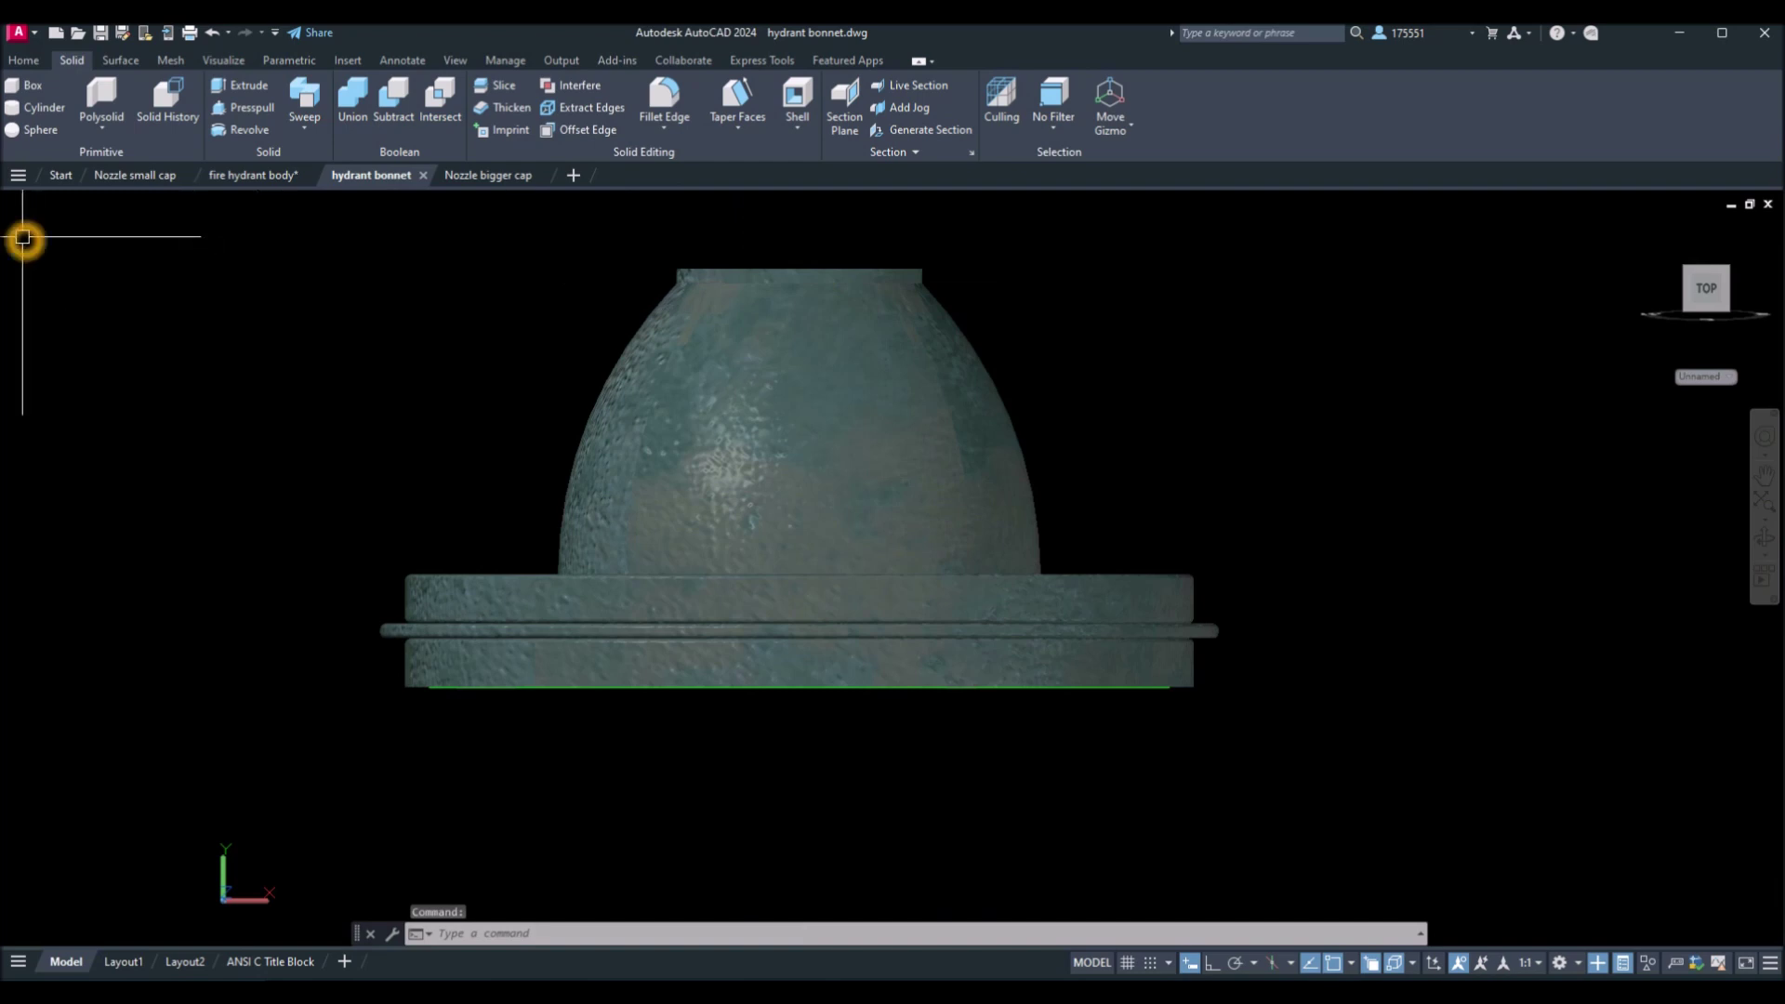
click(796, 383)
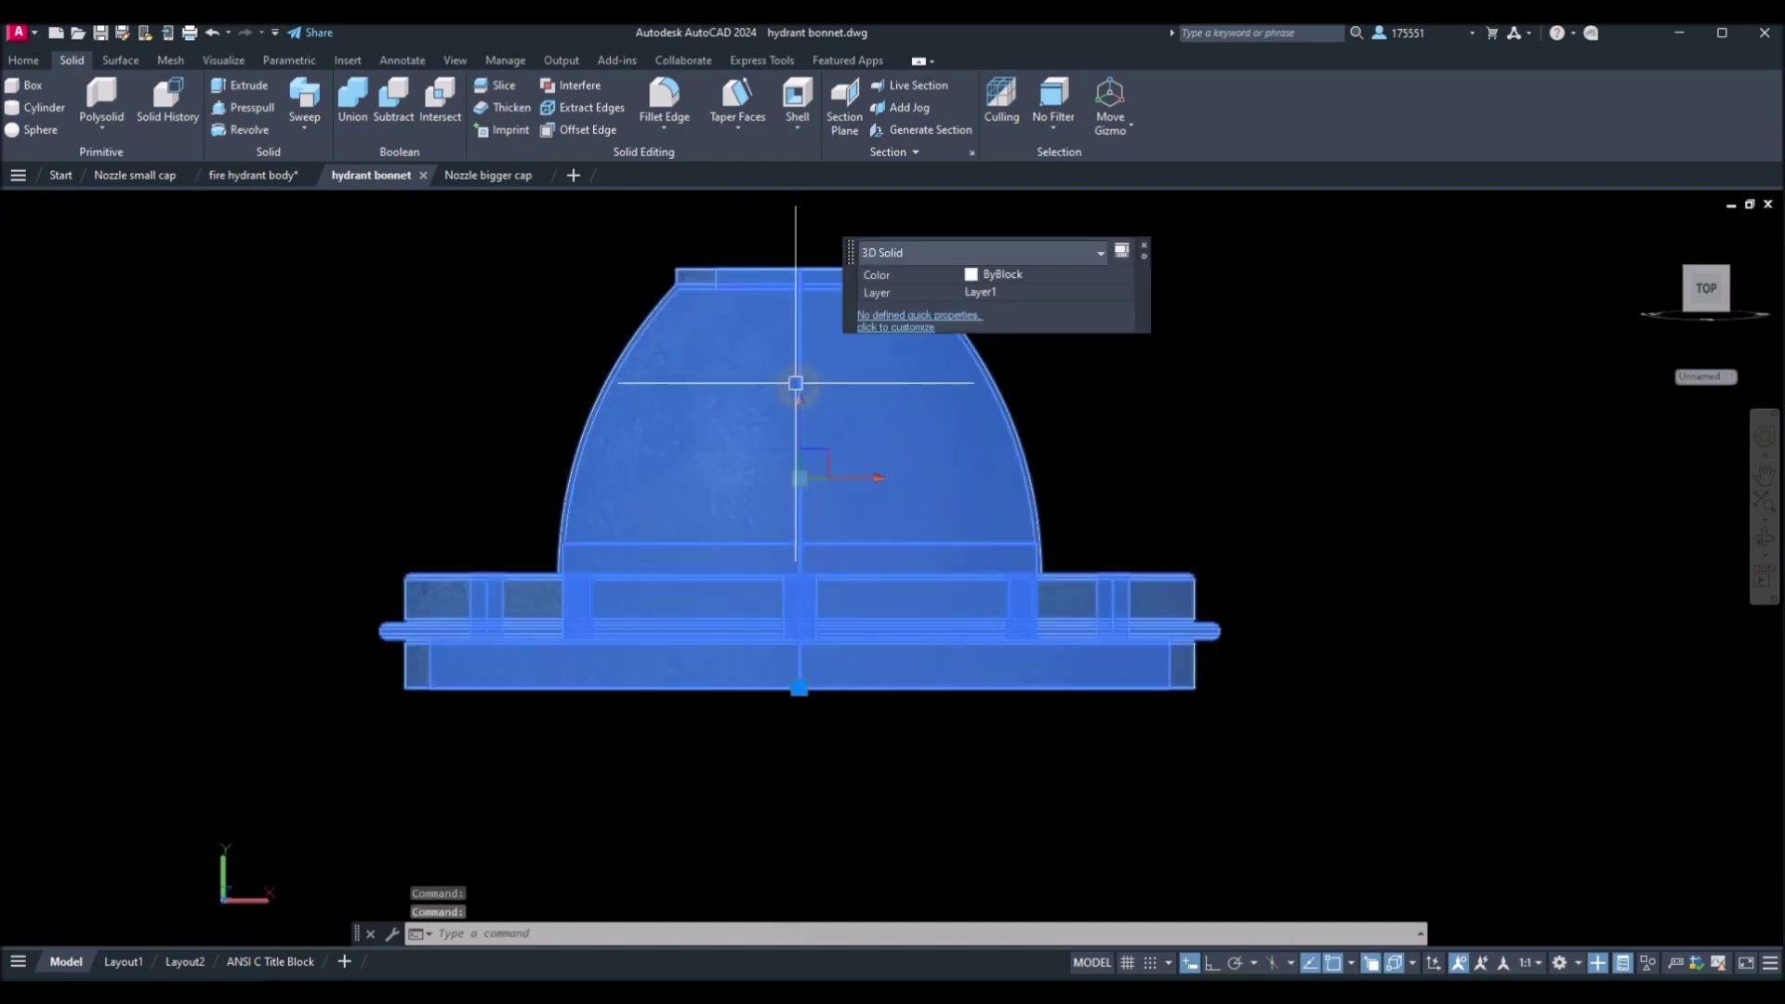
right_click(795, 384)
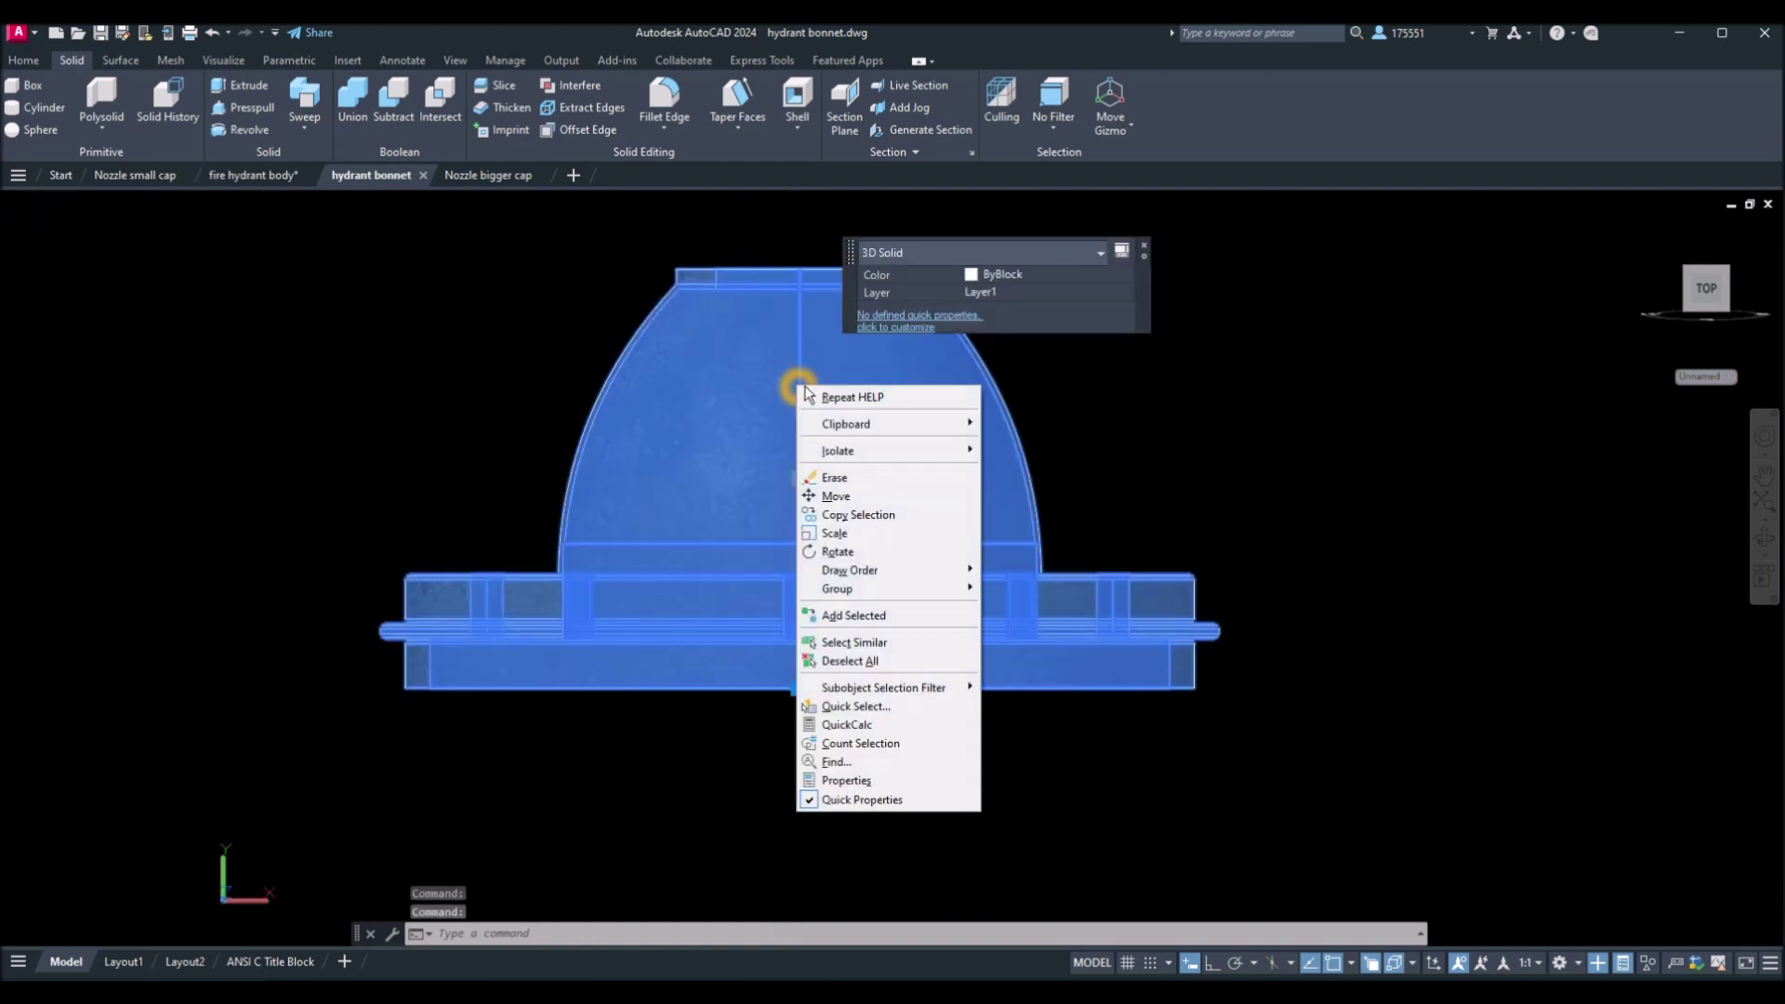
click(853, 423)
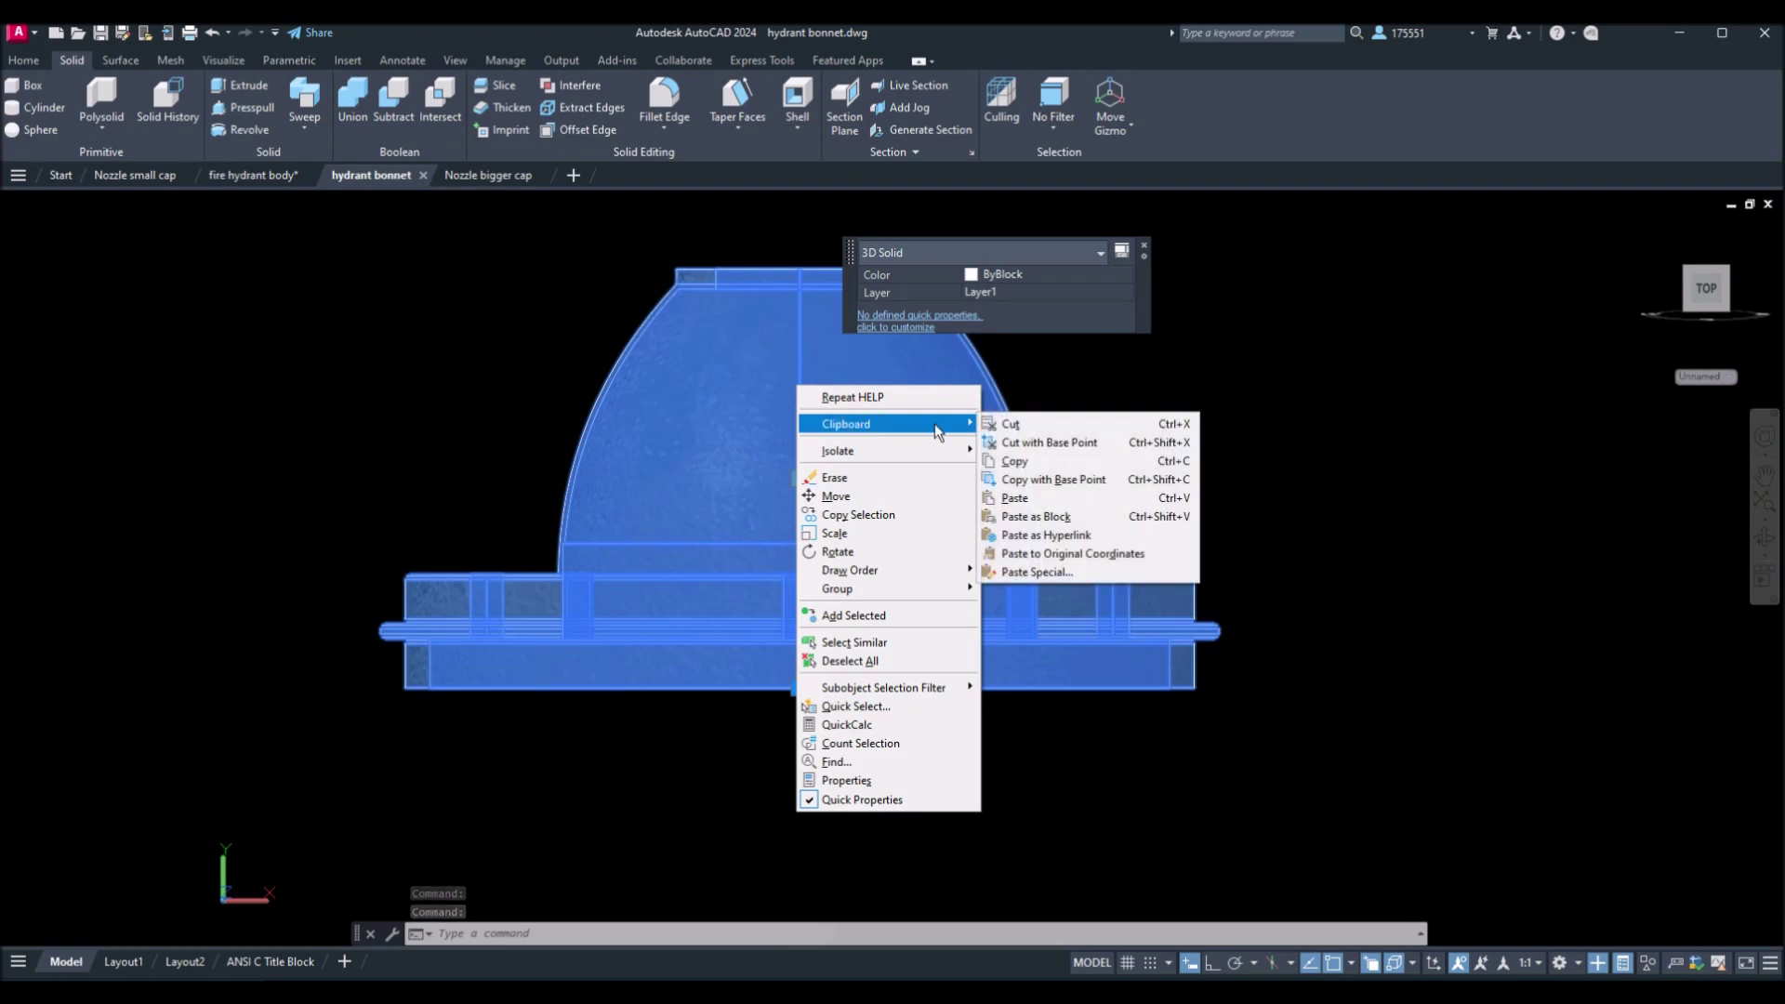
click(1066, 478)
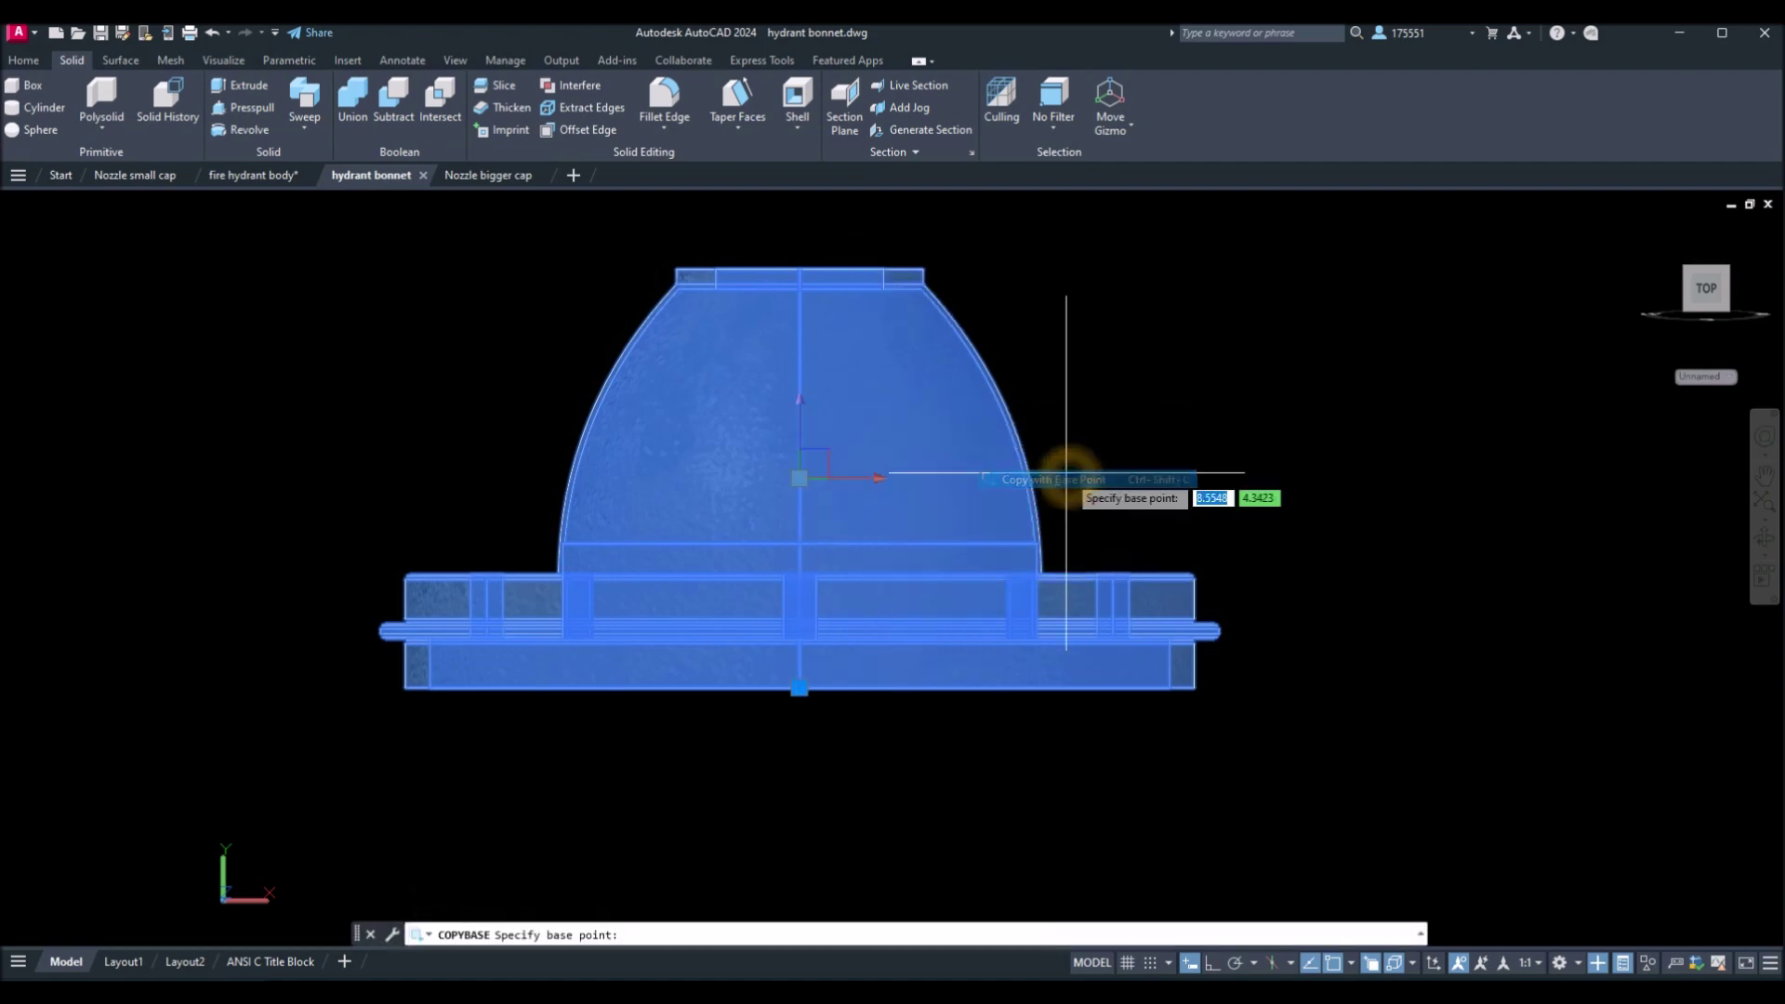
click(805, 713)
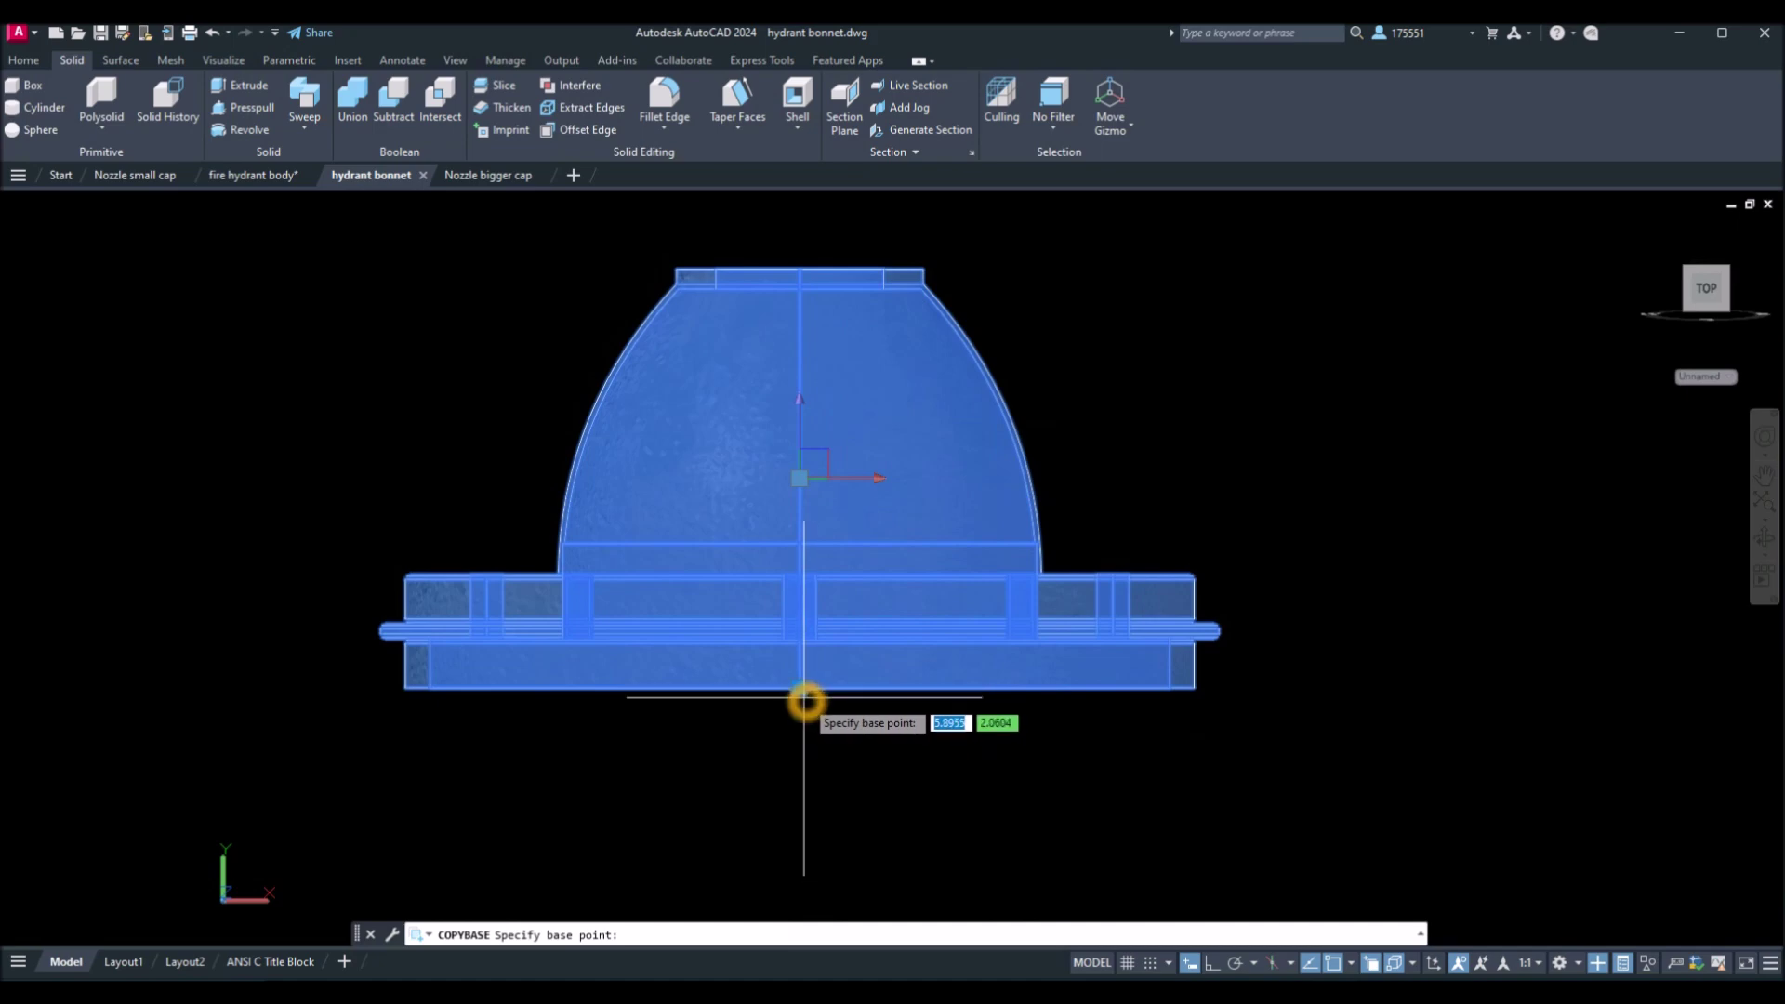
shift+right_click(806, 699)
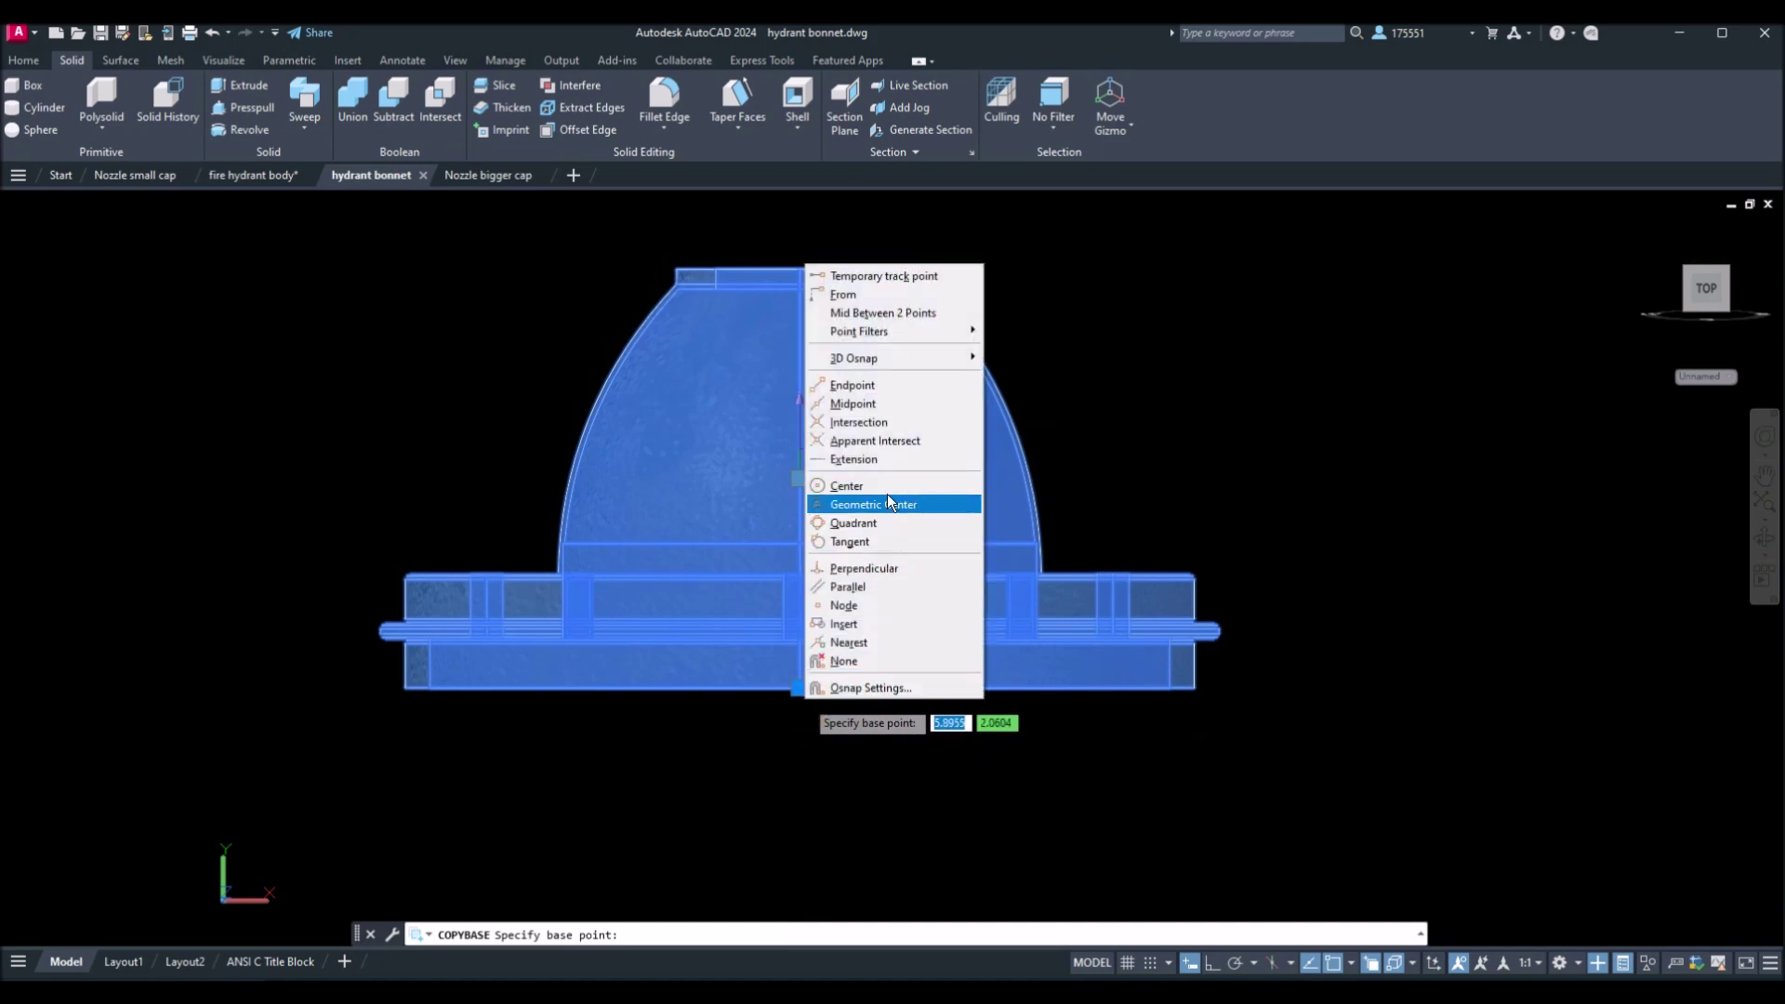
click(887, 486)
click(812, 709)
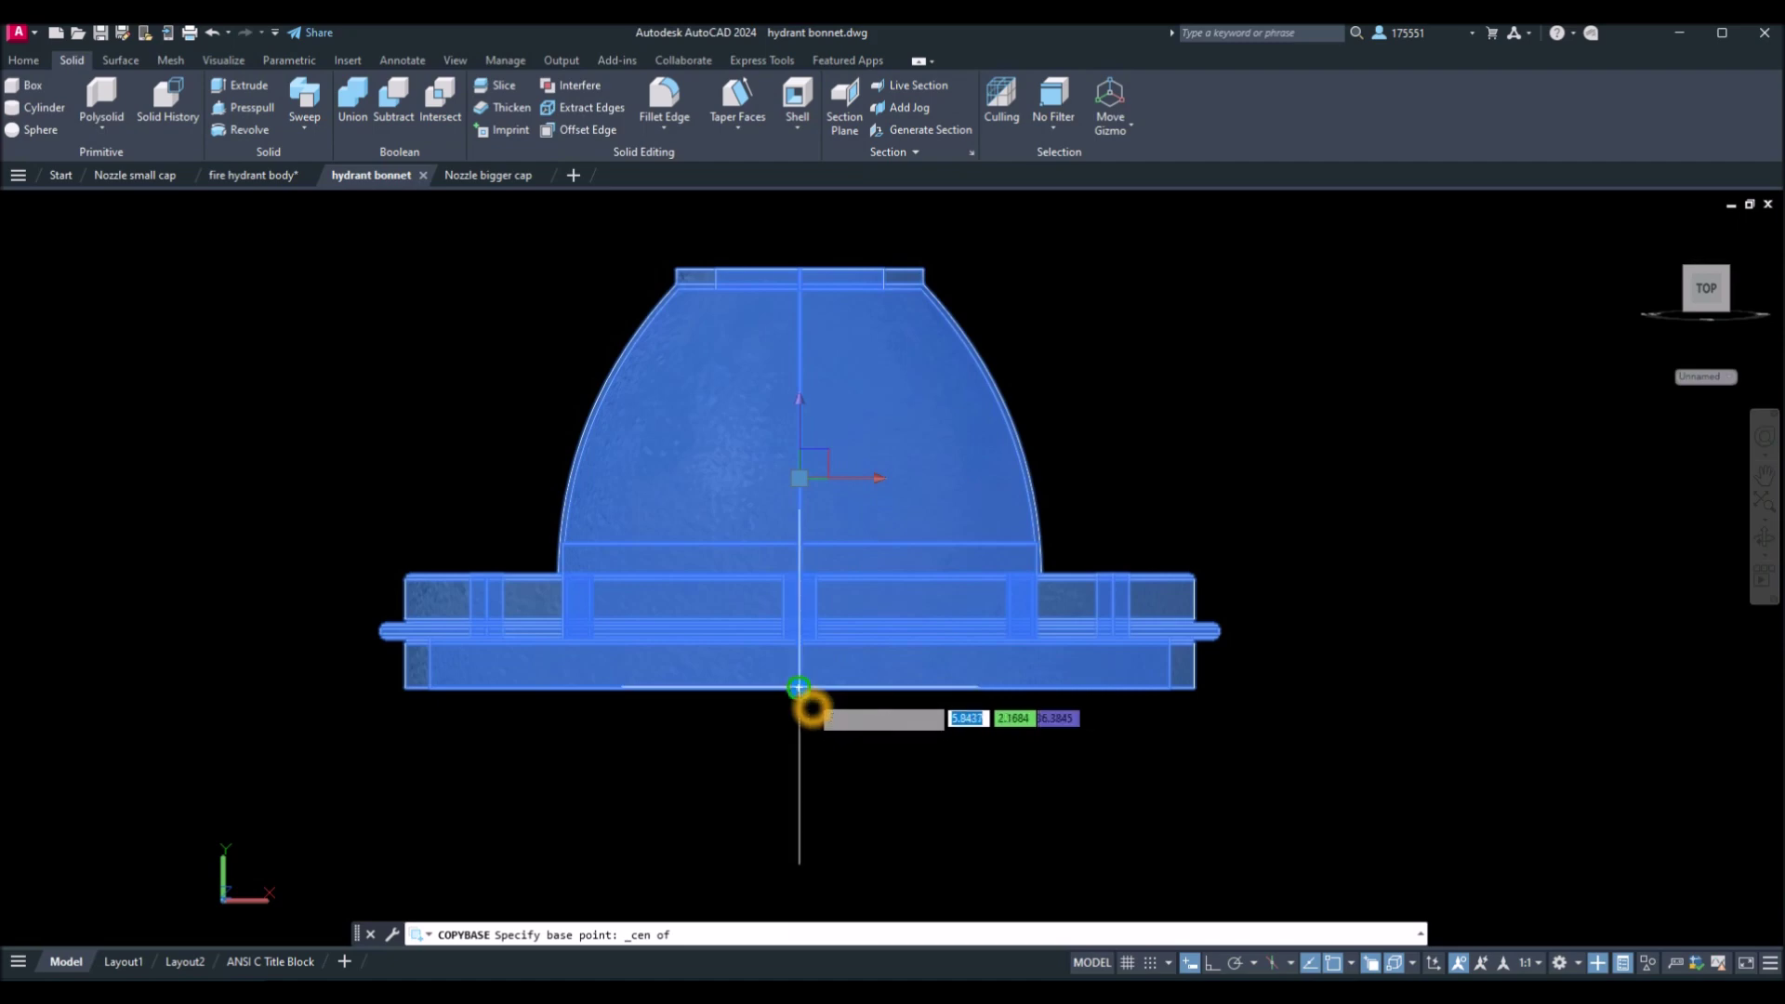
click(270, 177)
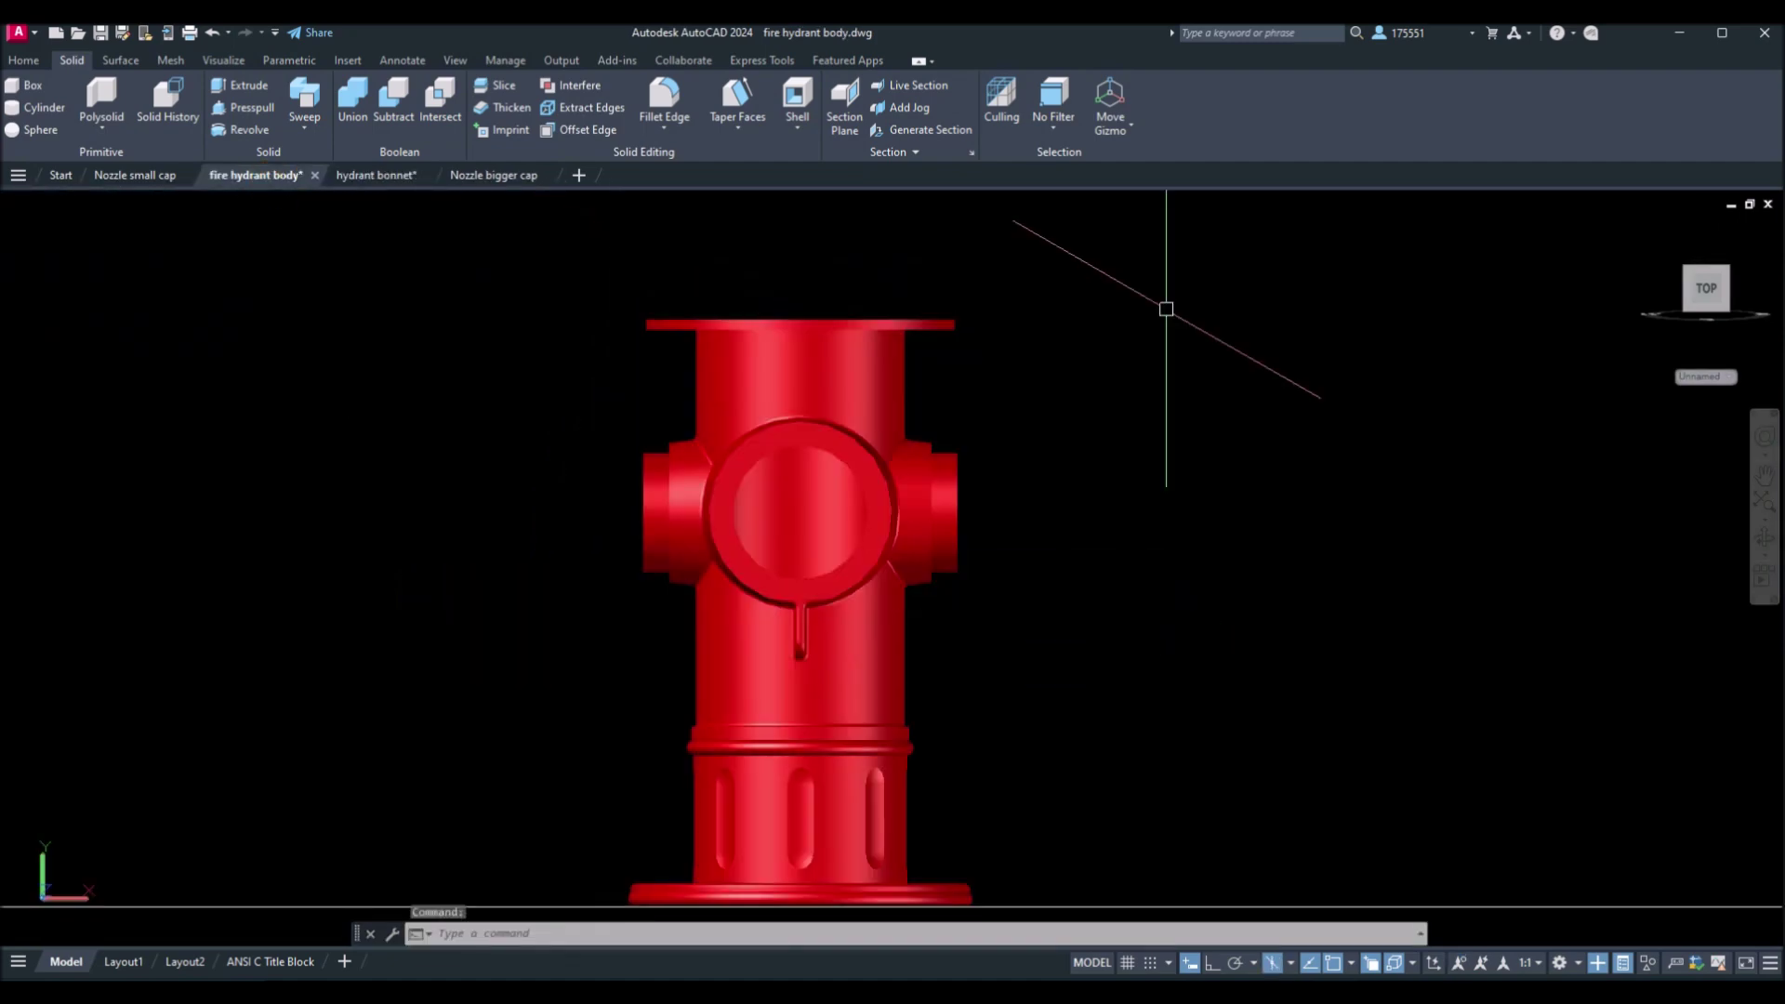
Paste the bonnet into fire hydrant body and place it beside the red hydrant.
key(ctrl+v)
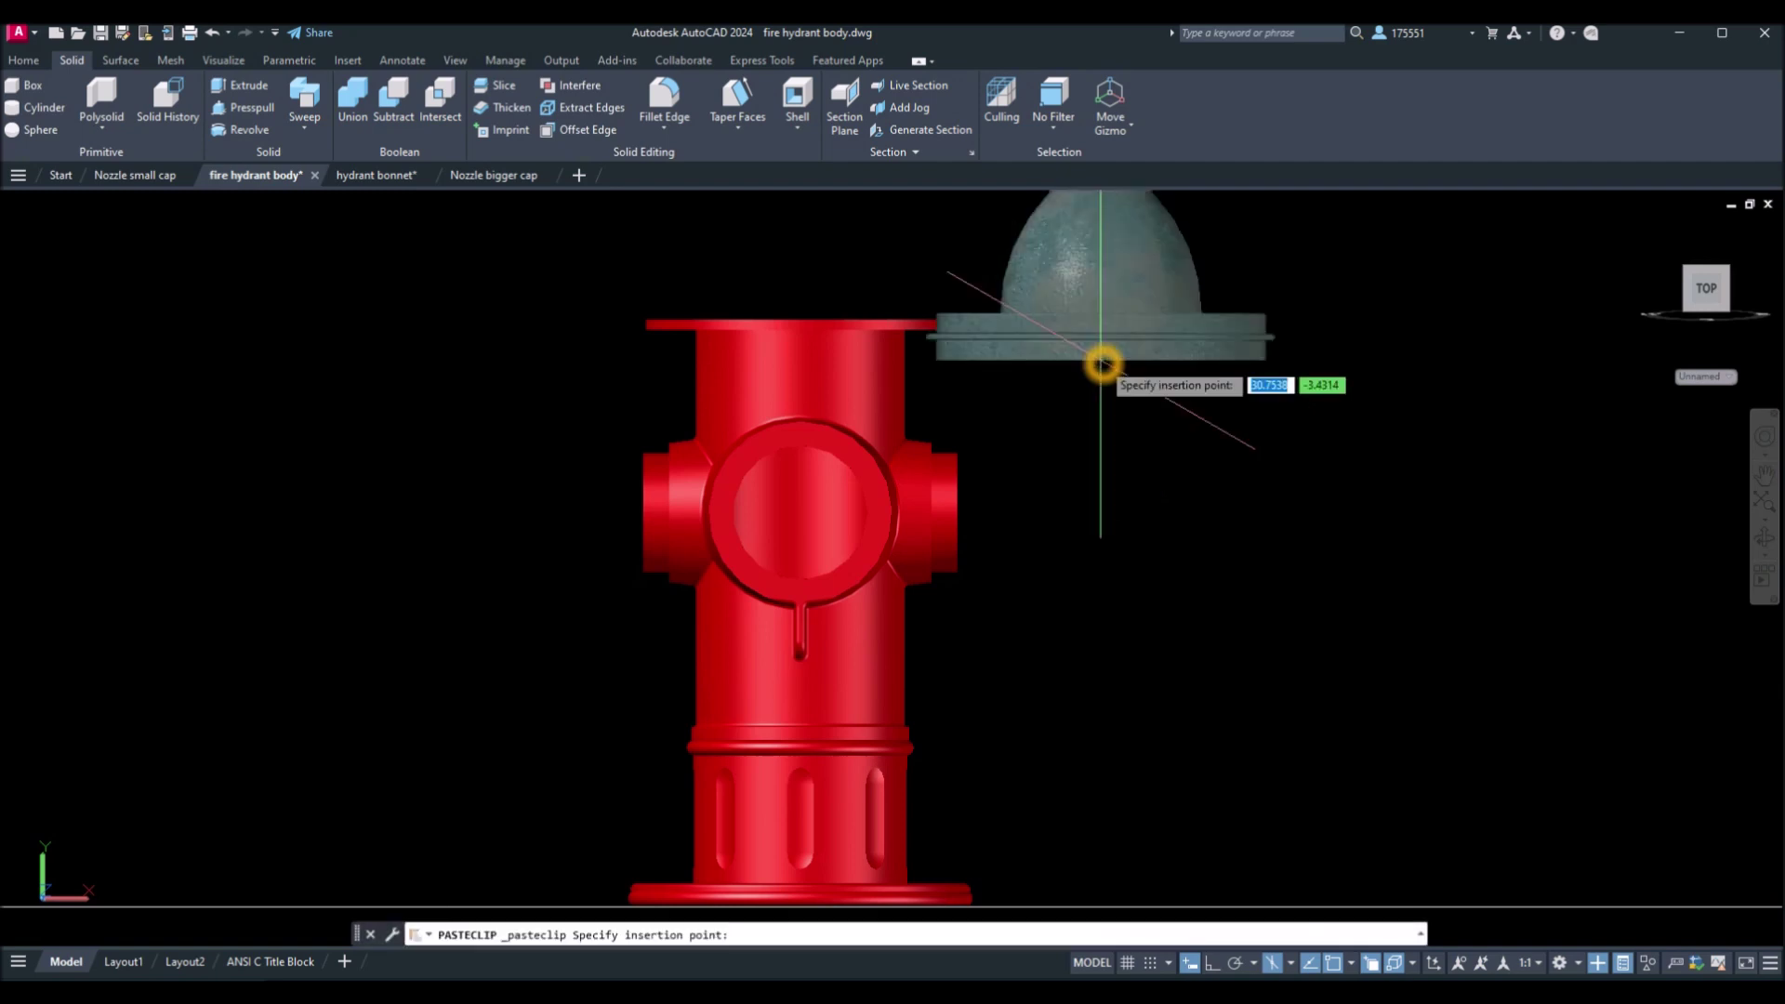
middle_drag(1102, 364, 1107, 436)
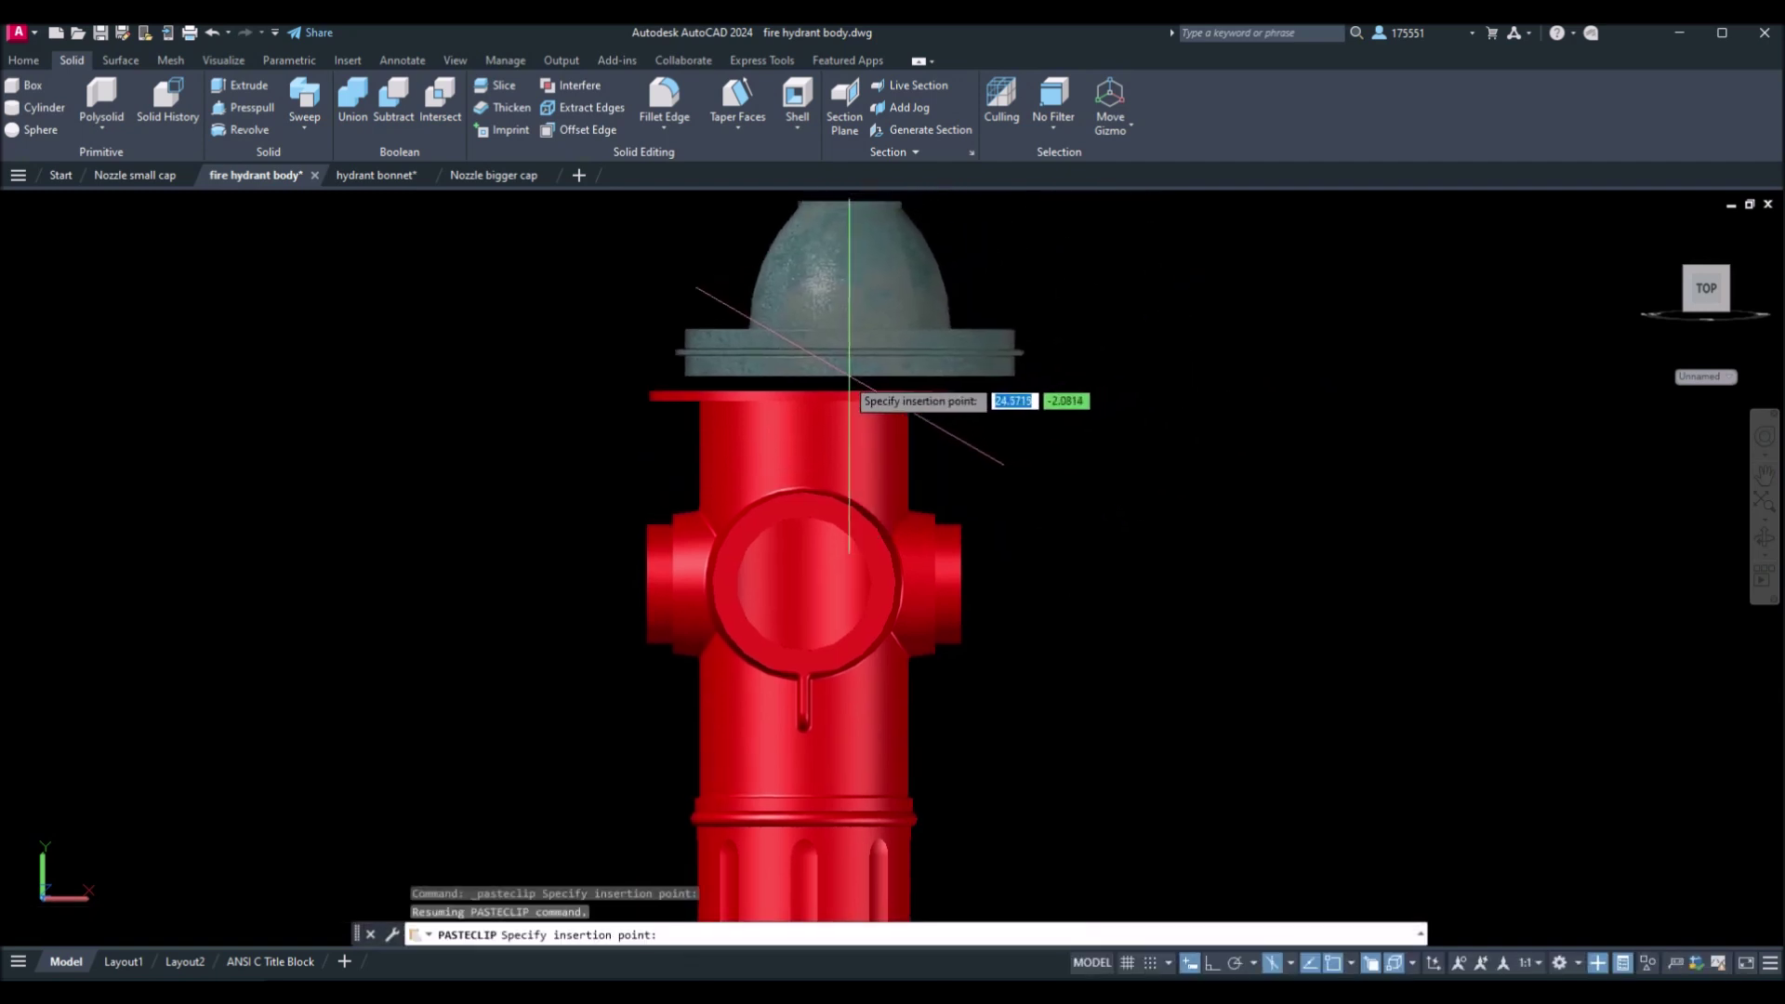
shift+middle_drag(845, 386, 796, 387)
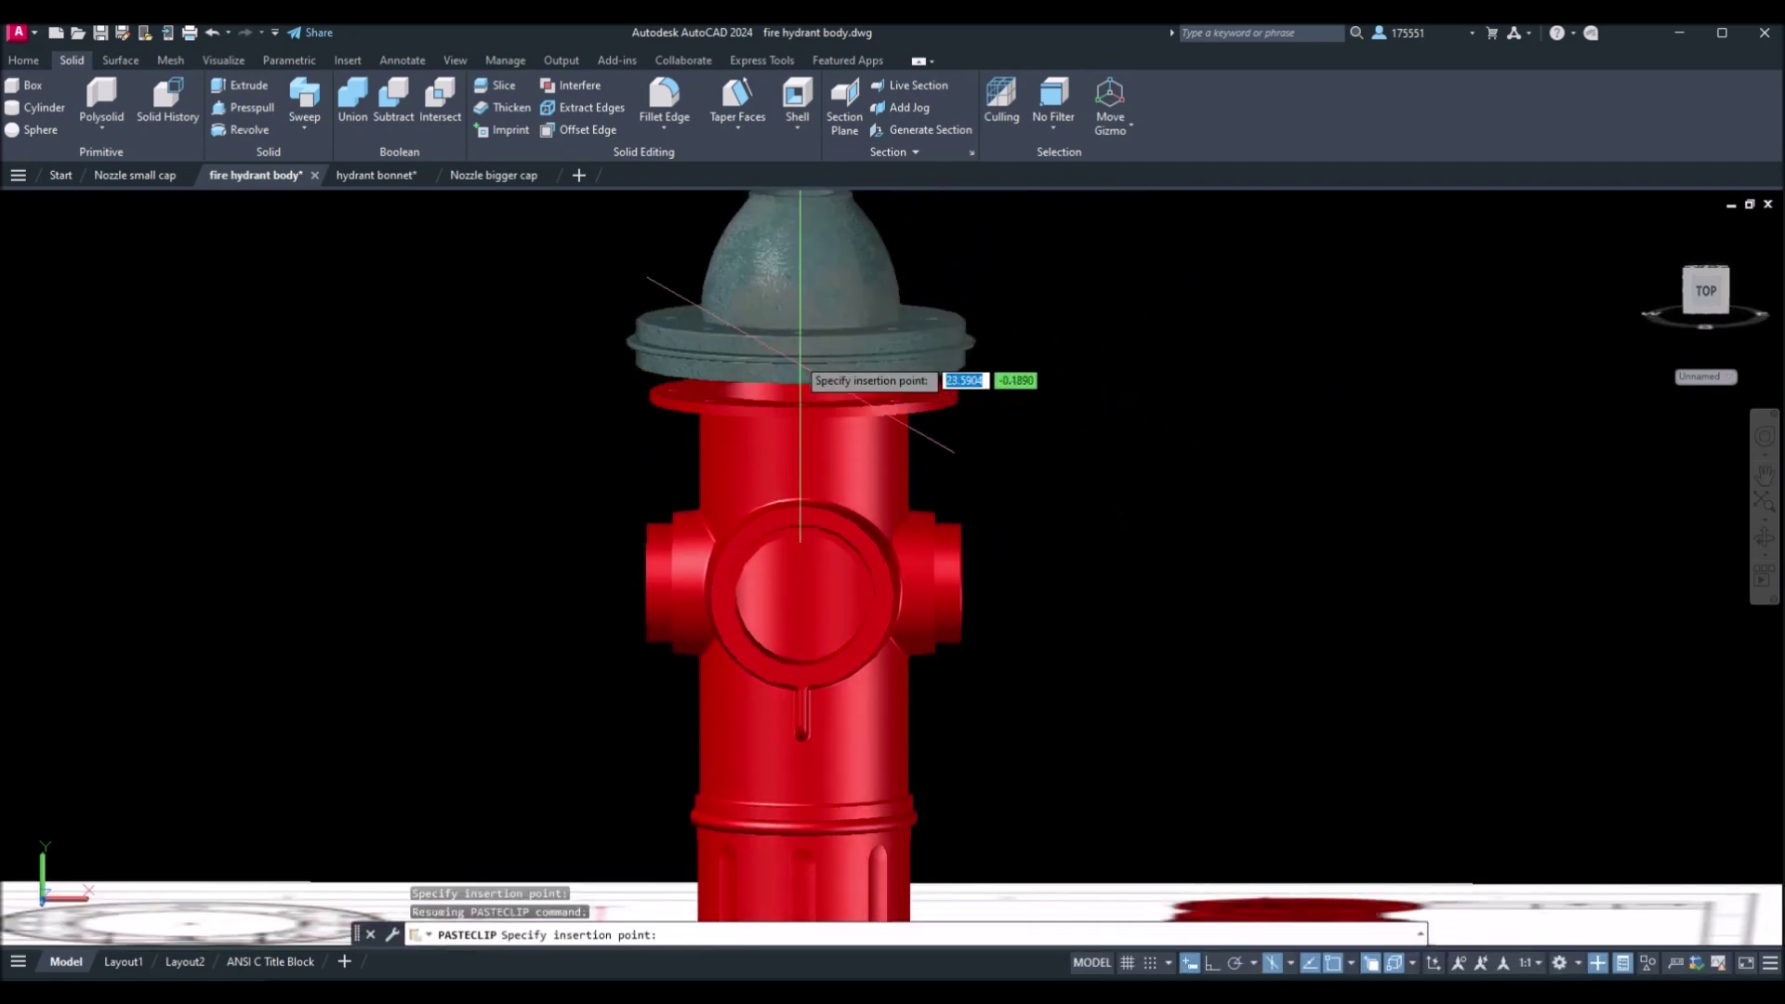
shift+middle_drag(1205, 511, 1207, 521)
click(1206, 521)
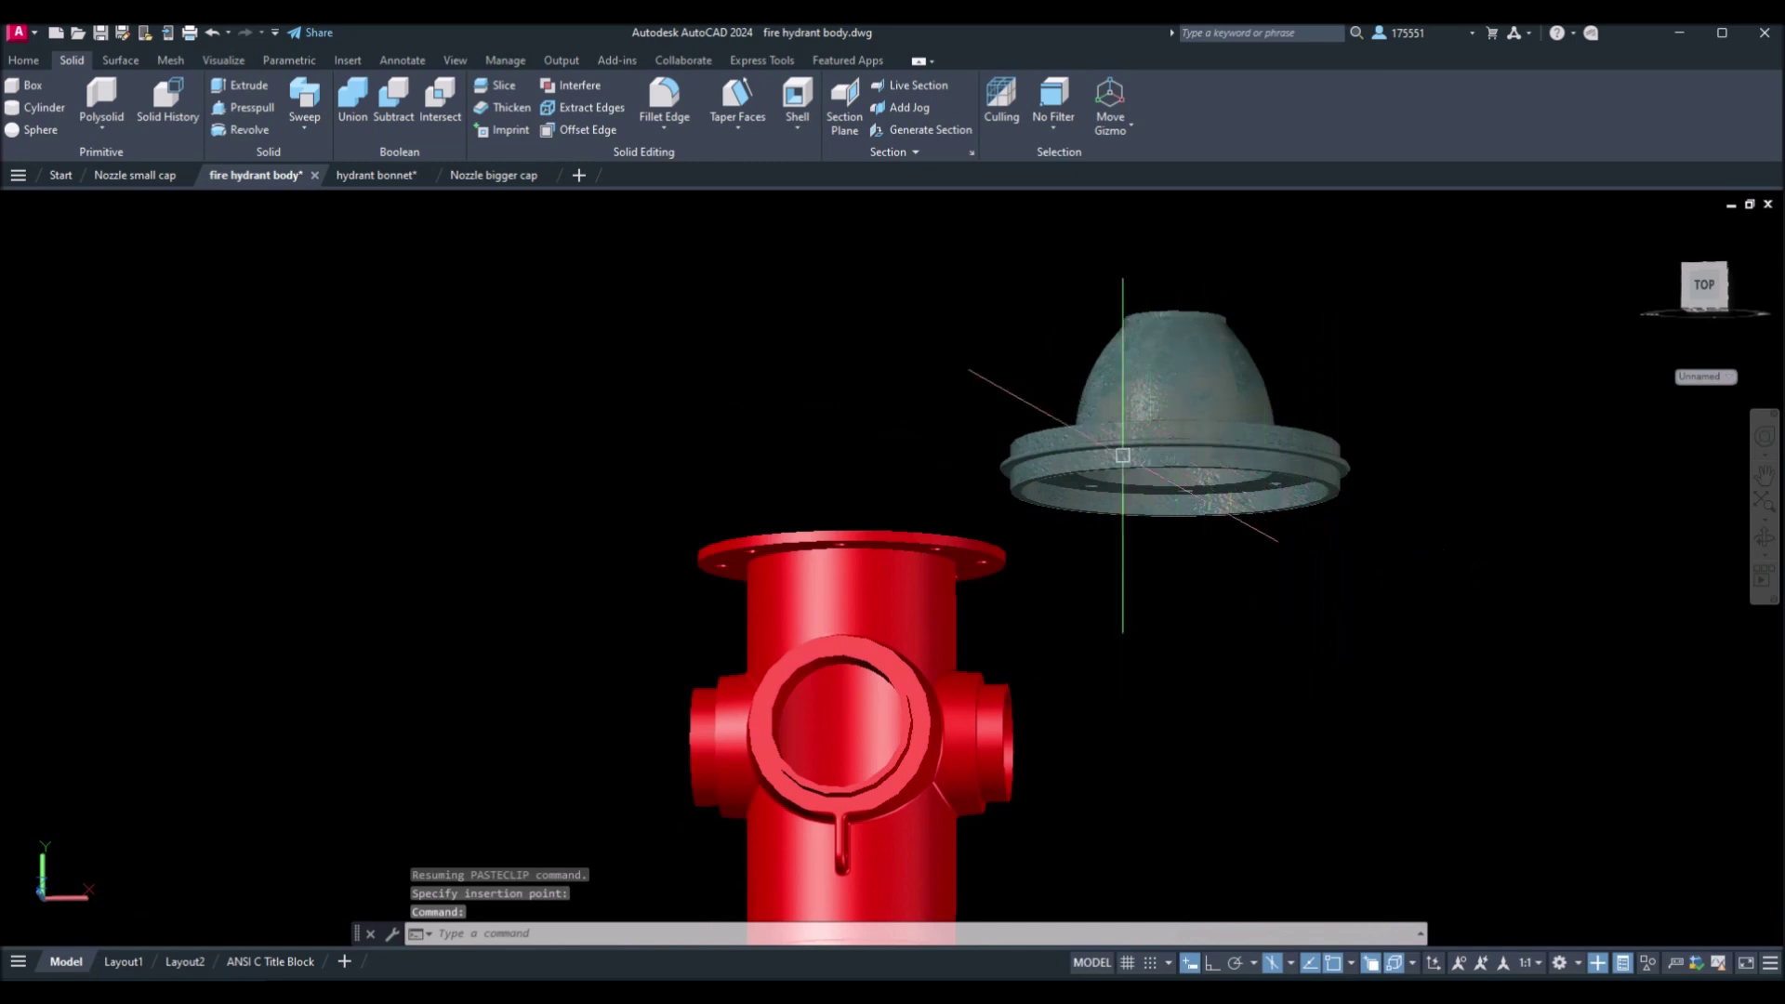
Orbit to inspect the pasted bonnet from below and from a side-on angle.
click(1186, 535)
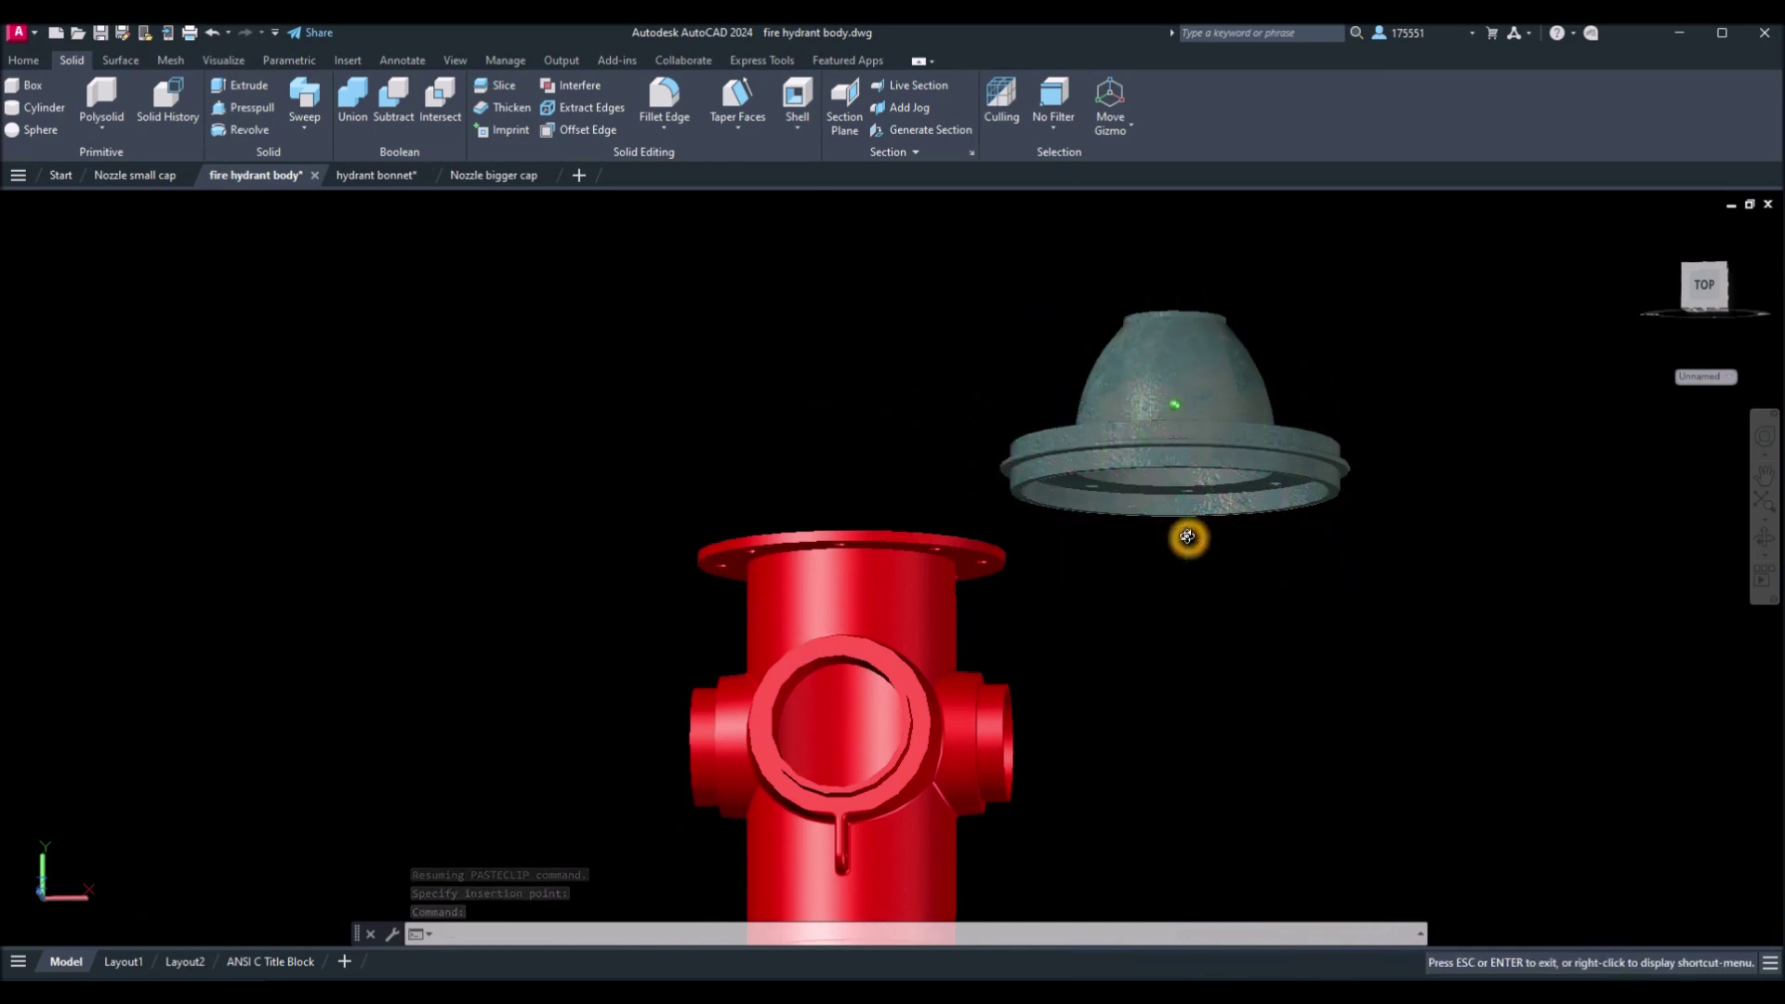
shift+middle_drag(1187, 535, 1188, 518)
shift+middle_drag(1315, 516, 1374, 462)
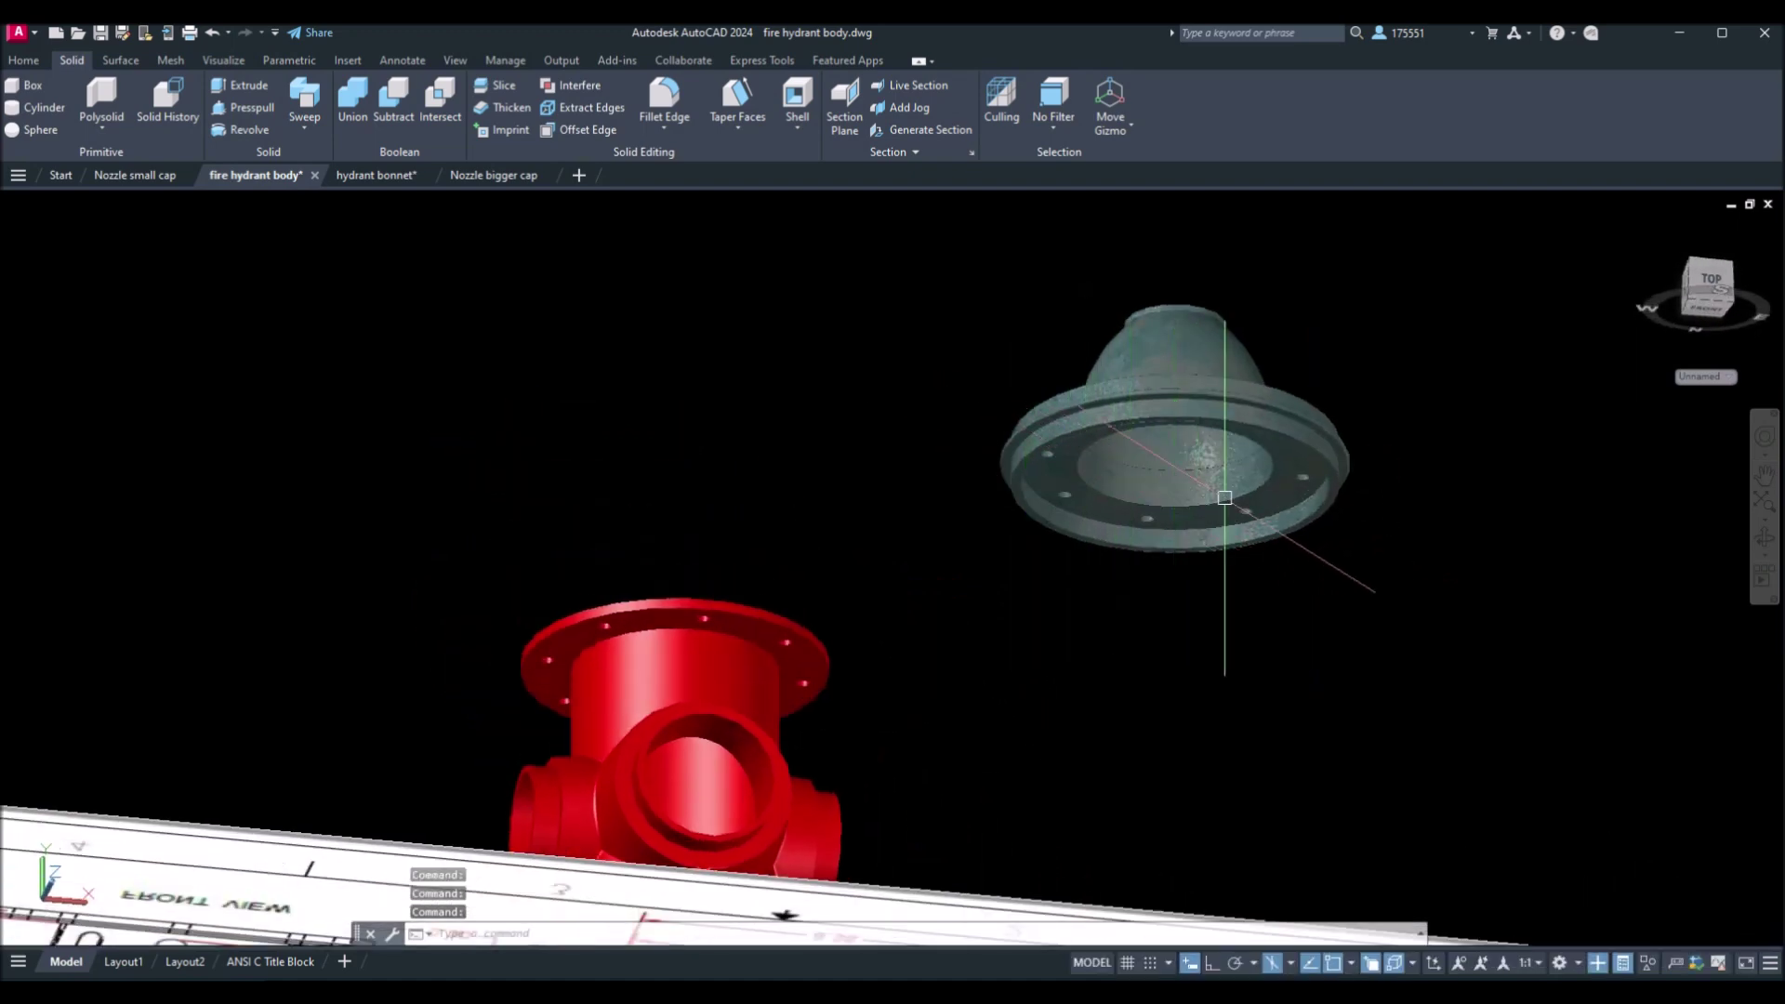
shift+middle_drag(1197, 484, 1207, 512)
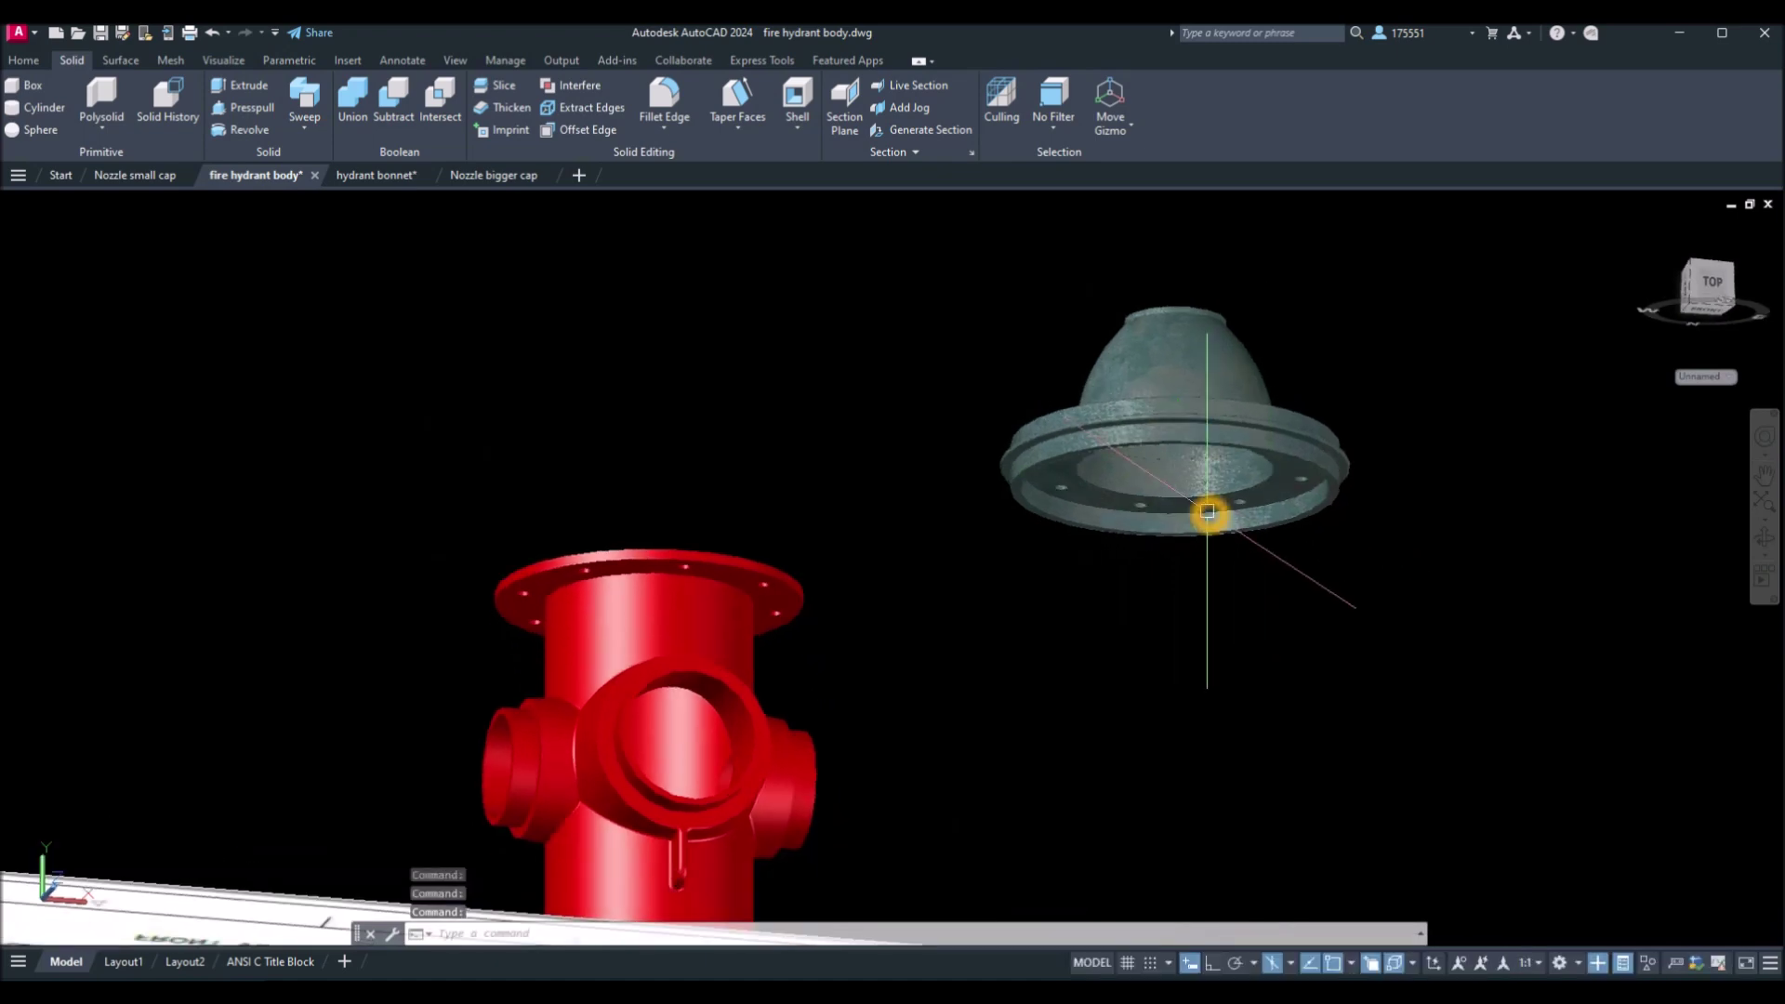
Draw a construction line with L starting from the bonnet rim point.
text(l)
key(Return)
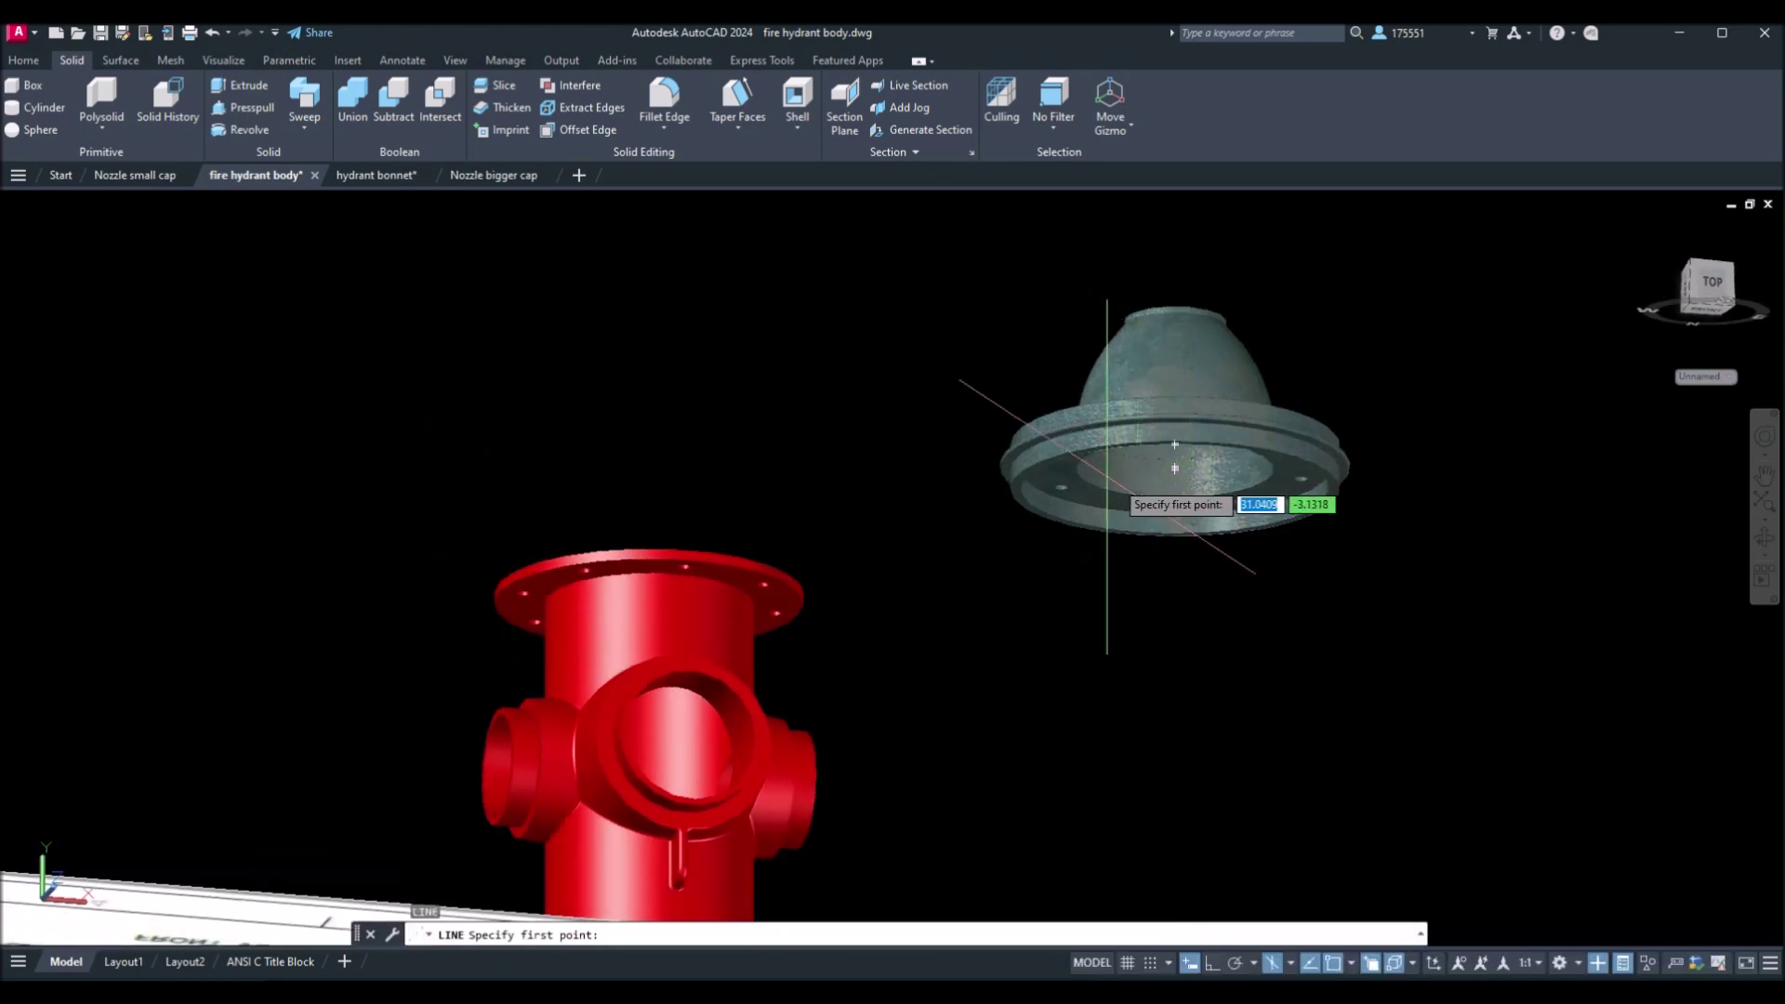
click(1082, 468)
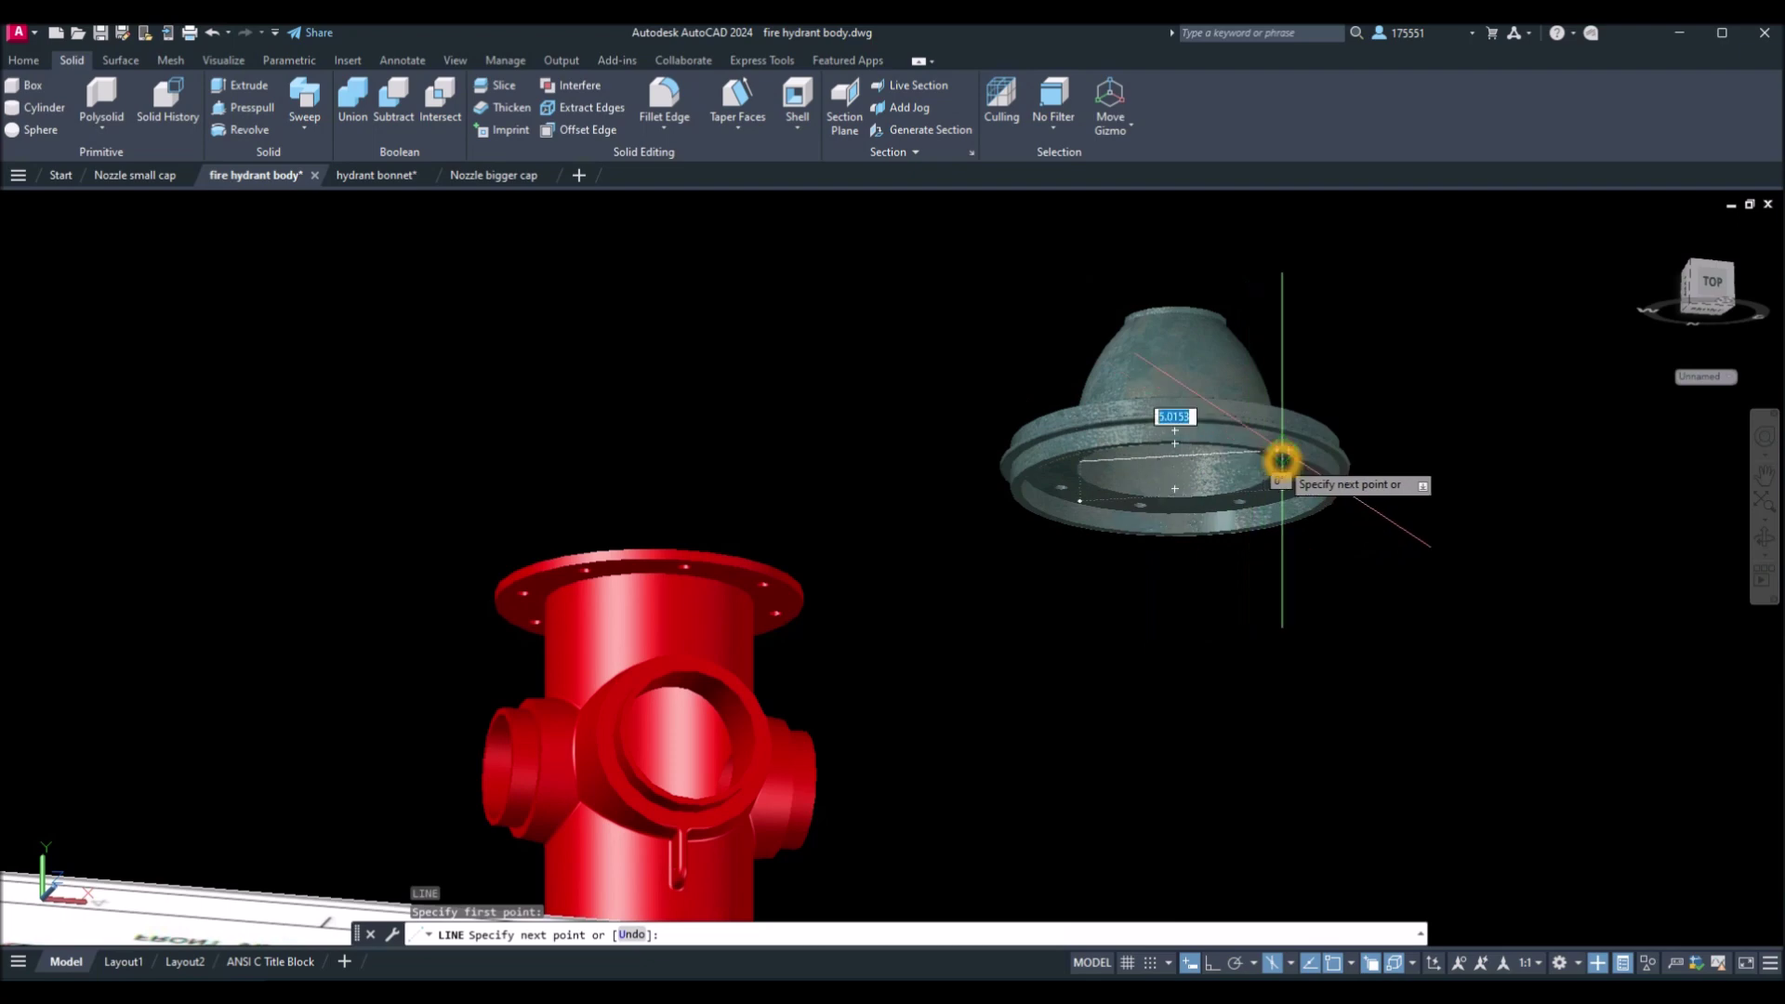
click(1277, 483)
right_click(1335, 476)
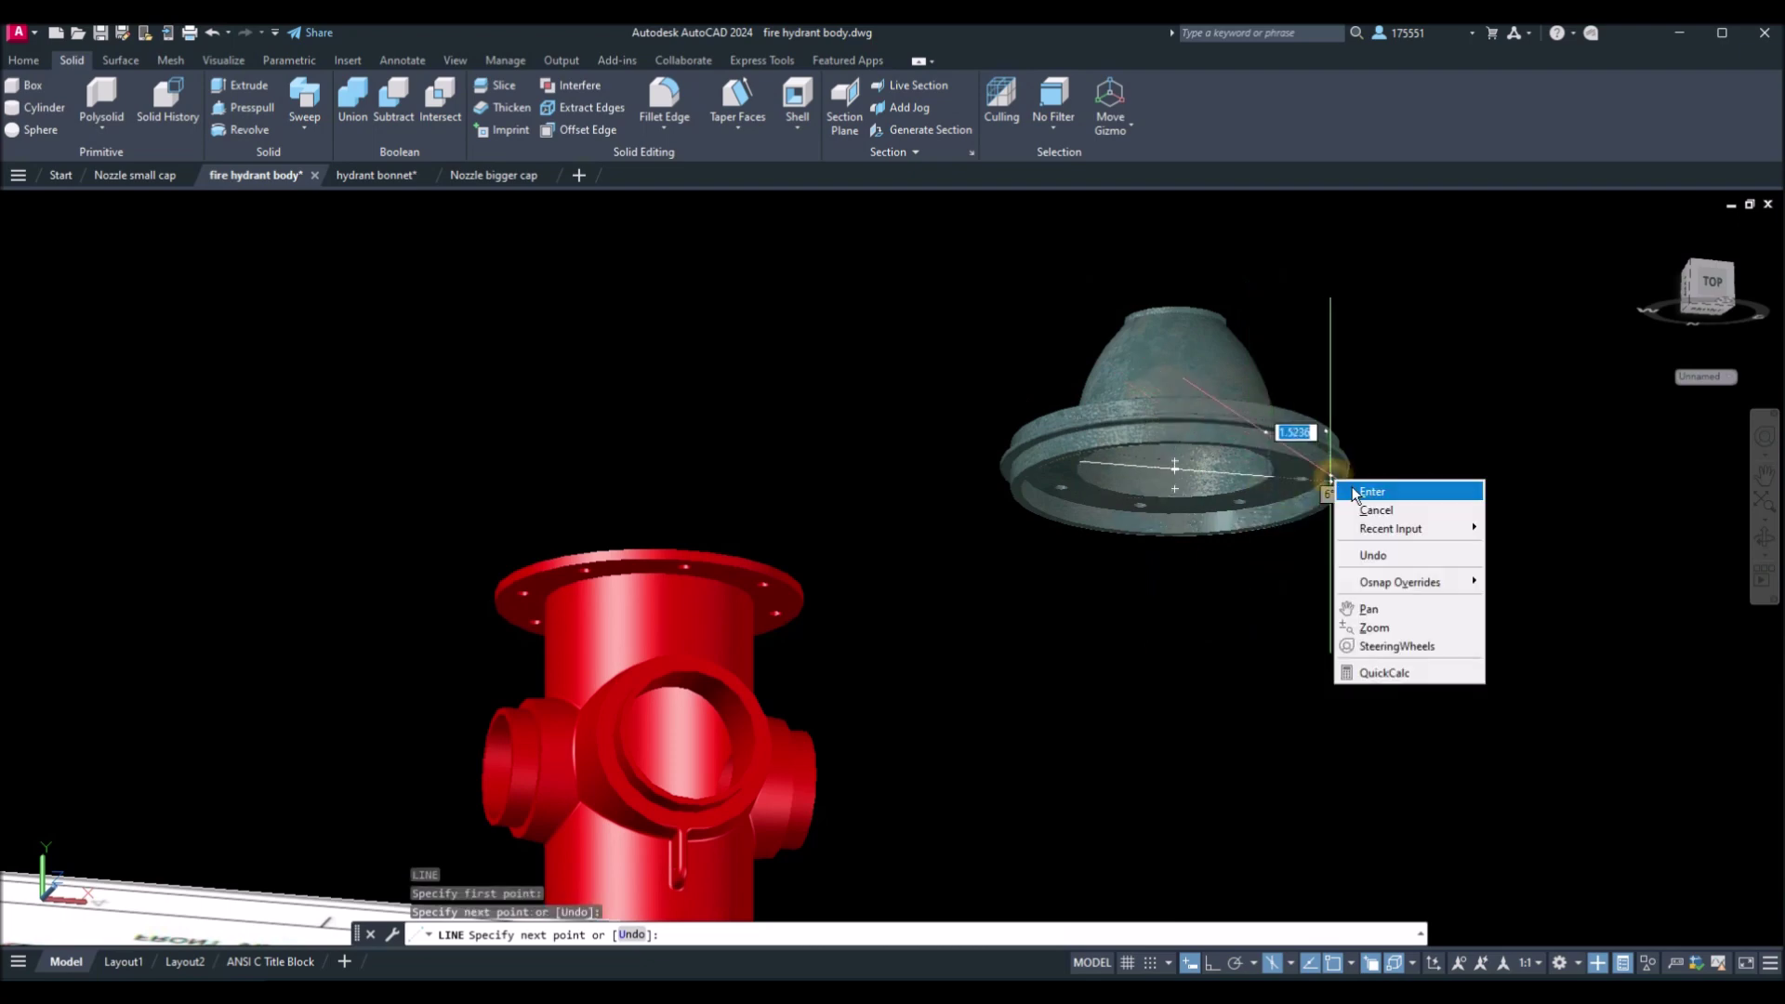
click(1367, 488)
Window-select the raster title-block sheet and hide it with Isolate > Hide Objects.
mouse_move(908, 494)
shift+middle_down()
mouse_move(972, 583)
mouse_move(900, 546)
shift+middle_up()
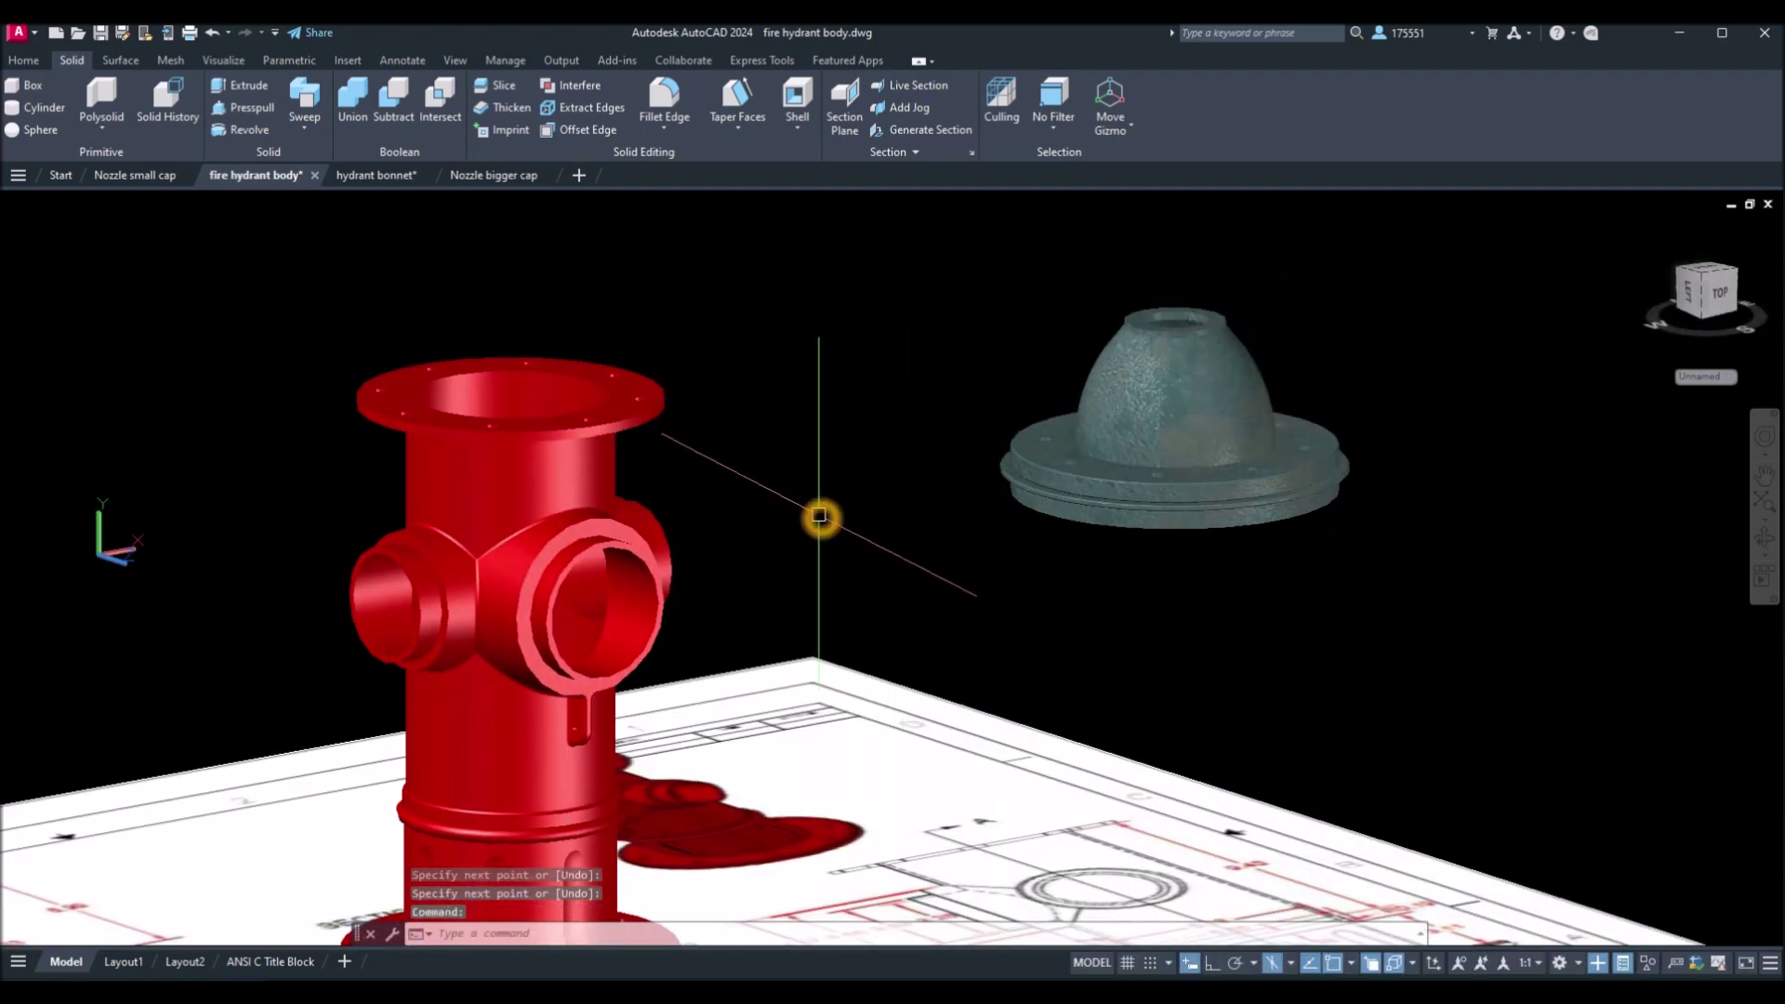
click(871, 688)
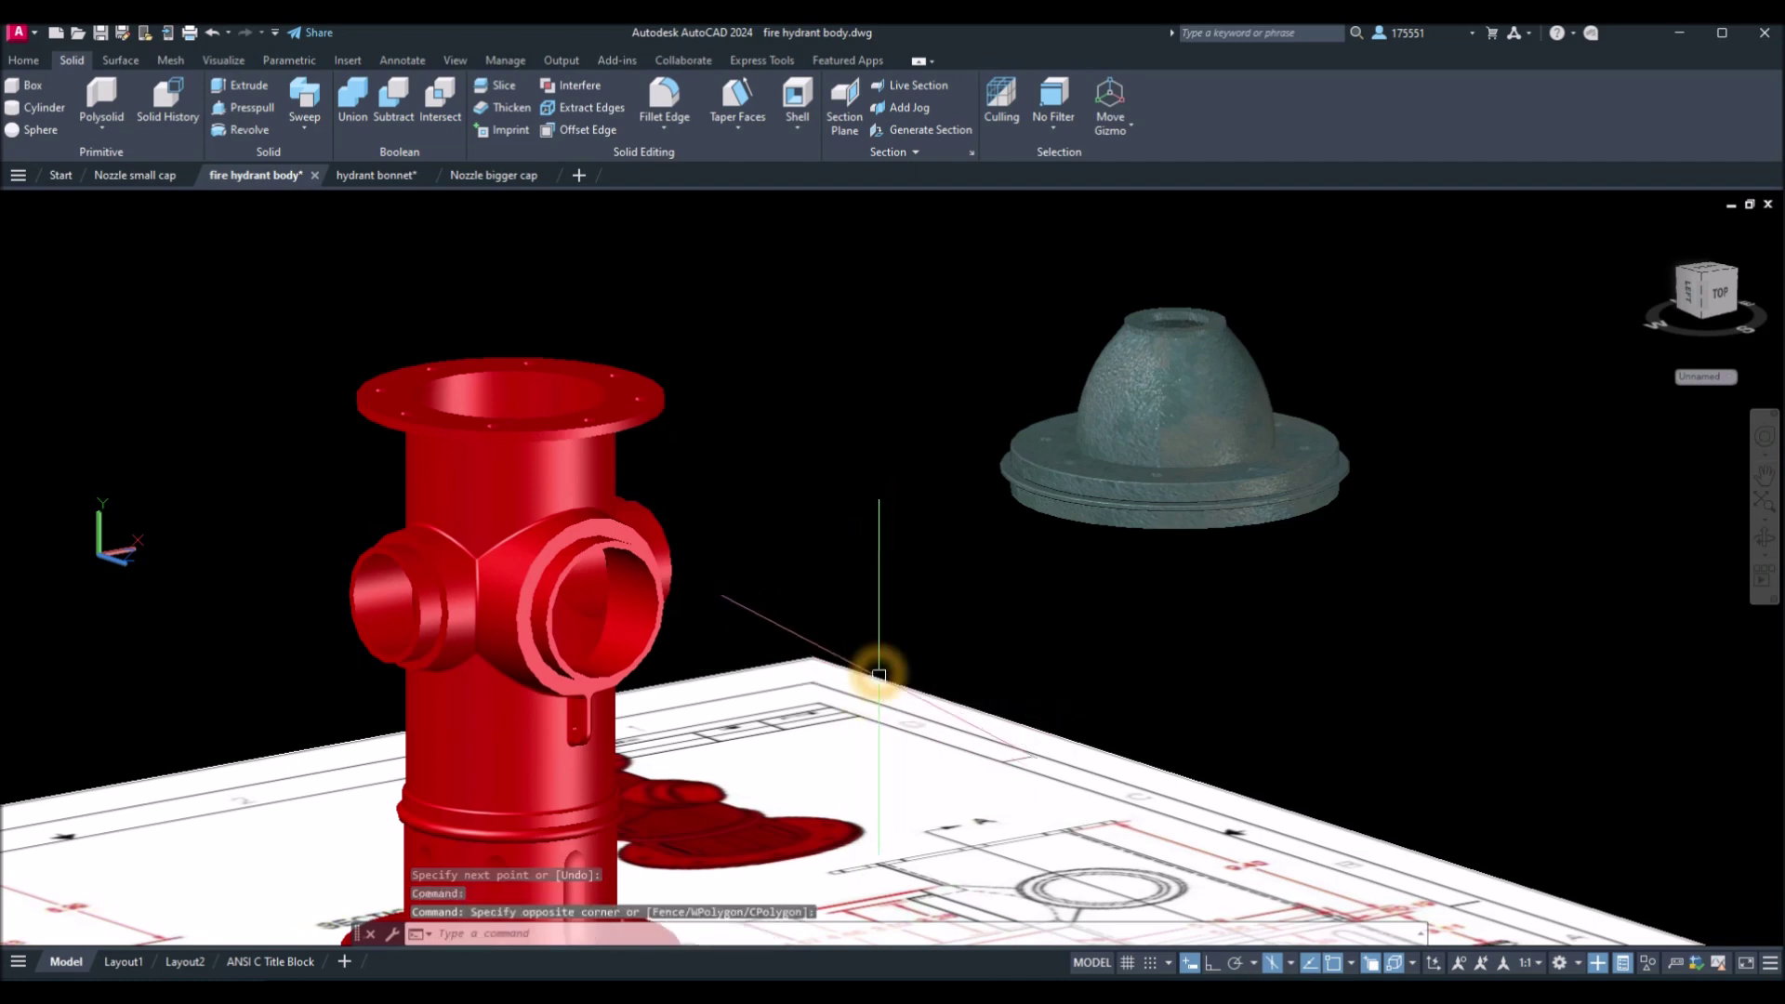
click(727, 600)
right_click(722, 385)
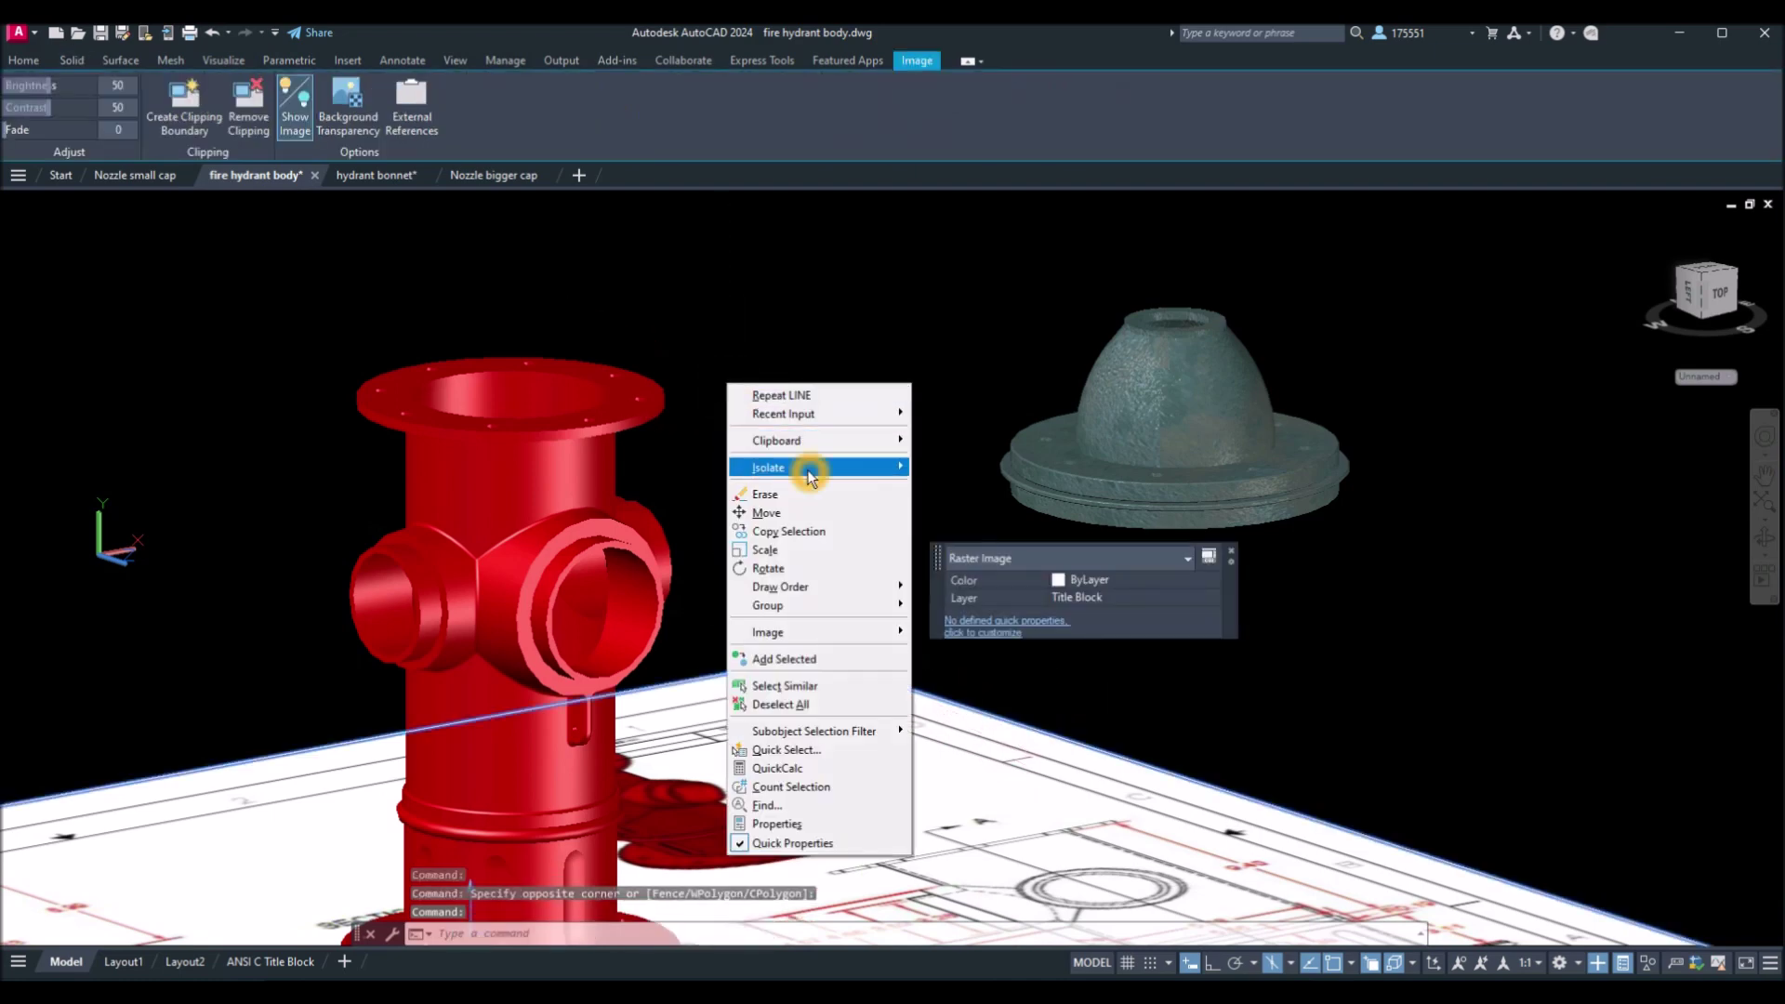
mouse_move(809, 468)
click(987, 487)
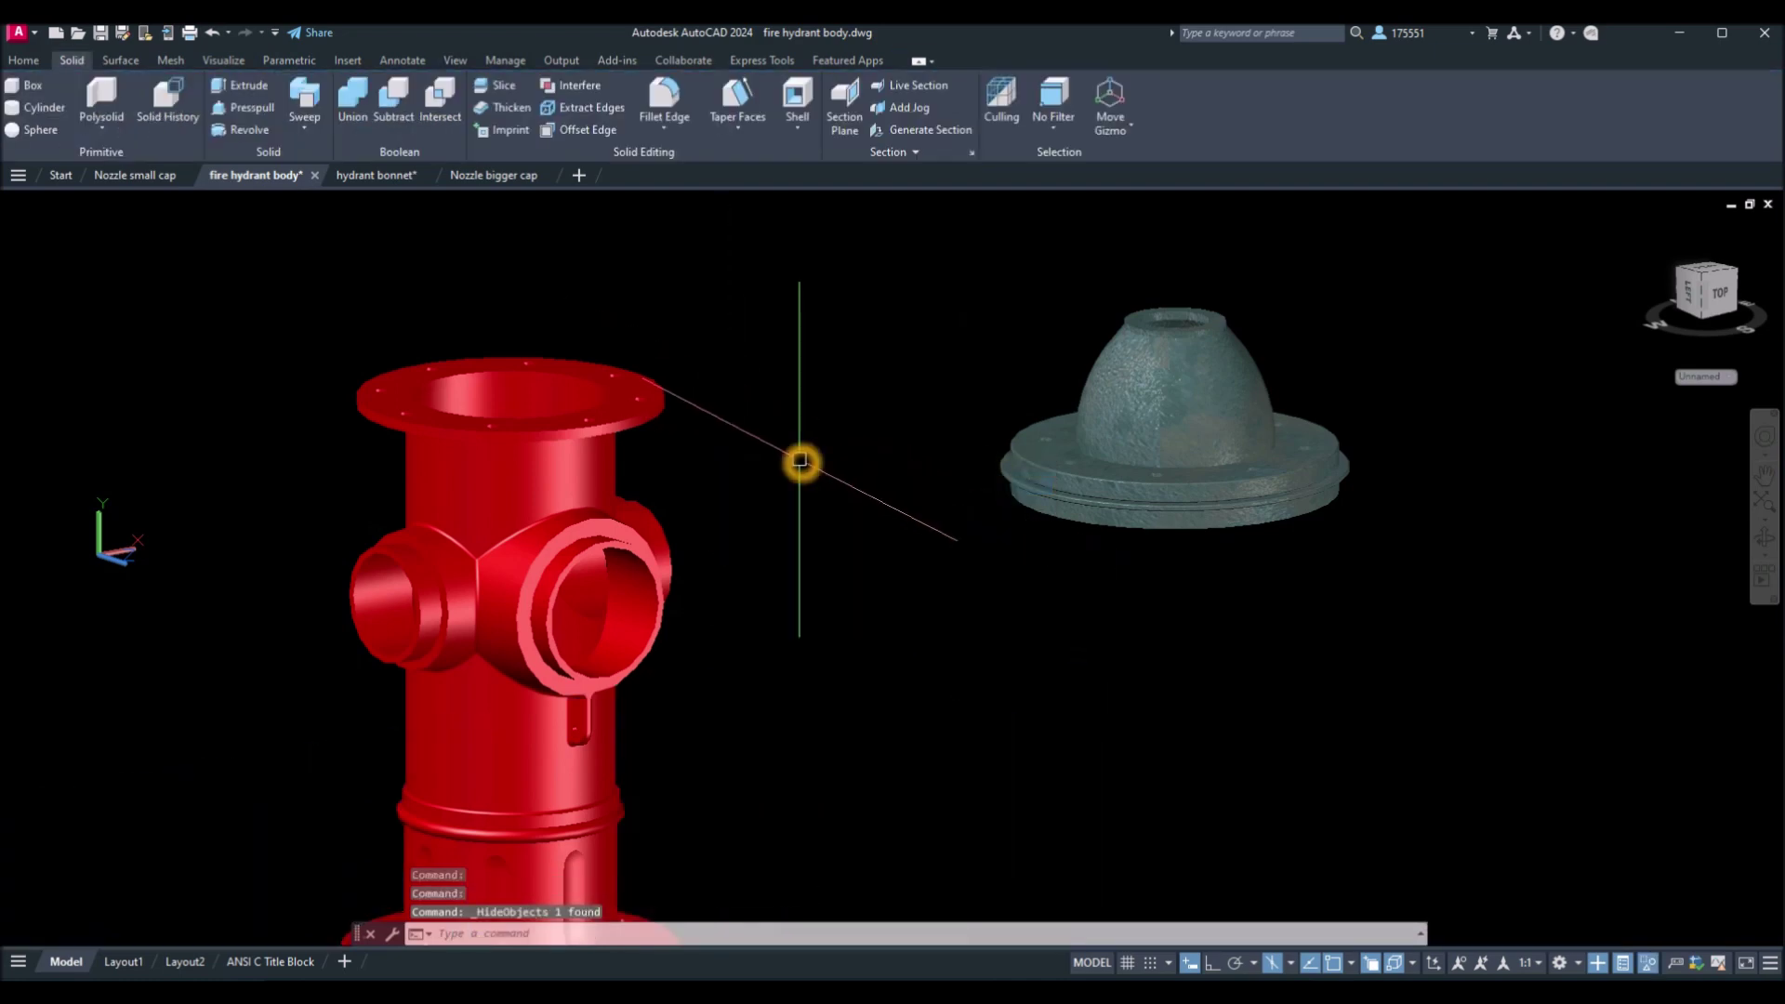
Draw a line across the red body's top flange, then orbit to a side-on view.
key(Return)
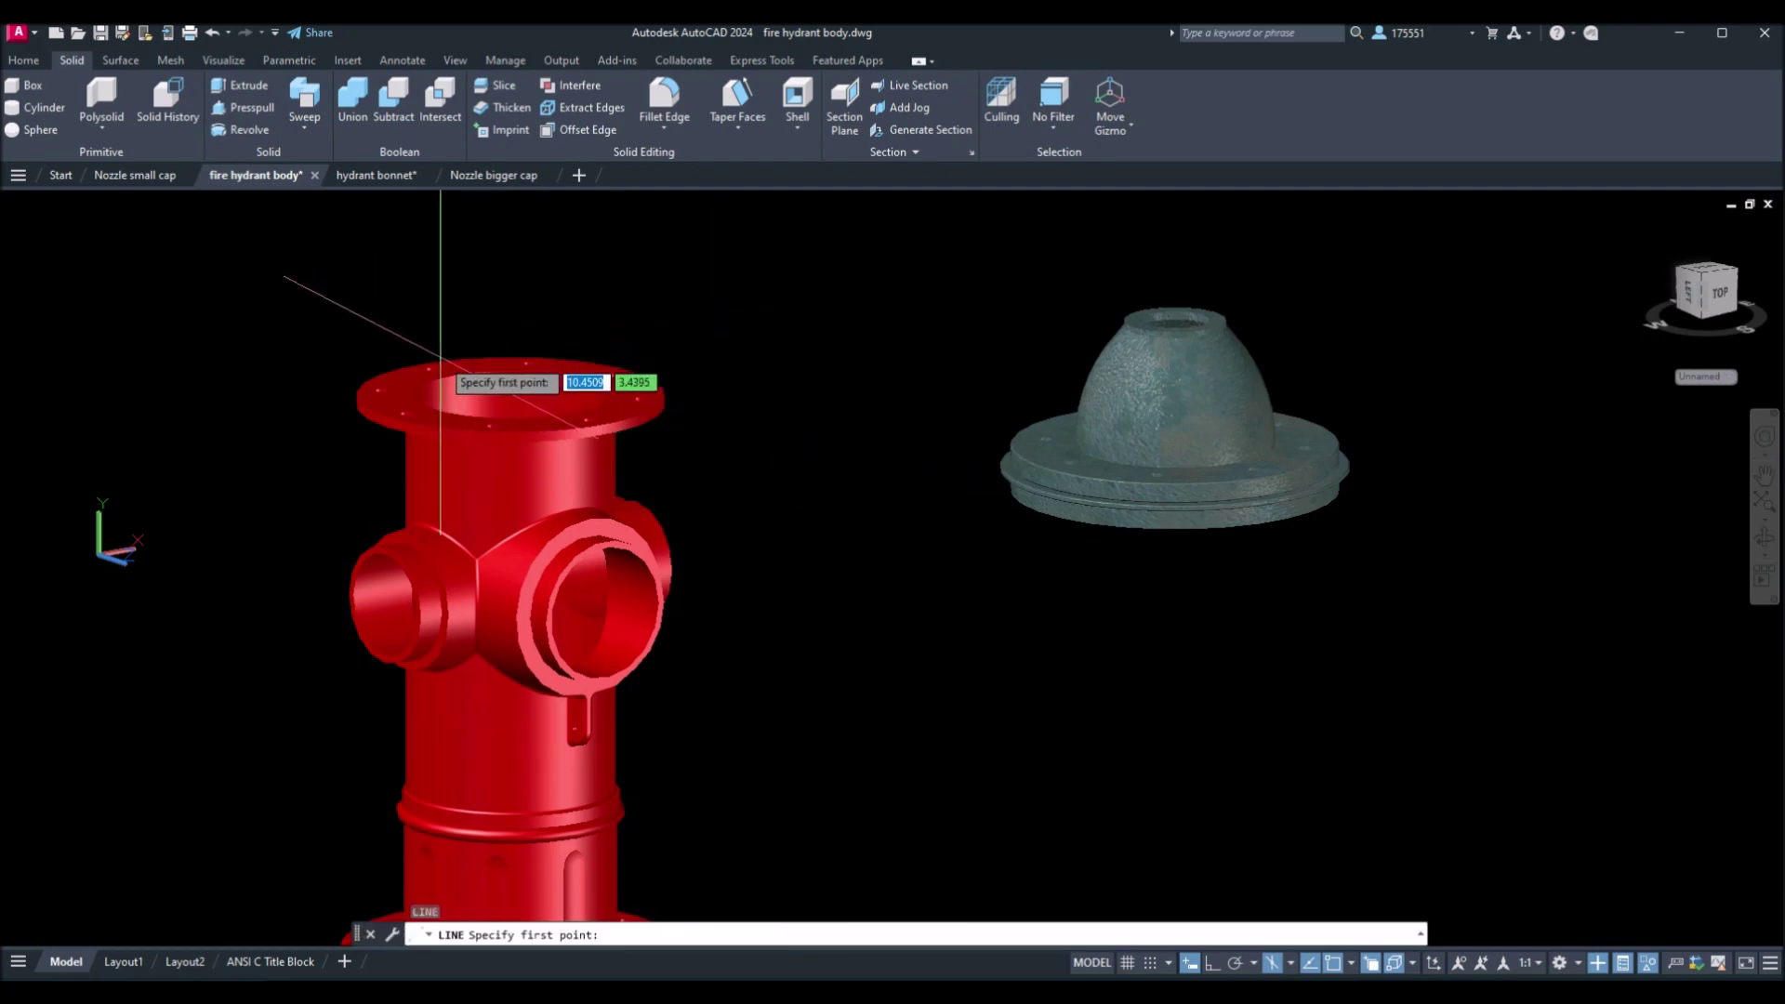
scroll(455, 366, up, 3)
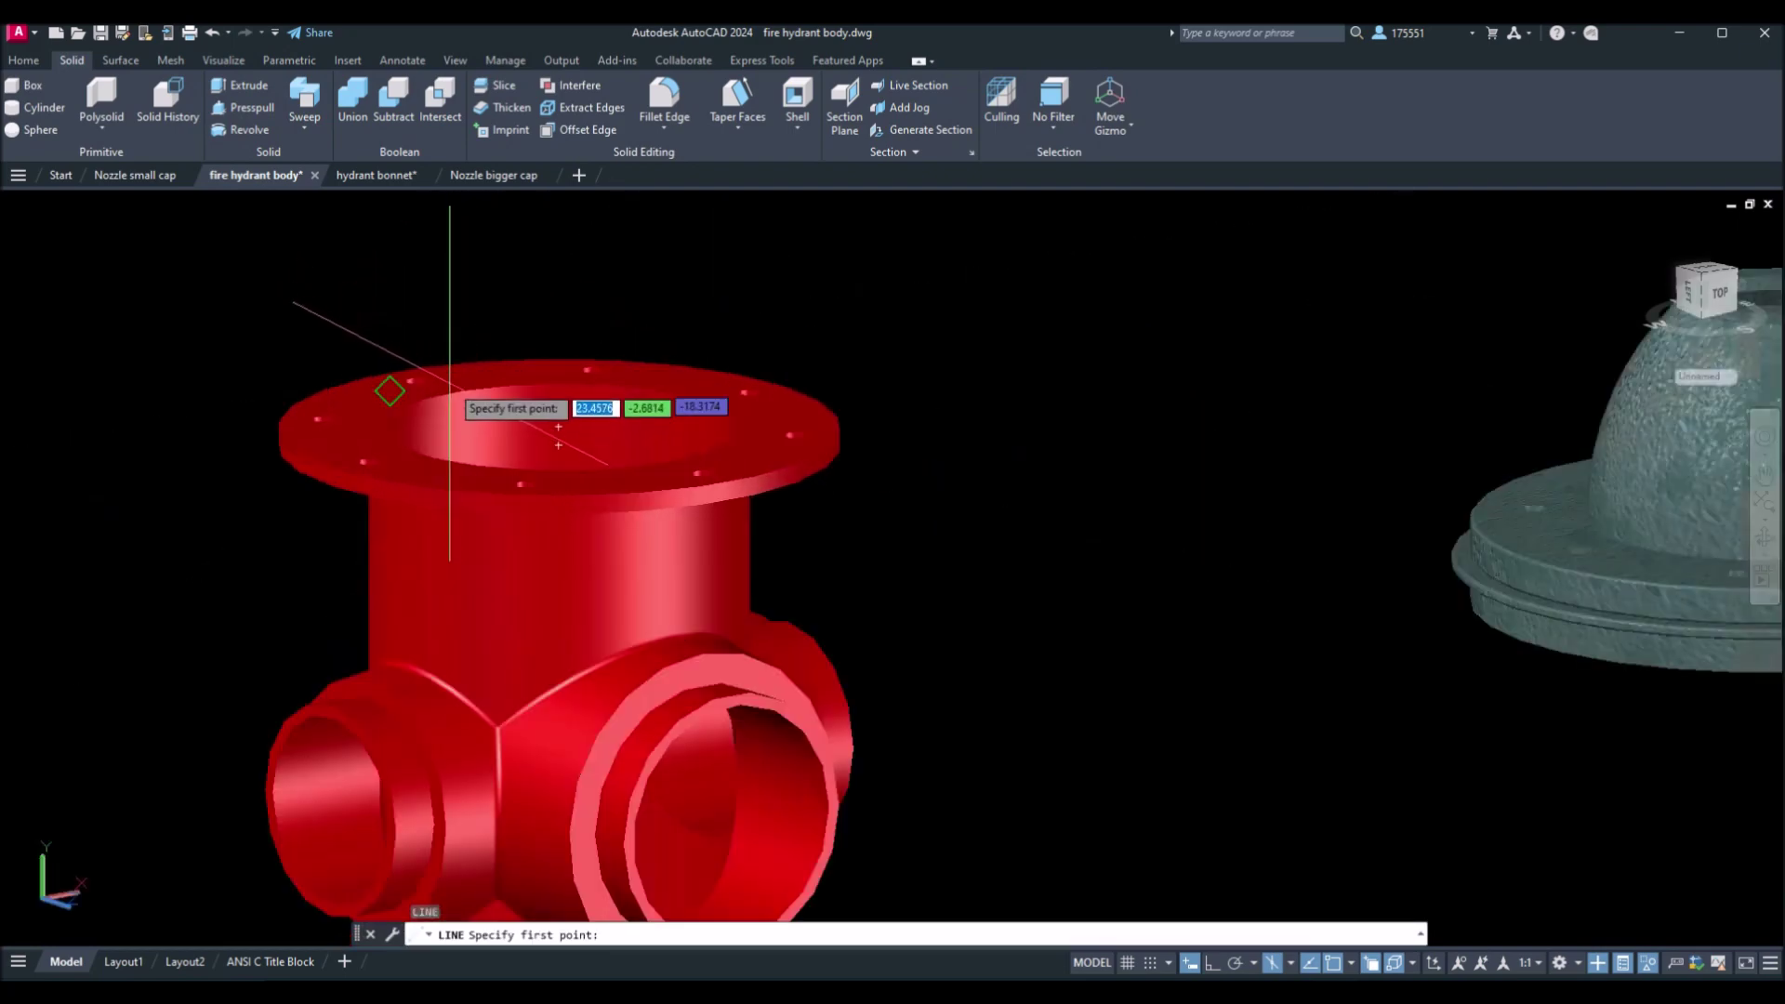
click(452, 390)
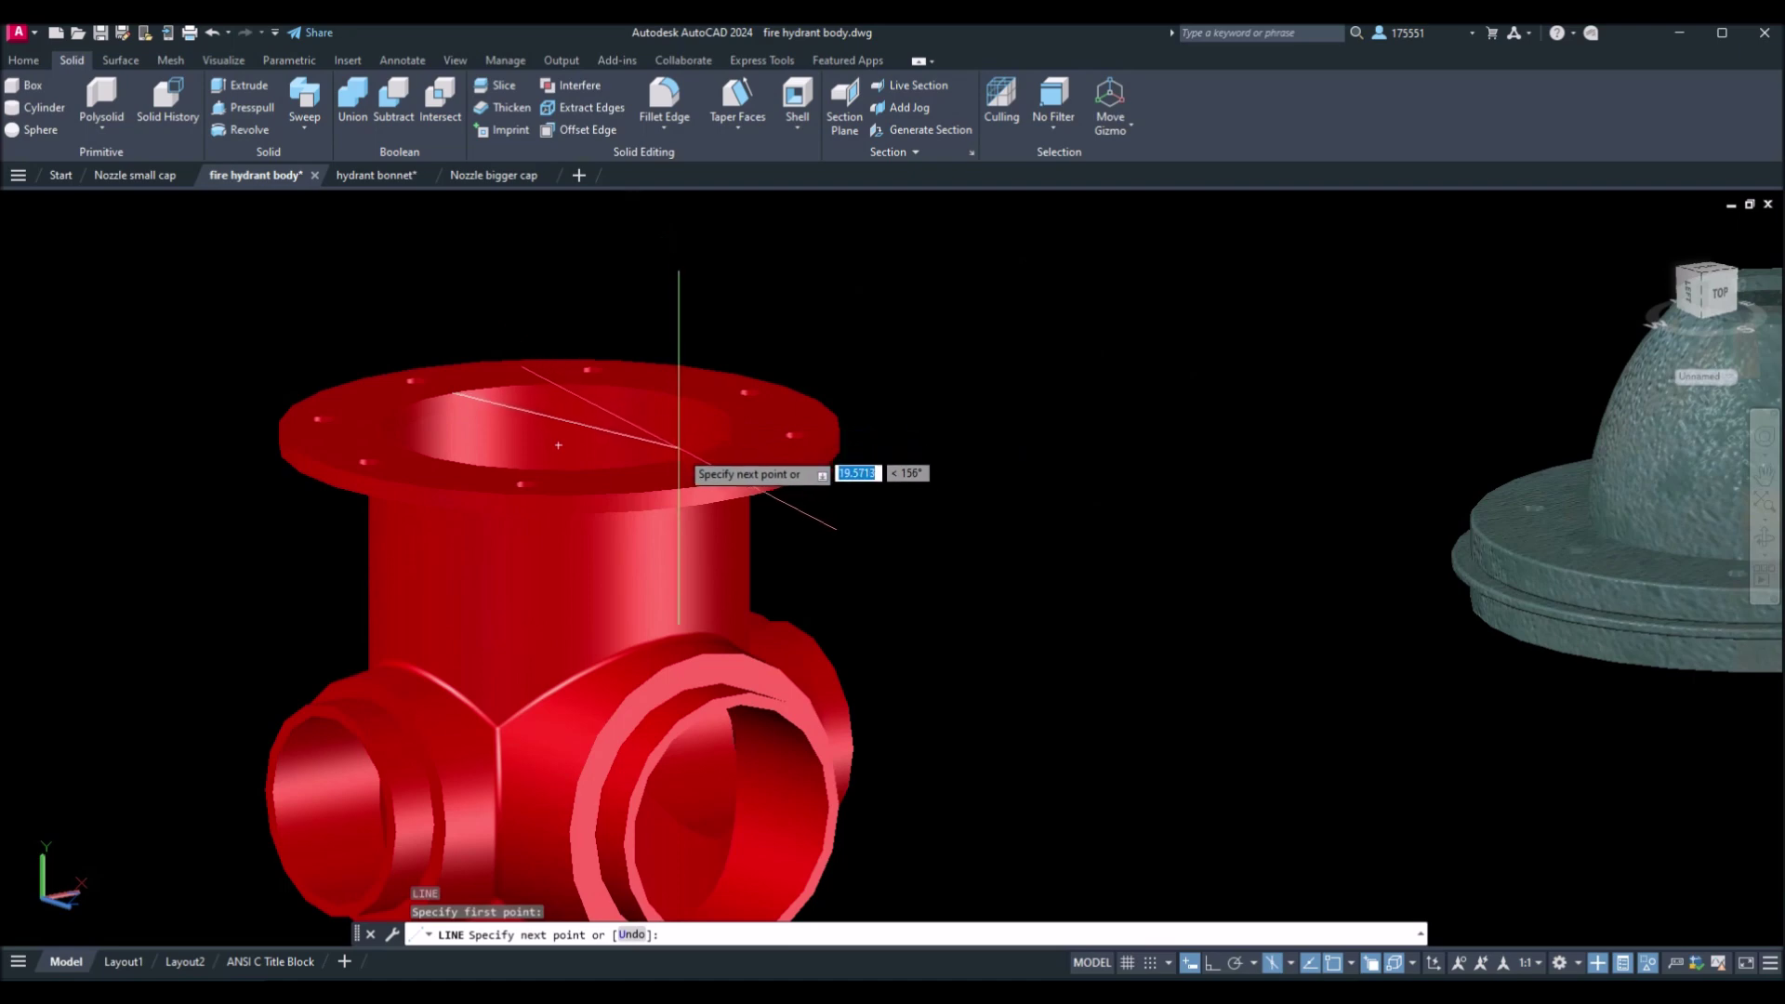
click(665, 462)
right_click(885, 398)
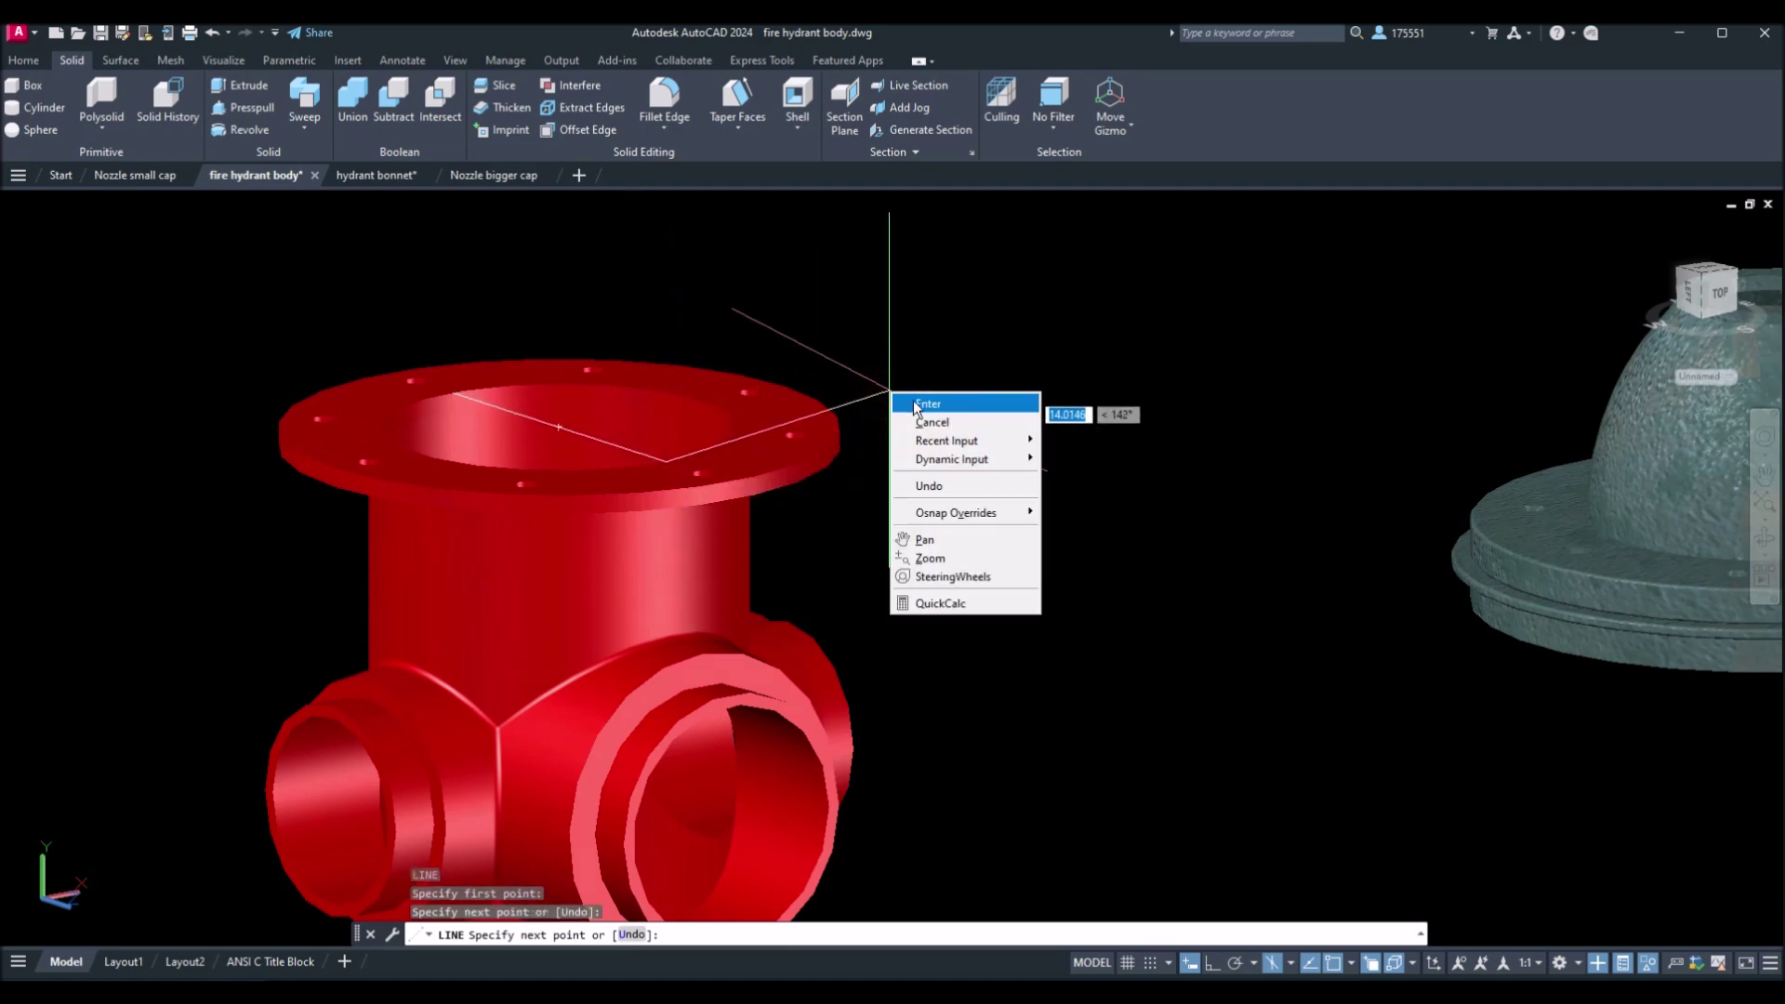
click(913, 402)
scroll(880, 402, down, 1)
scroll(880, 402, down, 2)
shift+middle_drag(877, 398, 1476, 447)
Select both bonnet parts and start moving them from a Midpoint-snapped base point.
click(1482, 510)
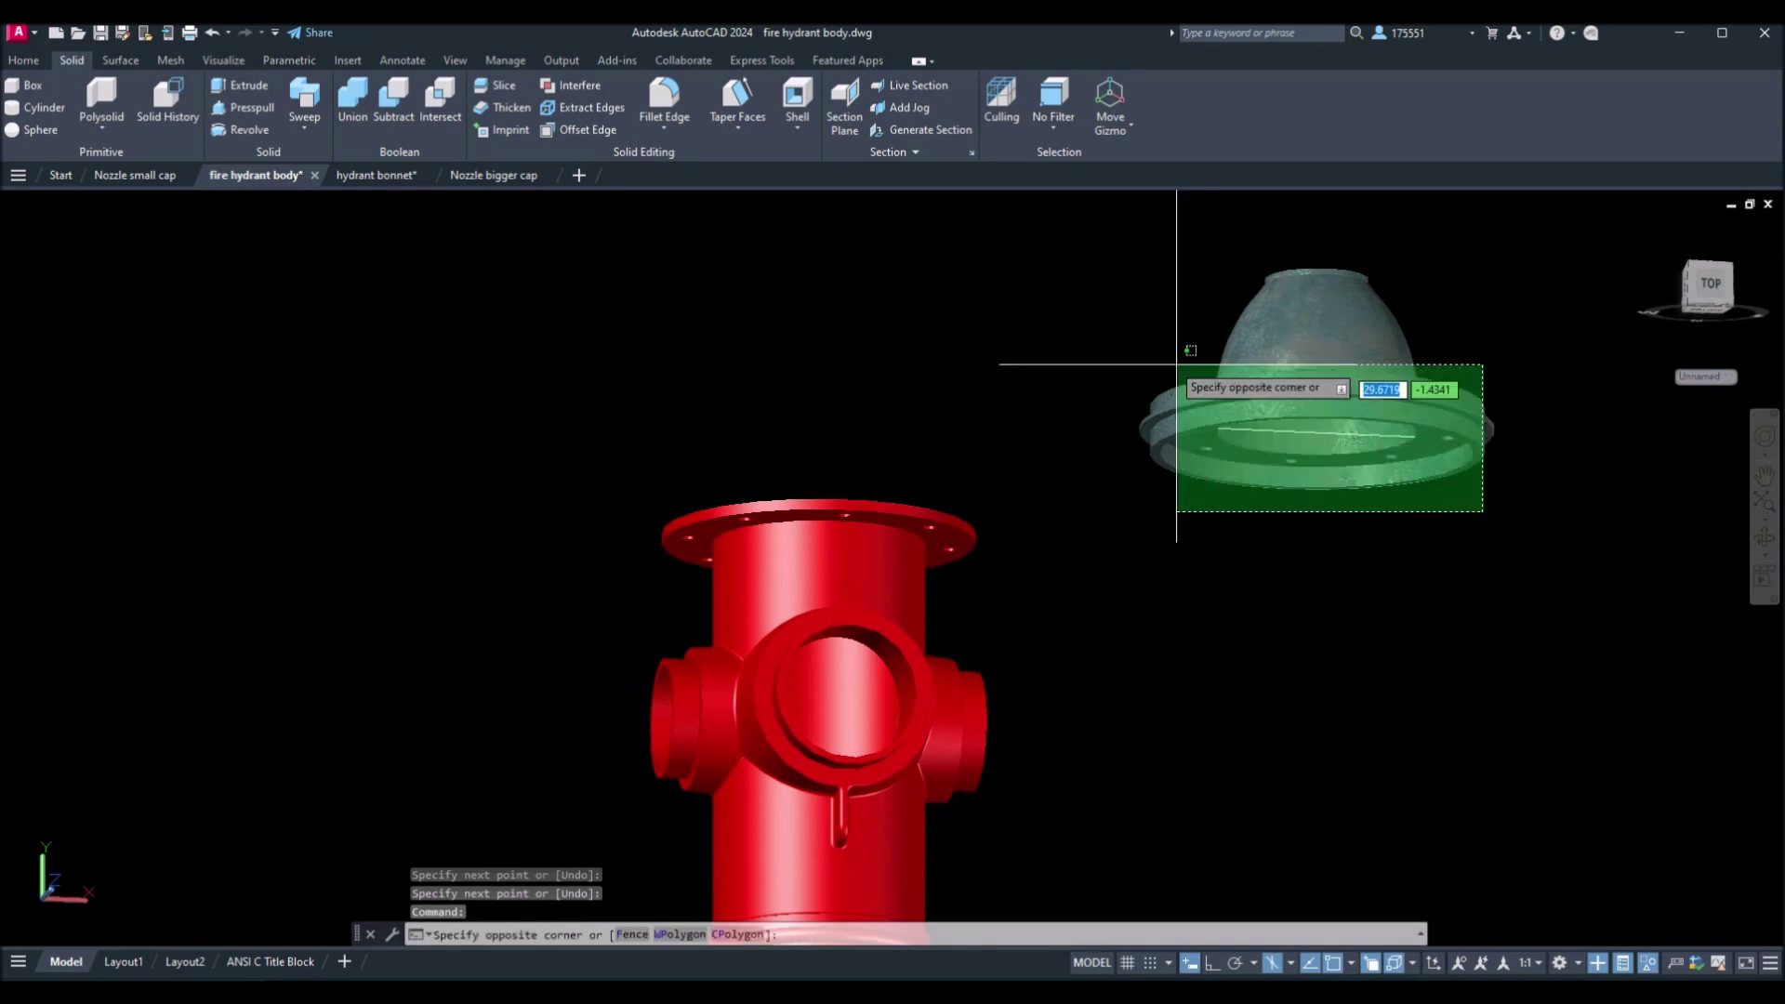
click(1162, 358)
right_click(1071, 332)
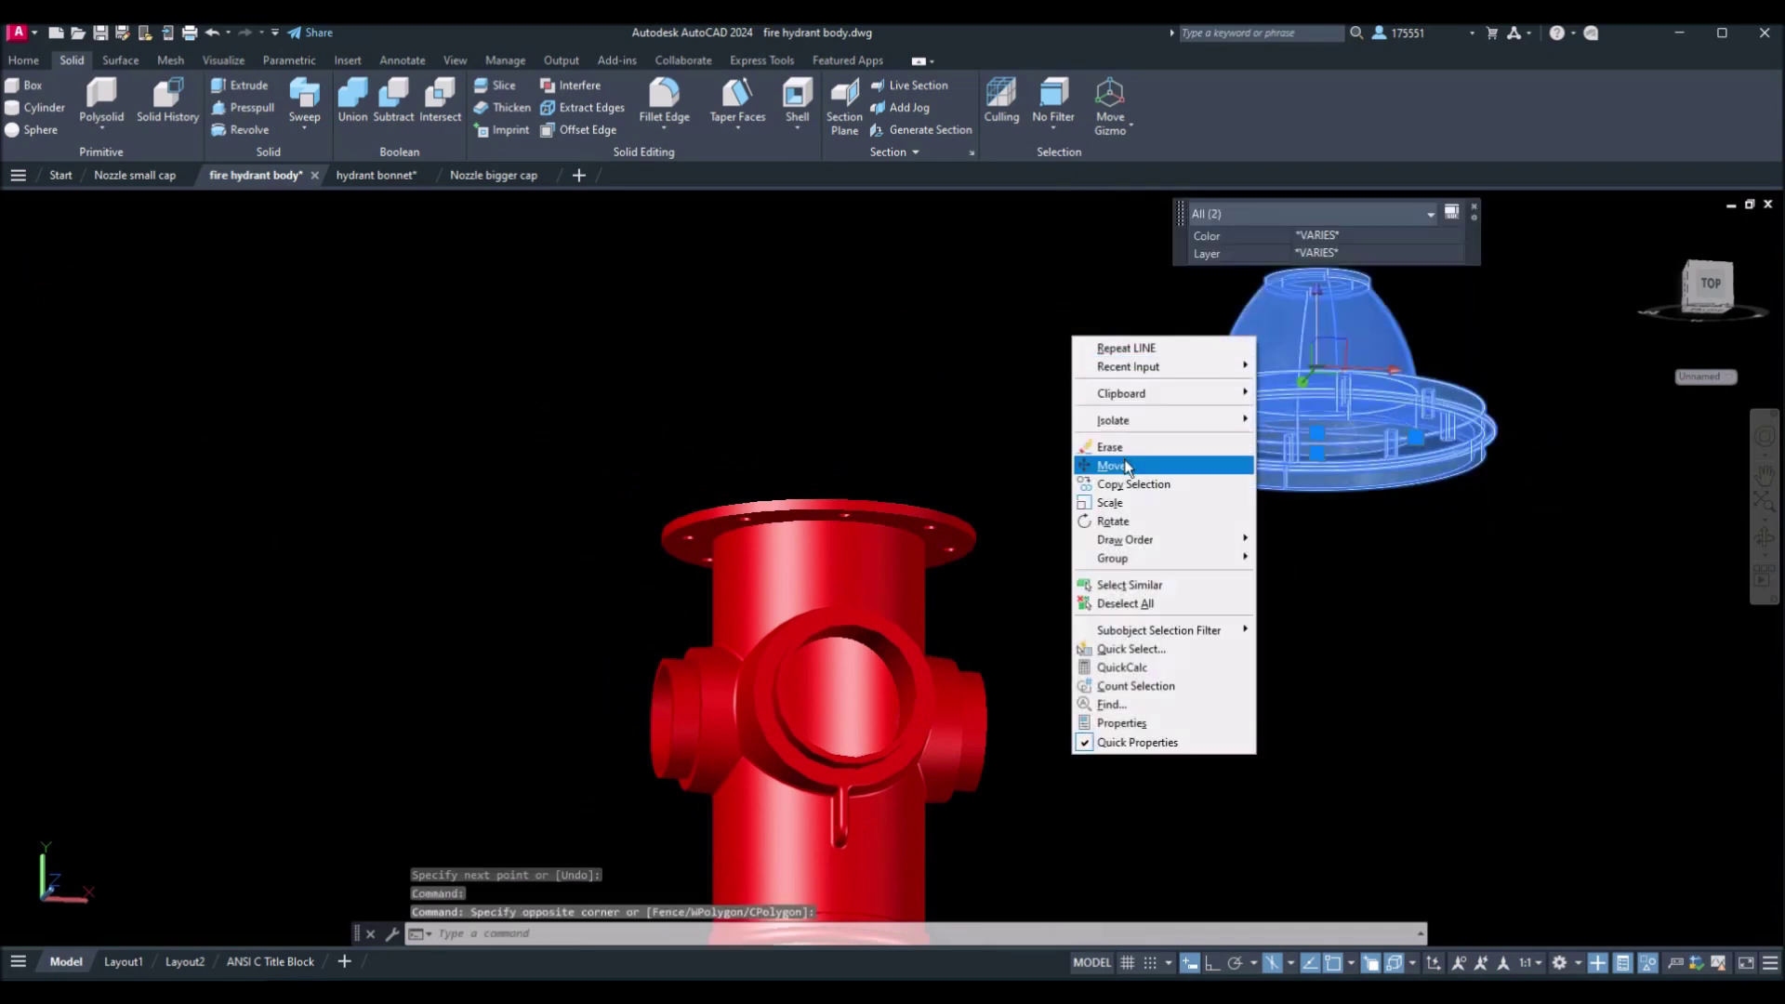
click(1116, 458)
shift+right_click(1311, 453)
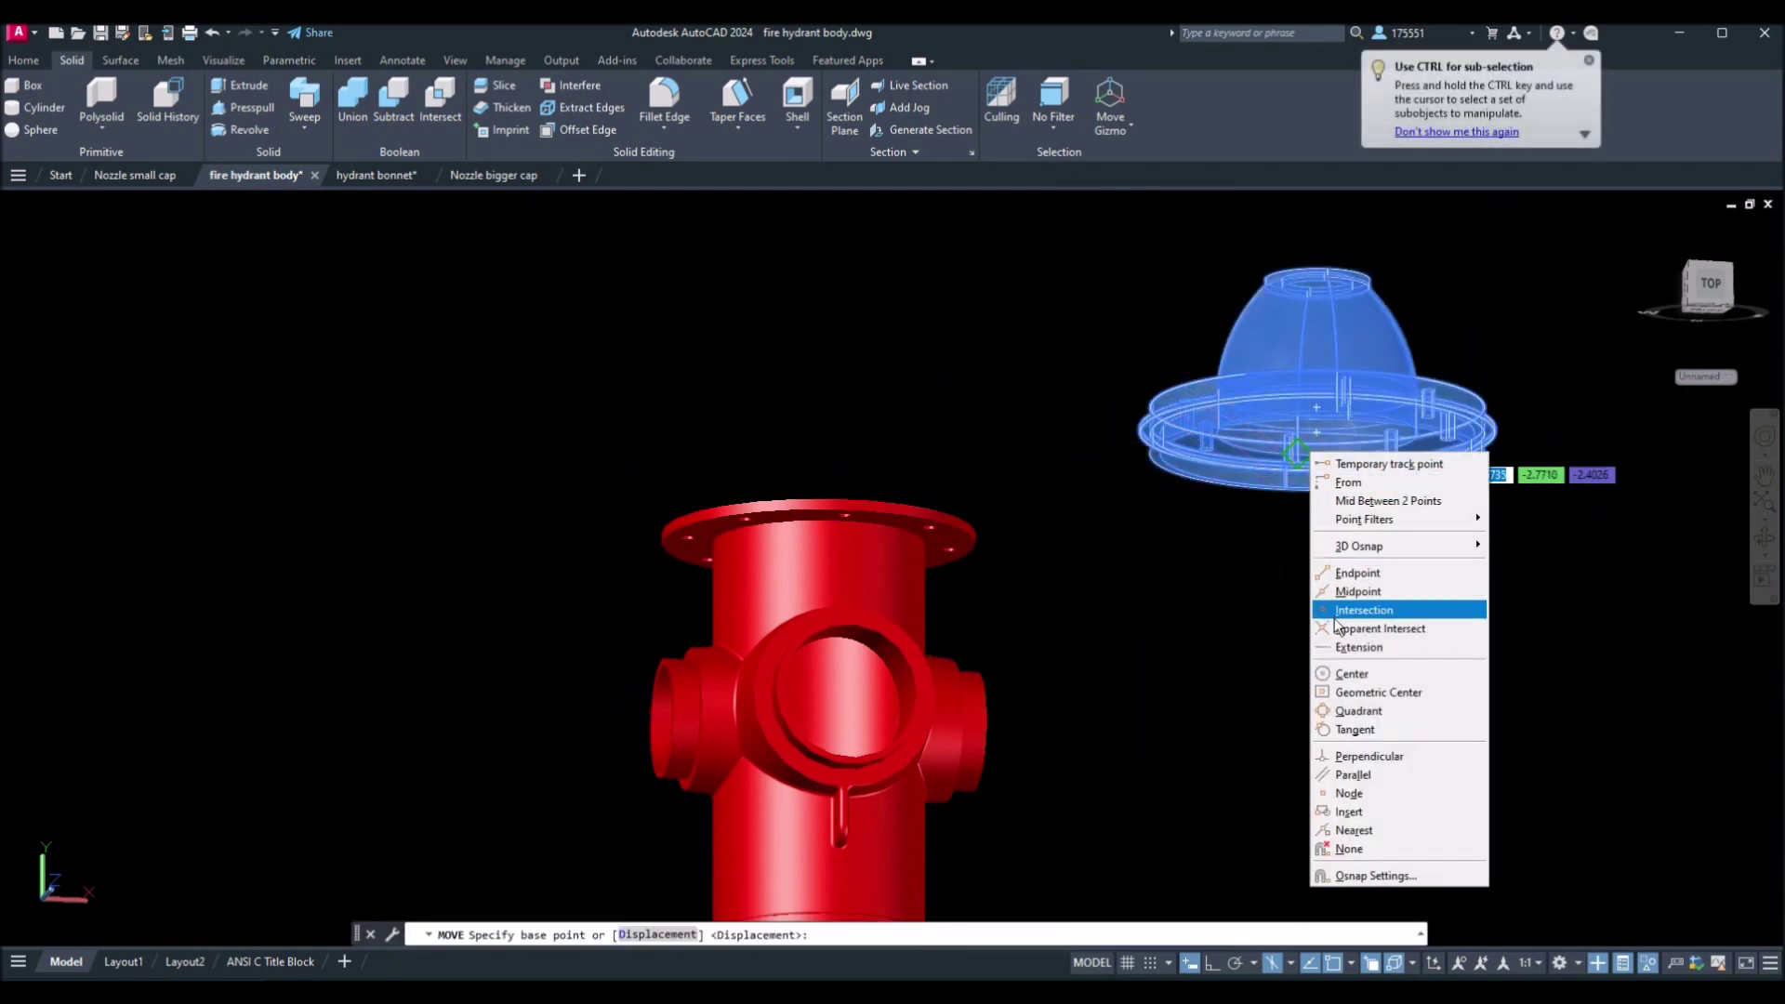
click(1372, 592)
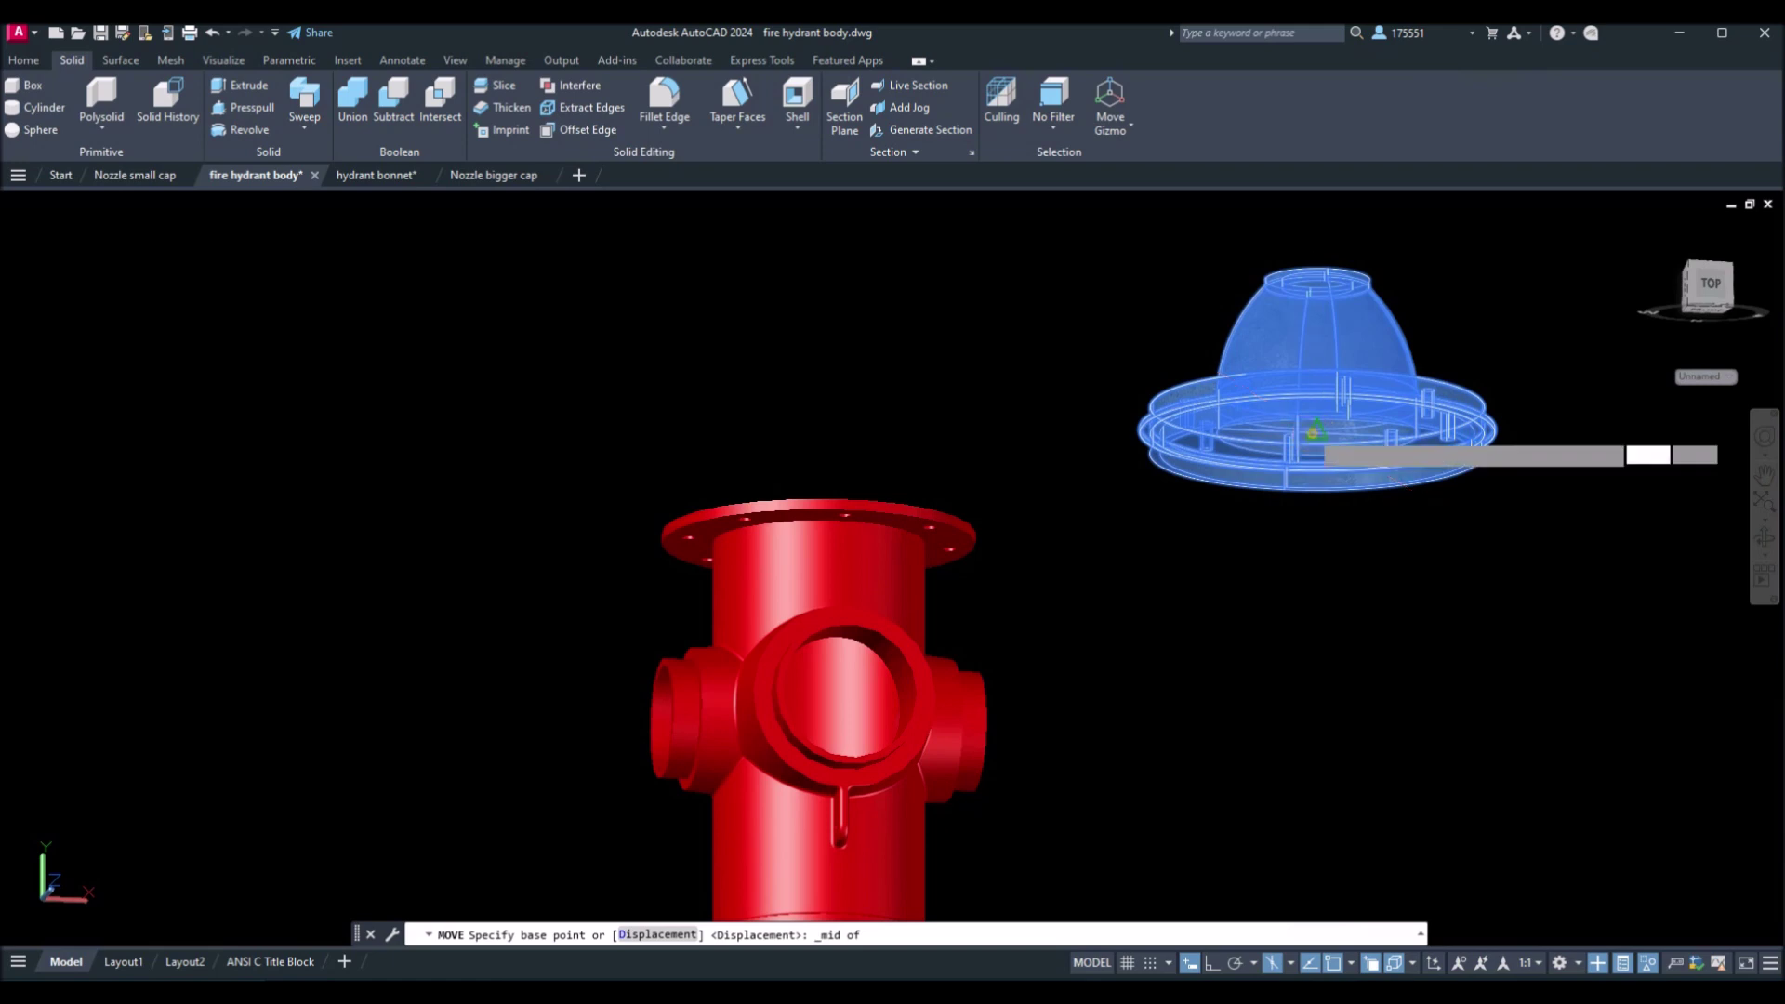
click(1312, 432)
Drop the bonnet onto the midpoint of the hydrant's top flange and recentre the view.
shift+middle_drag(1048, 459, 1317, 405)
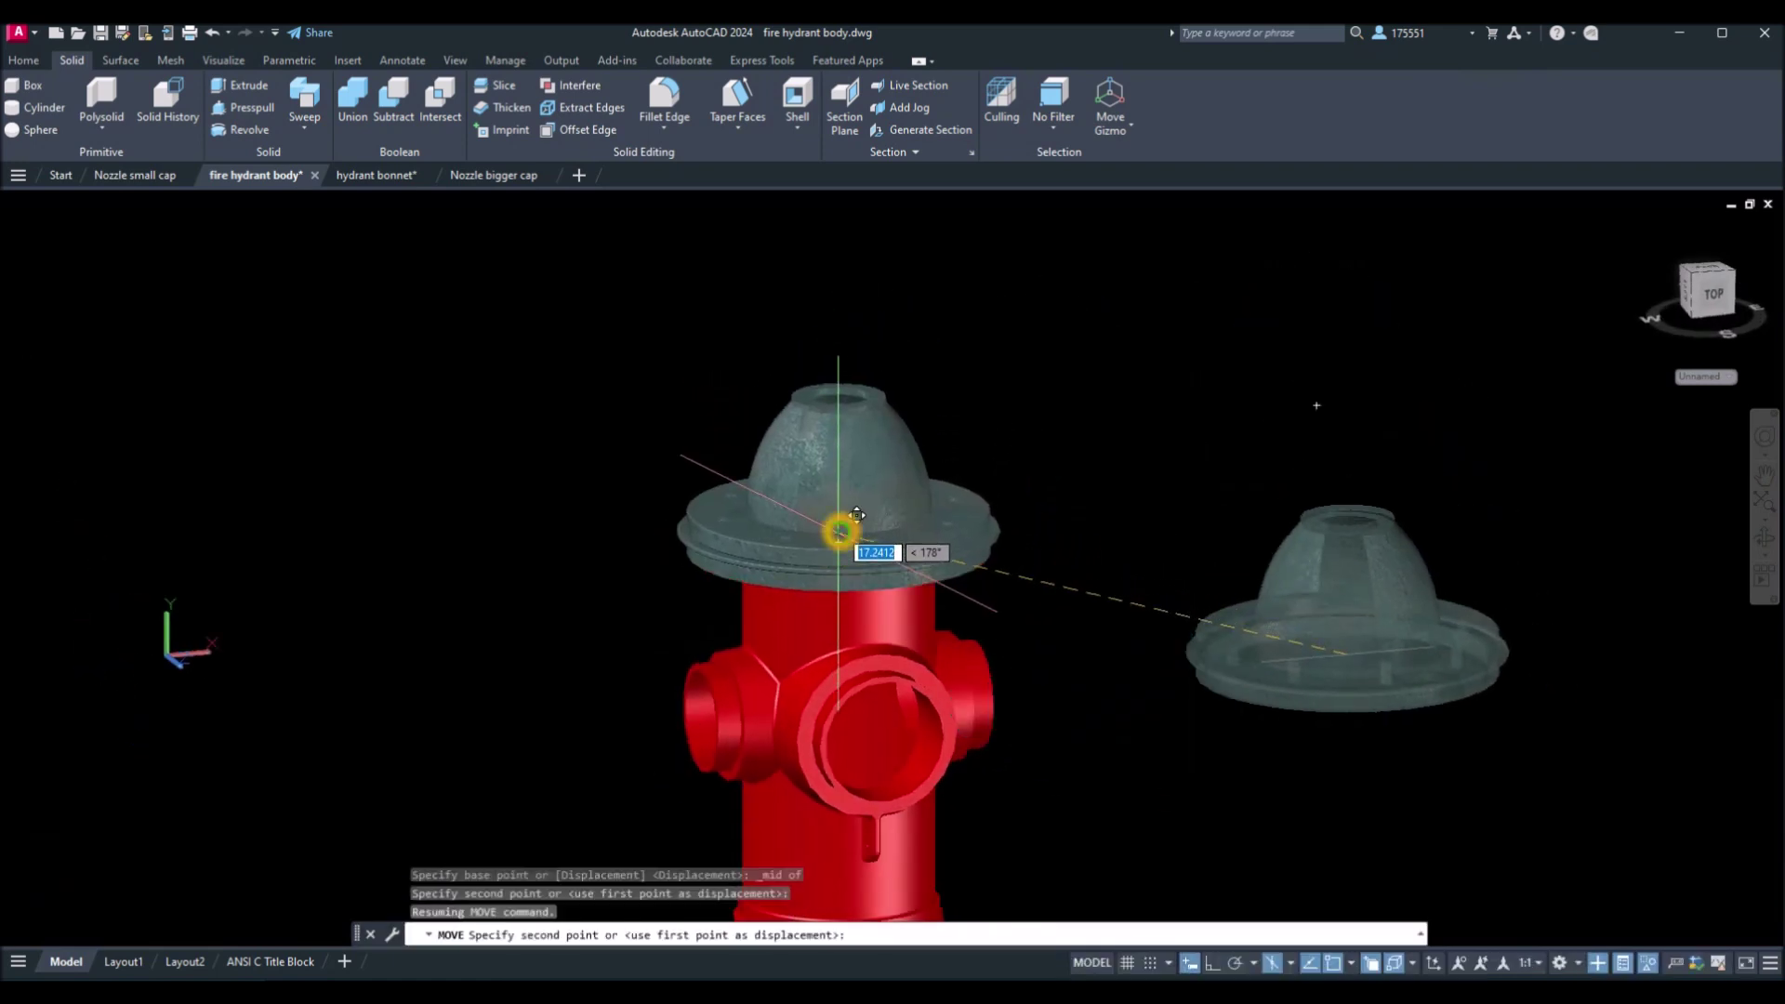
shift+right_click(839, 532)
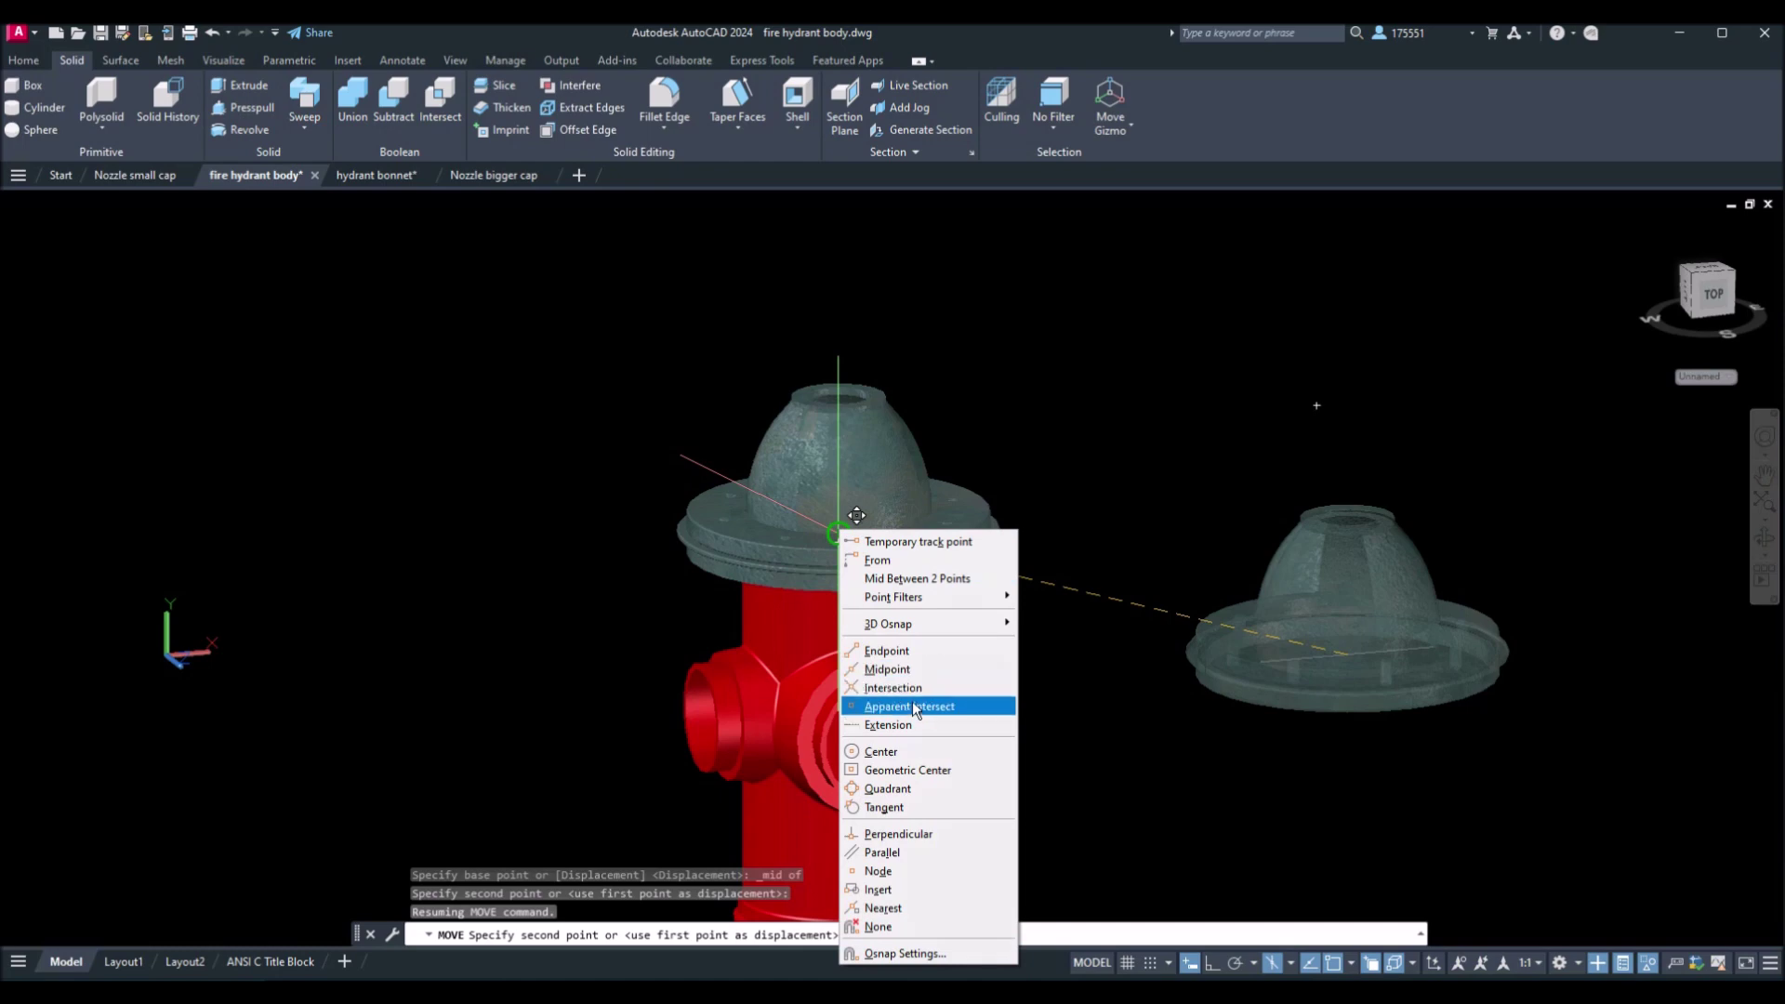
click(901, 668)
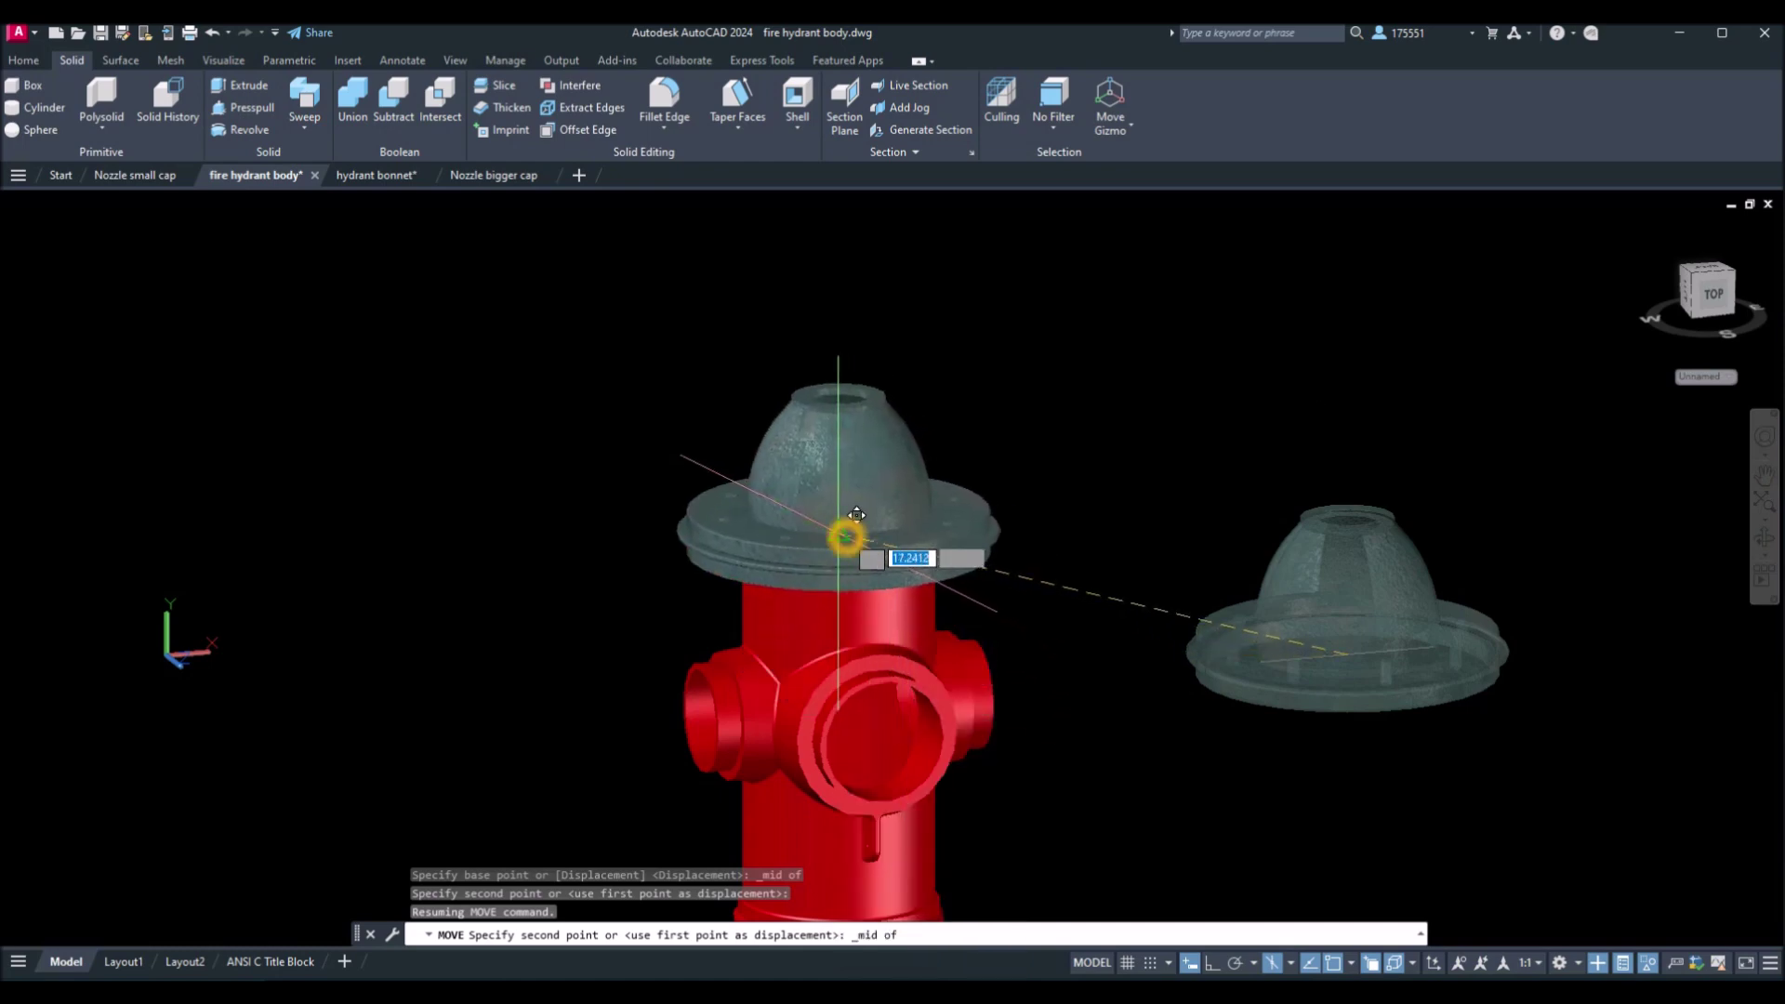
click(845, 536)
middle_drag(932, 531, 765, 392)
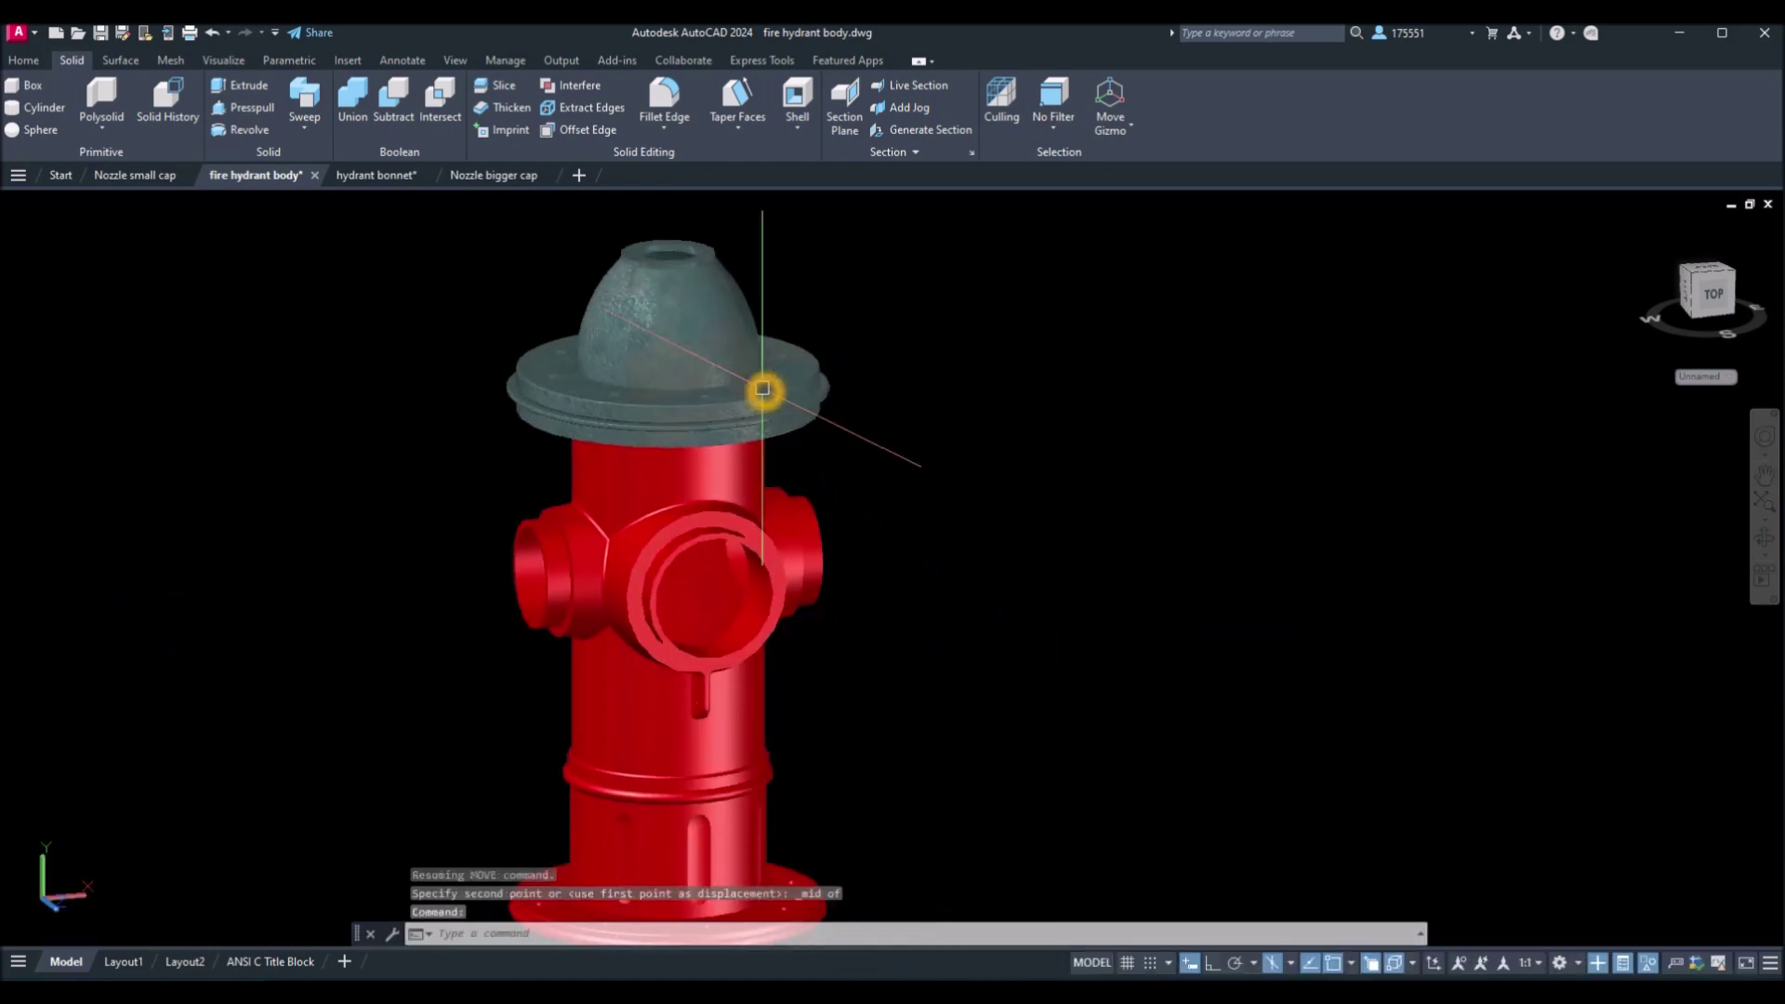
key(Escape)
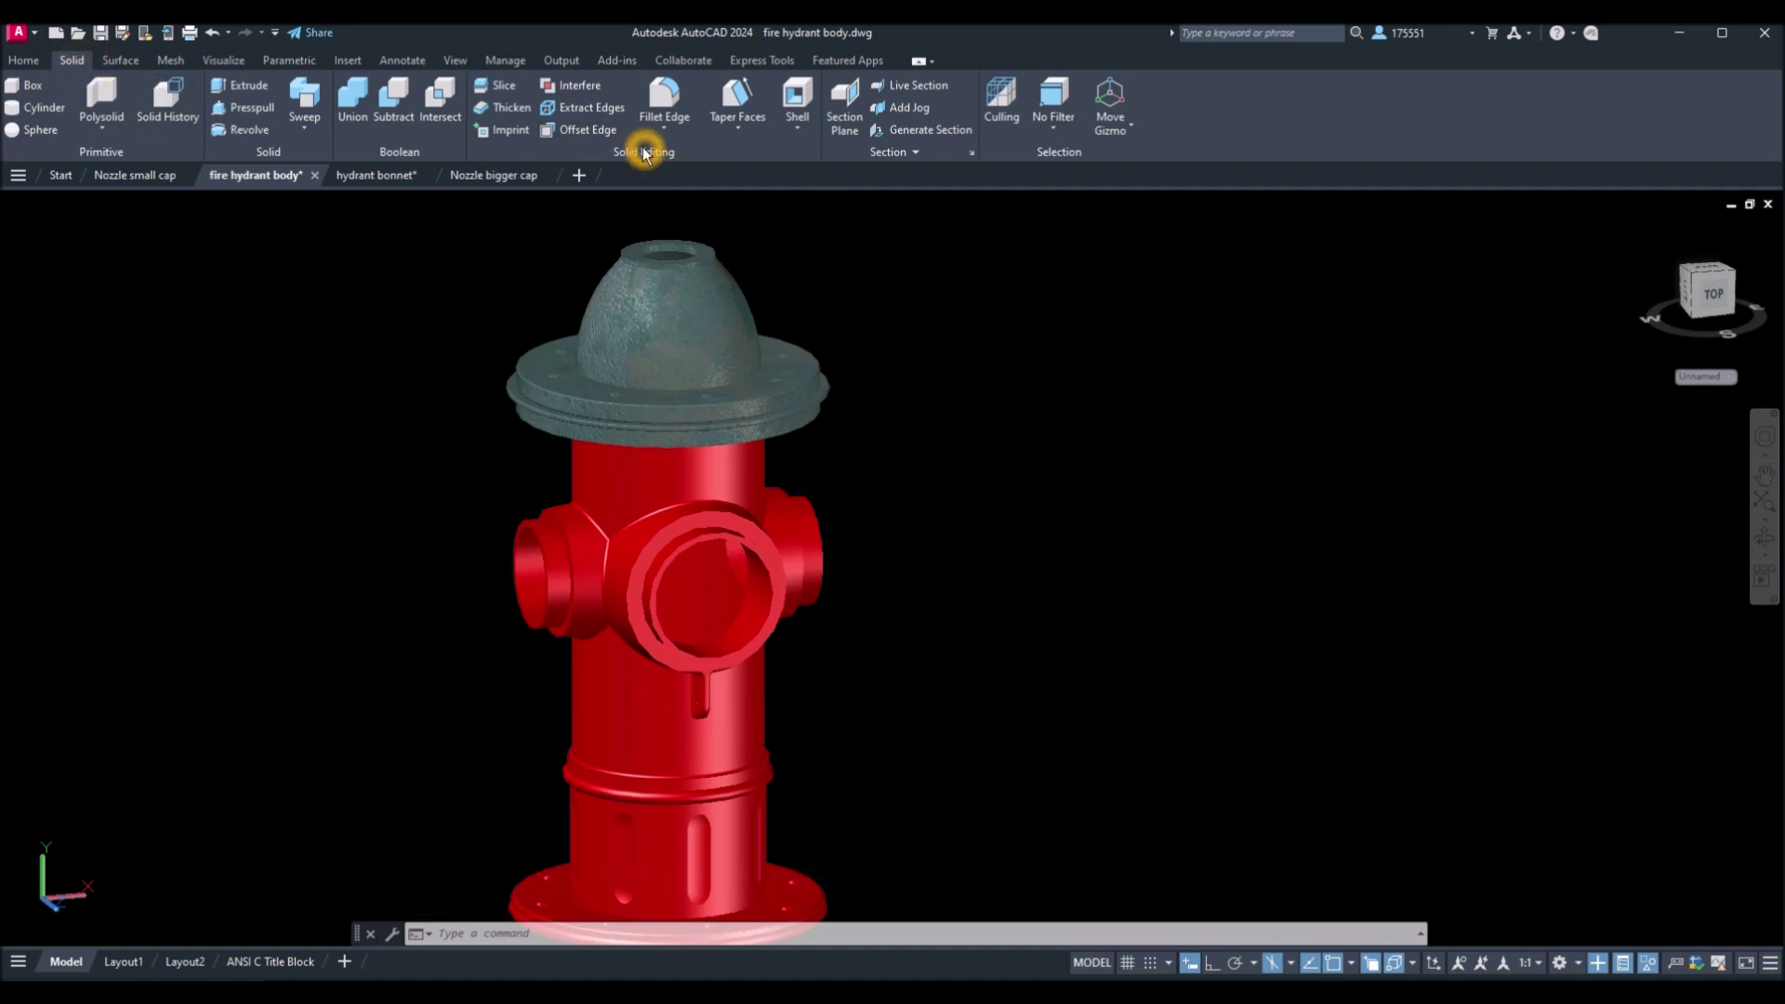
Run Solid > Interfere on the bonnet and red body, getting no interference, then reselect the bonnet.
click(572, 86)
click(809, 355)
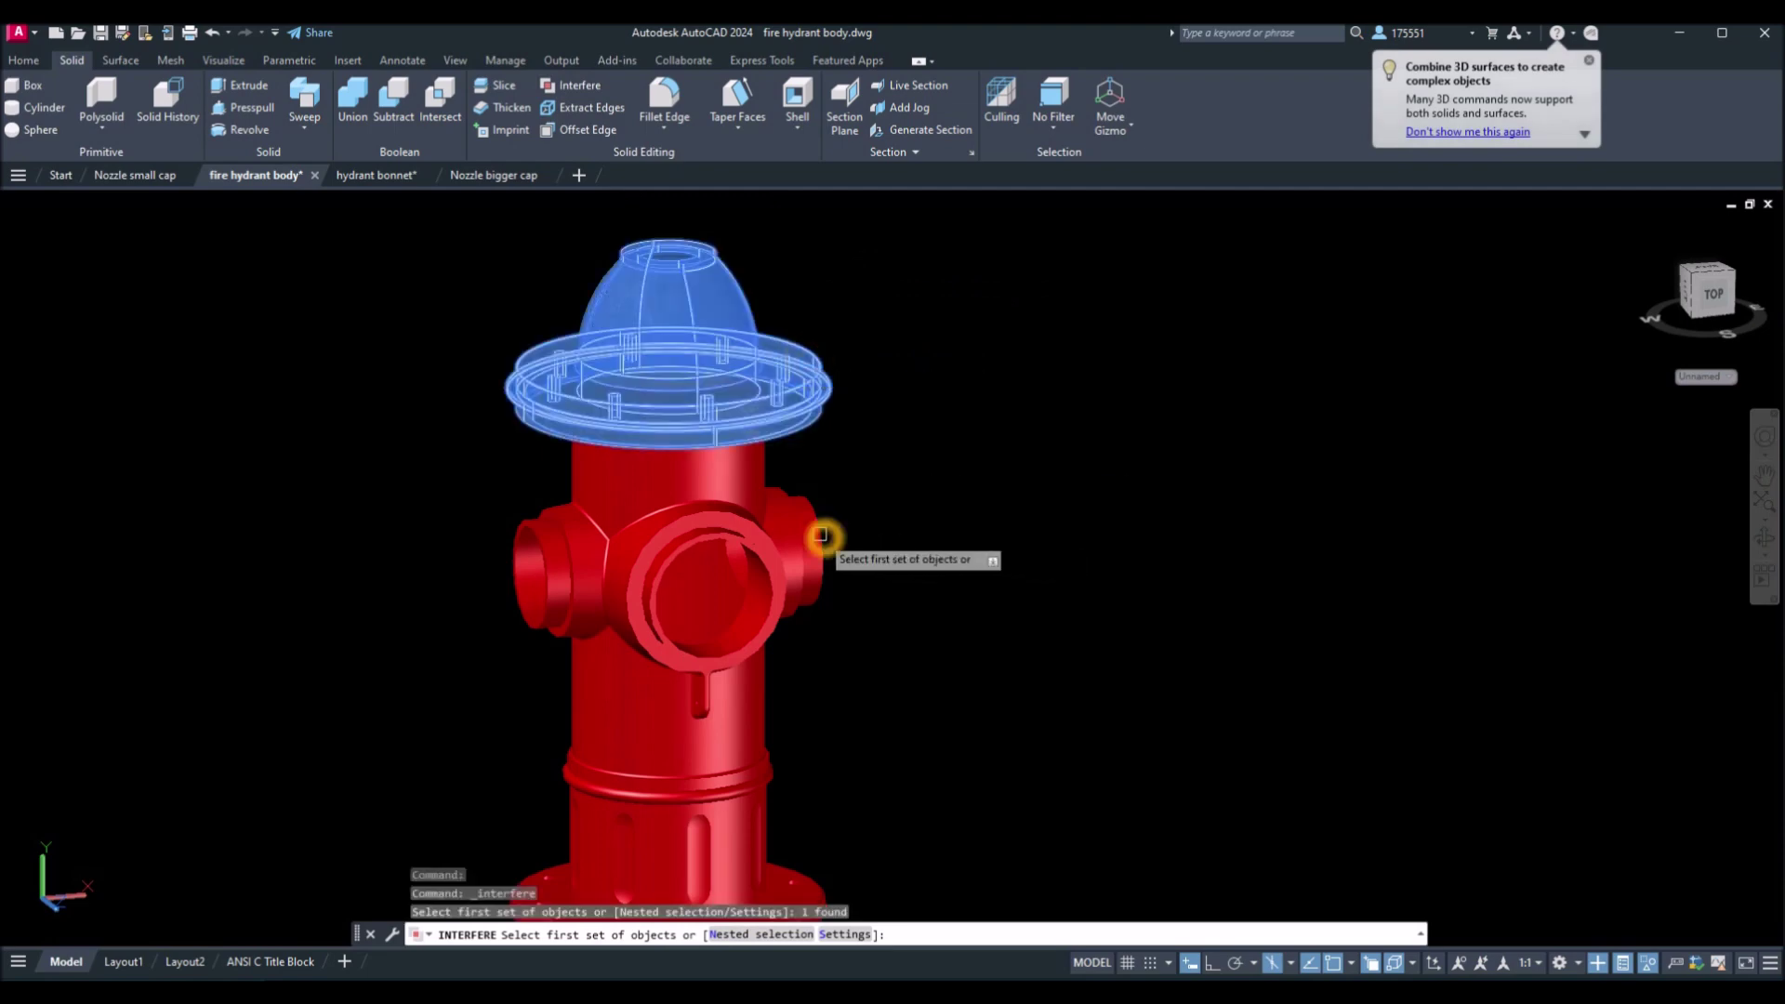
click(820, 534)
right_click(912, 405)
click(928, 415)
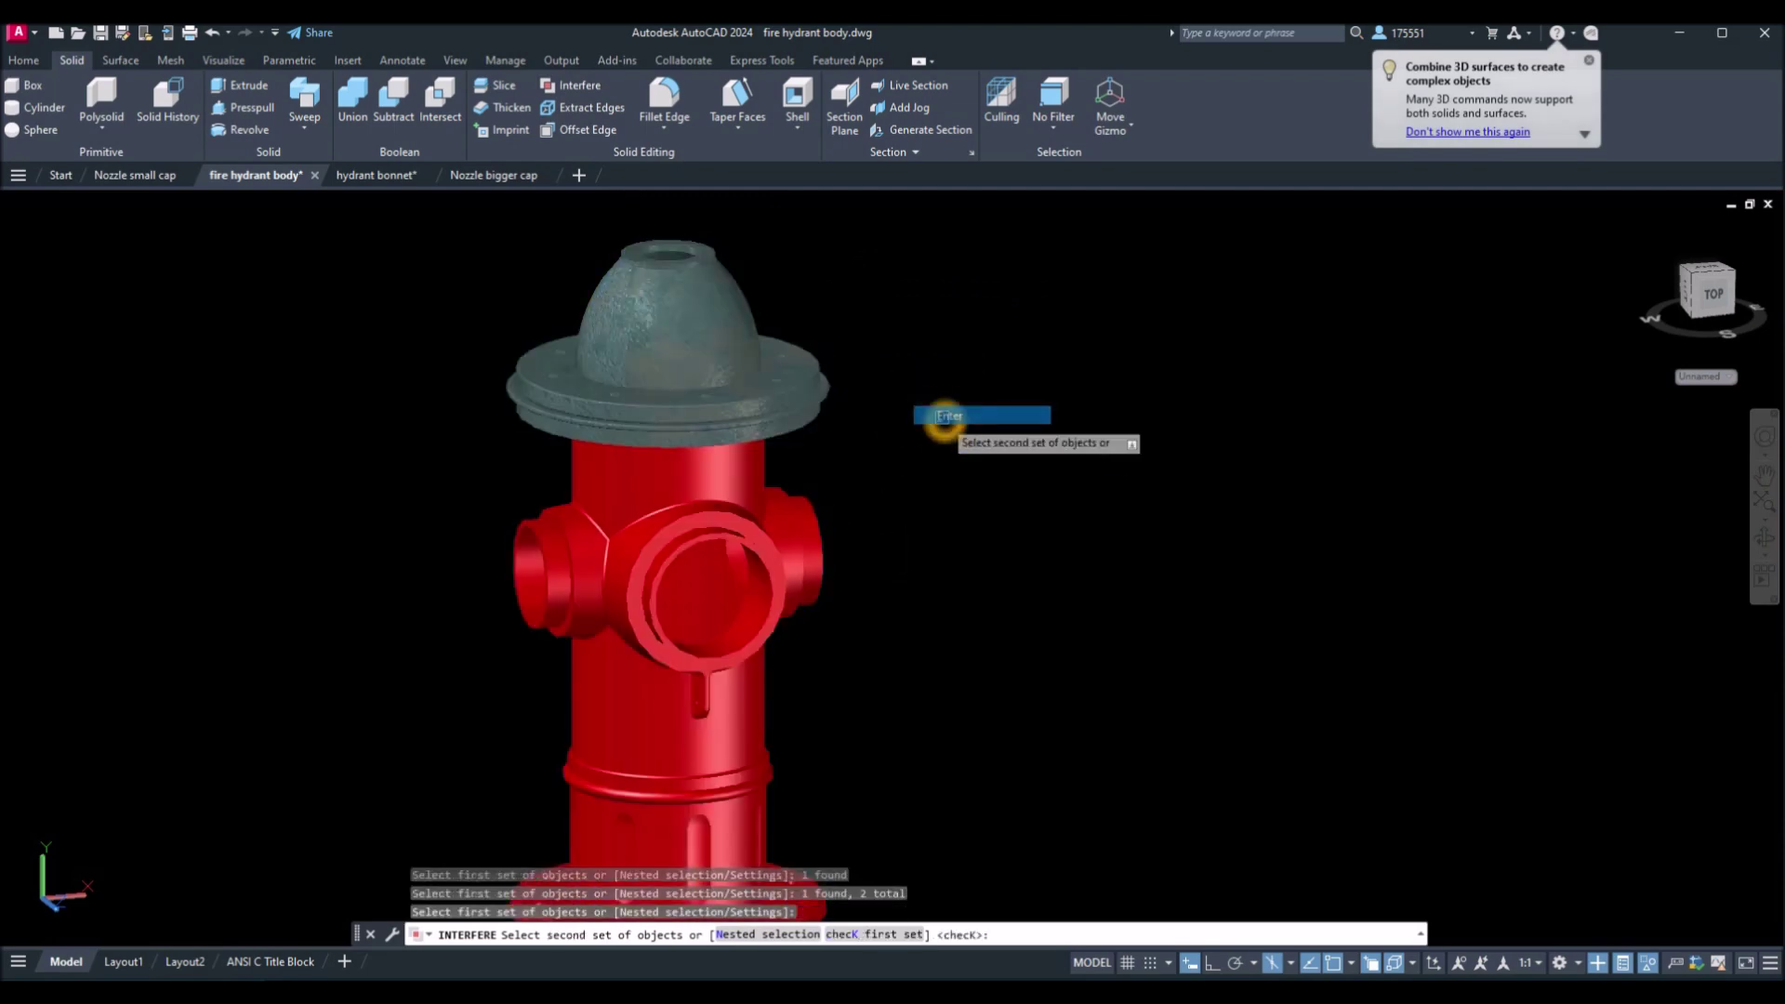
right_click(948, 417)
click(961, 424)
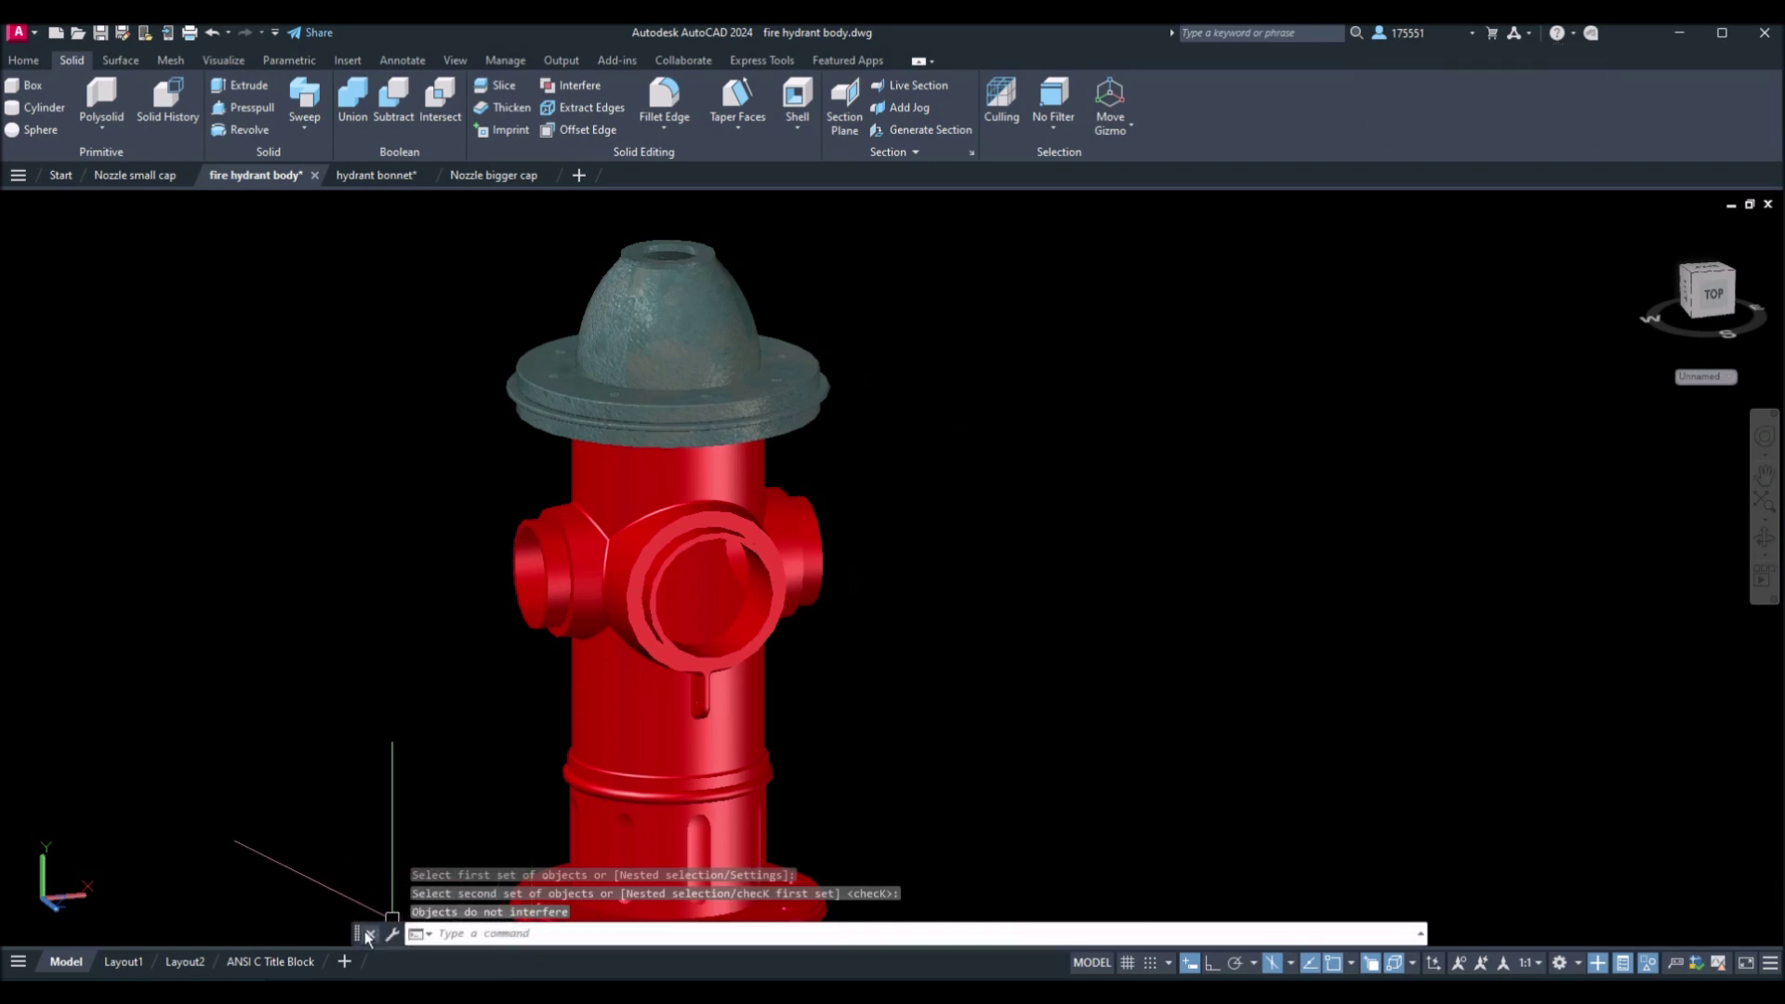
click(437, 921)
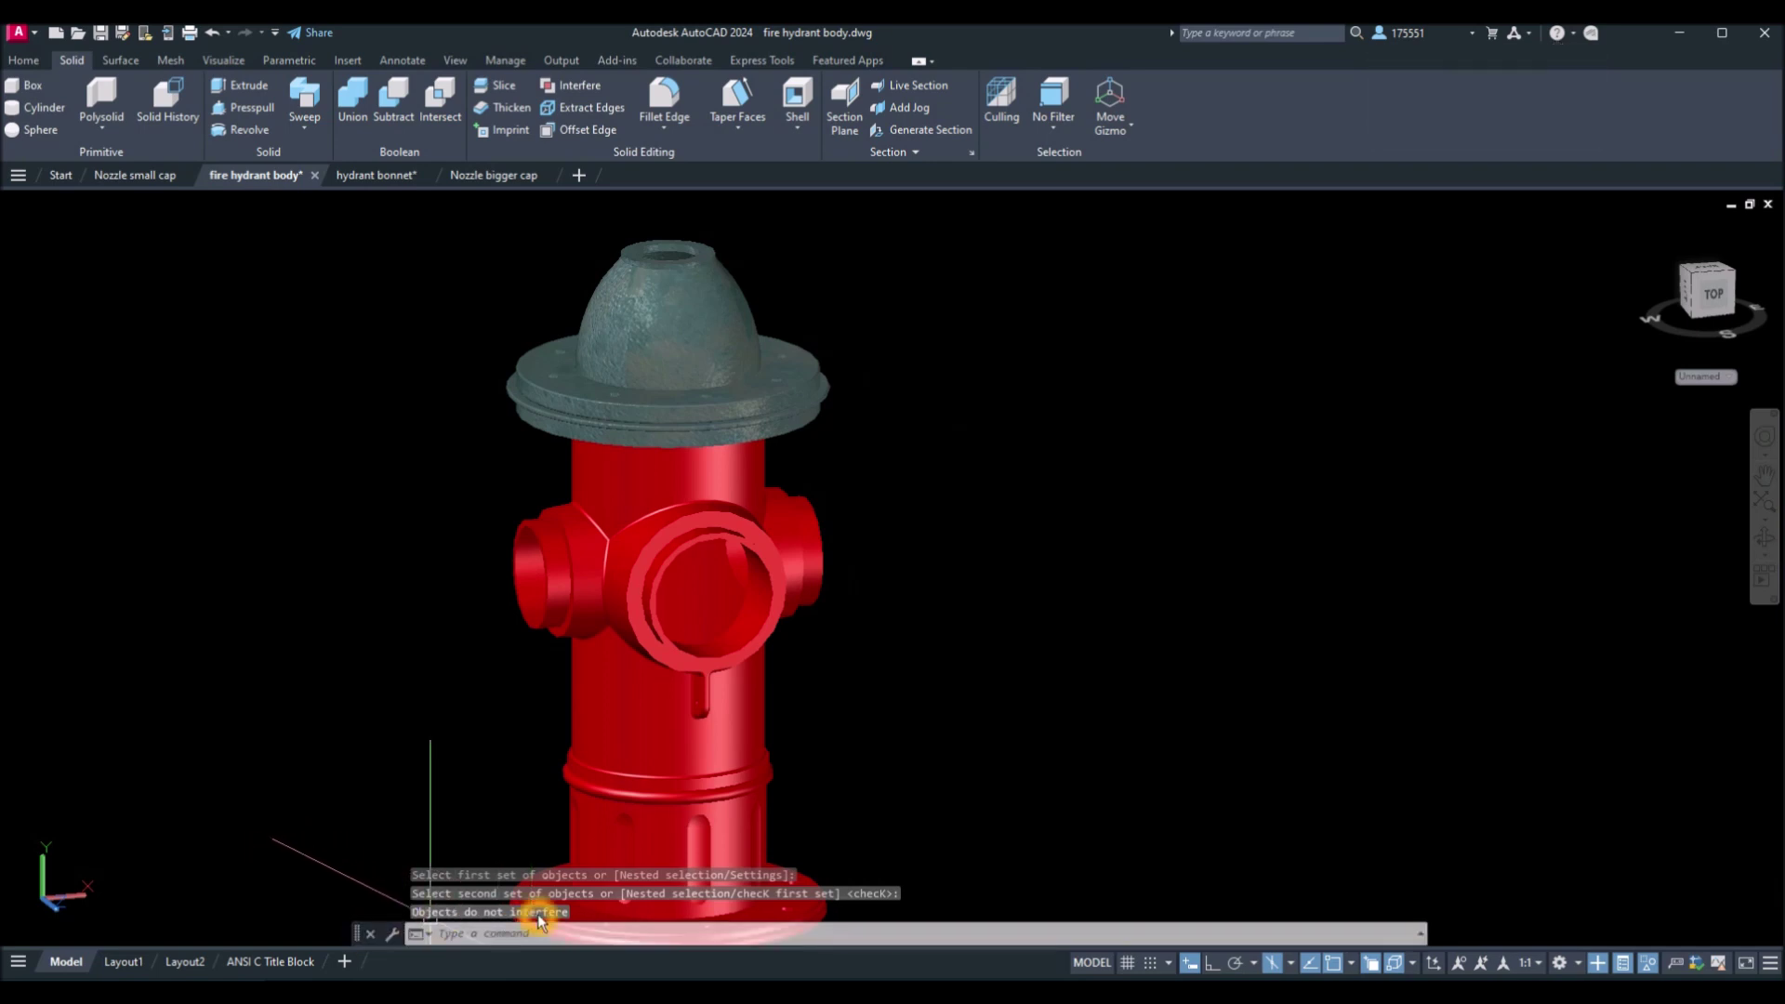
click(828, 398)
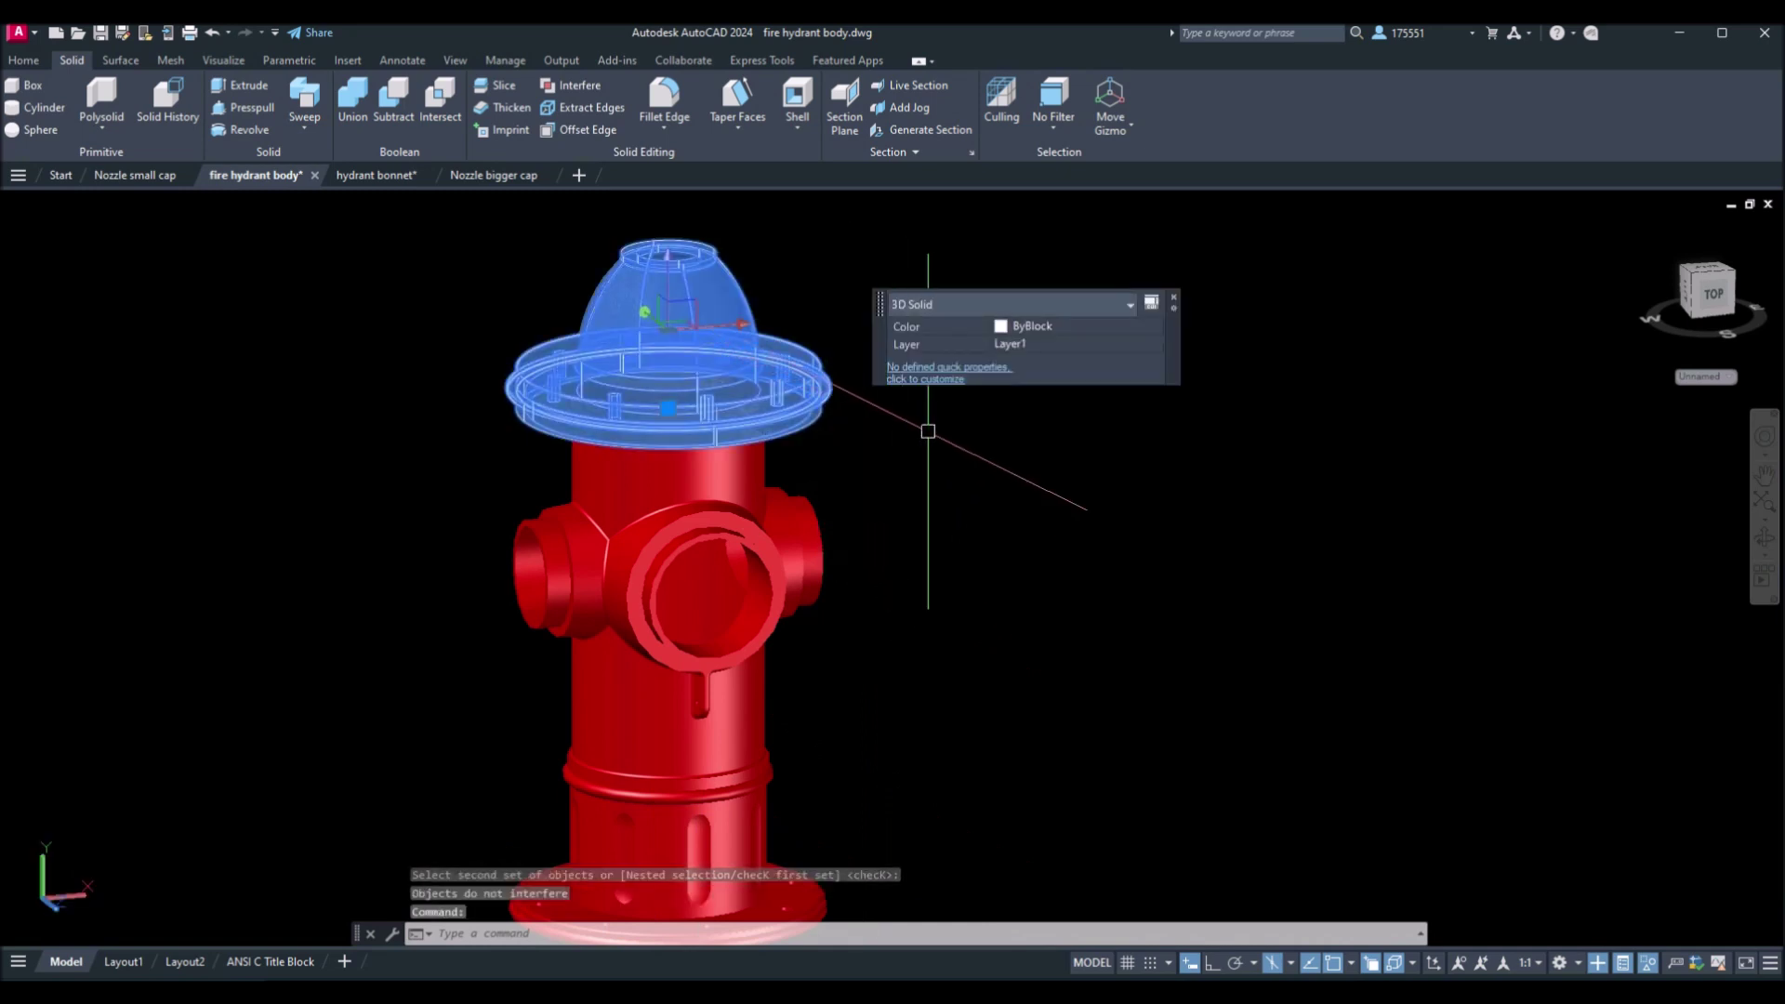
Move the bonnet from a picked base point to a point just lower, onto the flange.
right_click(929, 435)
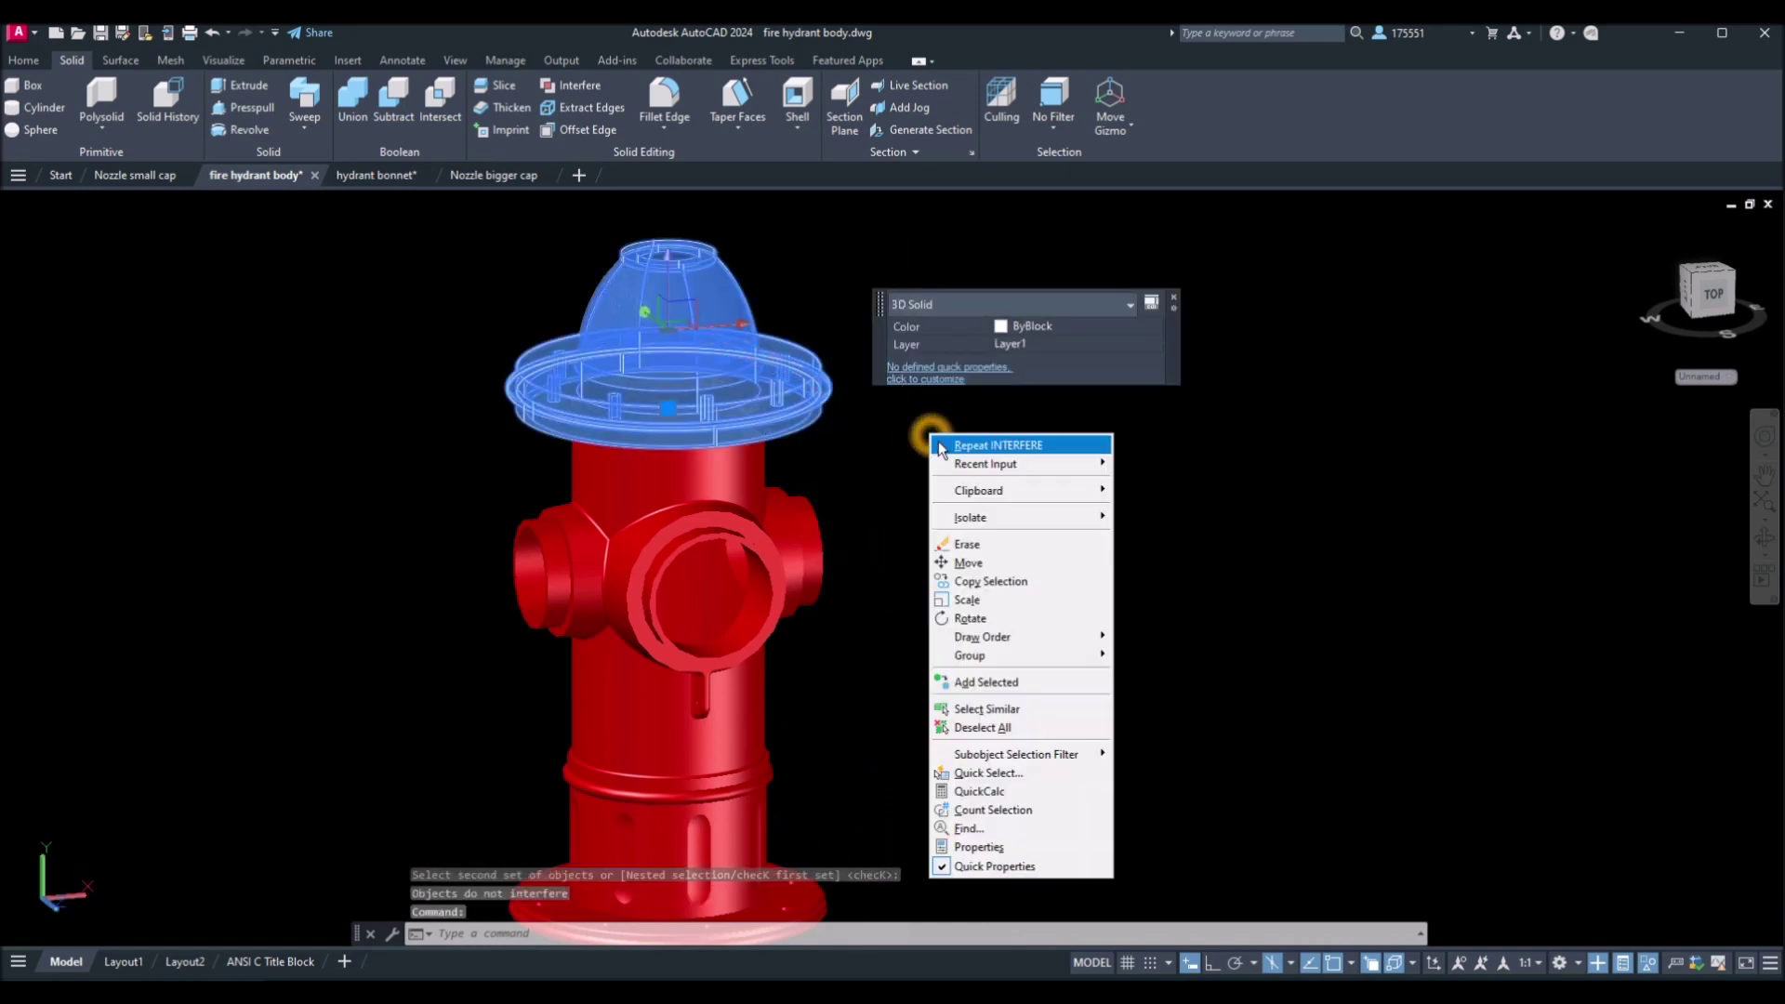
click(976, 564)
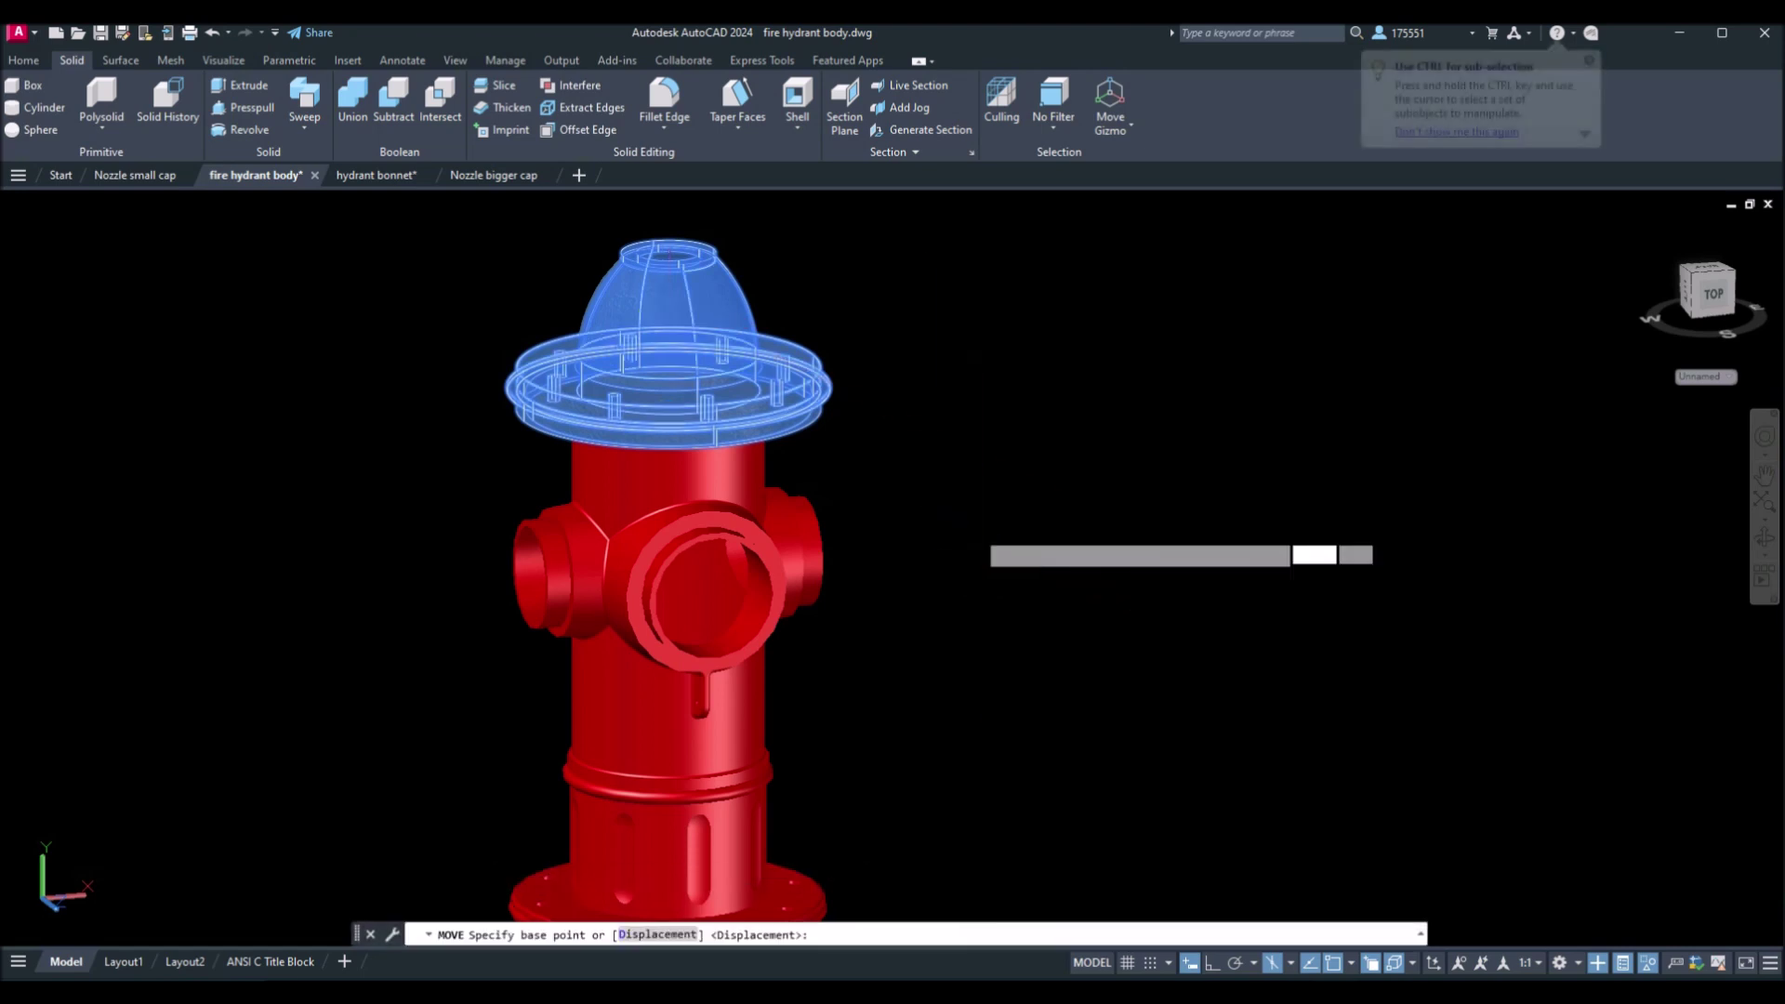
click(976, 544)
click(993, 532)
click(632, 237)
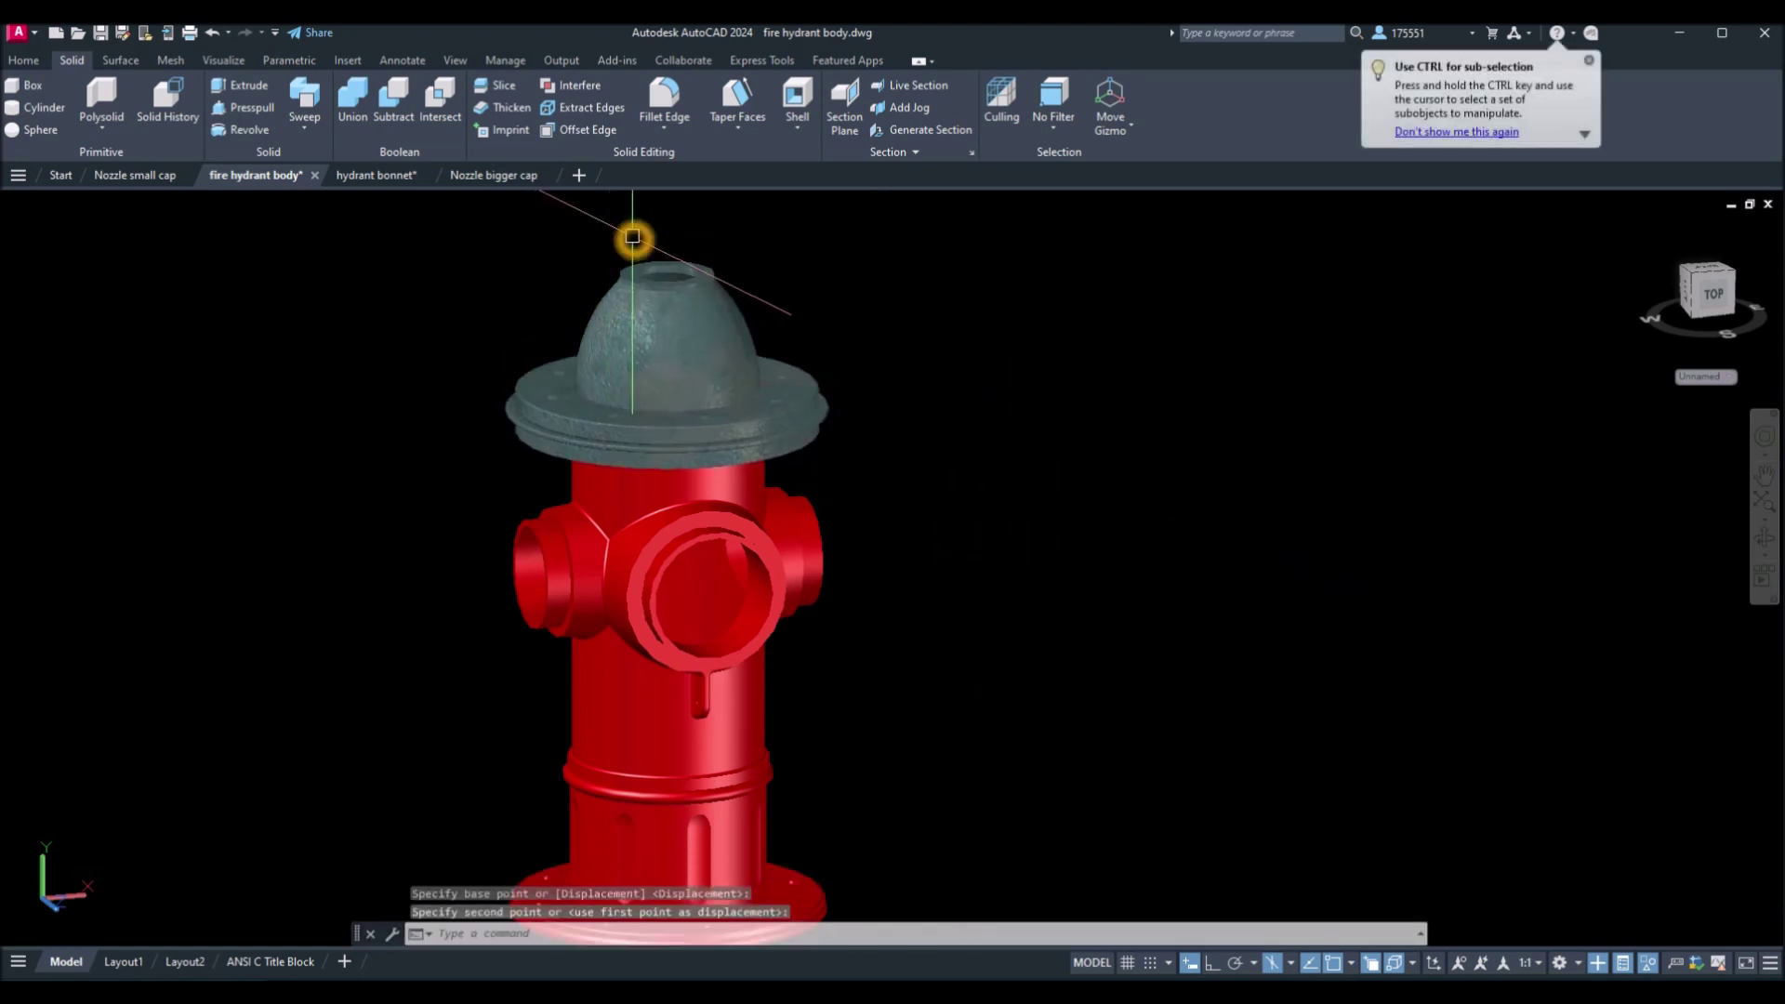
Run Interfere on the hydrant body and bonnet, close the results, and undo the last move.
click(572, 87)
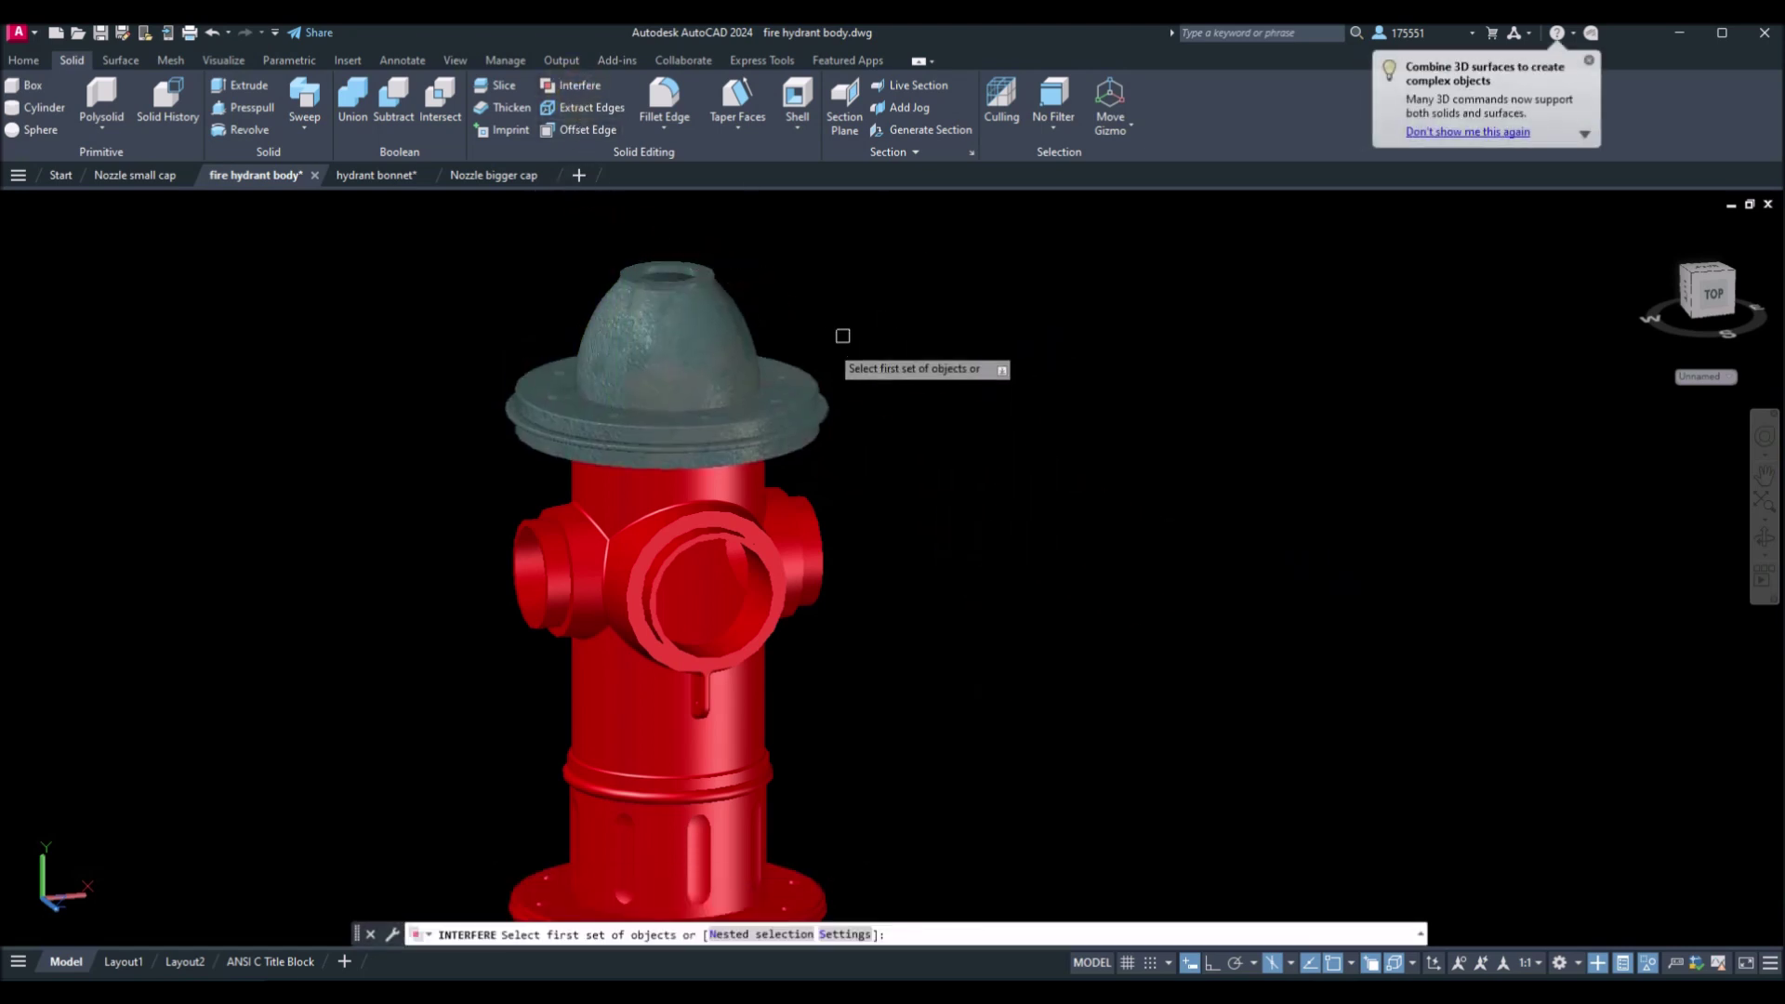
click(809, 399)
click(723, 520)
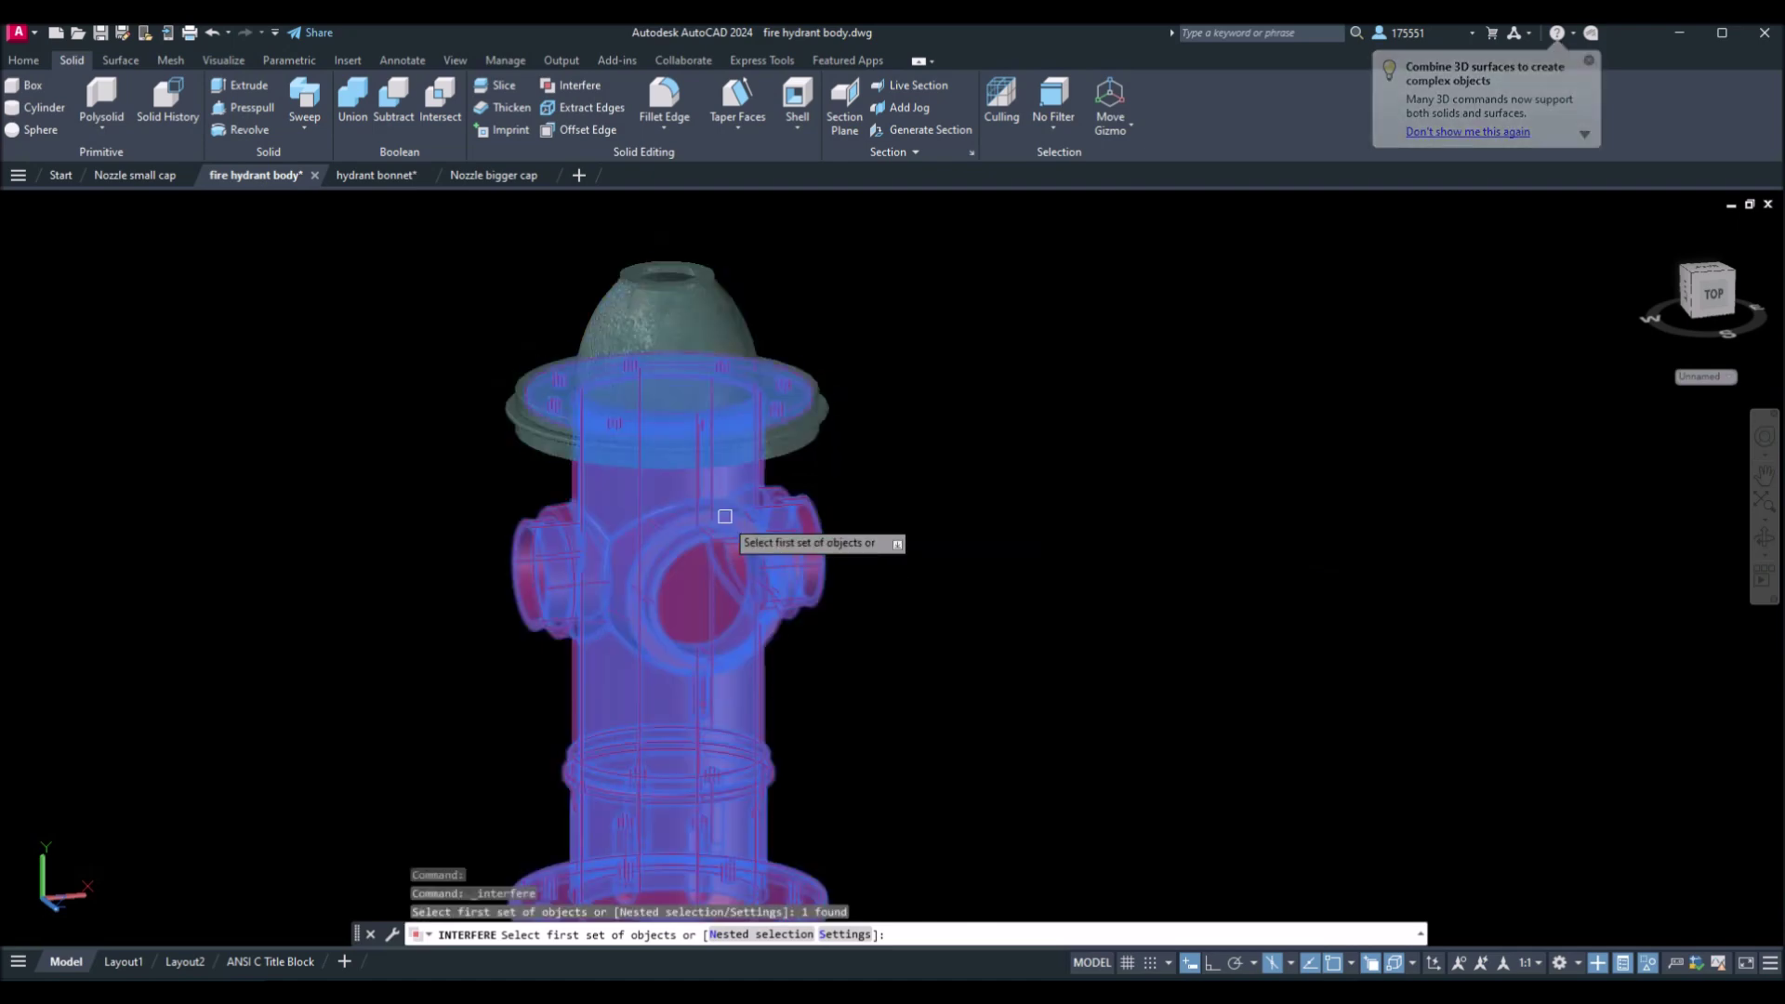
click(723, 310)
right_click(881, 316)
click(892, 318)
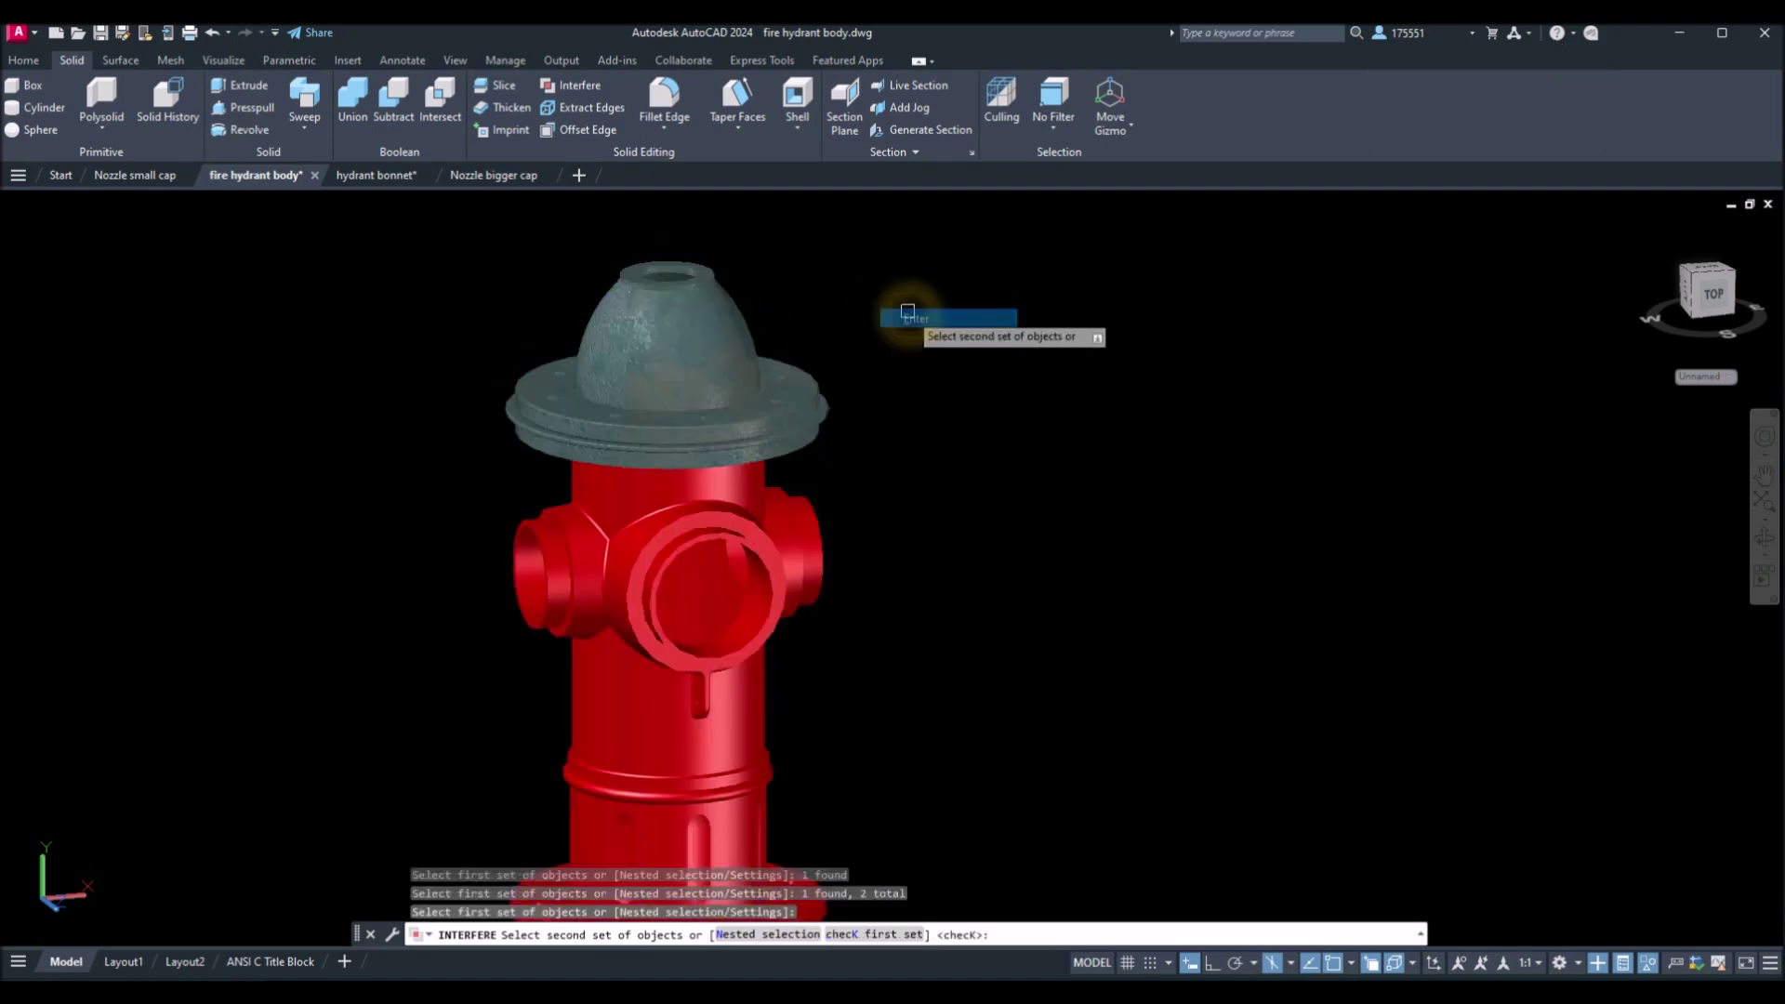
right_click(909, 313)
click(942, 329)
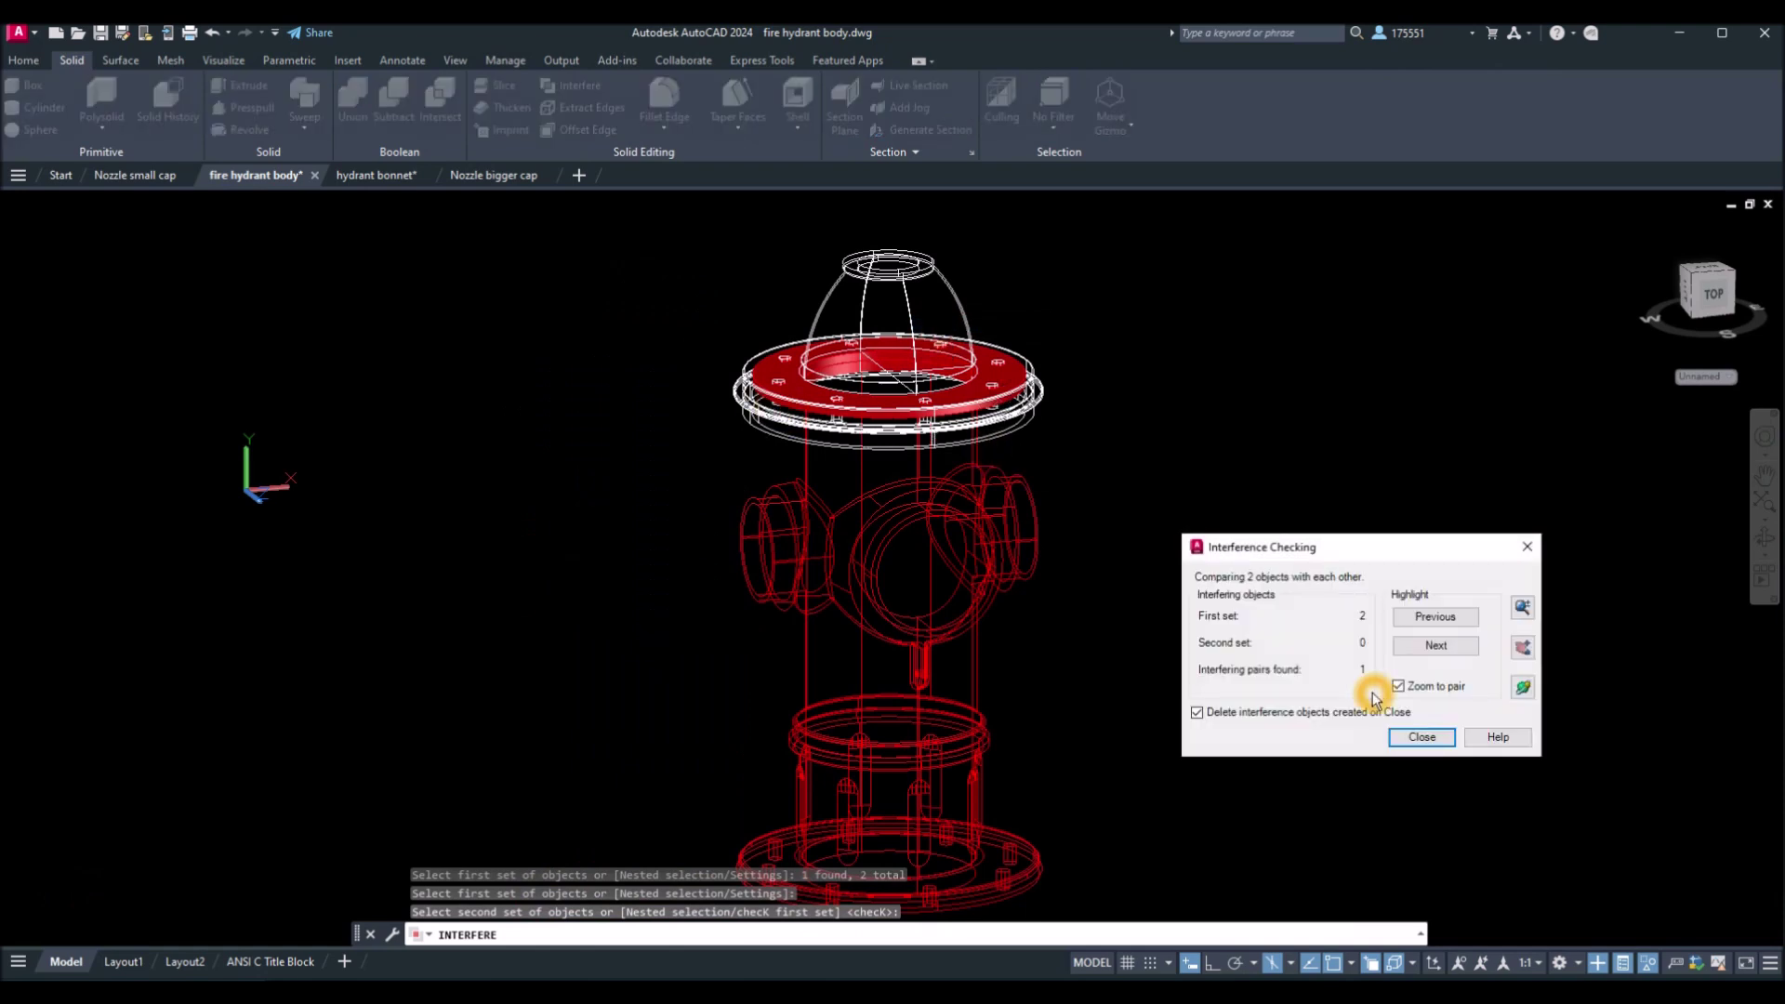
click(1421, 738)
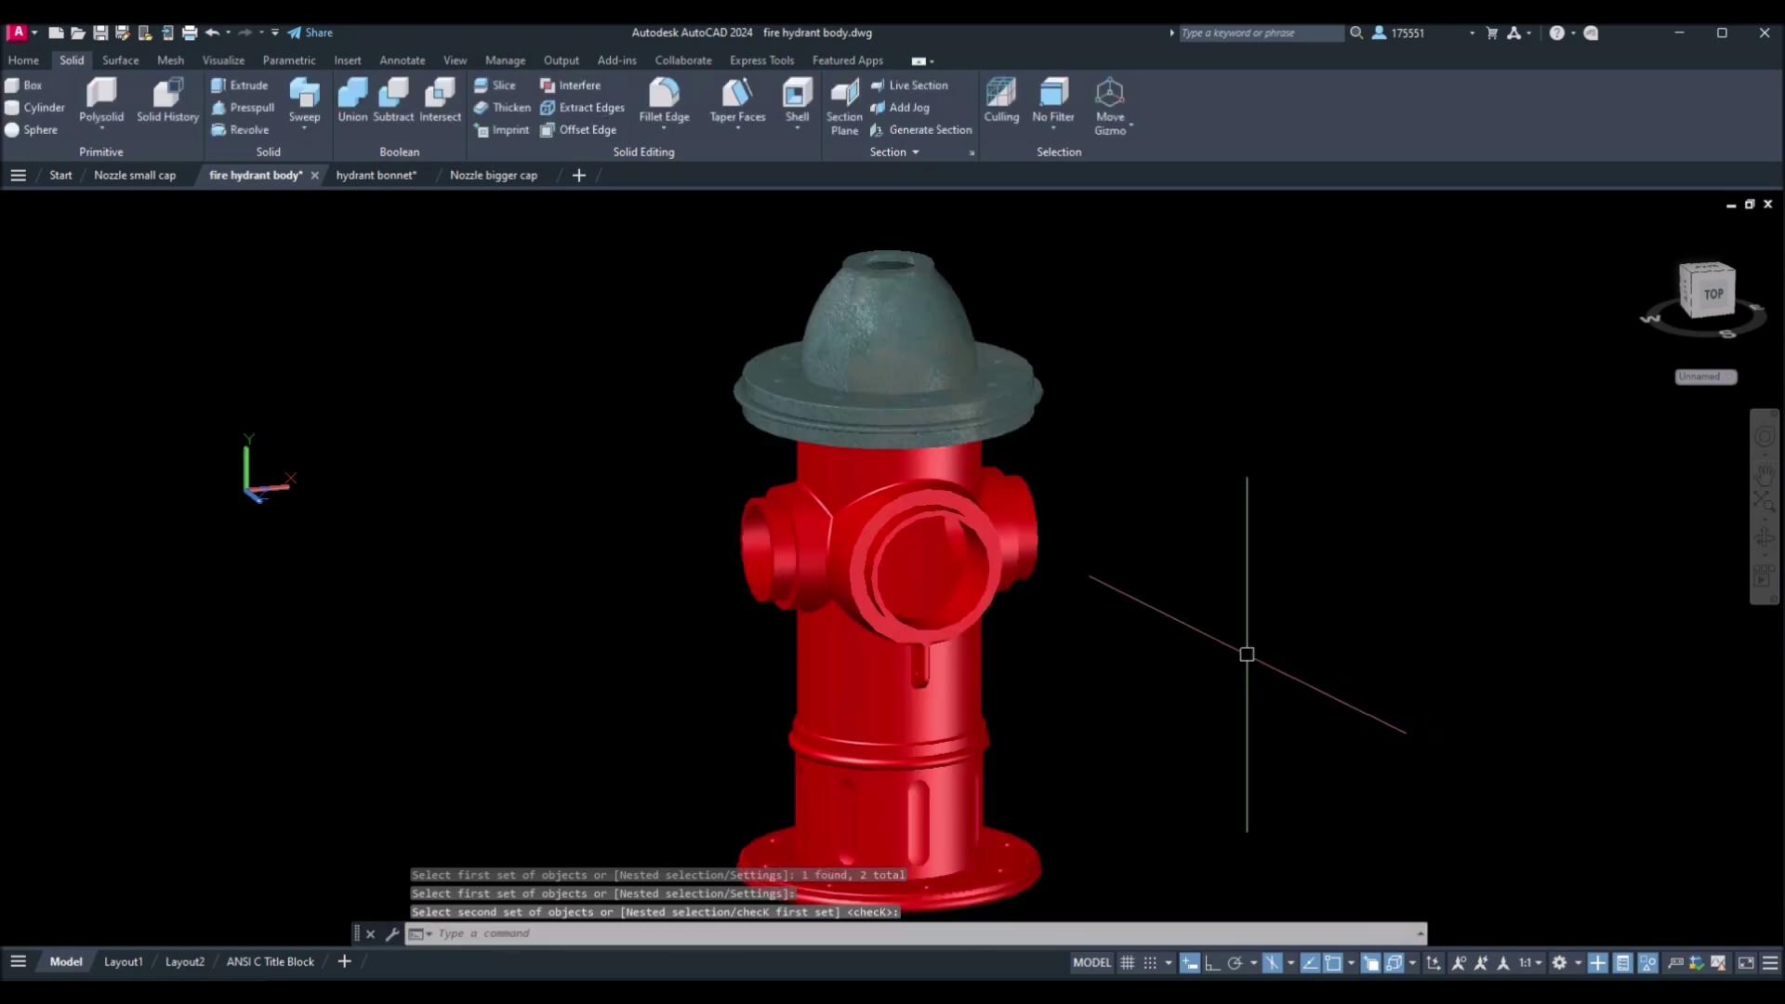
key(ctrl+z)
key(ctrl+z)
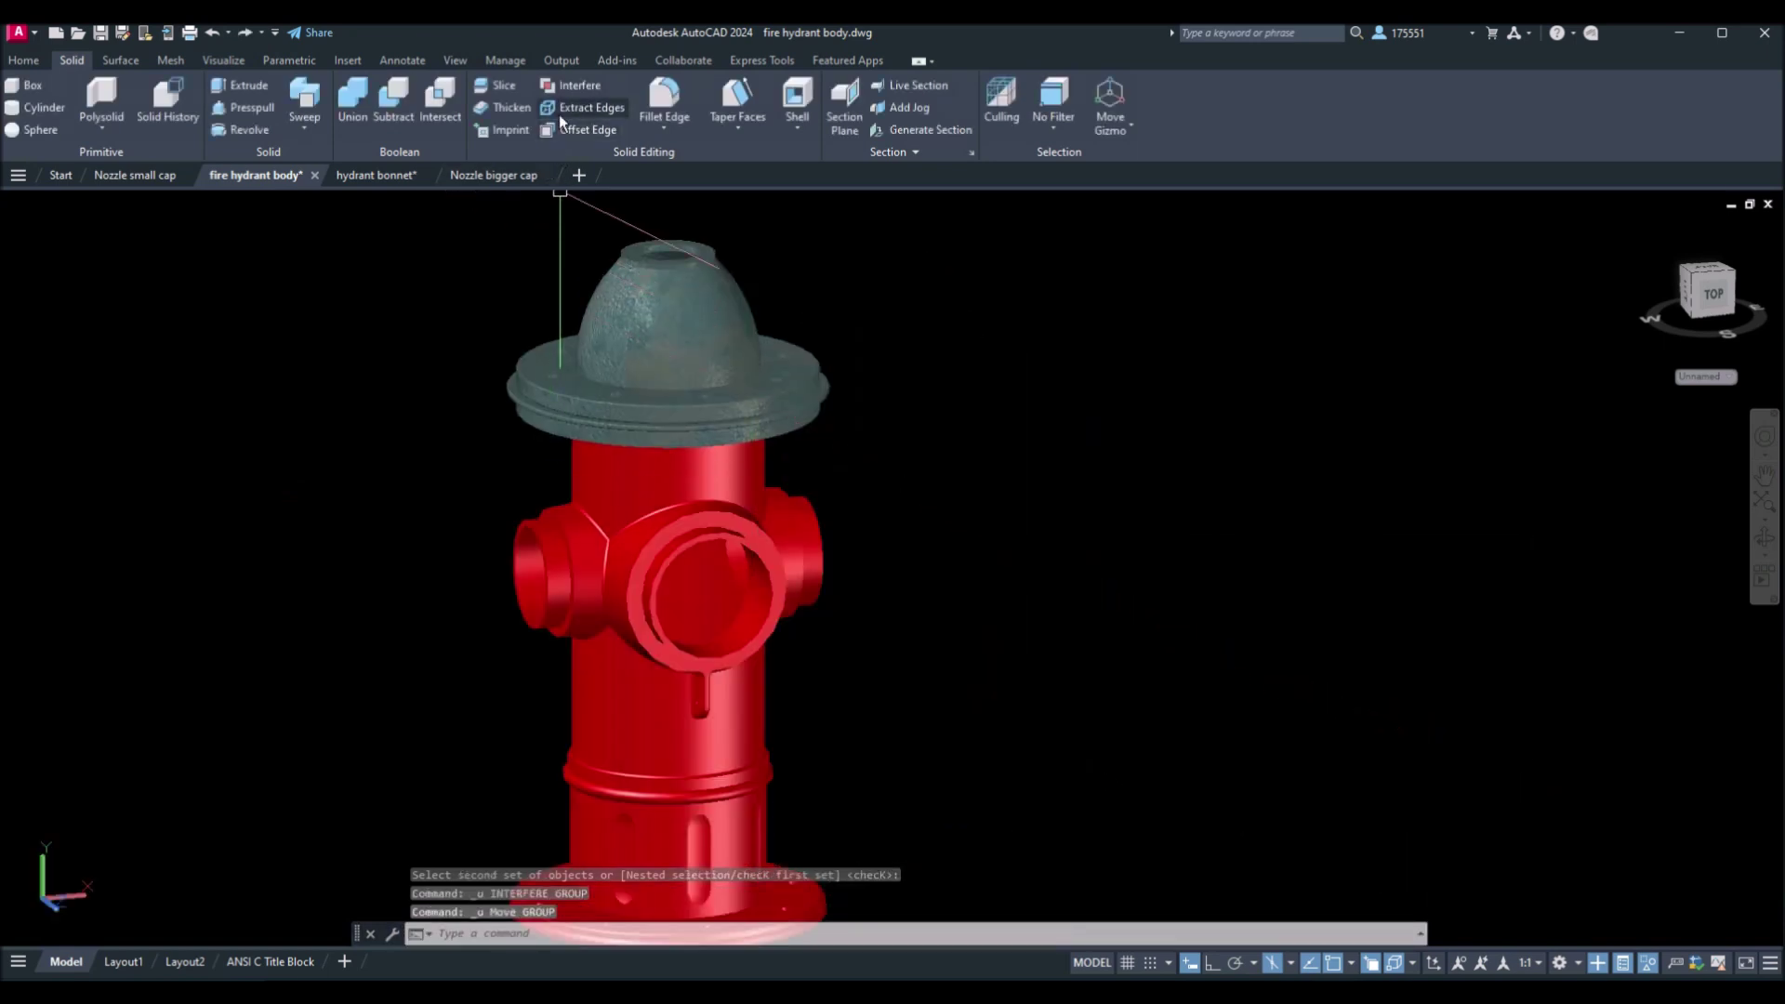
Rerun Interfere on the bonnet and body, confirming the objects do not interfere.
click(560, 85)
click(756, 346)
click(781, 509)
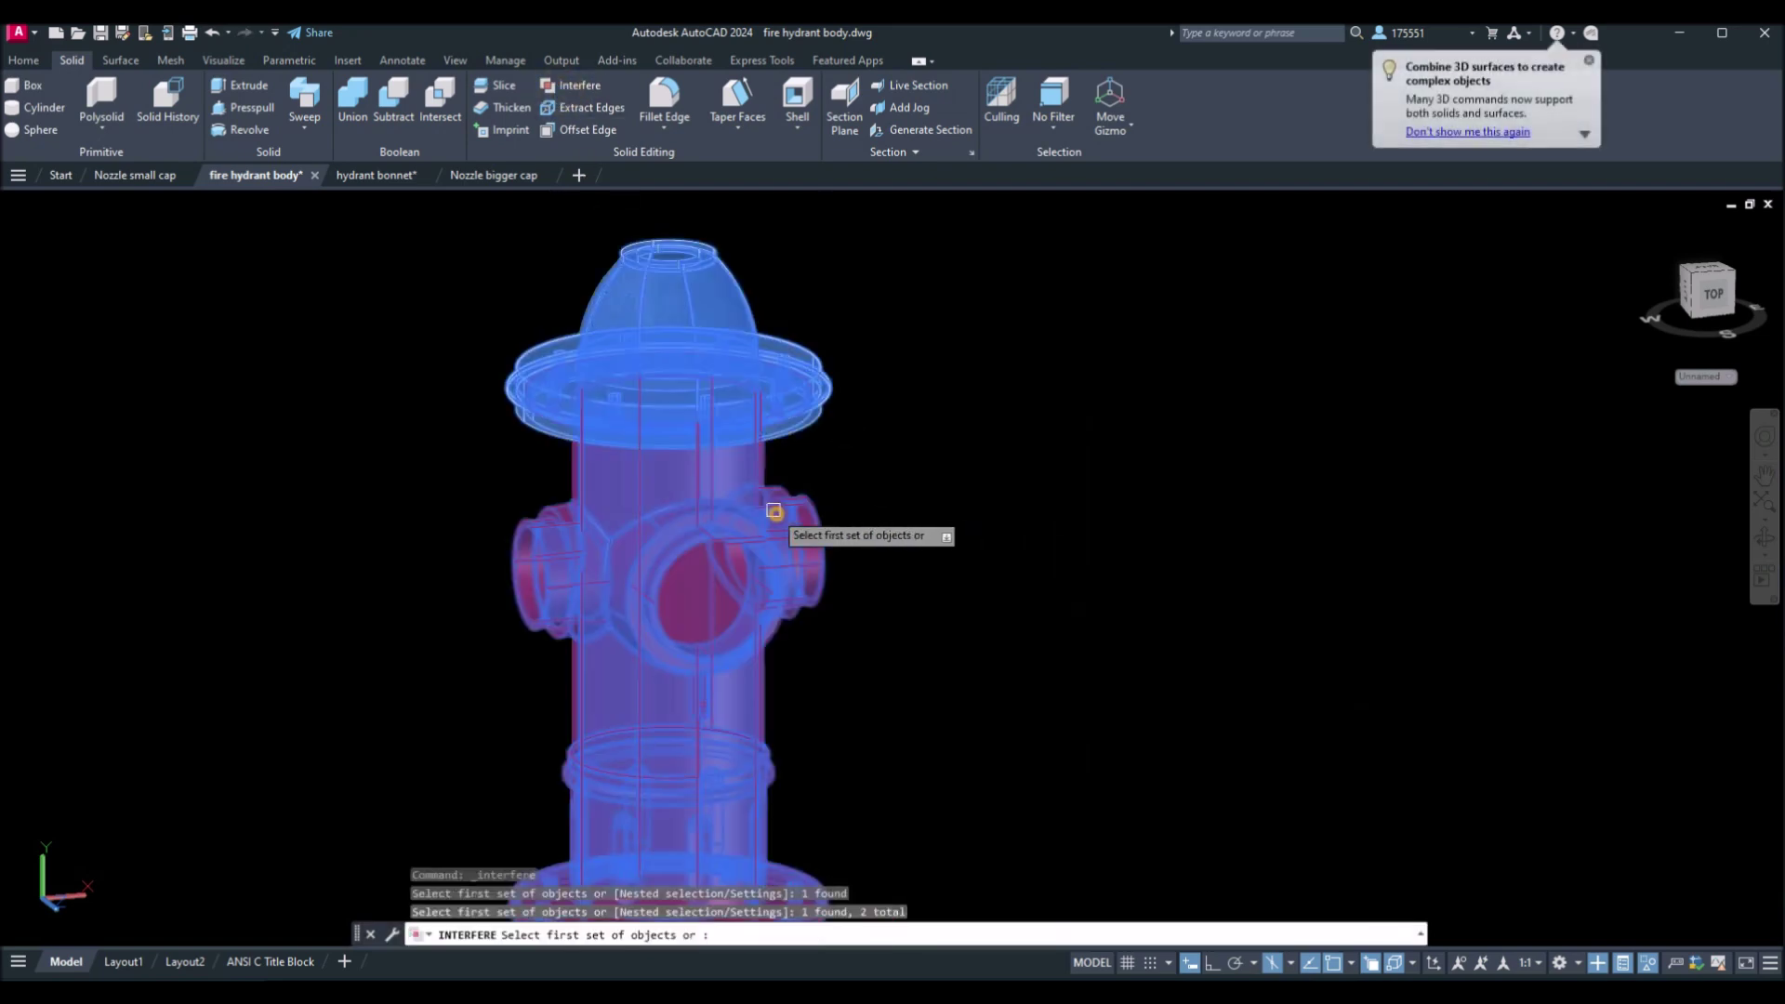
right_click(871, 517)
click(894, 520)
right_click(894, 514)
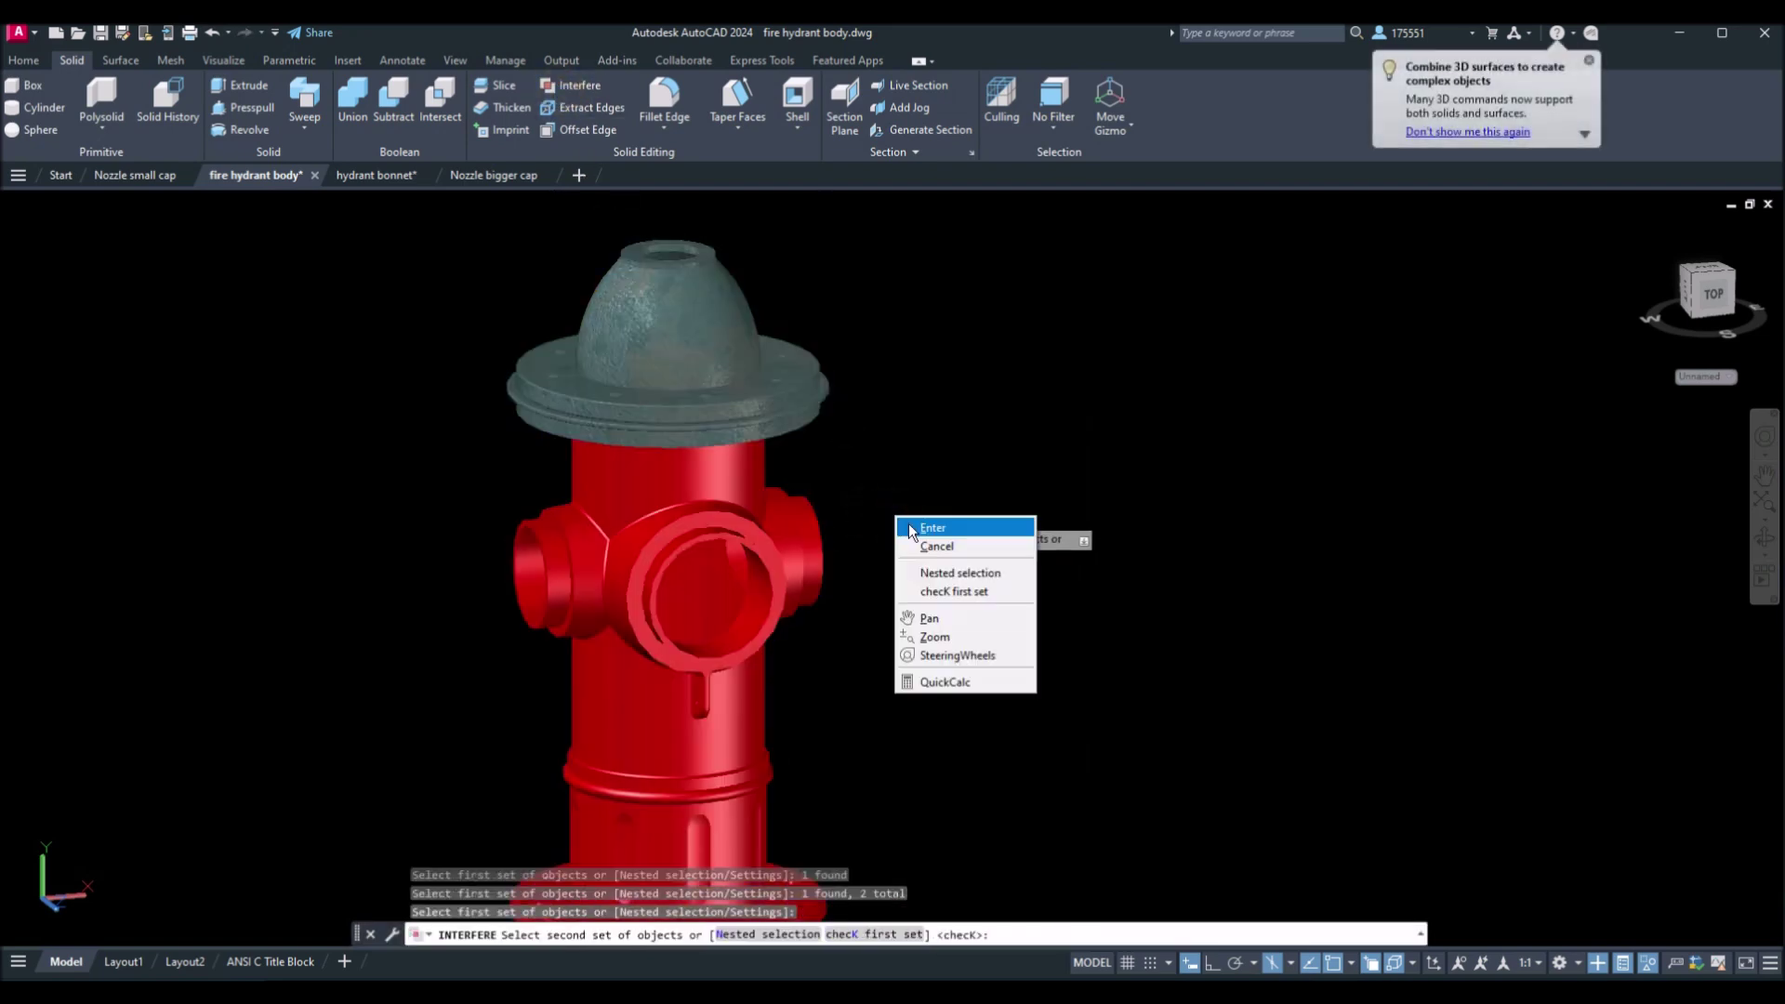
click(907, 522)
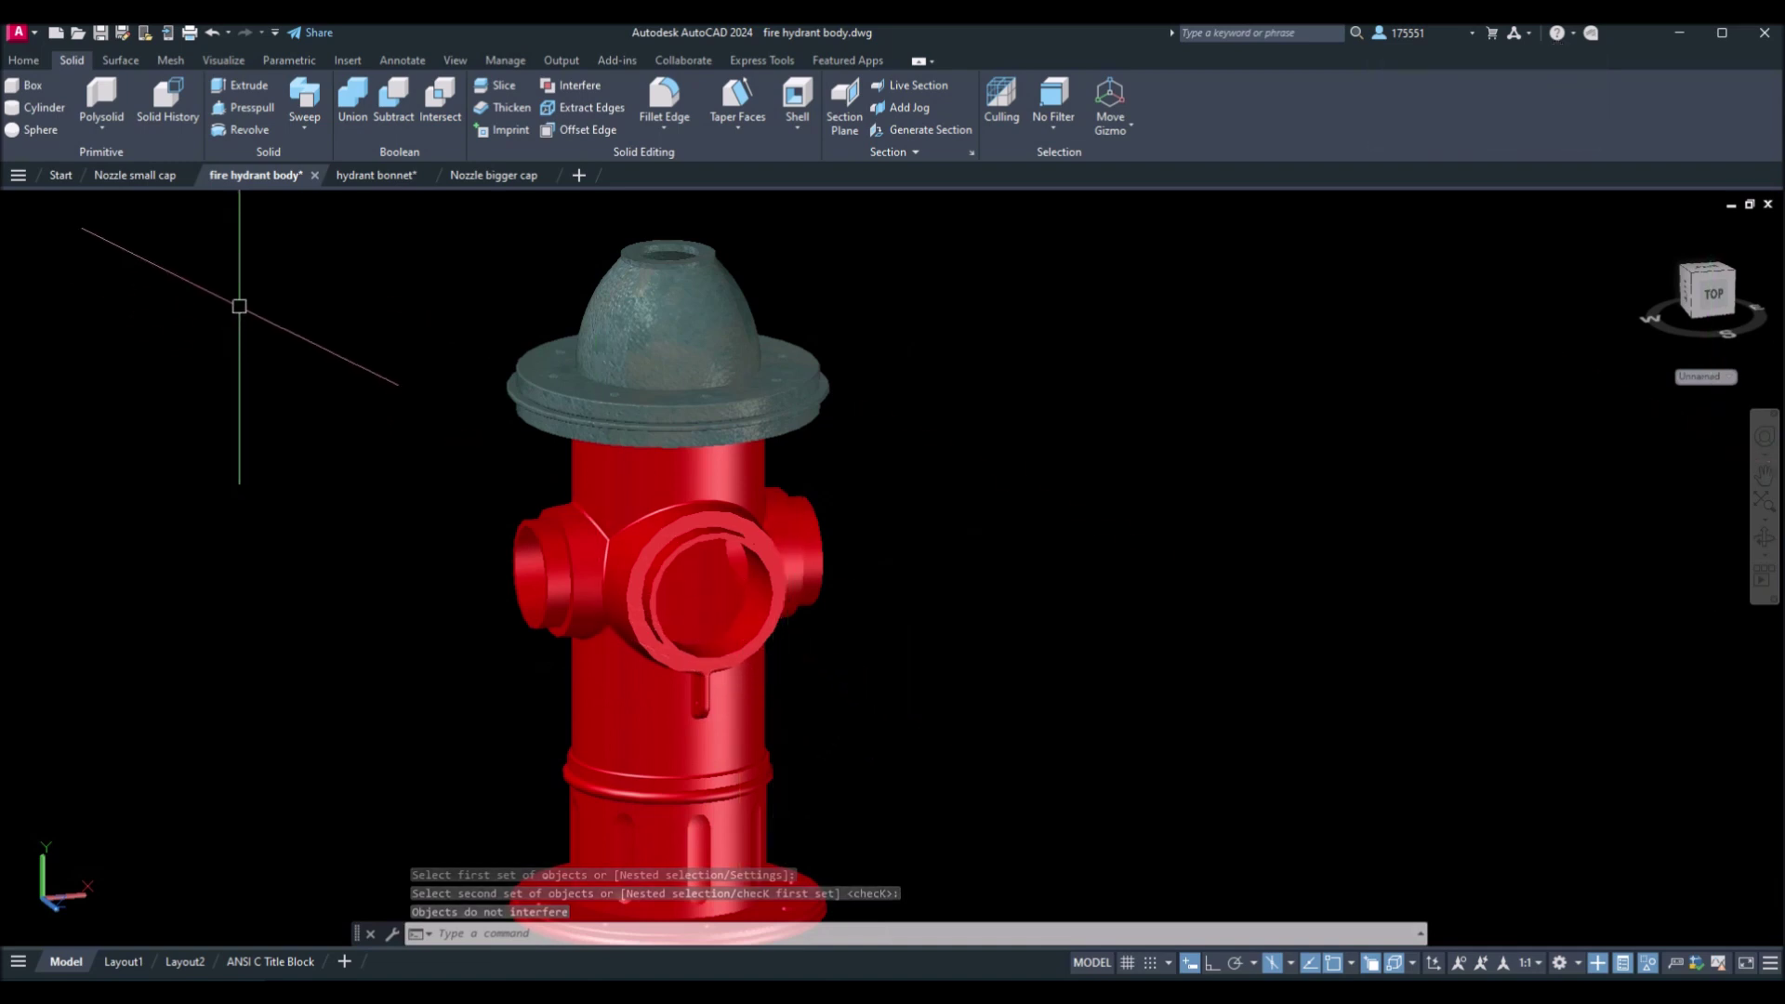
click(42, 204)
Set Front view, then copy the Nozzle small cap solid with its circle centre as base point.
click(75, 336)
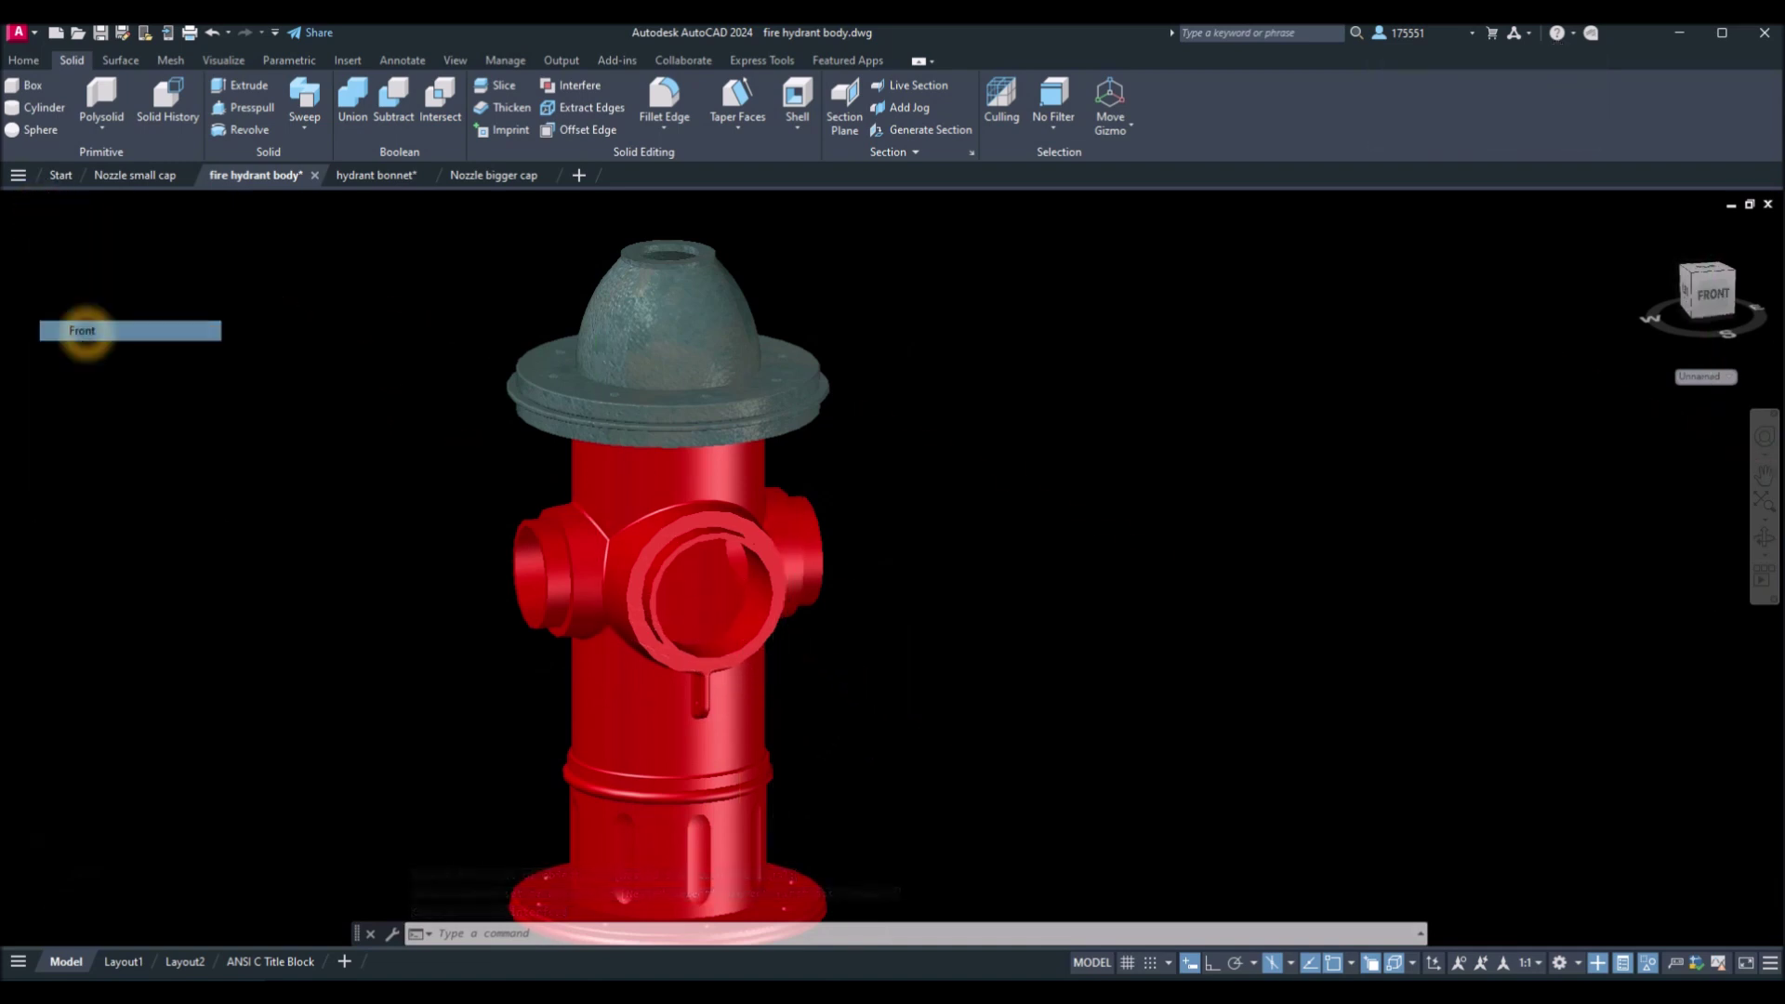
click(143, 177)
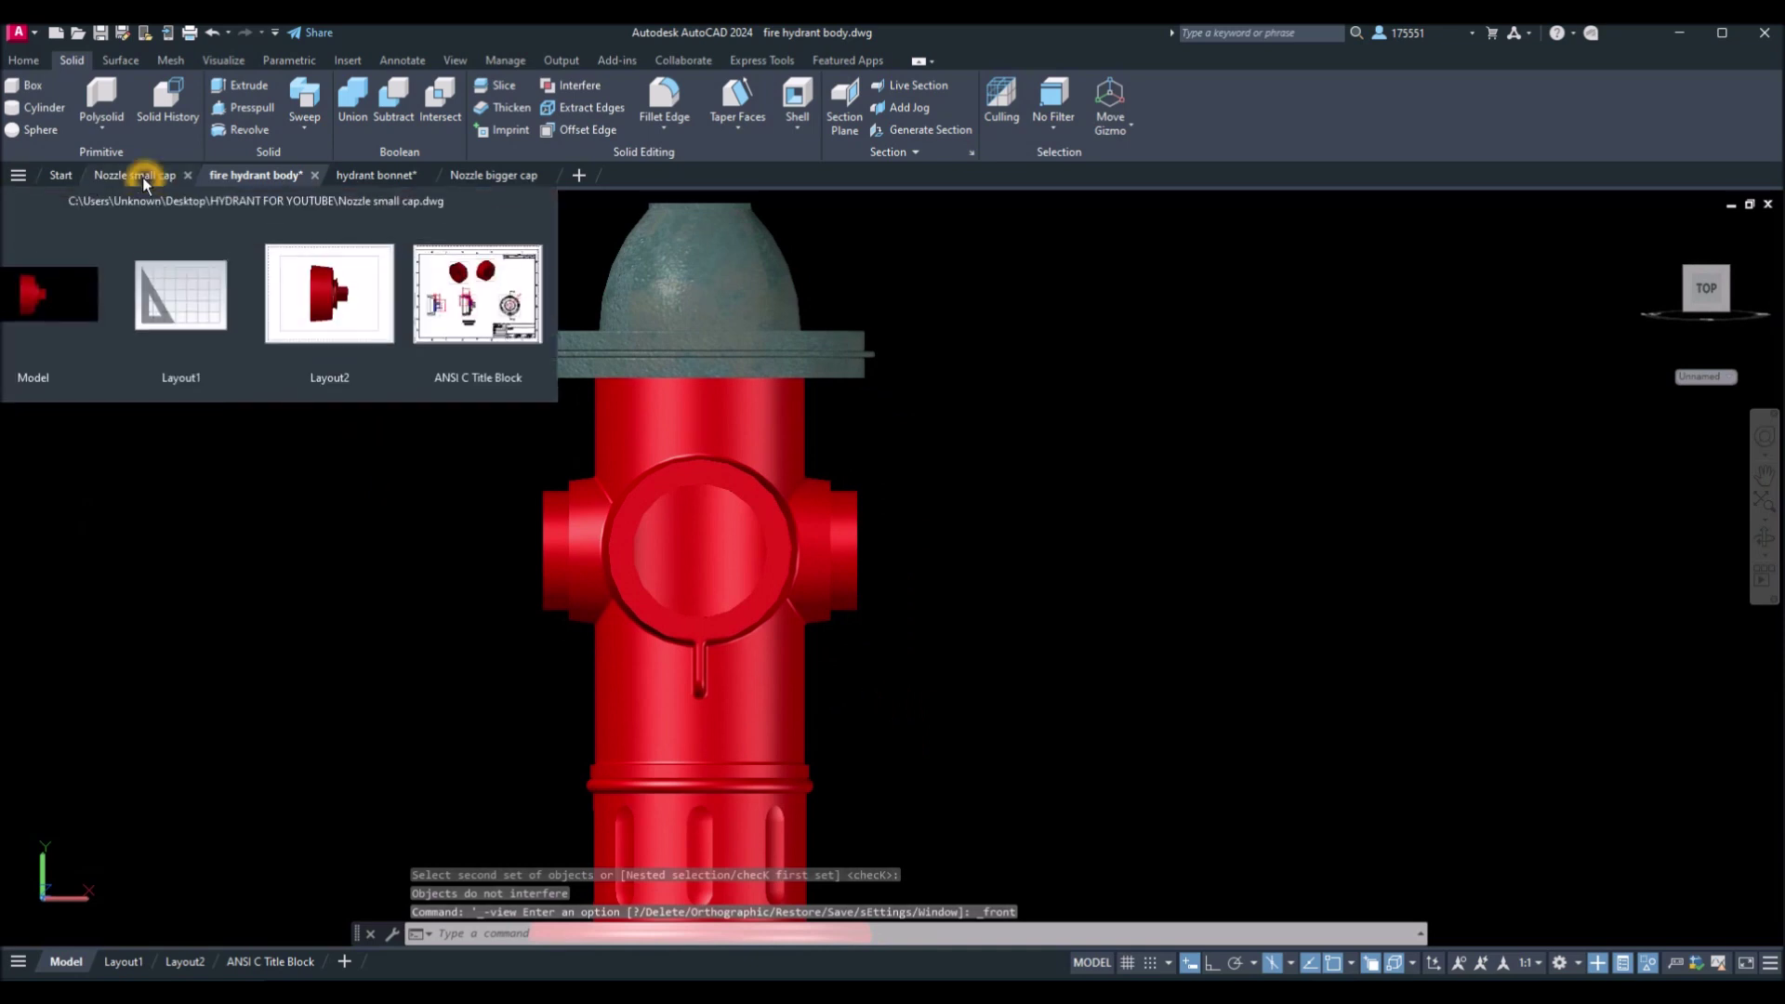
click(889, 368)
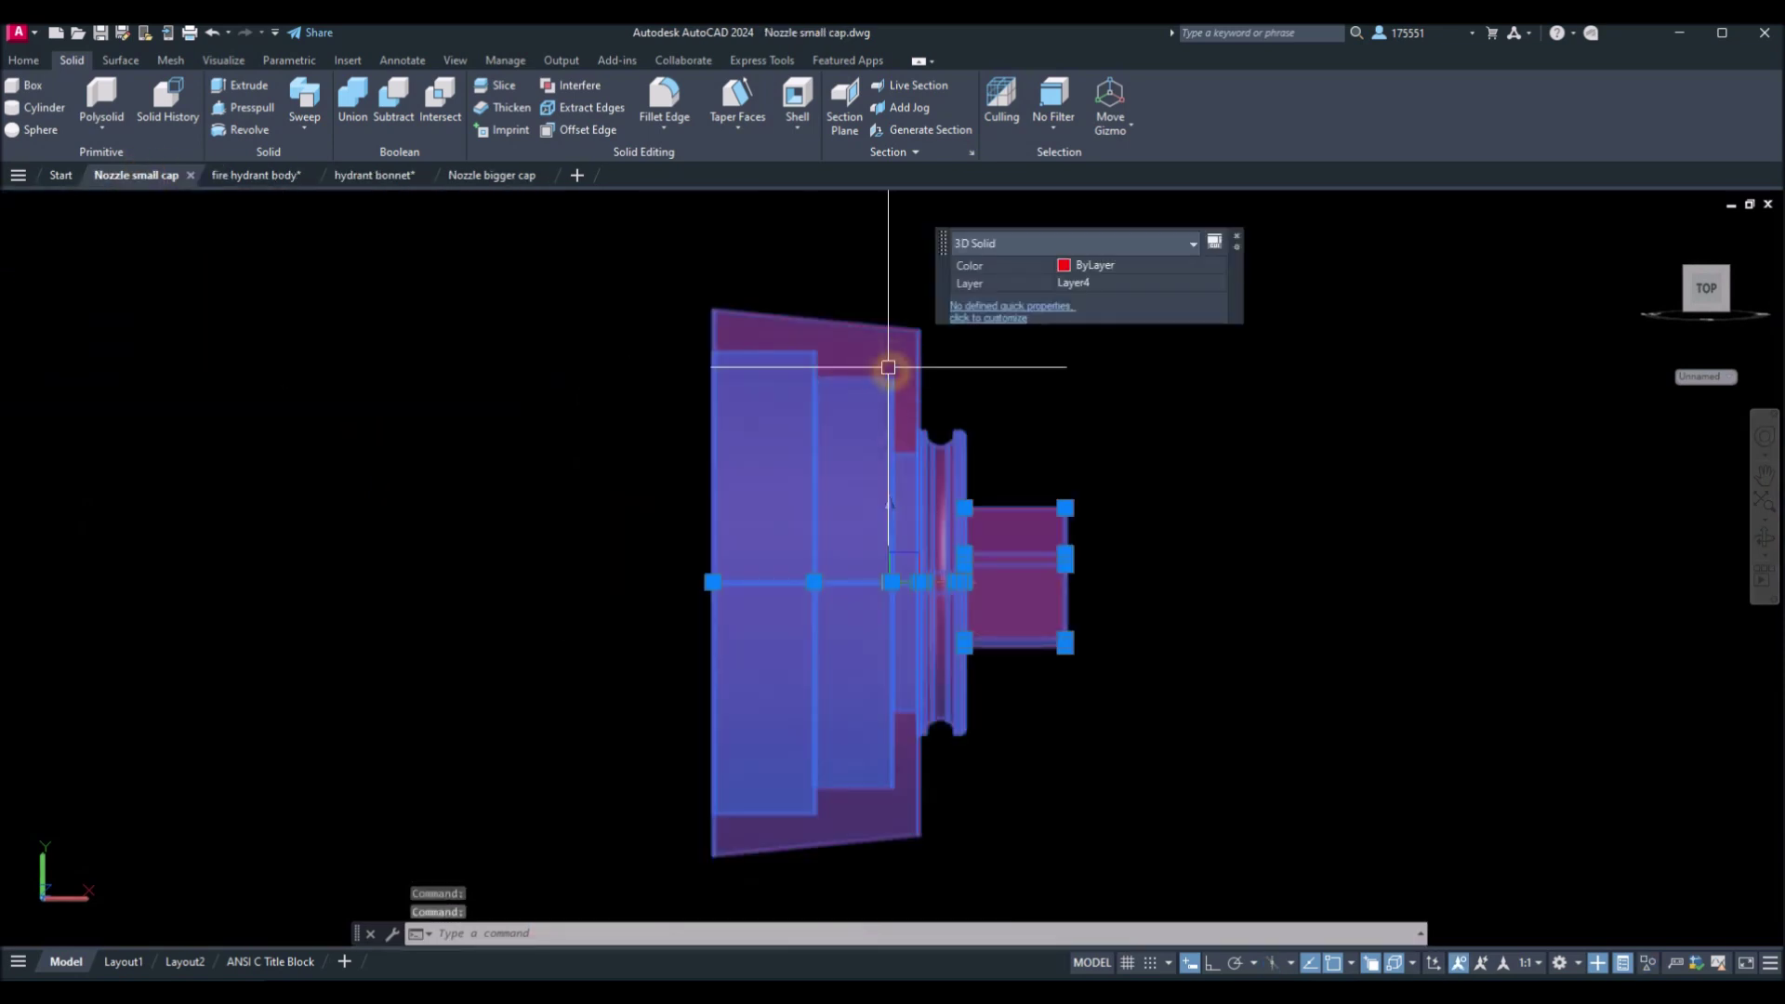
right_click(799, 254)
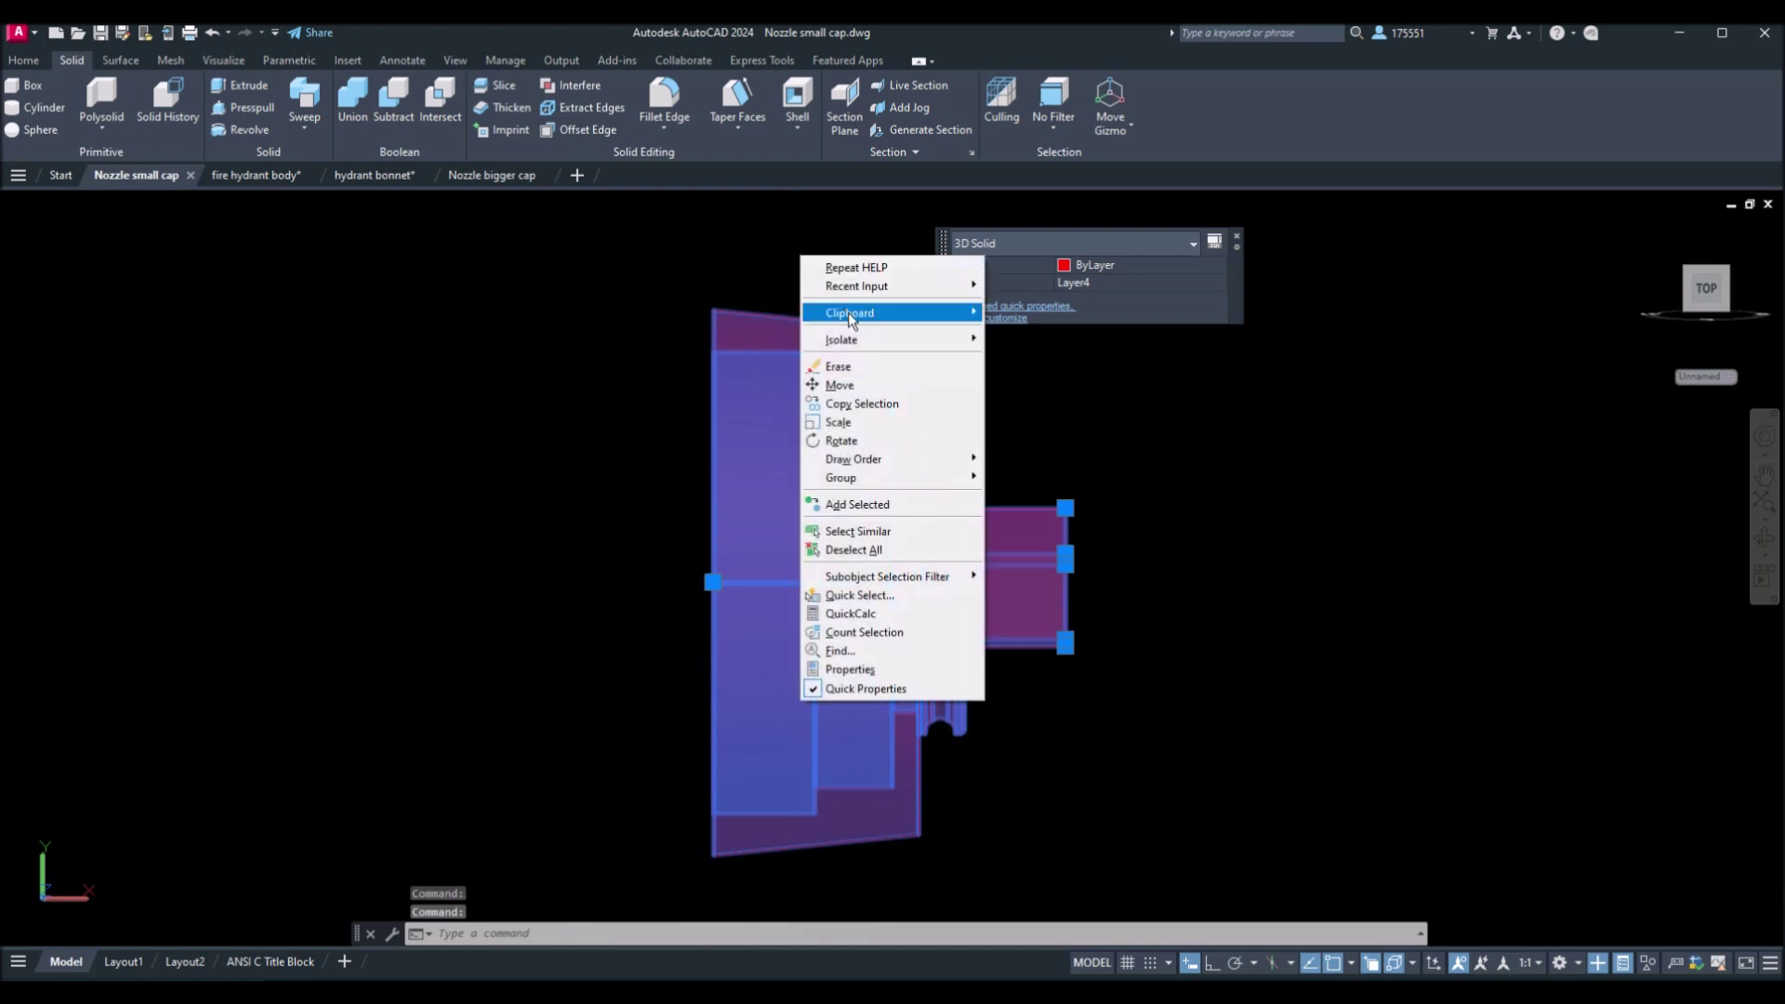
mouse_move(848, 316)
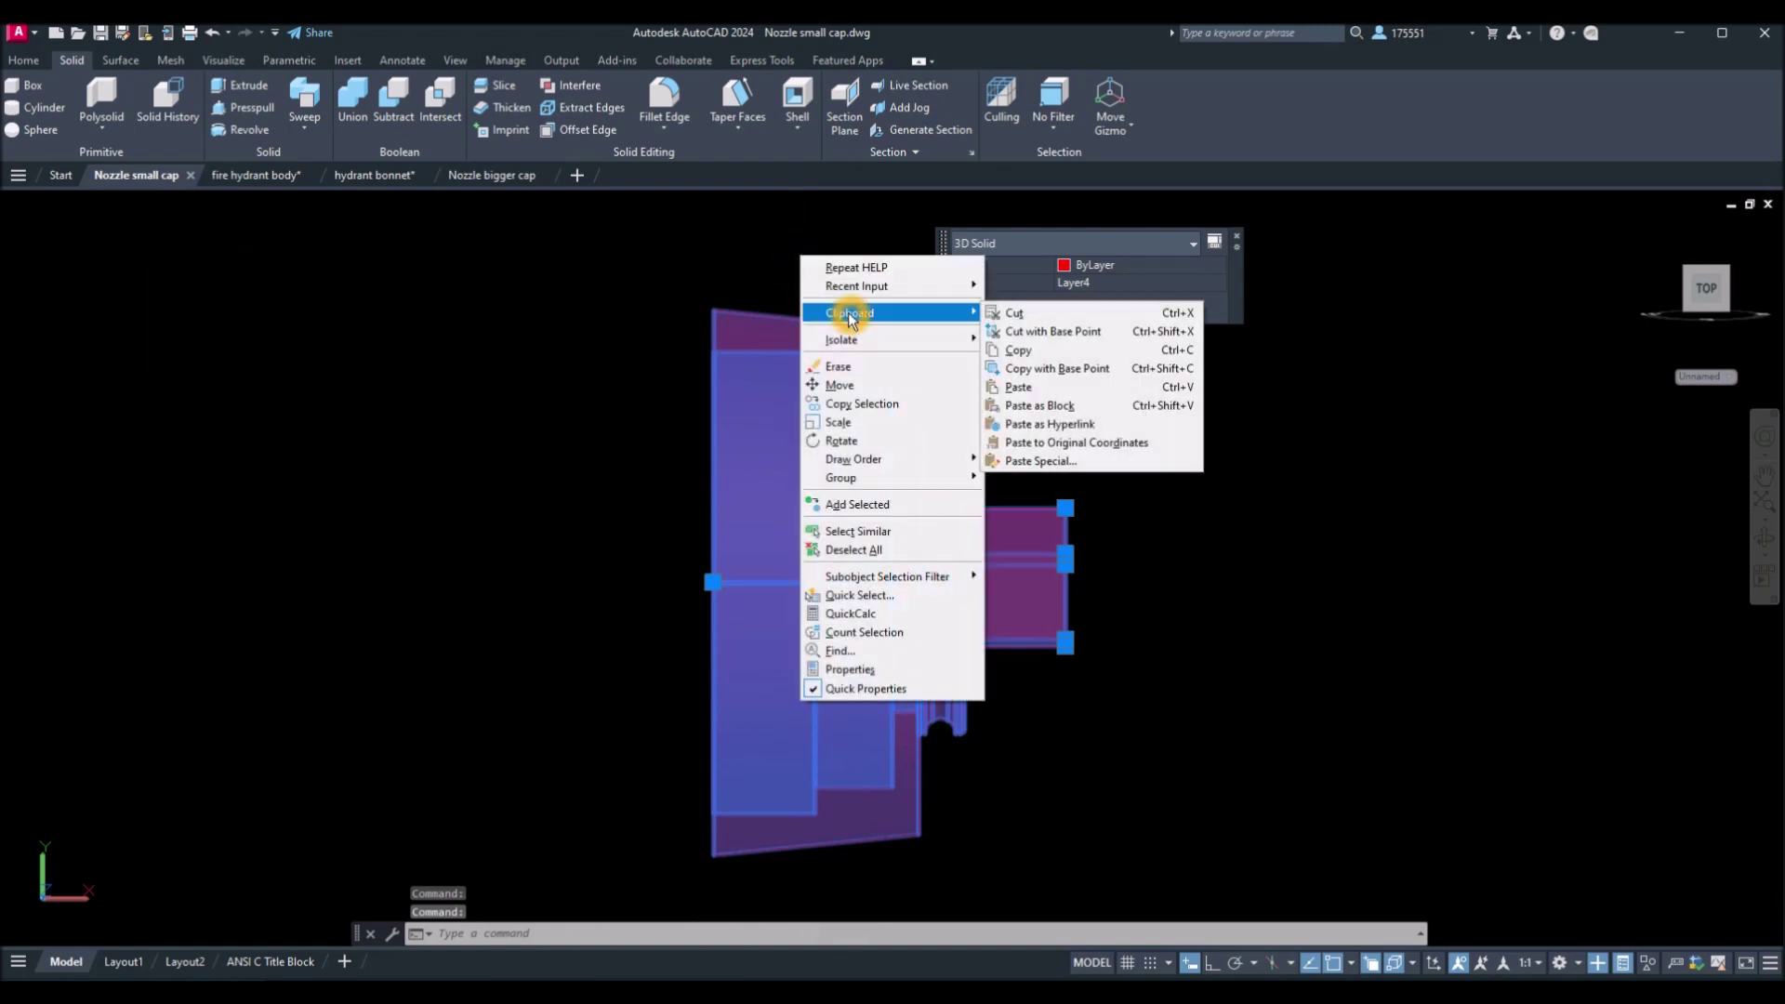
click(1052, 368)
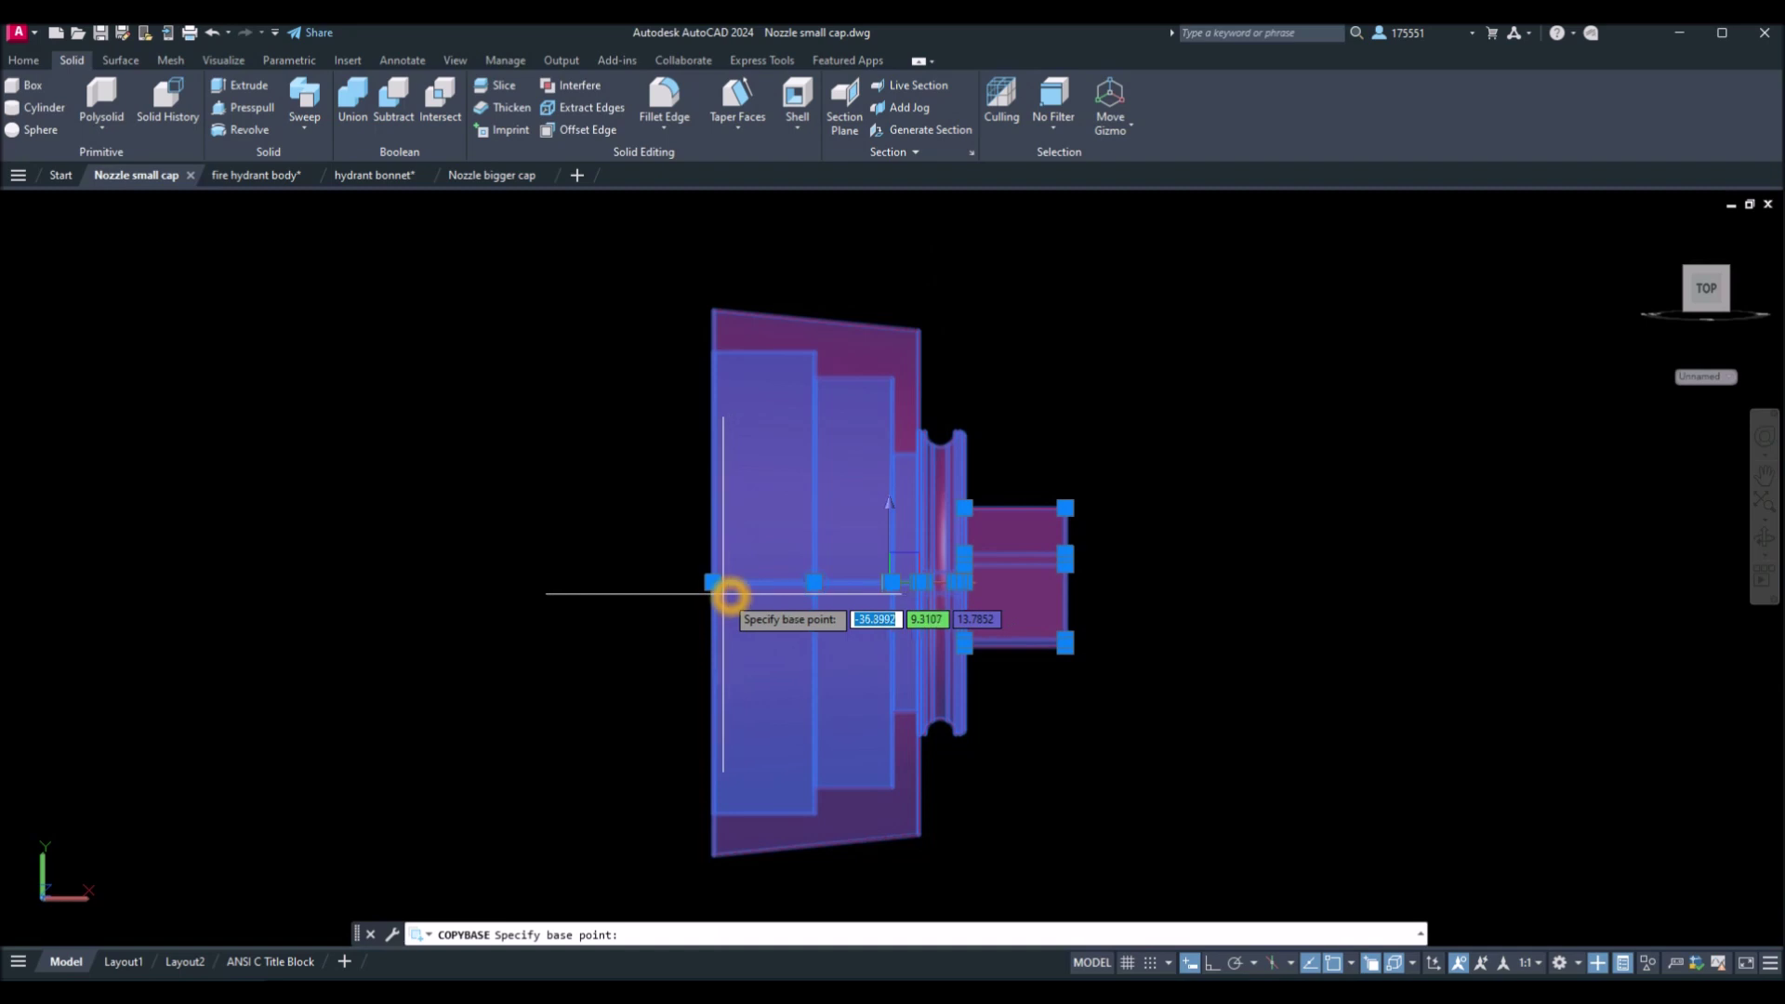
shift+right_click(586, 580)
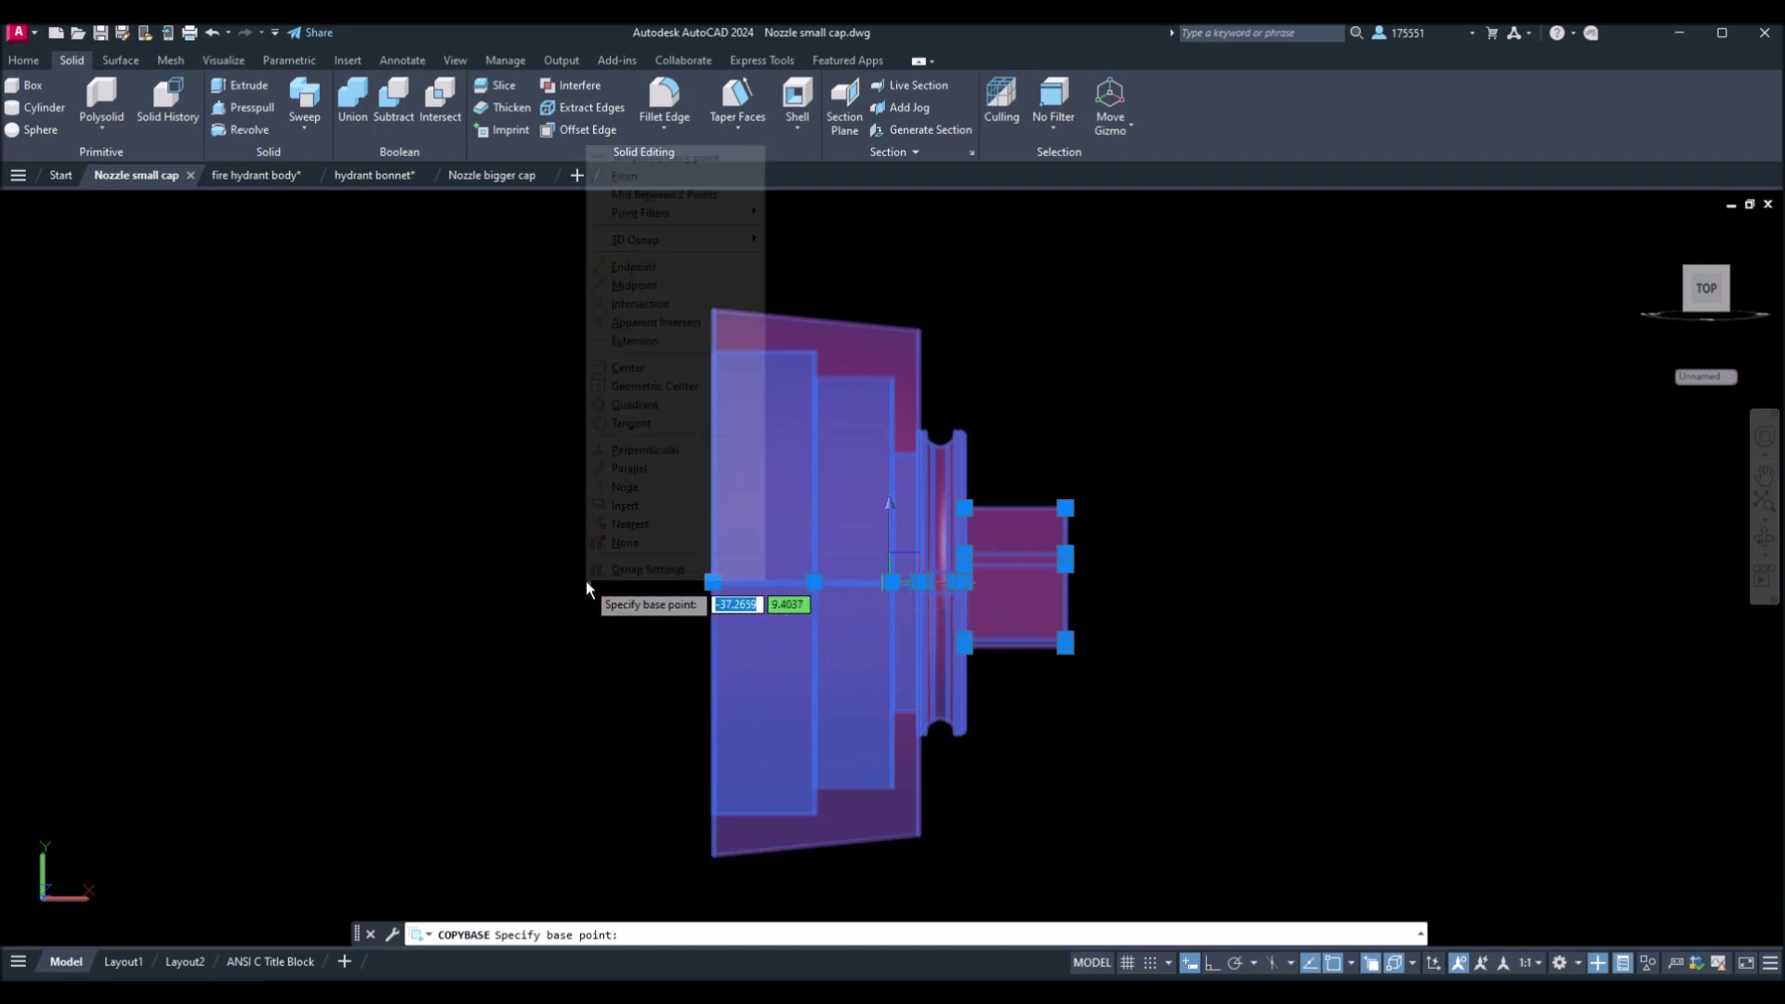
click(640, 372)
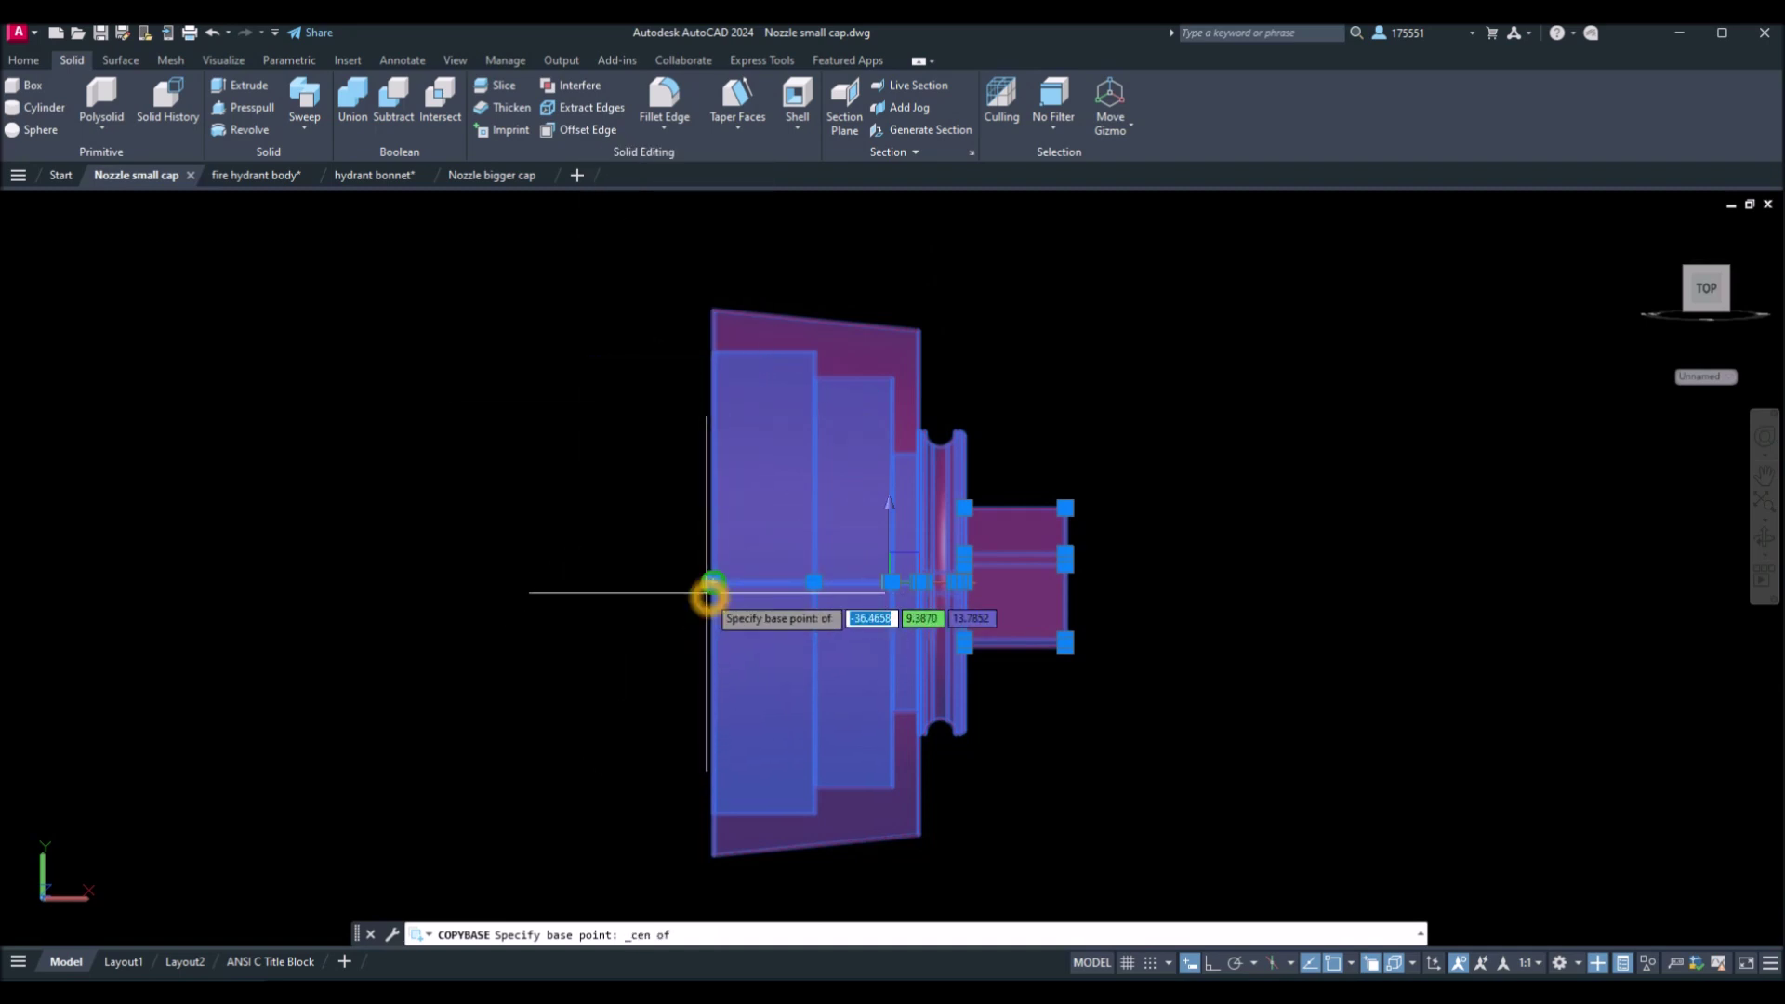
click(710, 592)
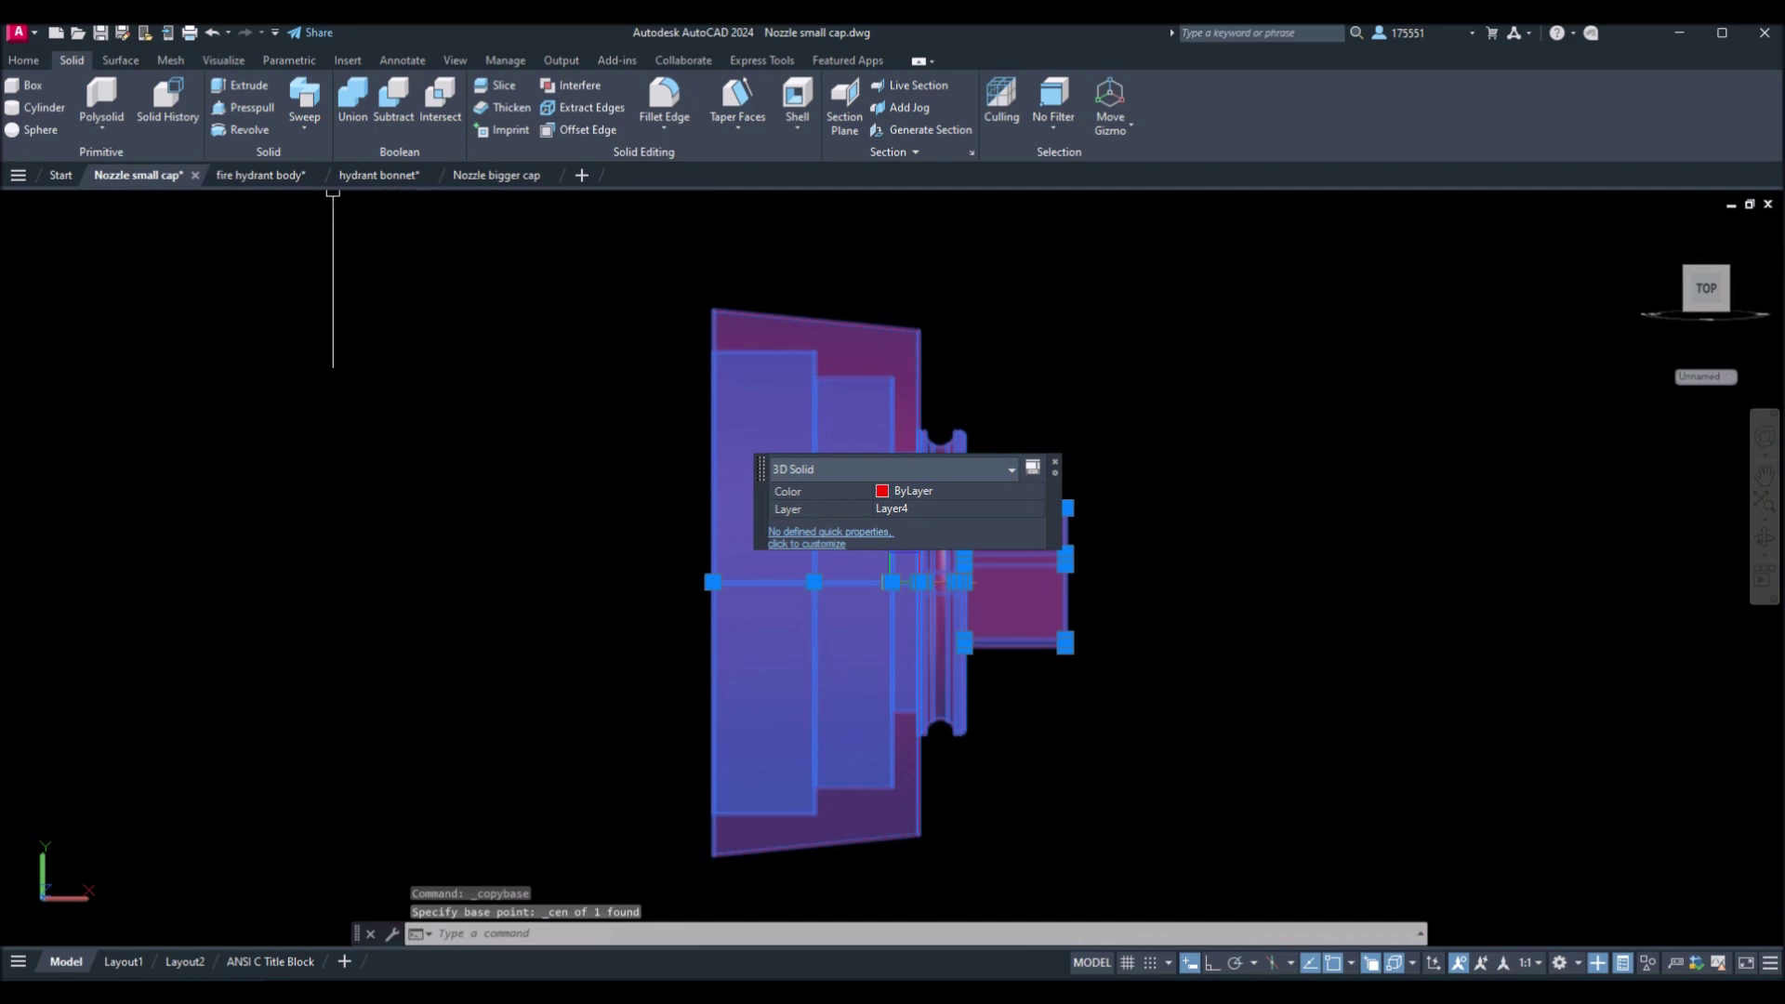
click(251, 175)
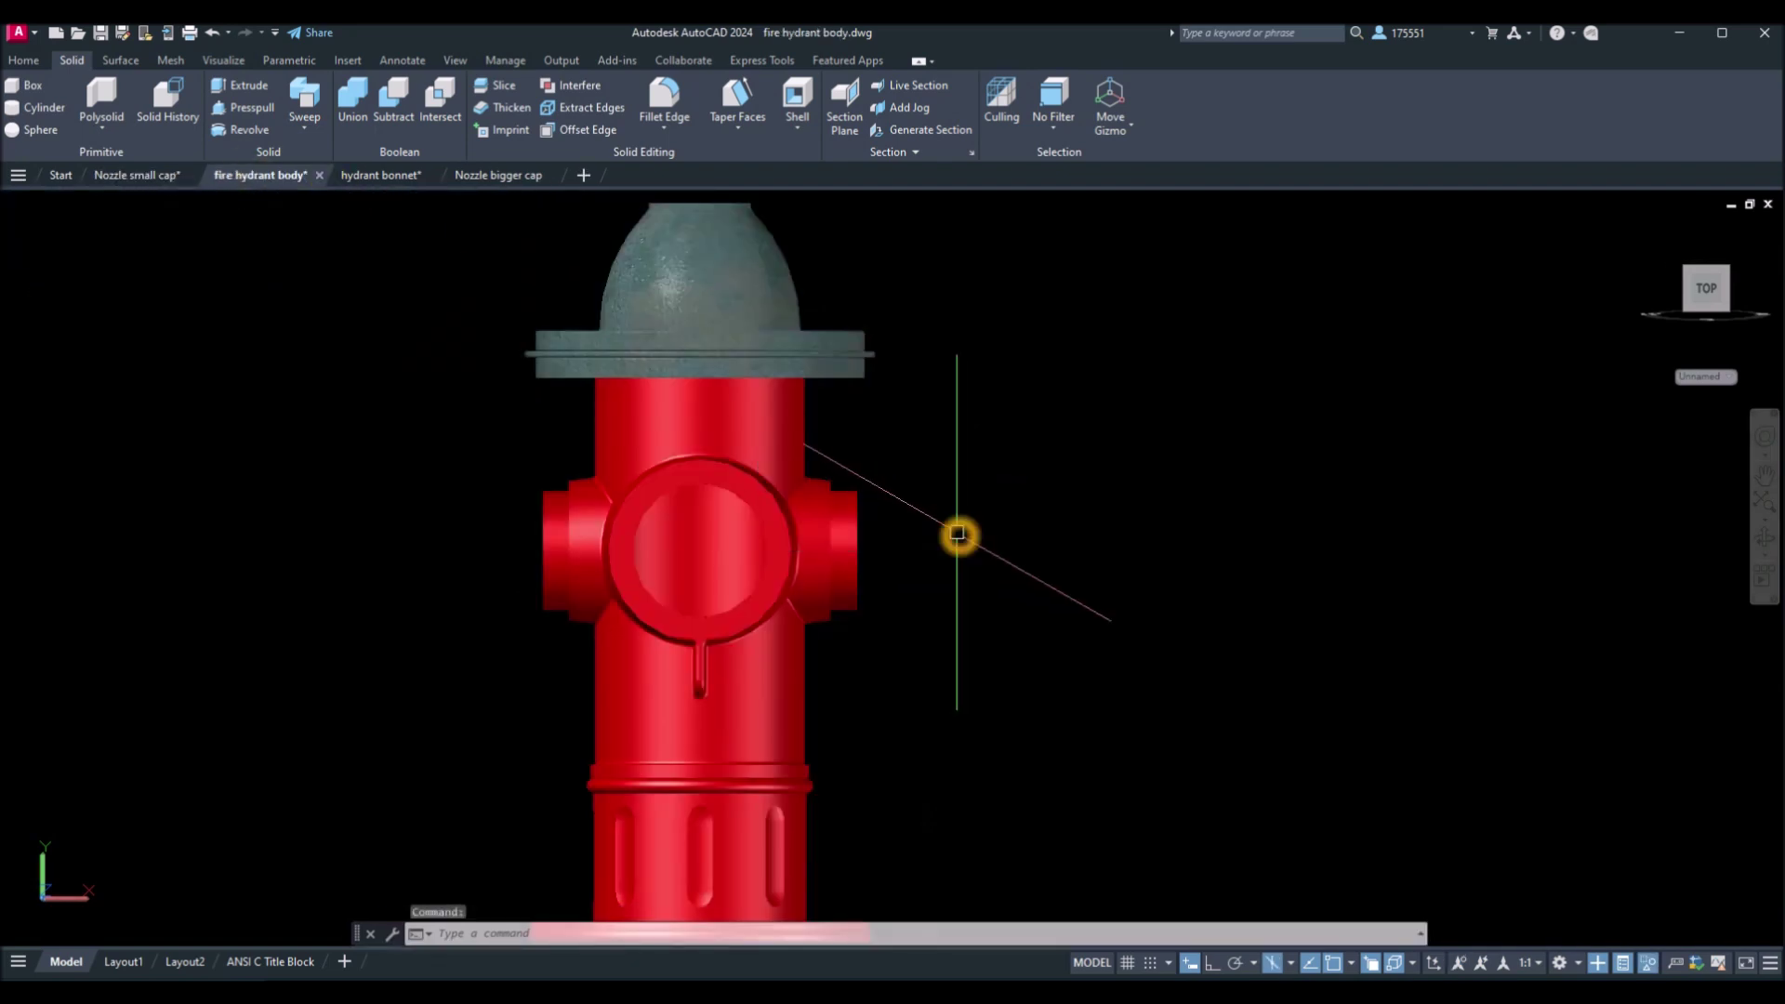
Paste the small nozzle cap against the side outlet face, then select it for editing.
key(ctrl+v)
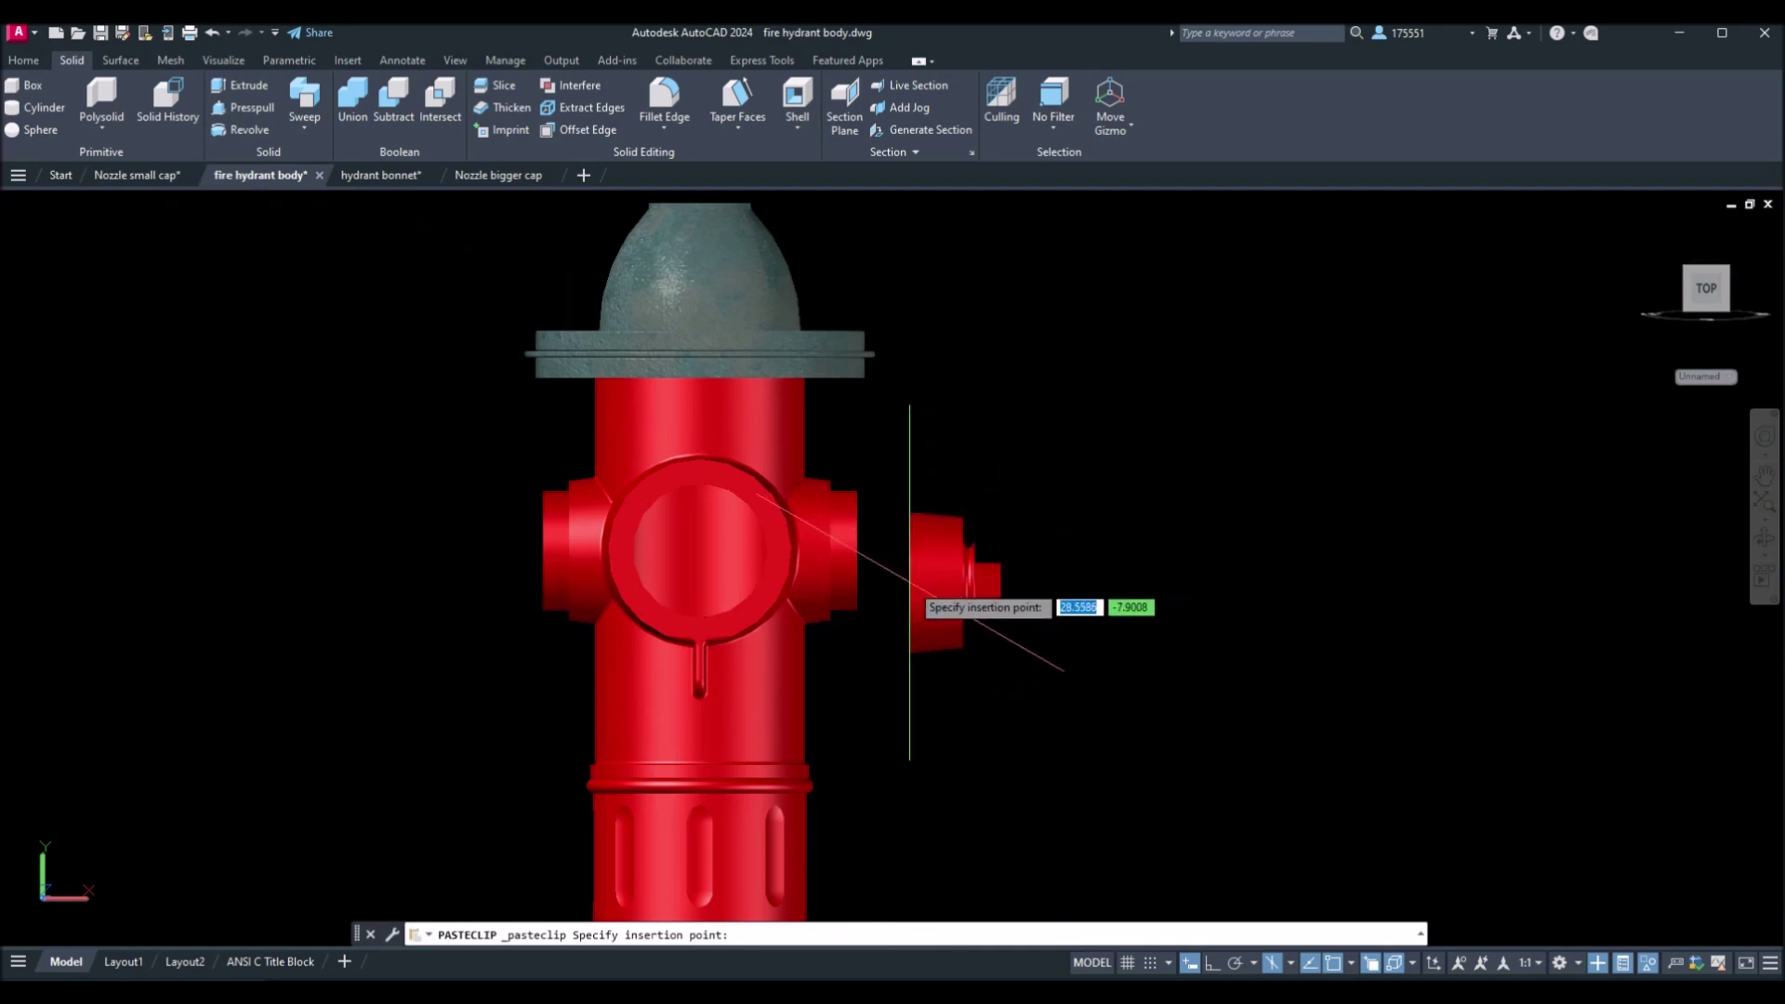
shift+middle_drag(950, 567, 975, 536)
scroll(975, 537, down, 1)
scroll(975, 529, up, 3)
scroll(976, 510, up, 3)
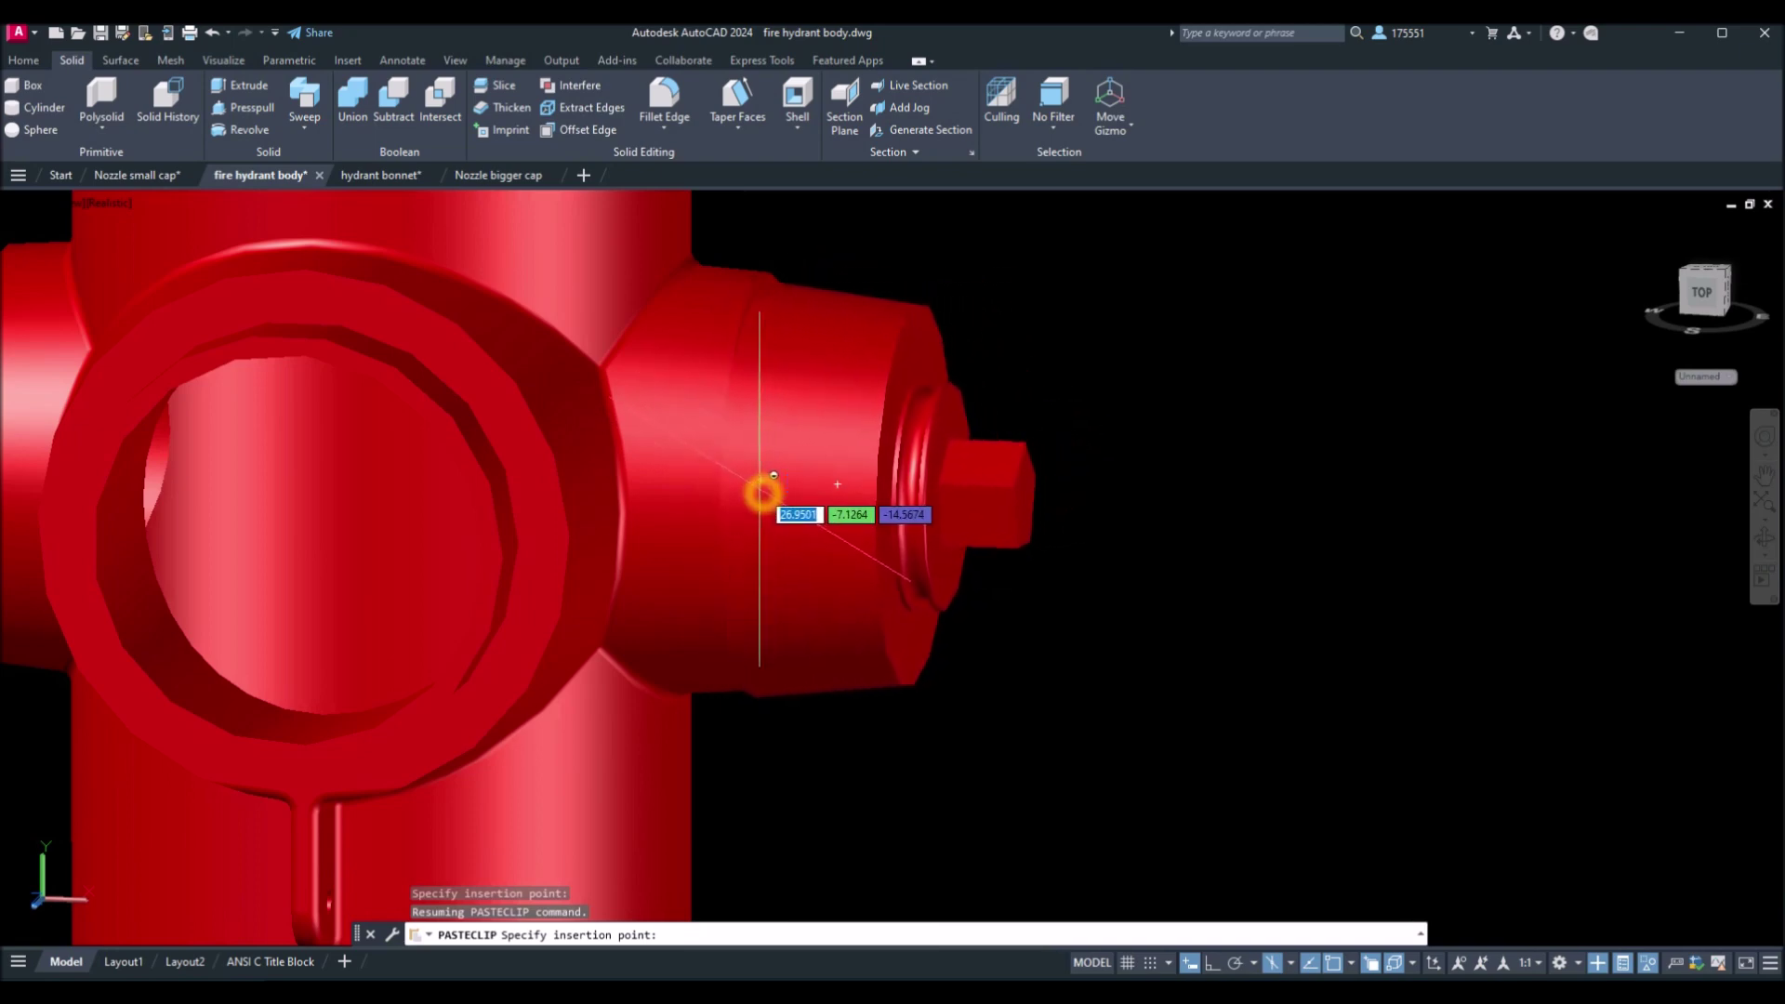
click(859, 478)
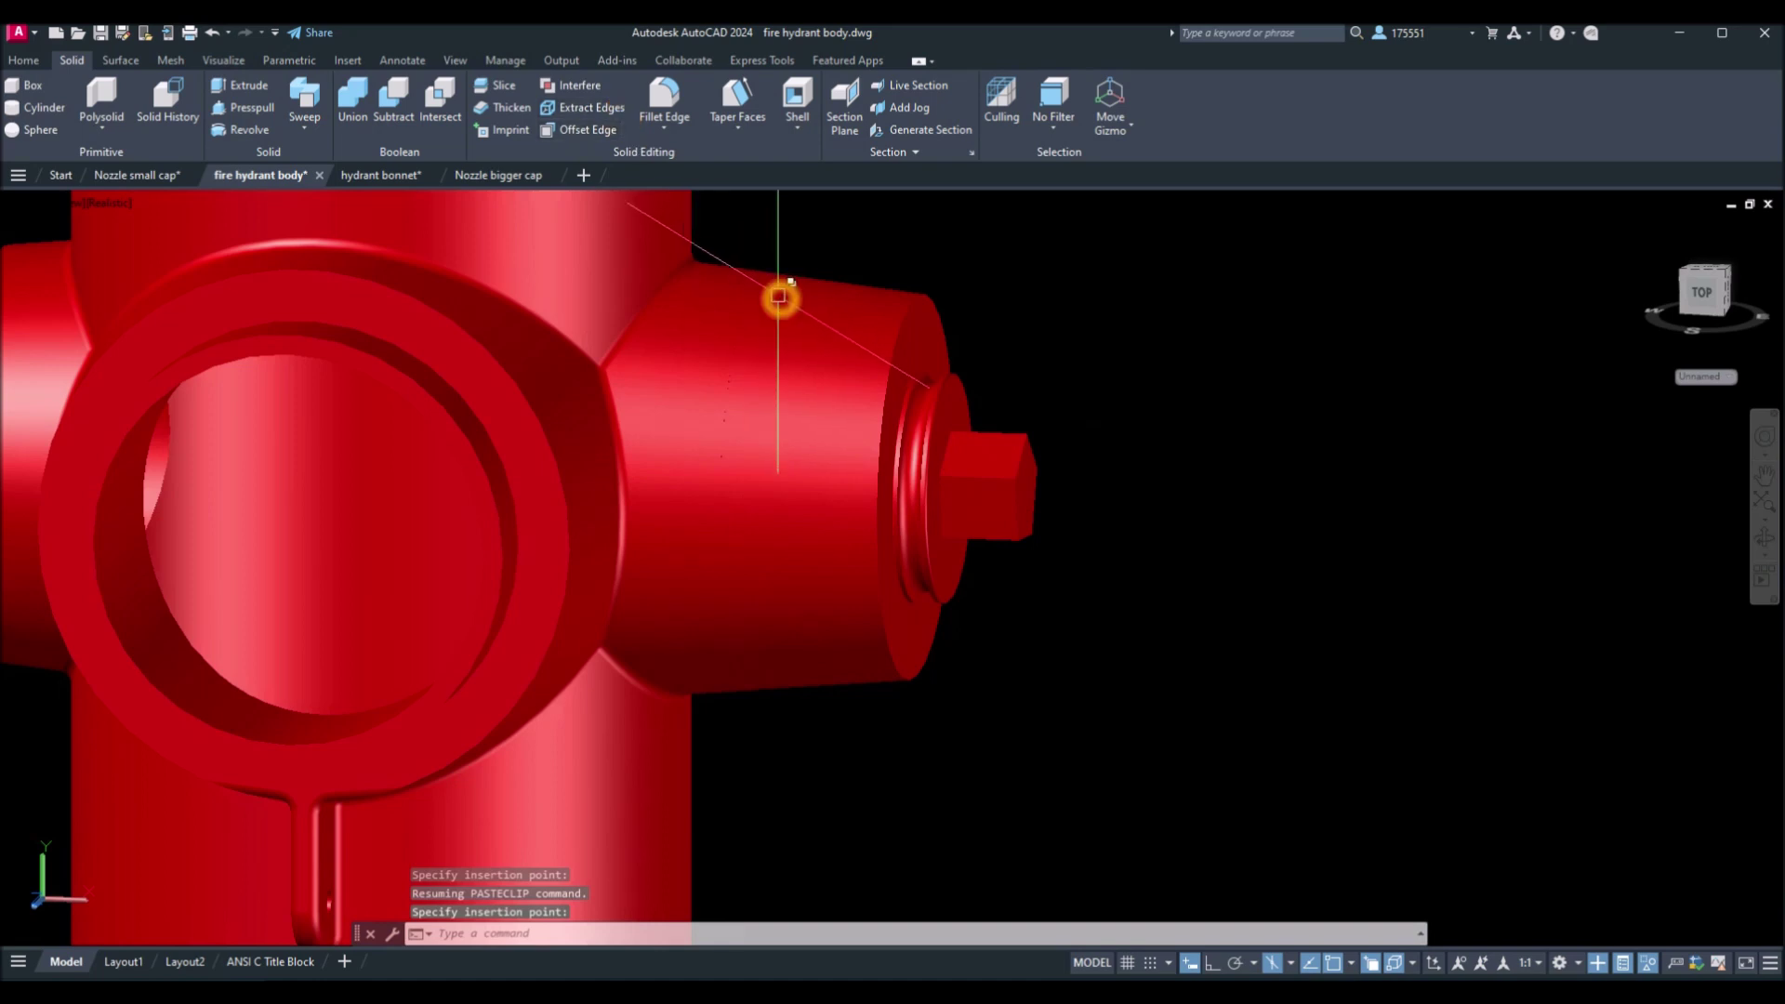
click(785, 298)
right_click(1030, 285)
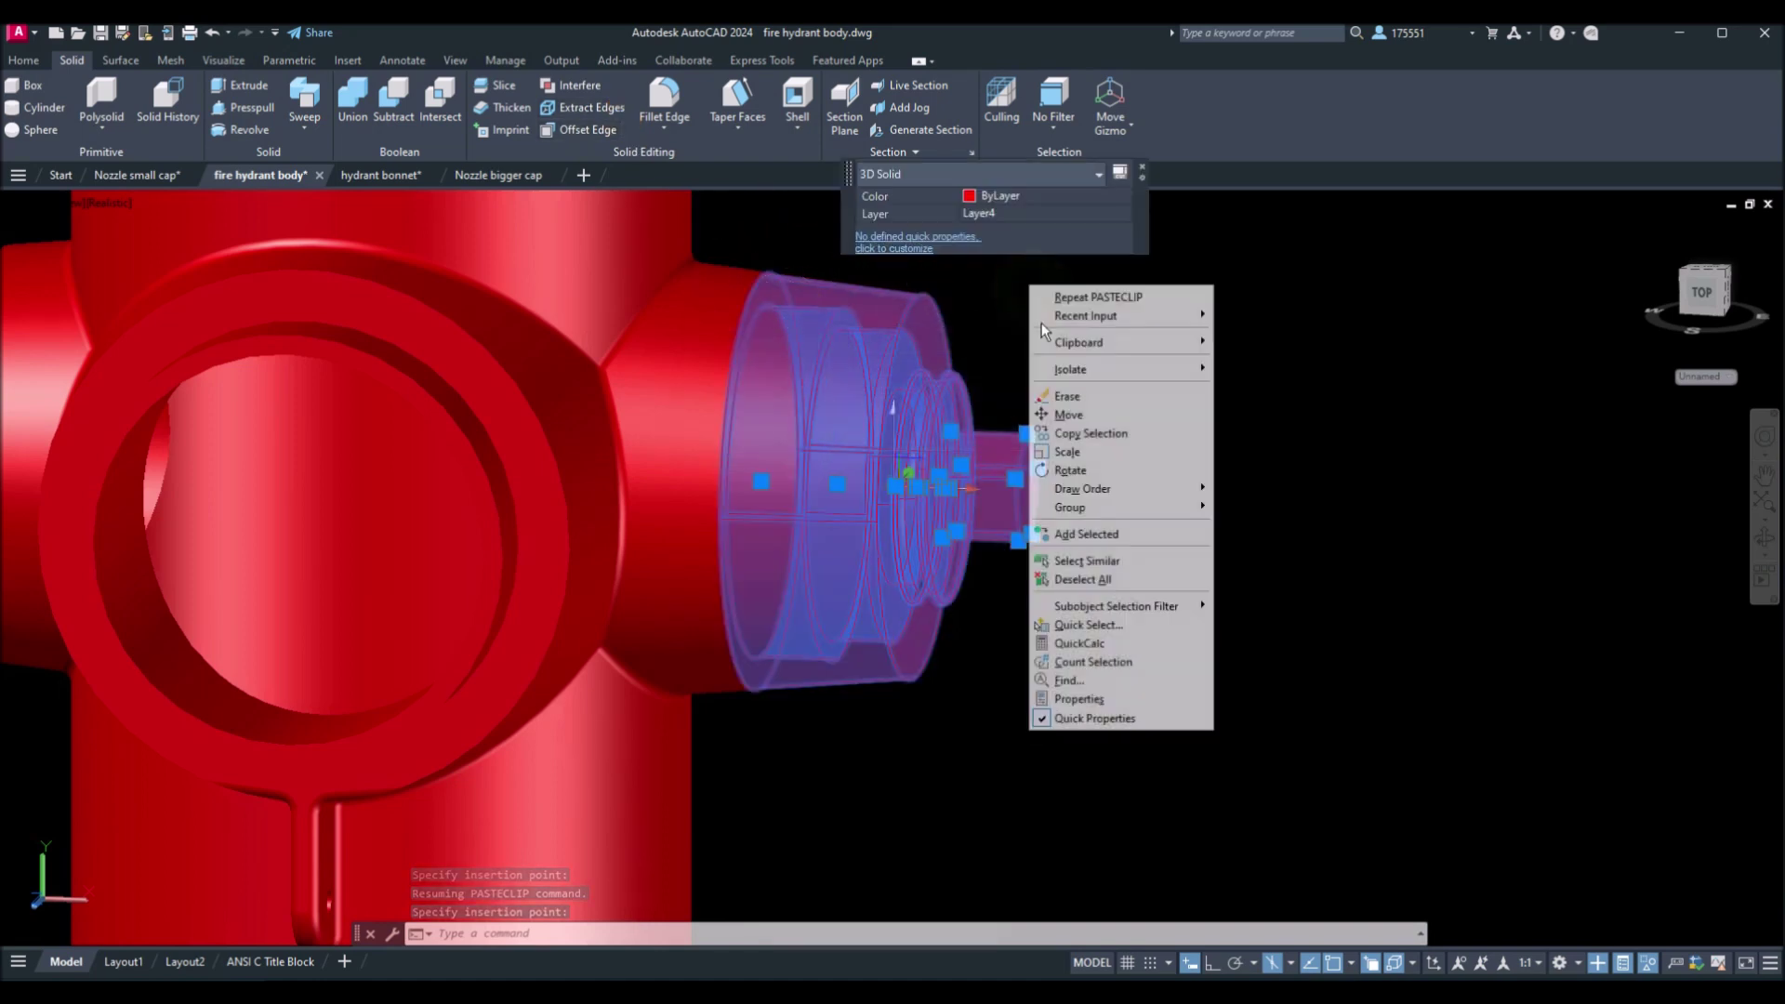
Begin a first move of the cap and orbit around the hydrant.
click(1093, 416)
click(1088, 410)
shift+middle_drag(1261, 474, 1366, 478)
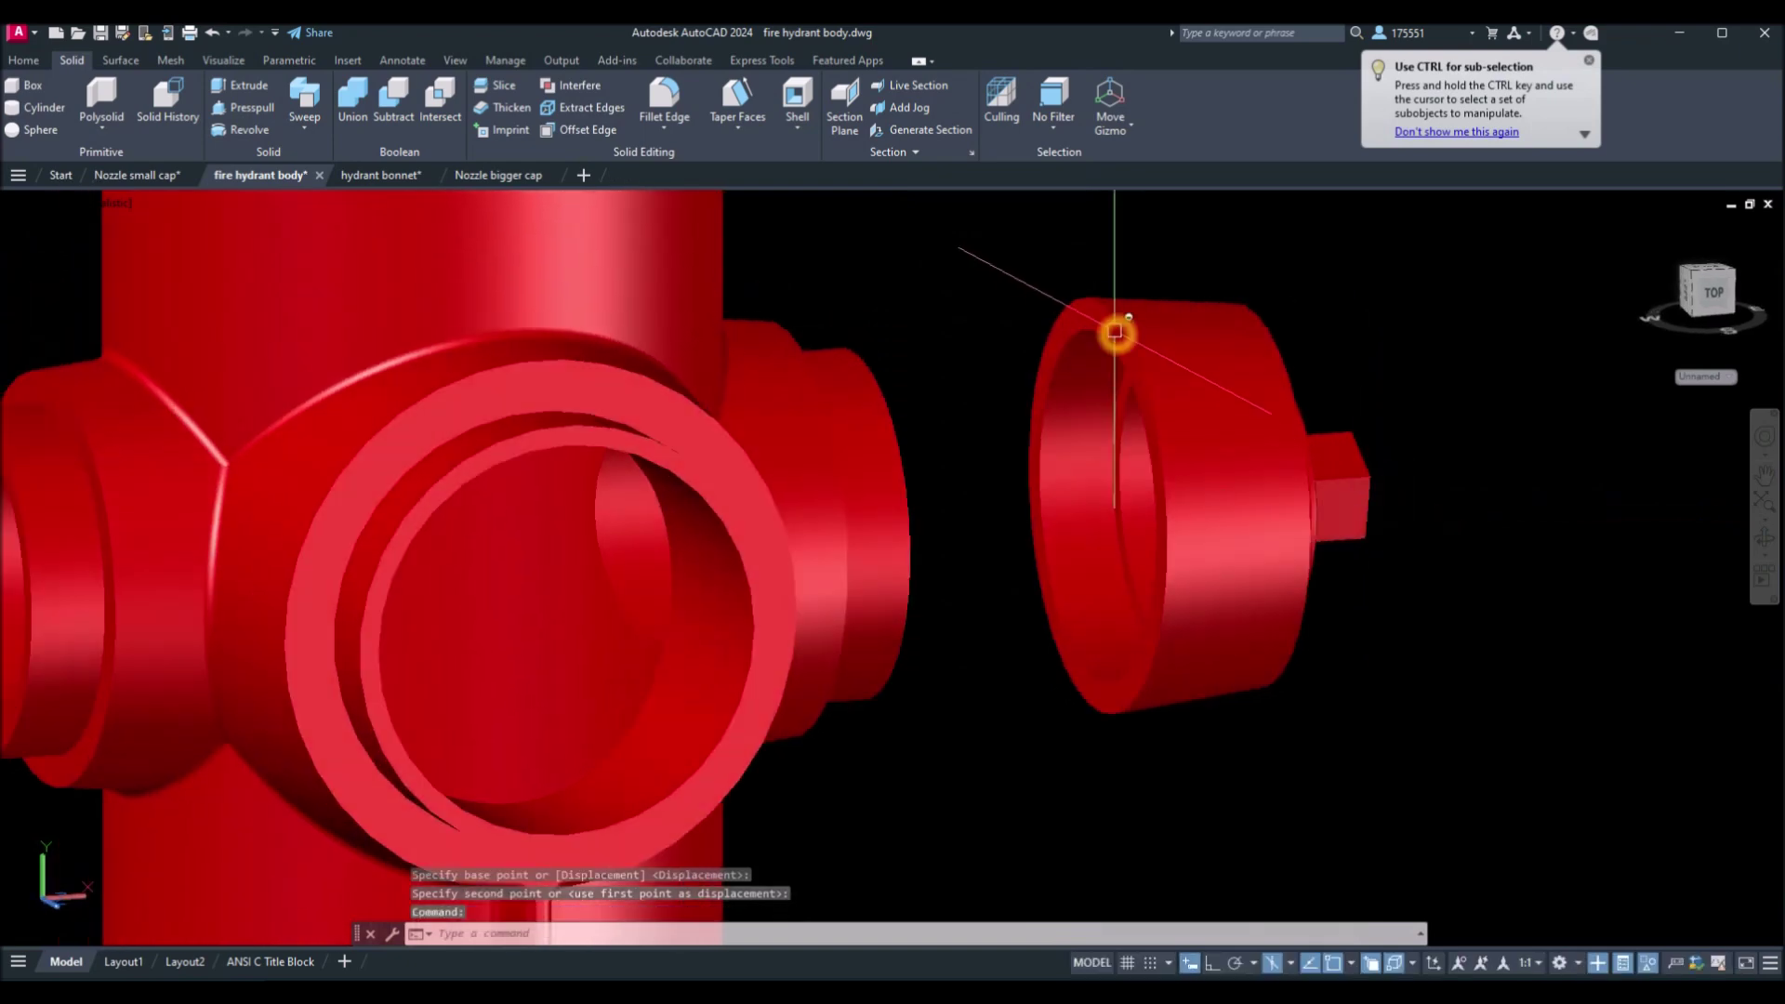
Move the cap from its rim quadrant to the outlet rim quadrant, seating it on the outlet.
click(1116, 331)
right_click(979, 288)
click(1004, 420)
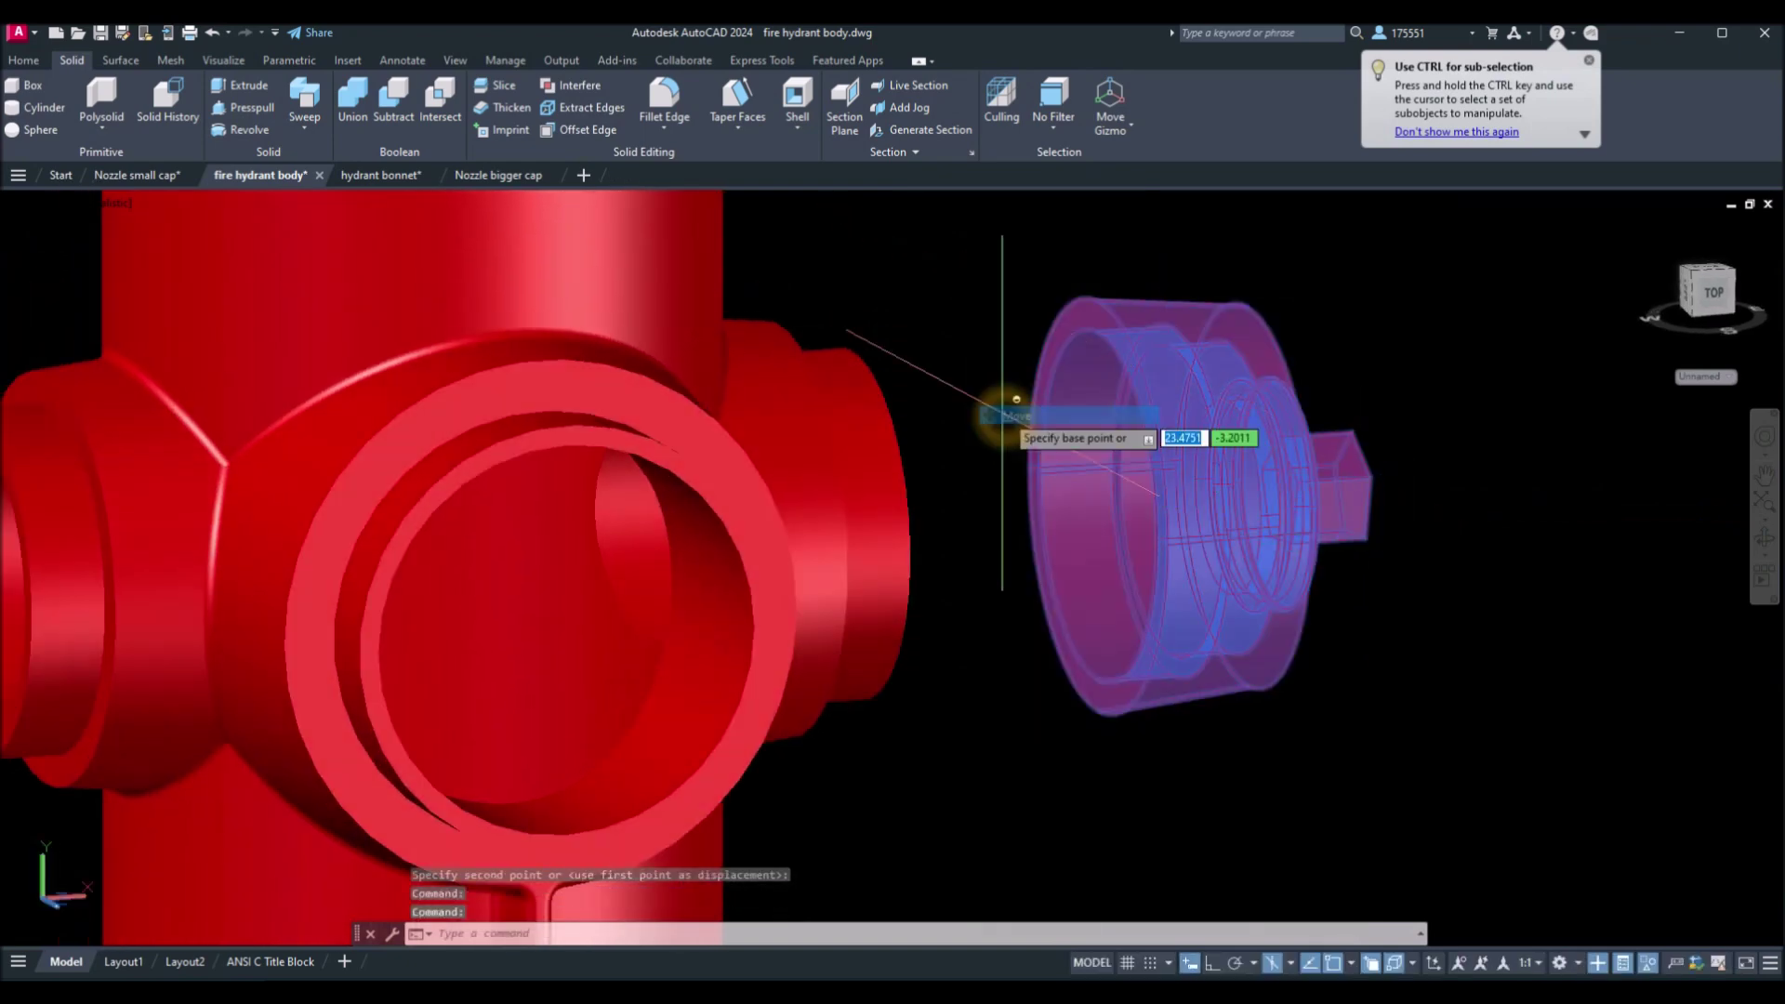
shift+right_click(1084, 335)
click(1162, 589)
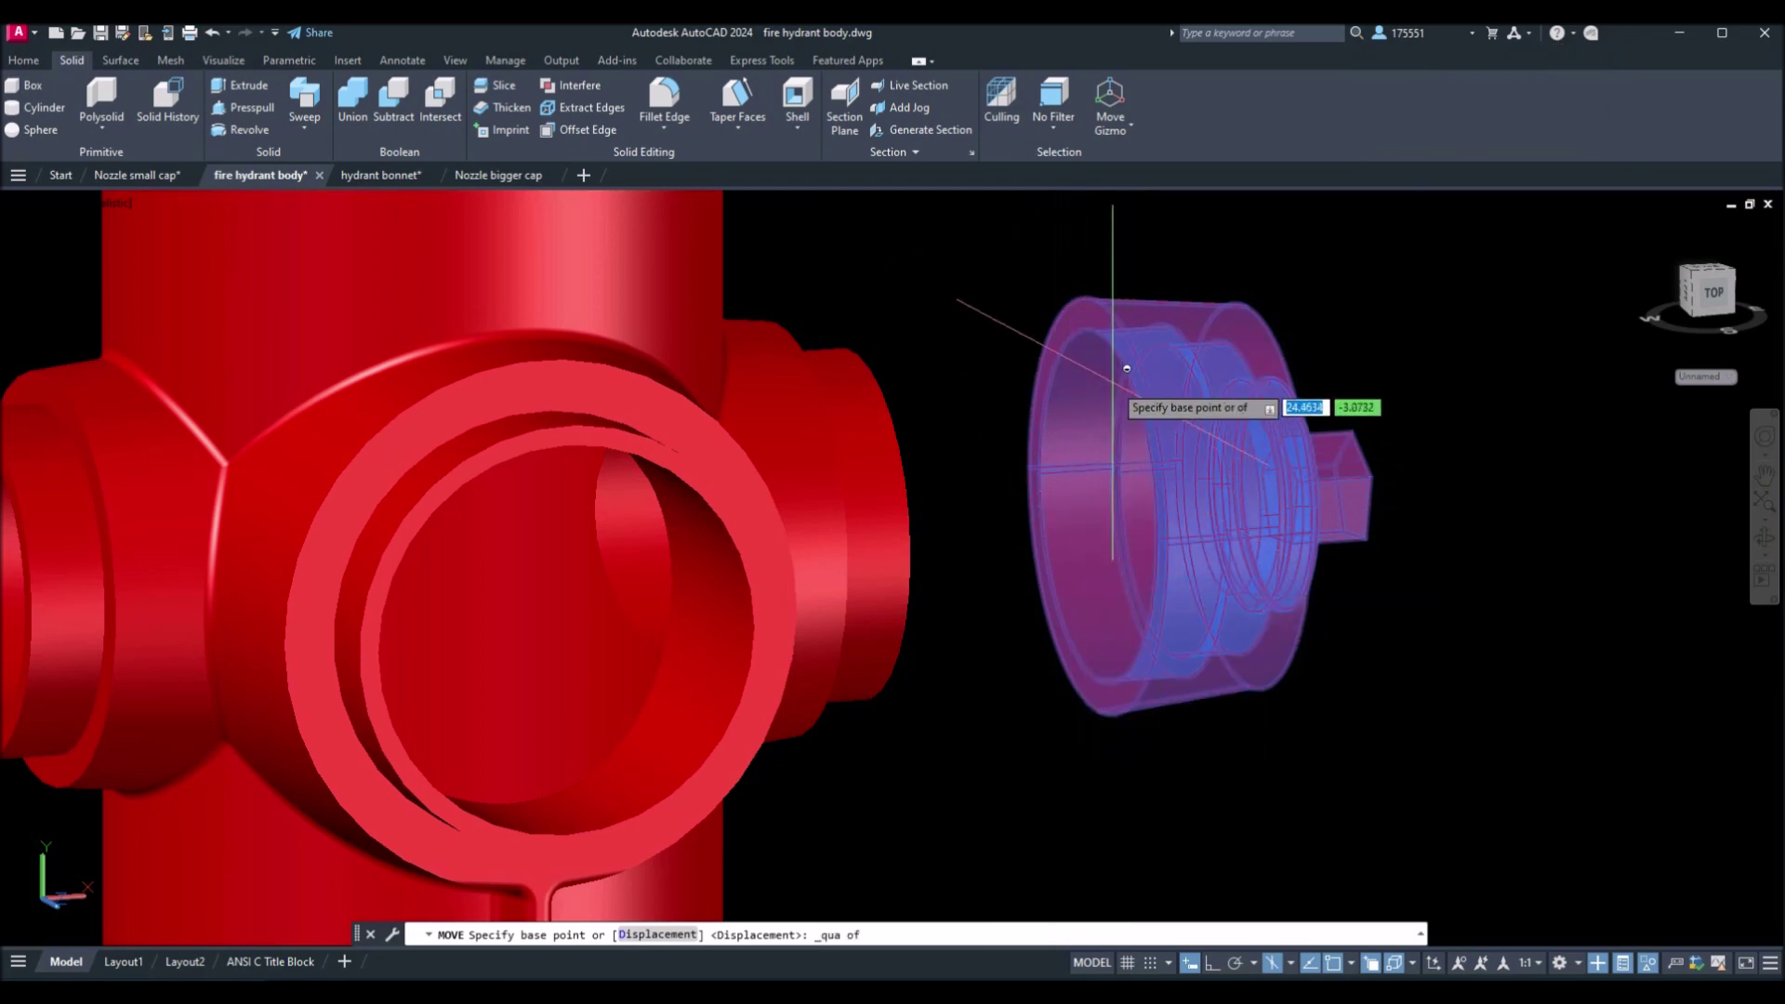
click(1100, 340)
shift+middle_drag(1097, 338, 757, 446)
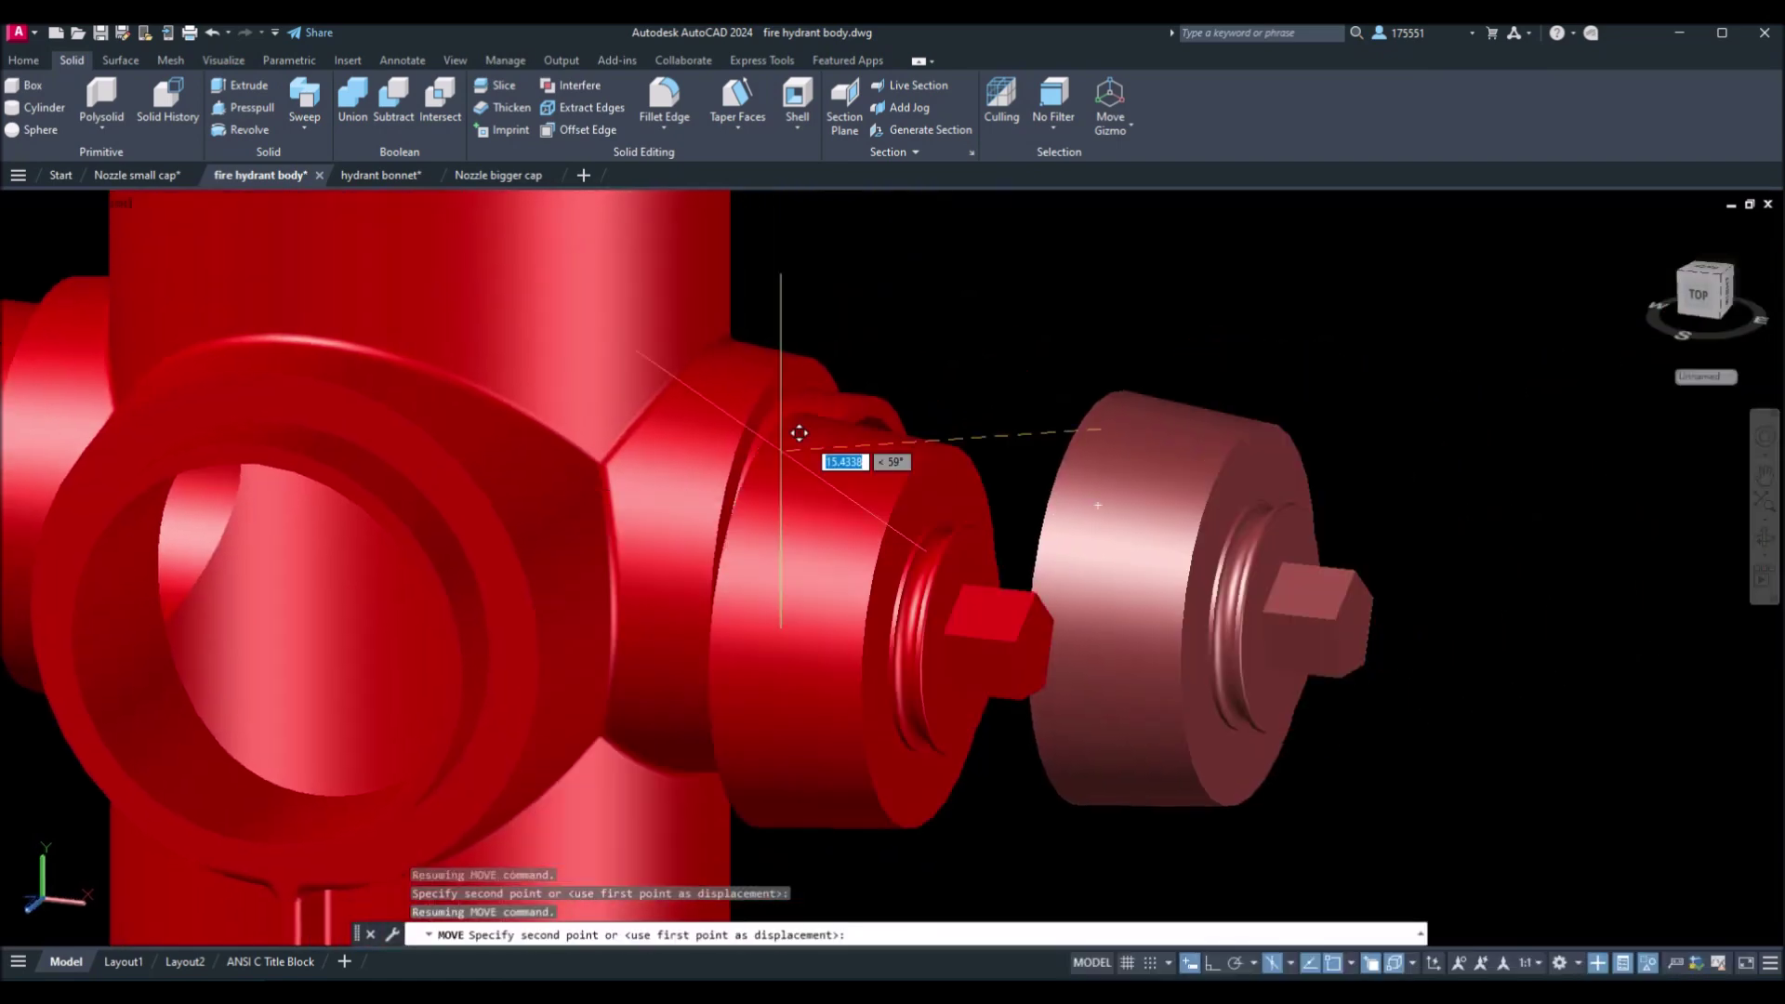
shift+right_click(963, 334)
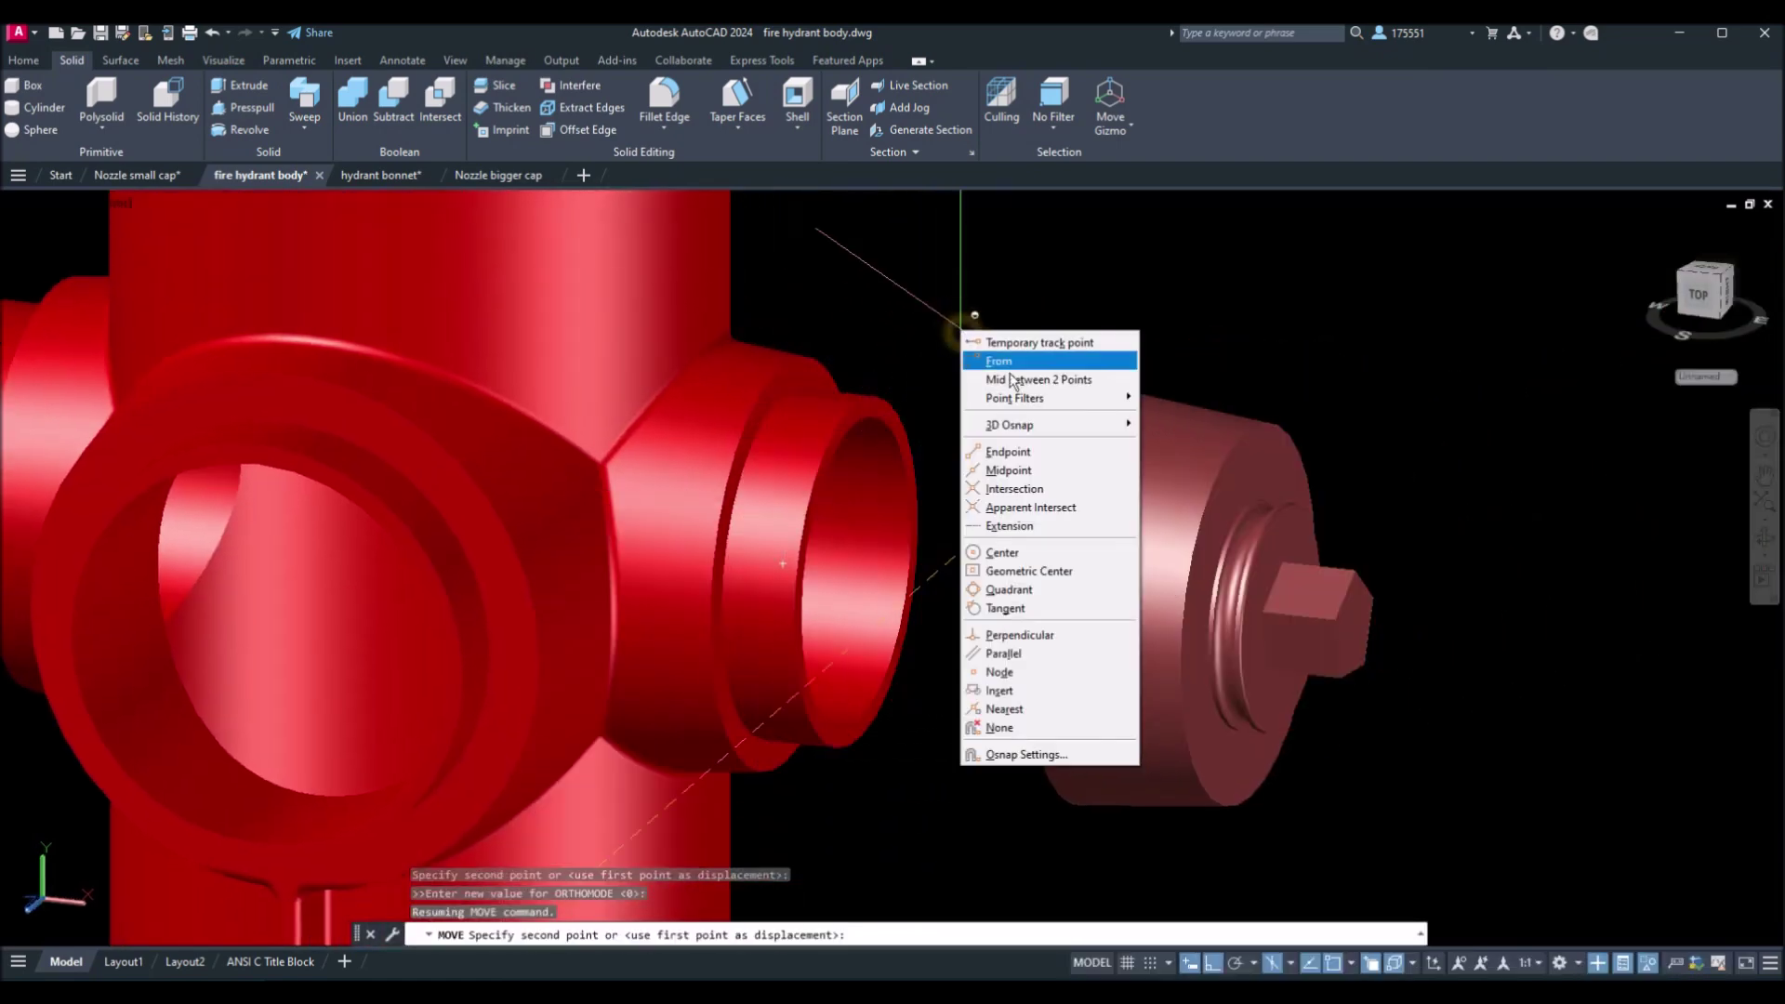
click(1039, 592)
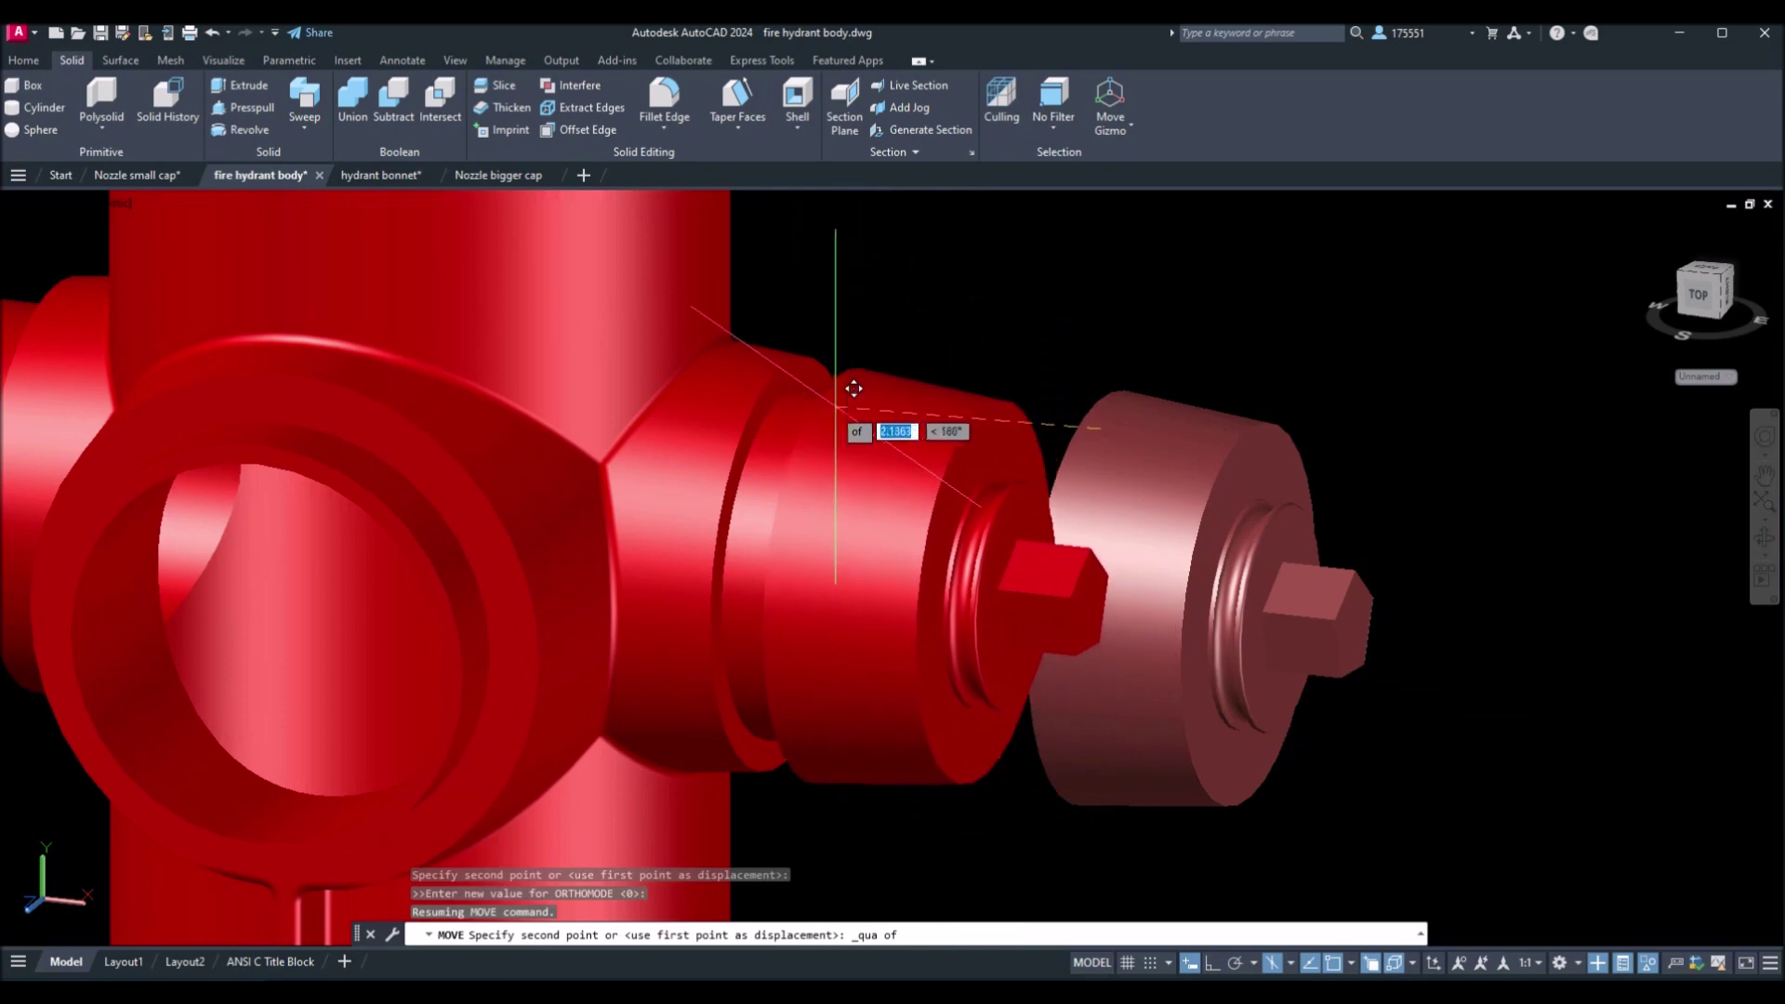
click(816, 404)
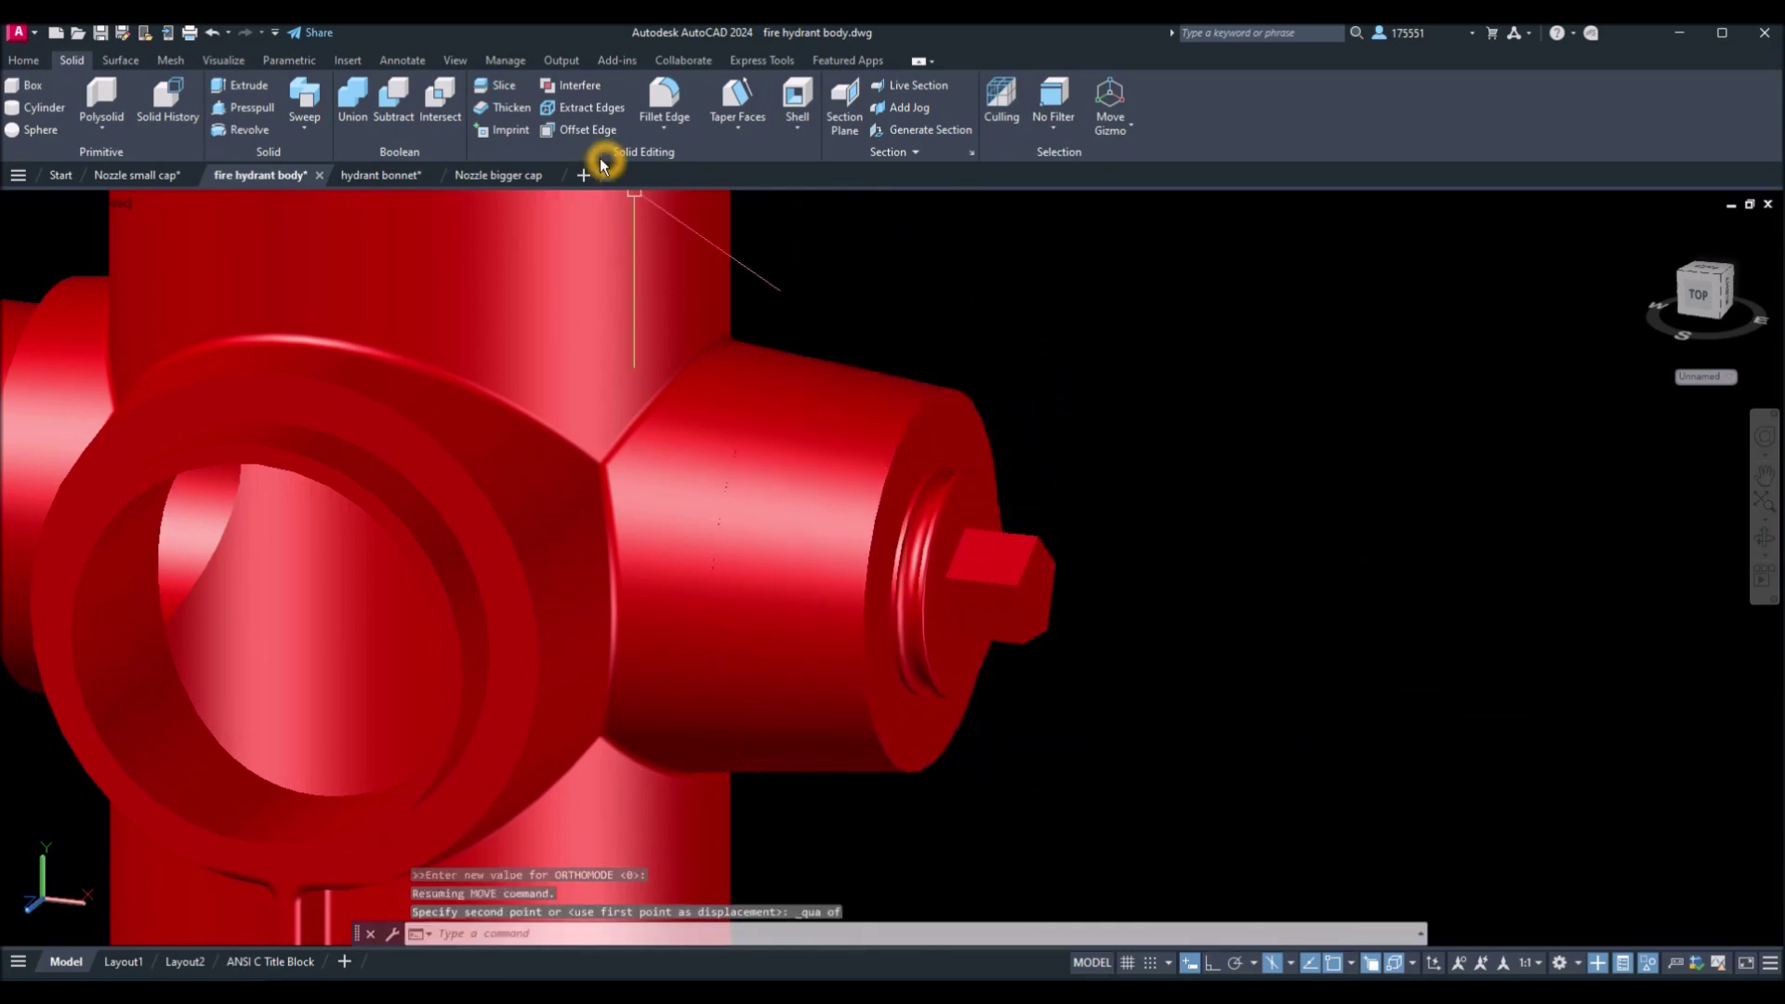
click(562, 85)
Run Interfere on the small cap and hydrant body; the report says no interference.
click(957, 400)
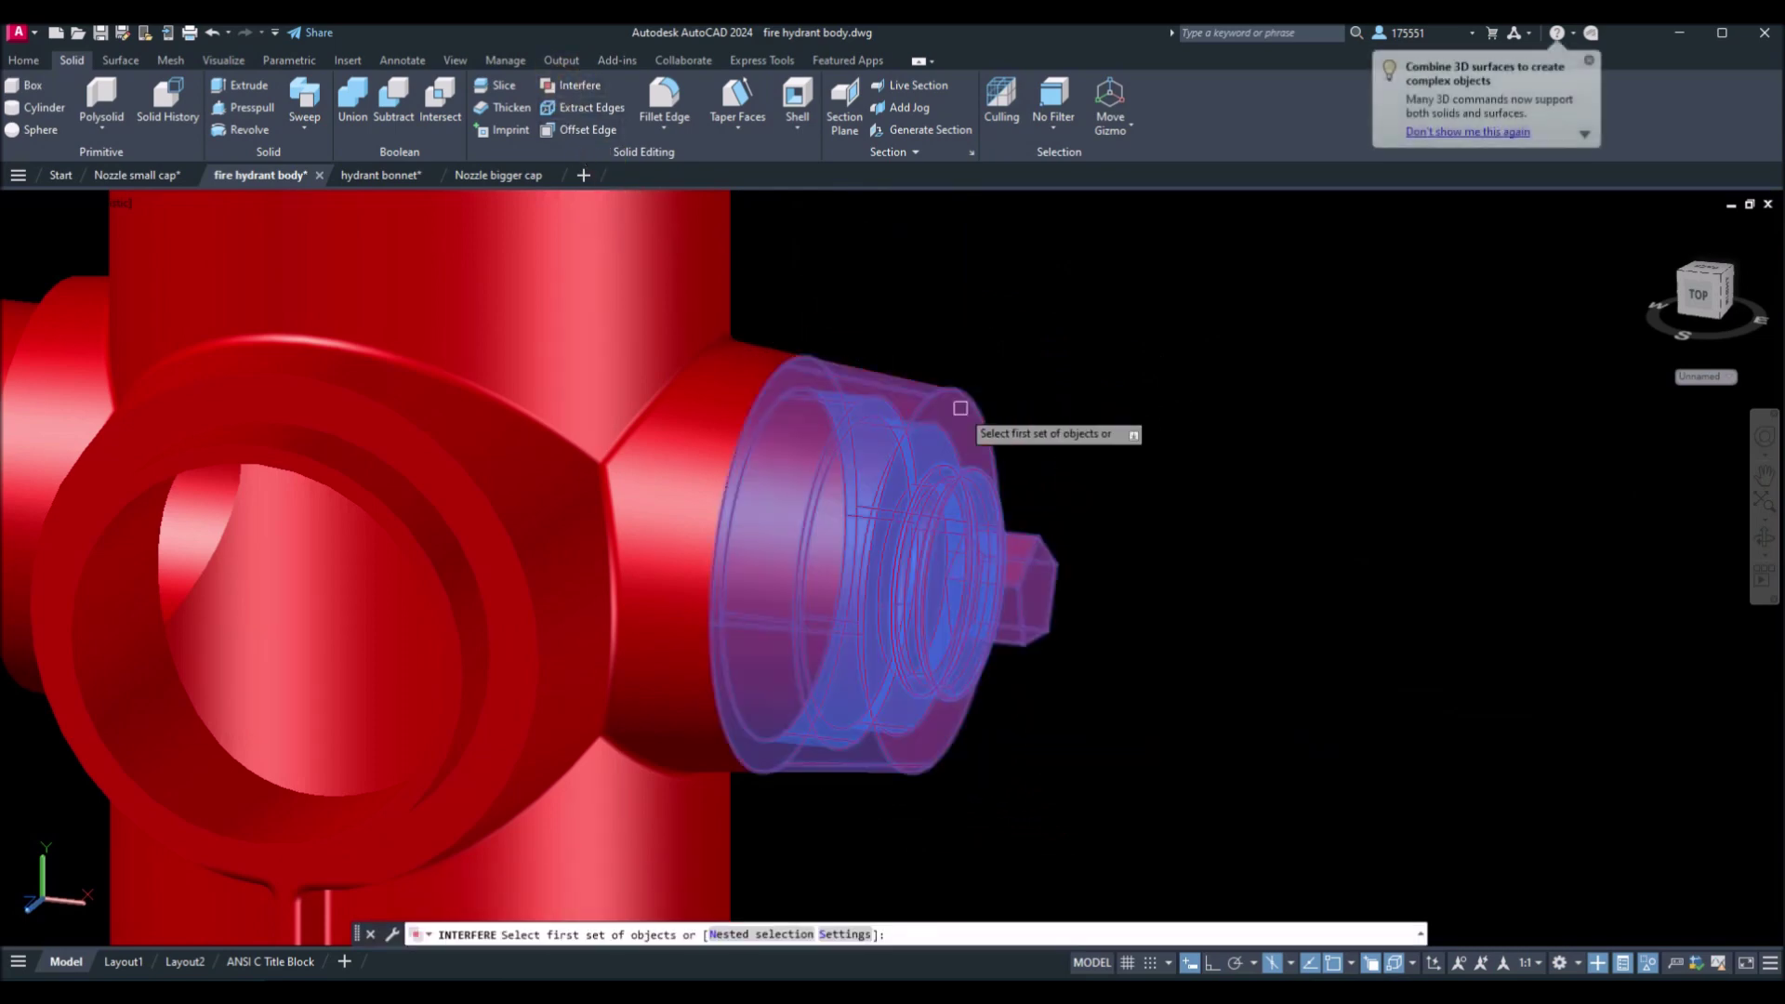
click(744, 354)
right_click(965, 340)
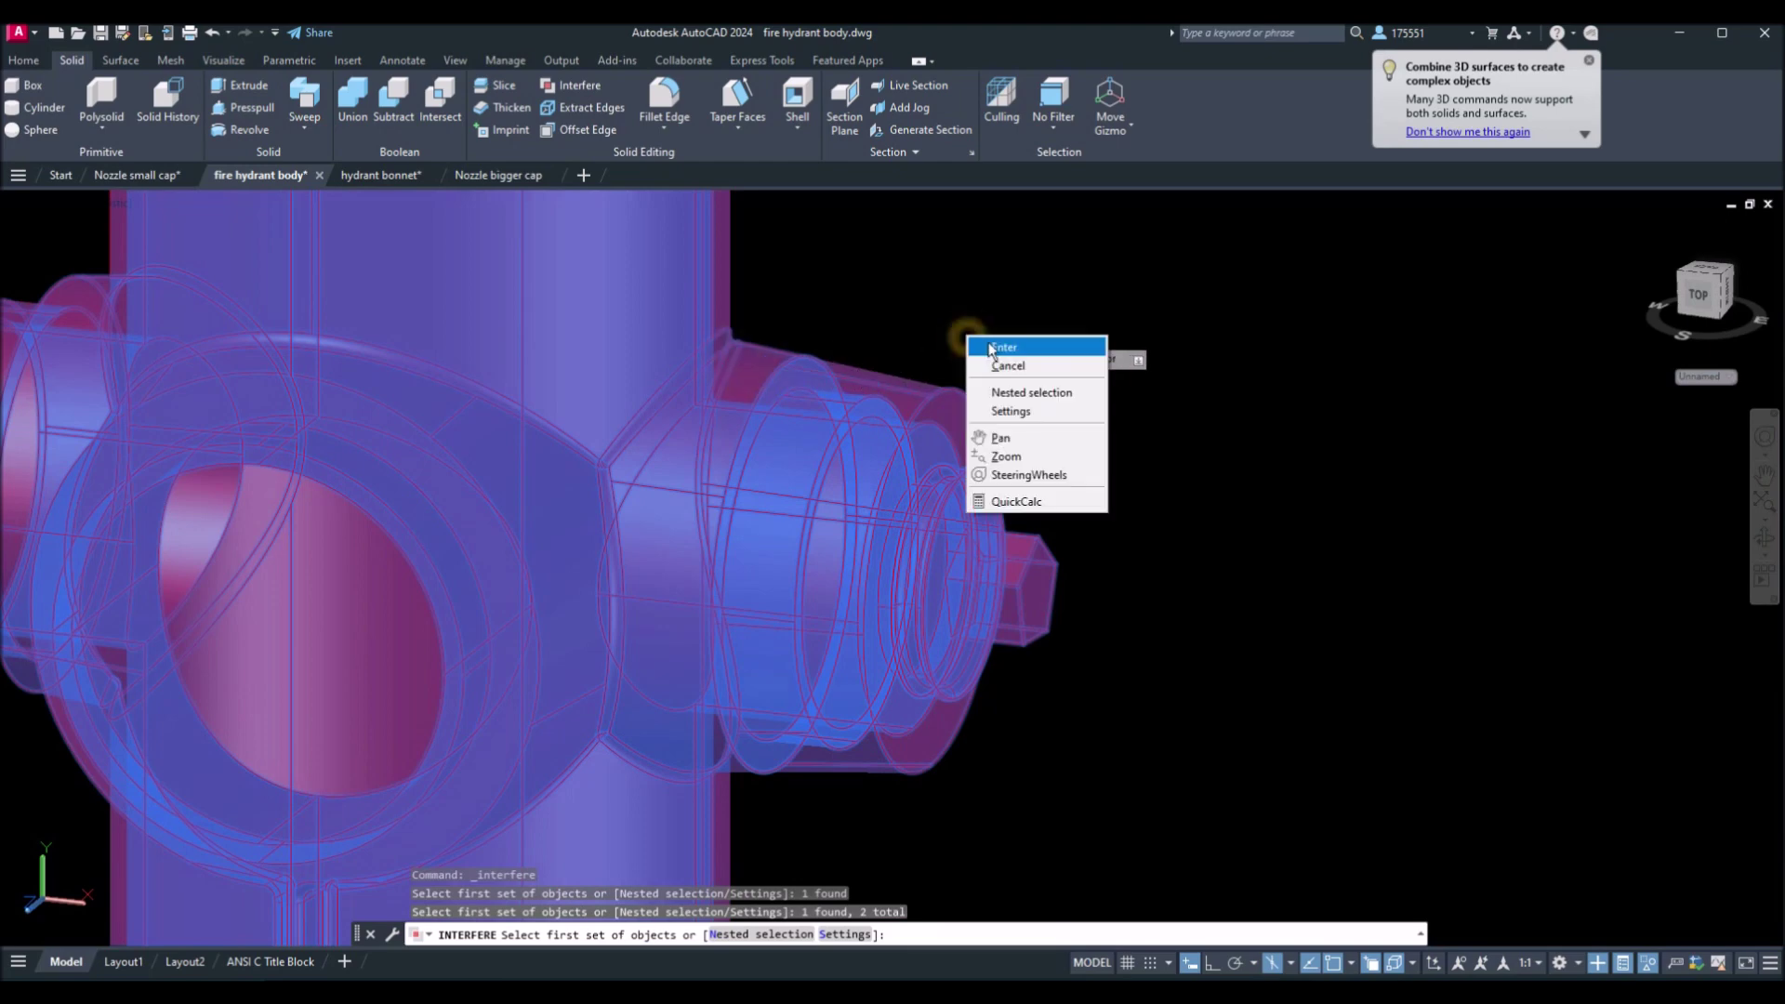
click(989, 341)
right_click(989, 341)
click(1030, 352)
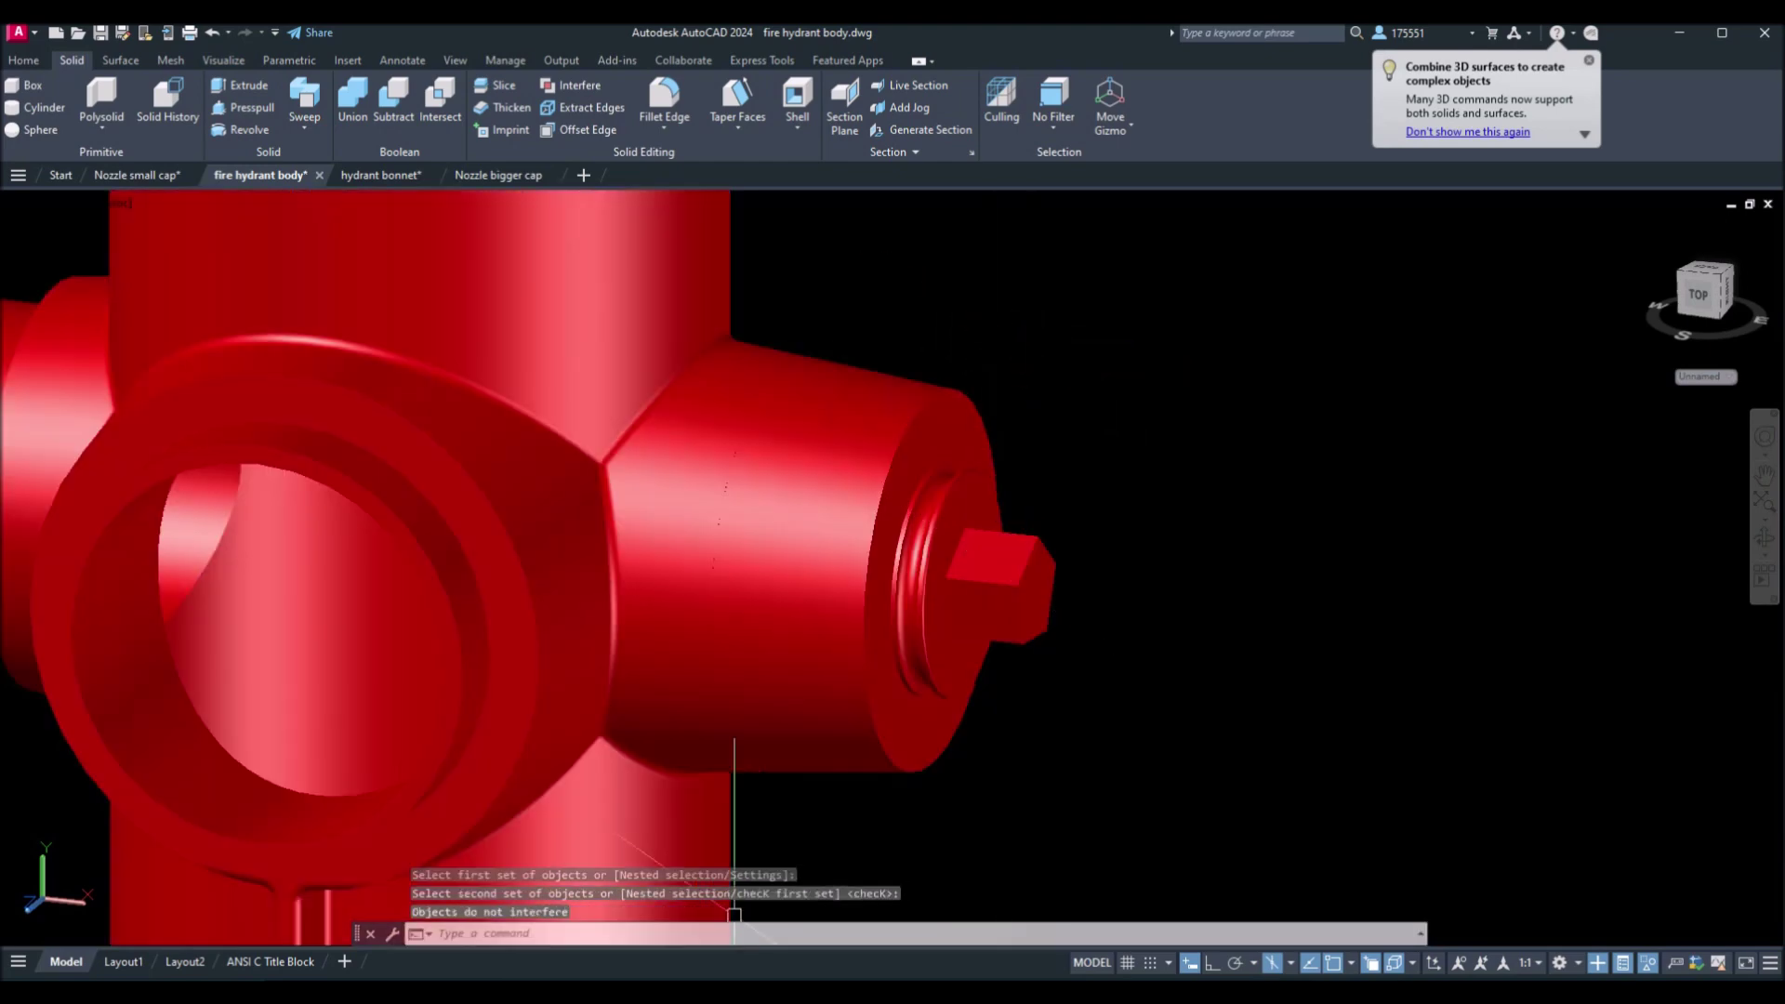
click(428, 937)
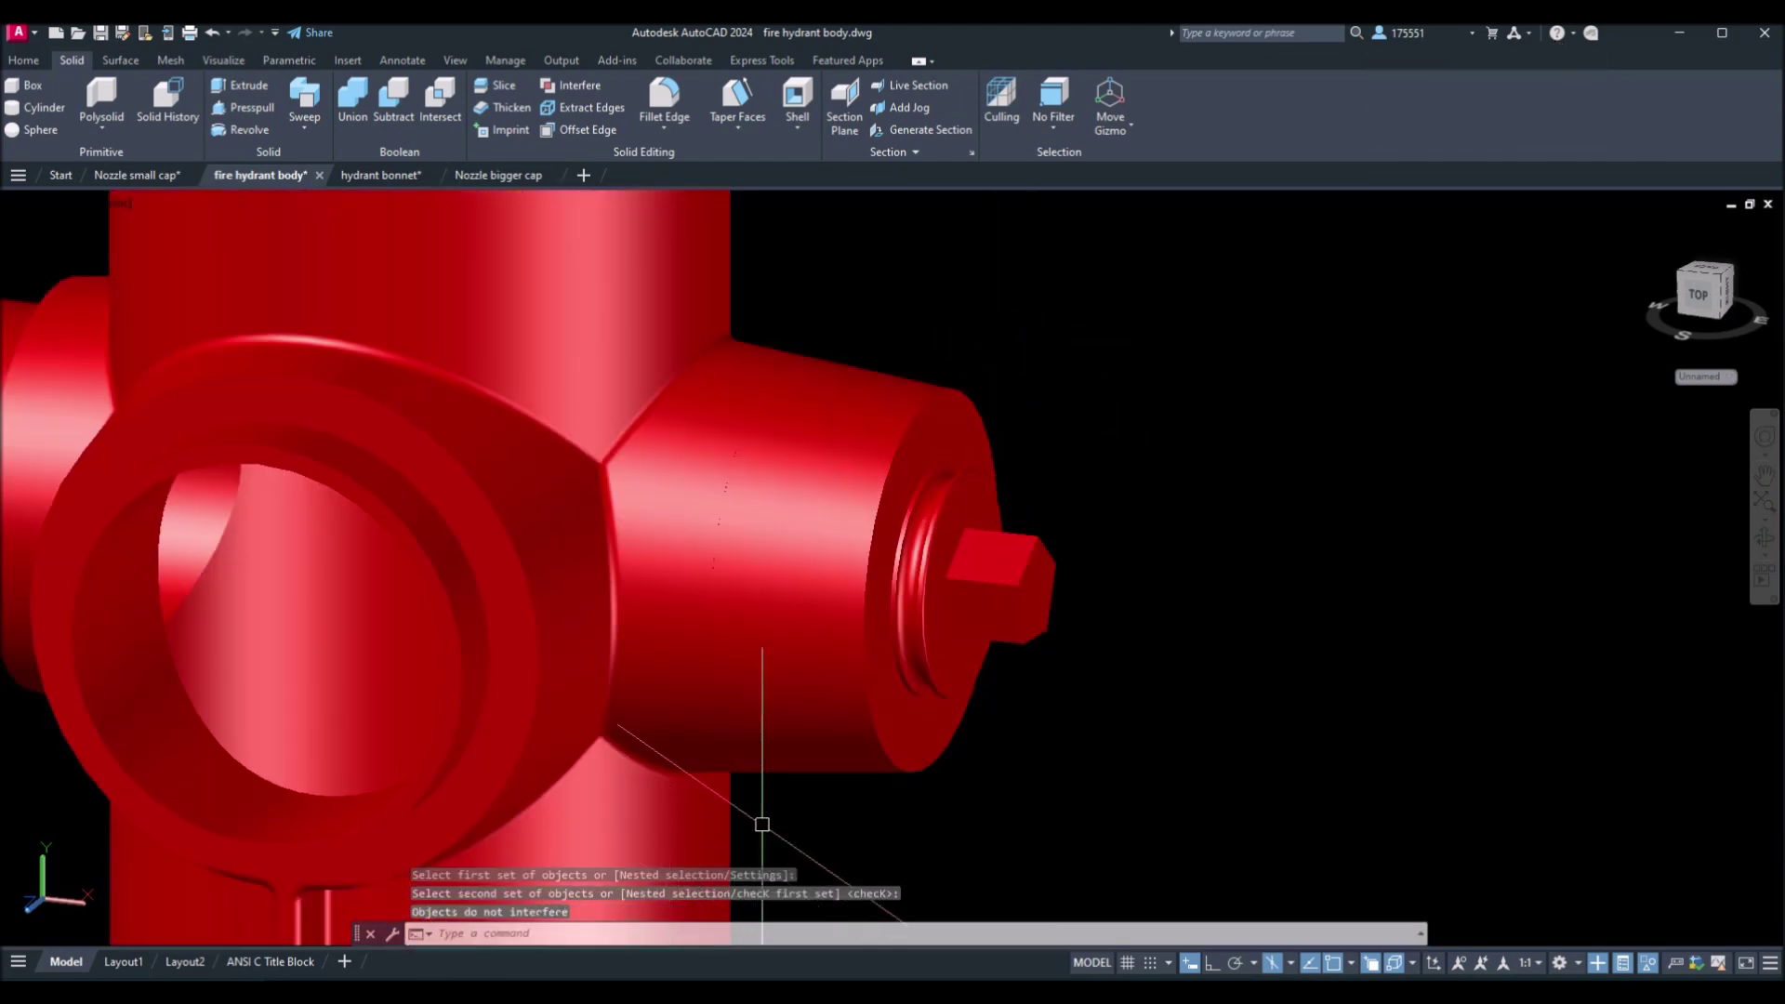
scroll(765, 809, down, 6)
middle_drag(768, 816, 904, 633)
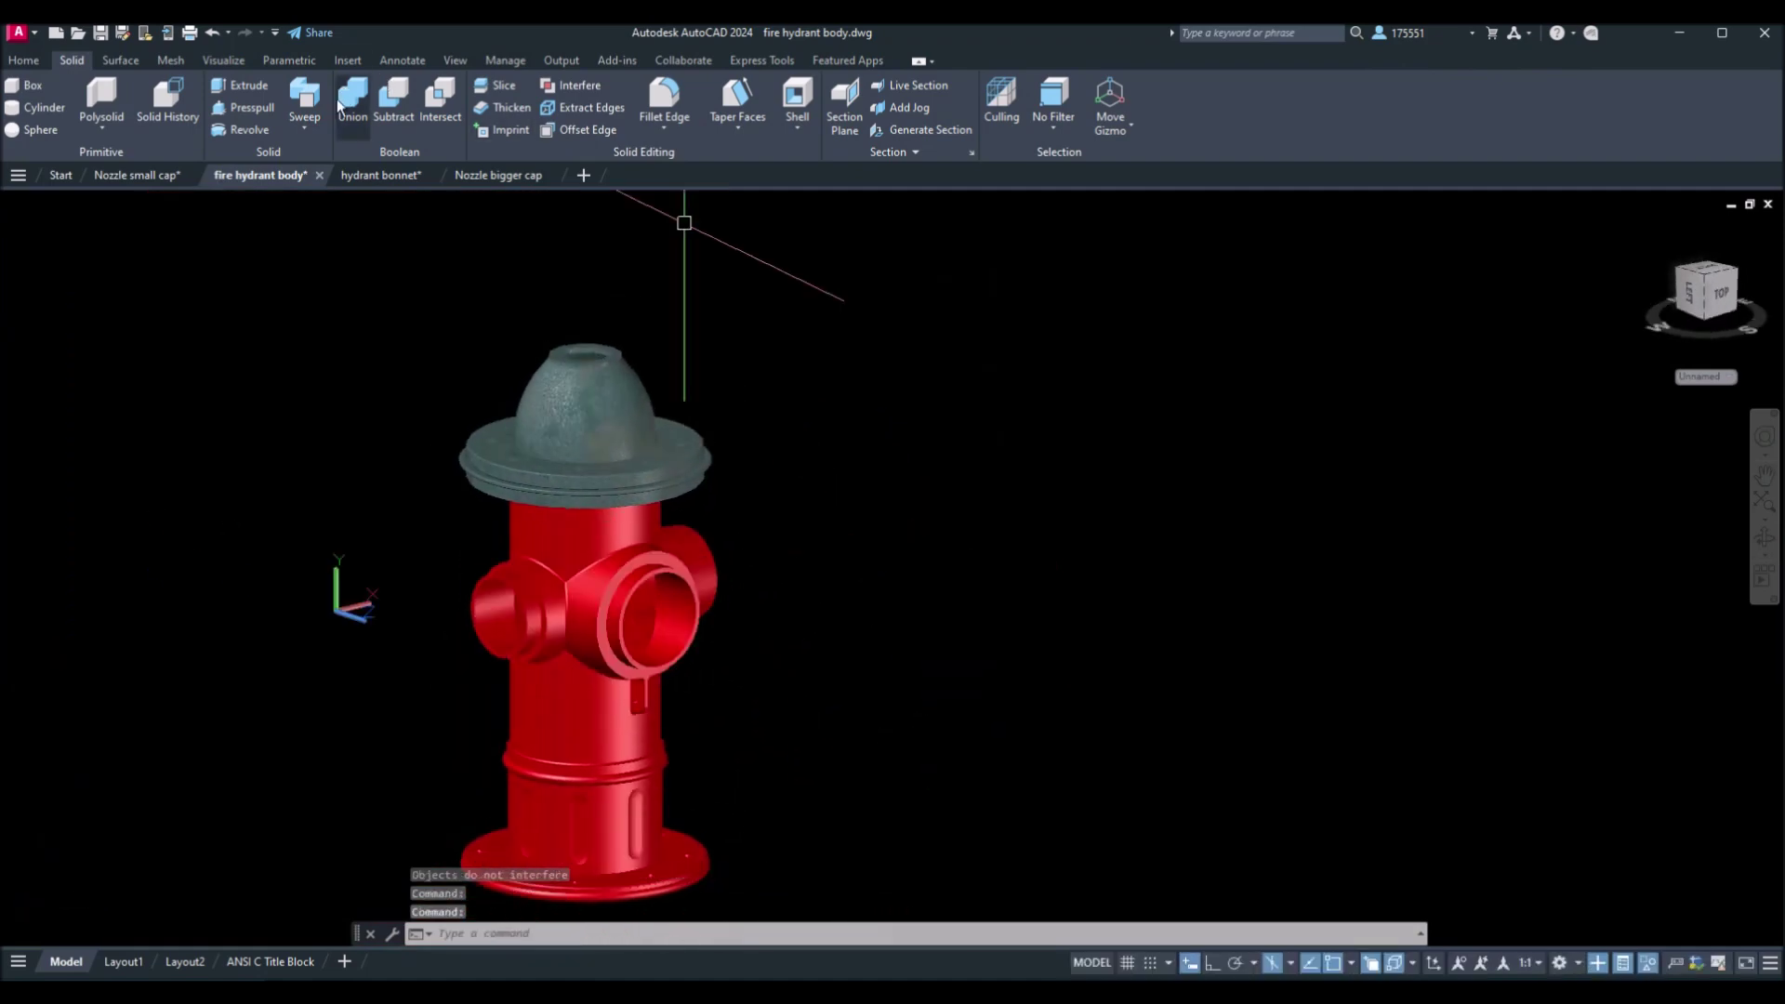
In Nozzle bigger cap, Copy with Base Point the cap solid snapped to its Center, then return to the hydrant.
click(507, 182)
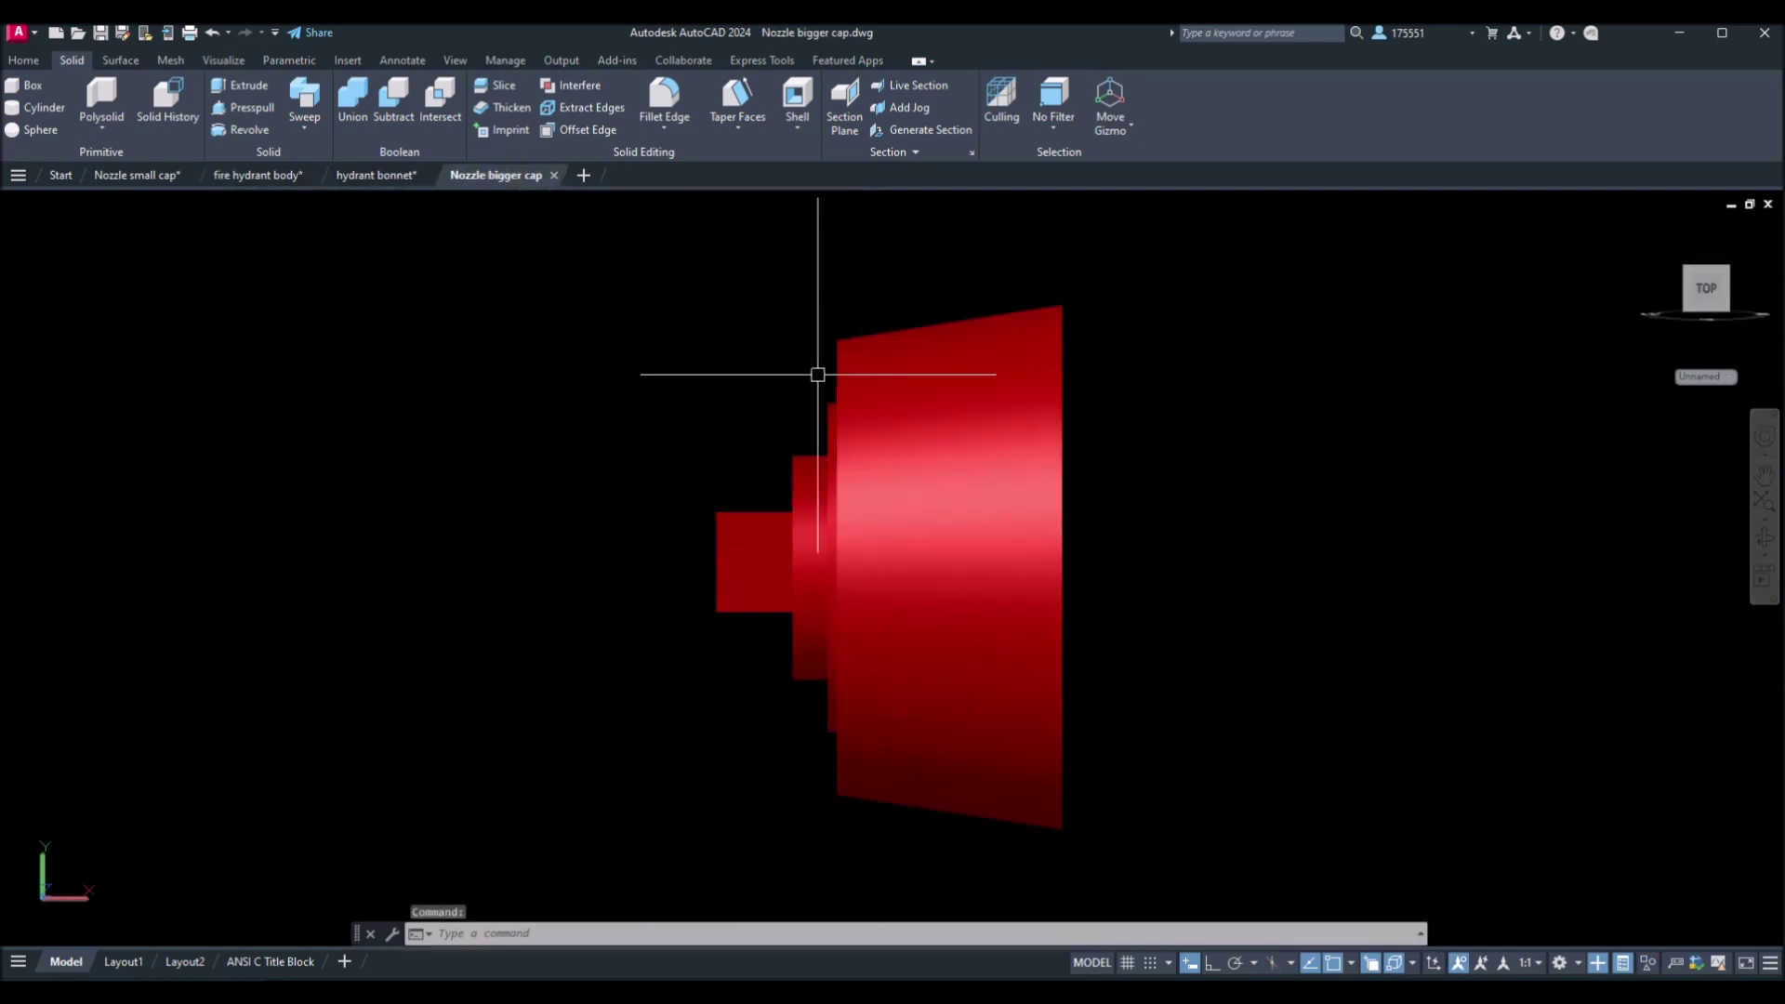
click(857, 399)
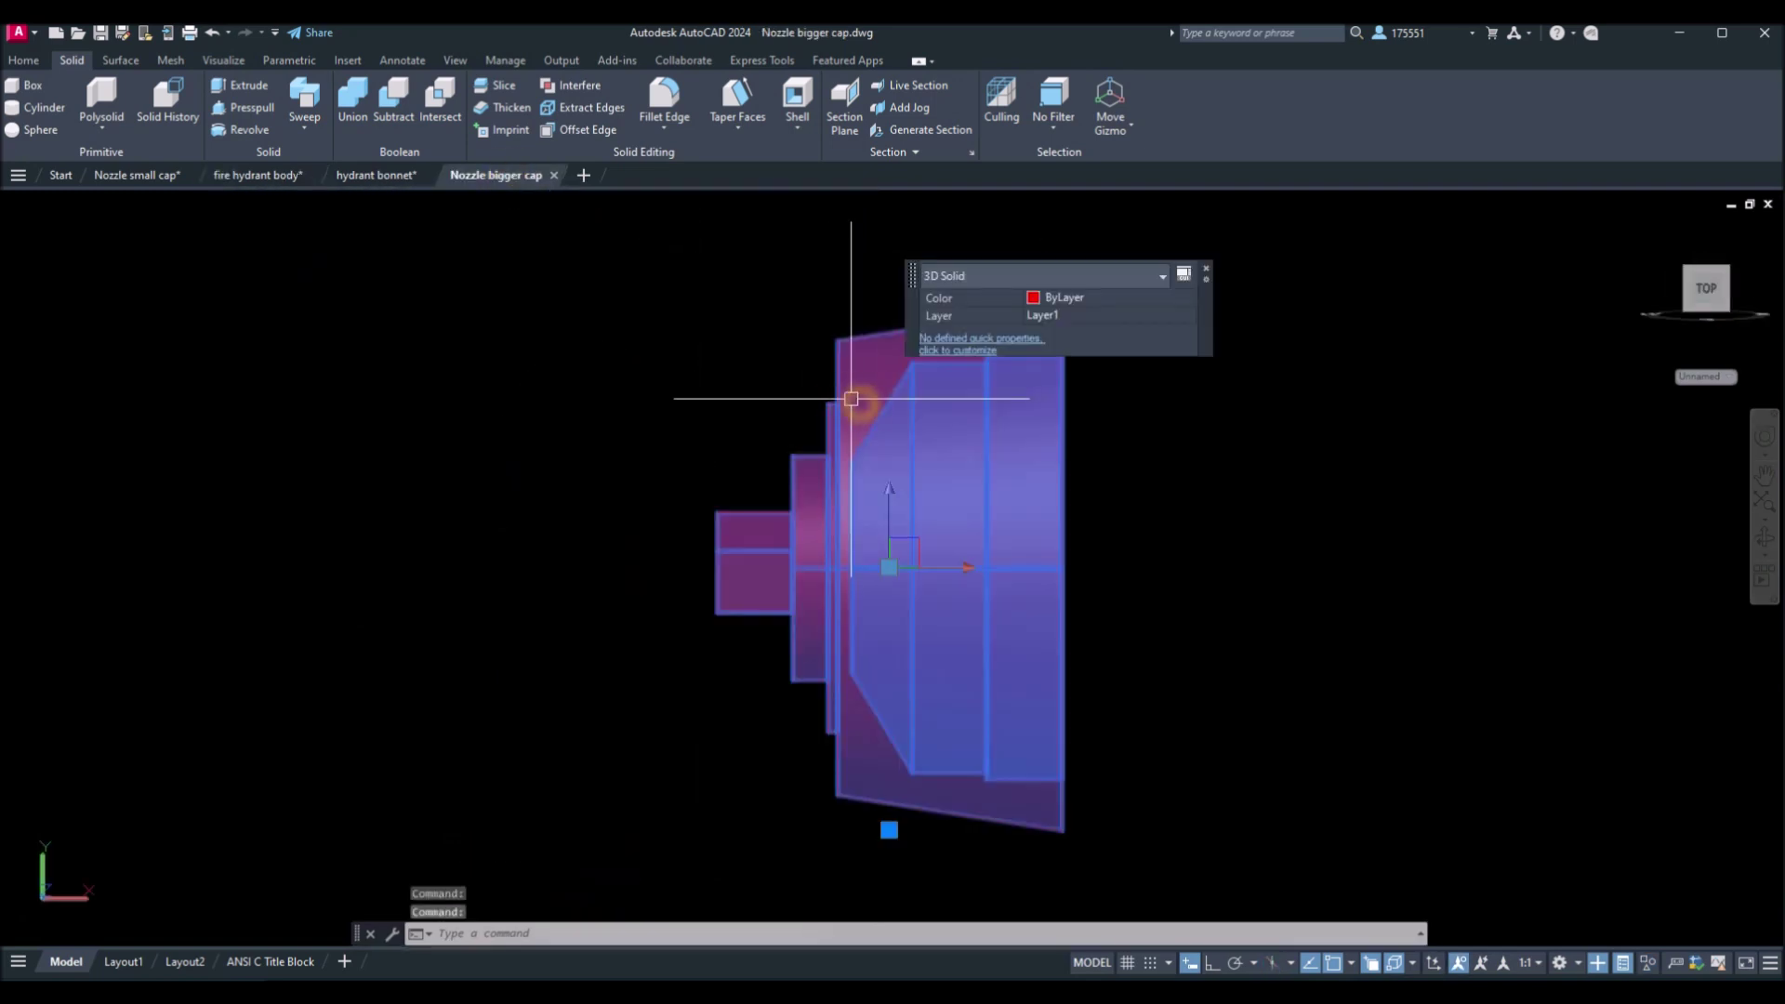
right_click(751, 316)
mouse_move(808, 354)
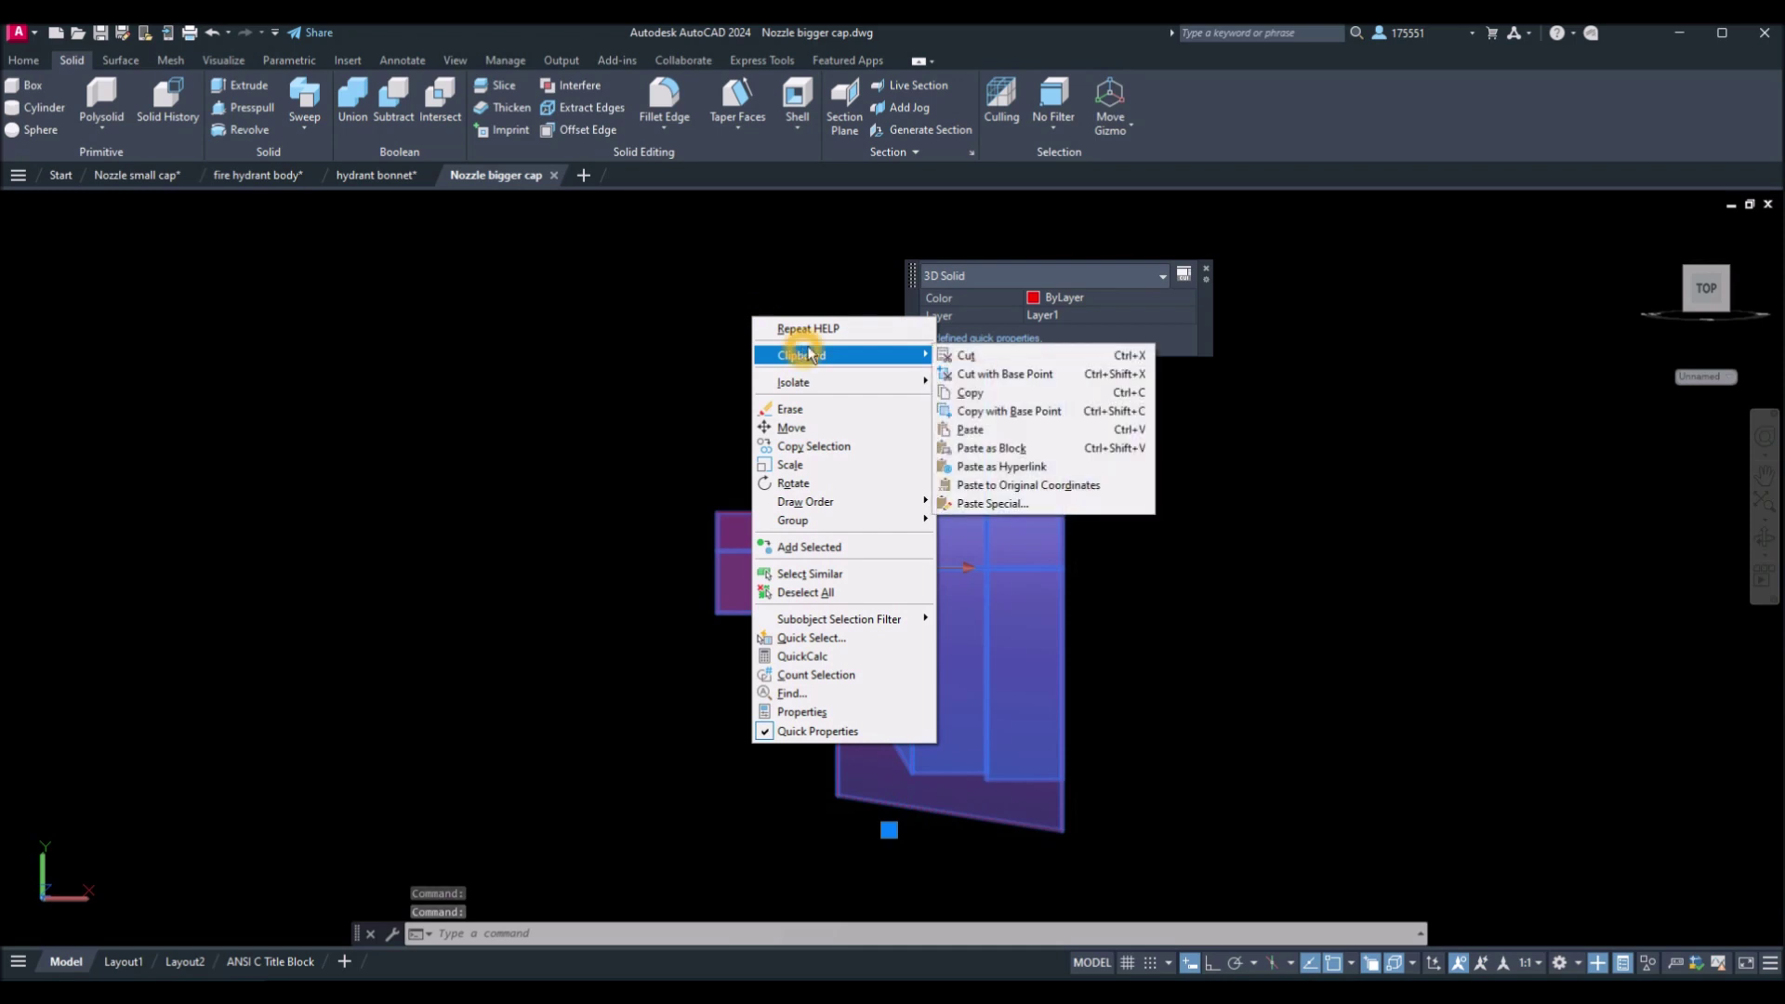
click(1007, 411)
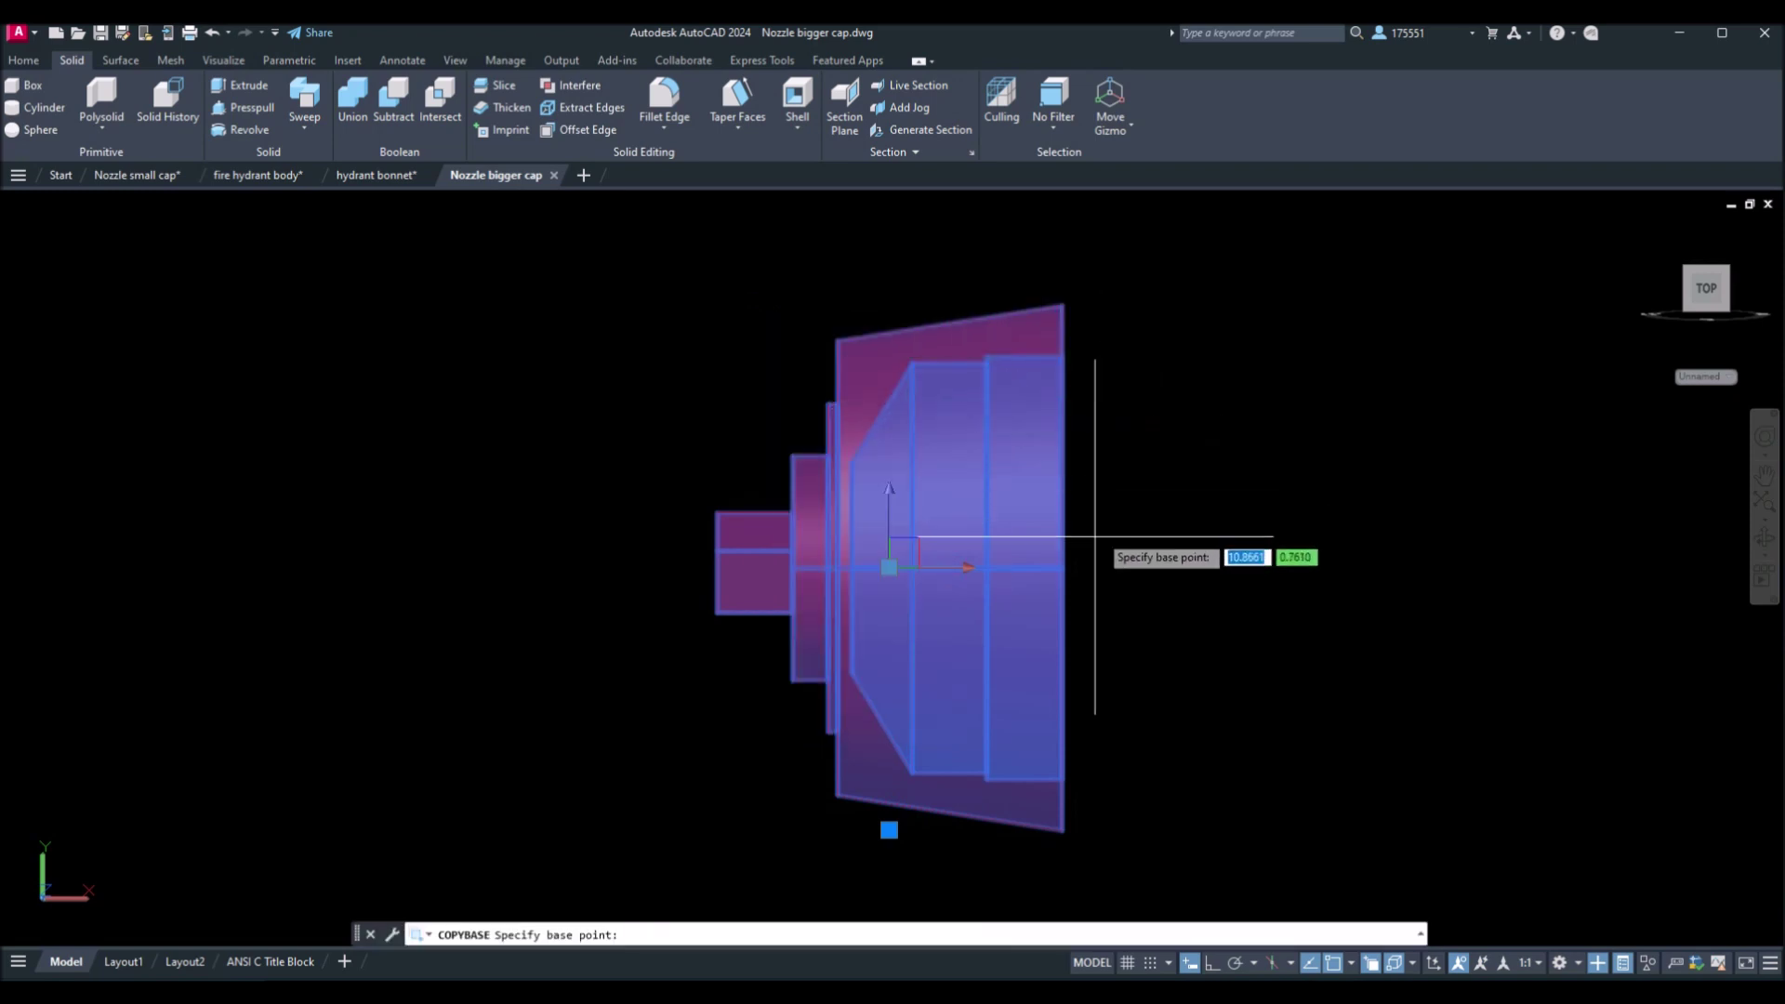
shift+right_click(1075, 570)
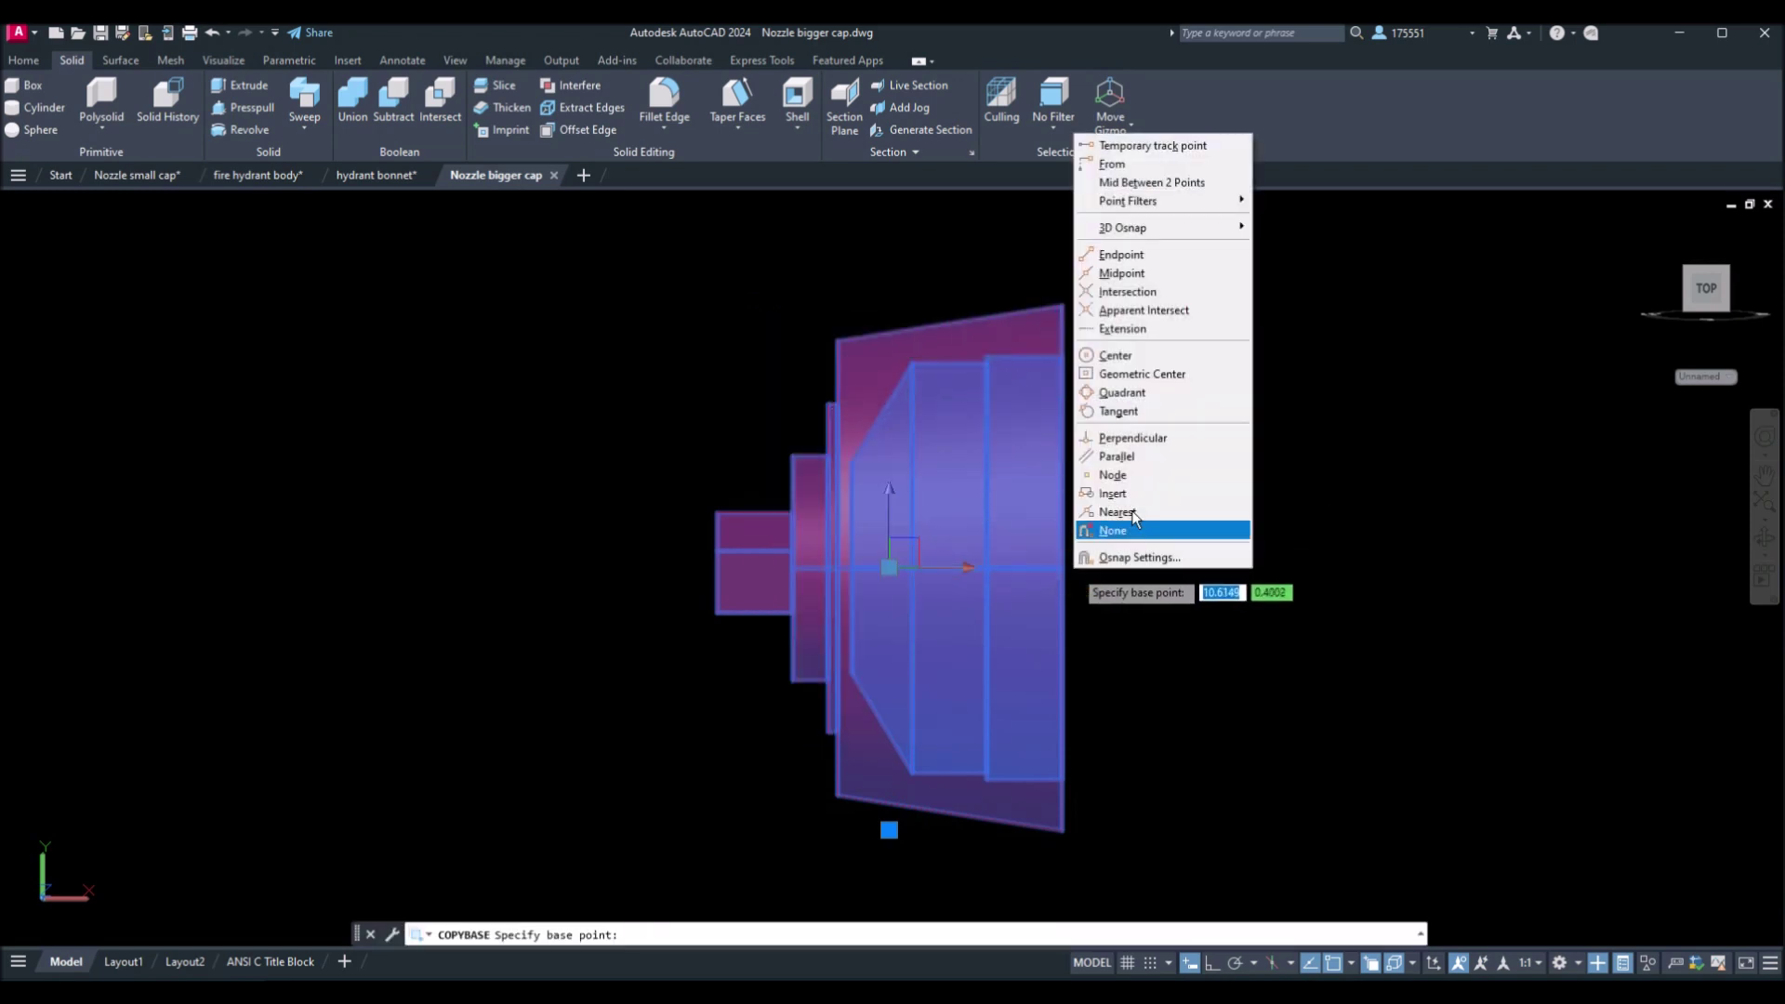
click(1122, 359)
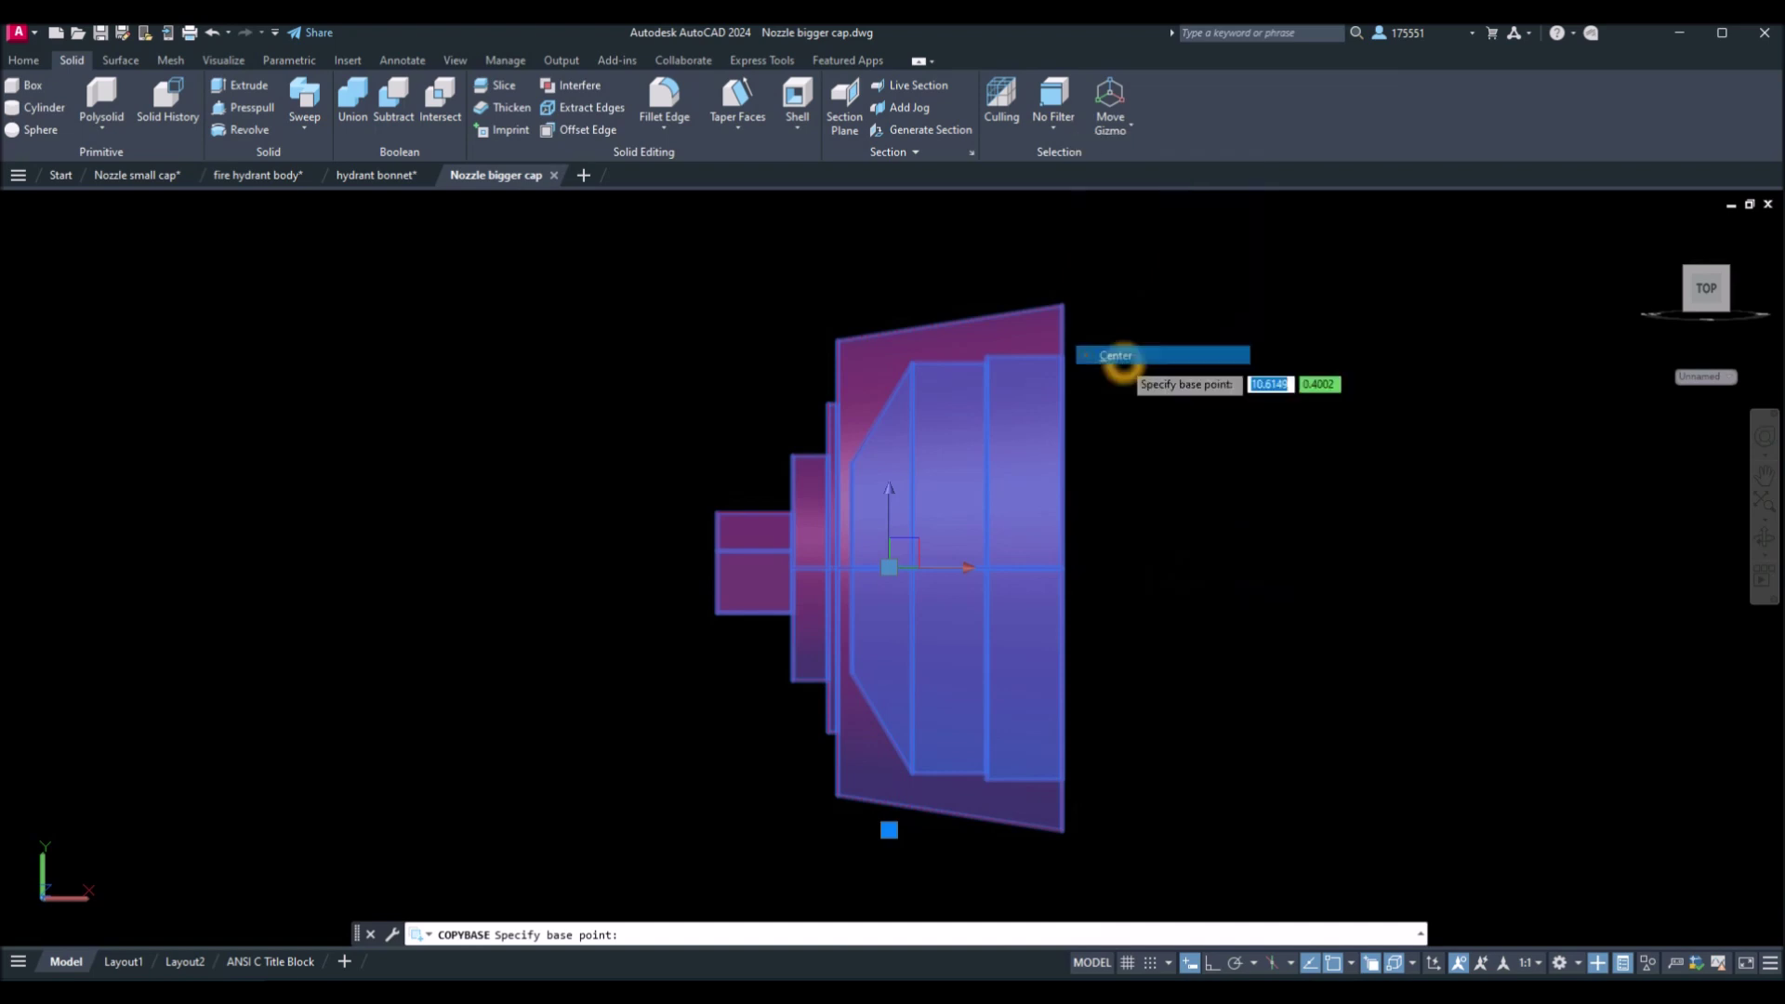
click(1069, 572)
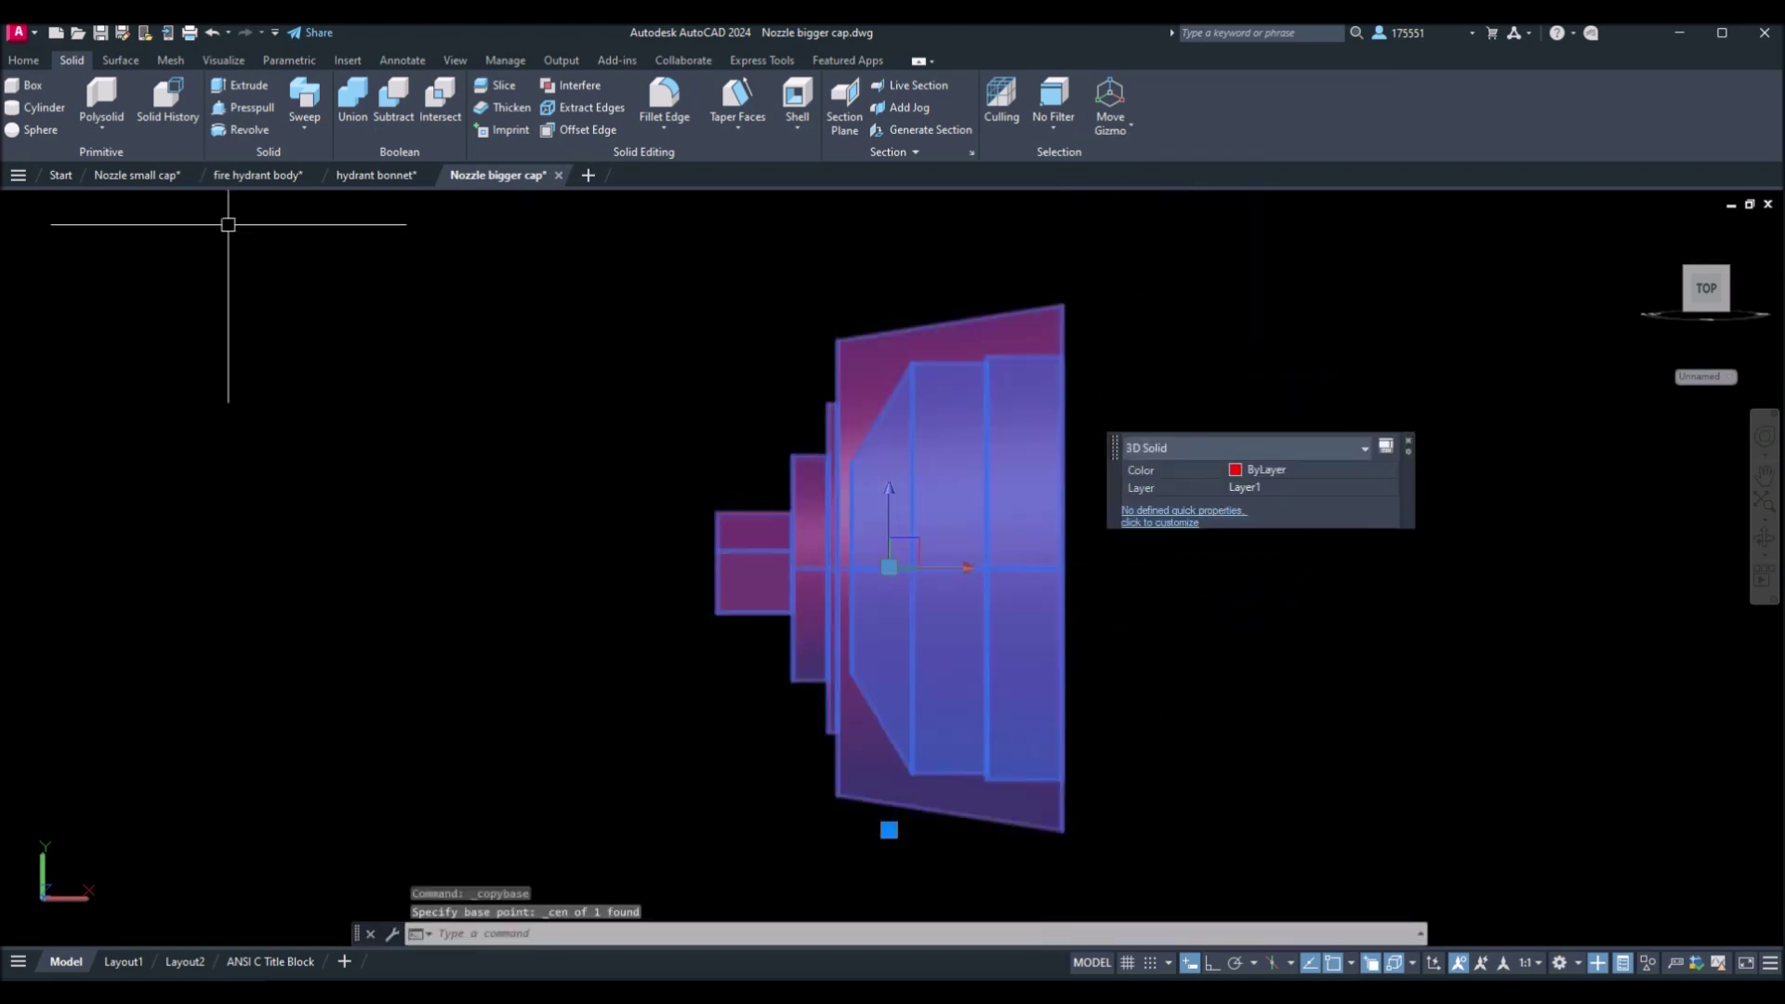
click(242, 177)
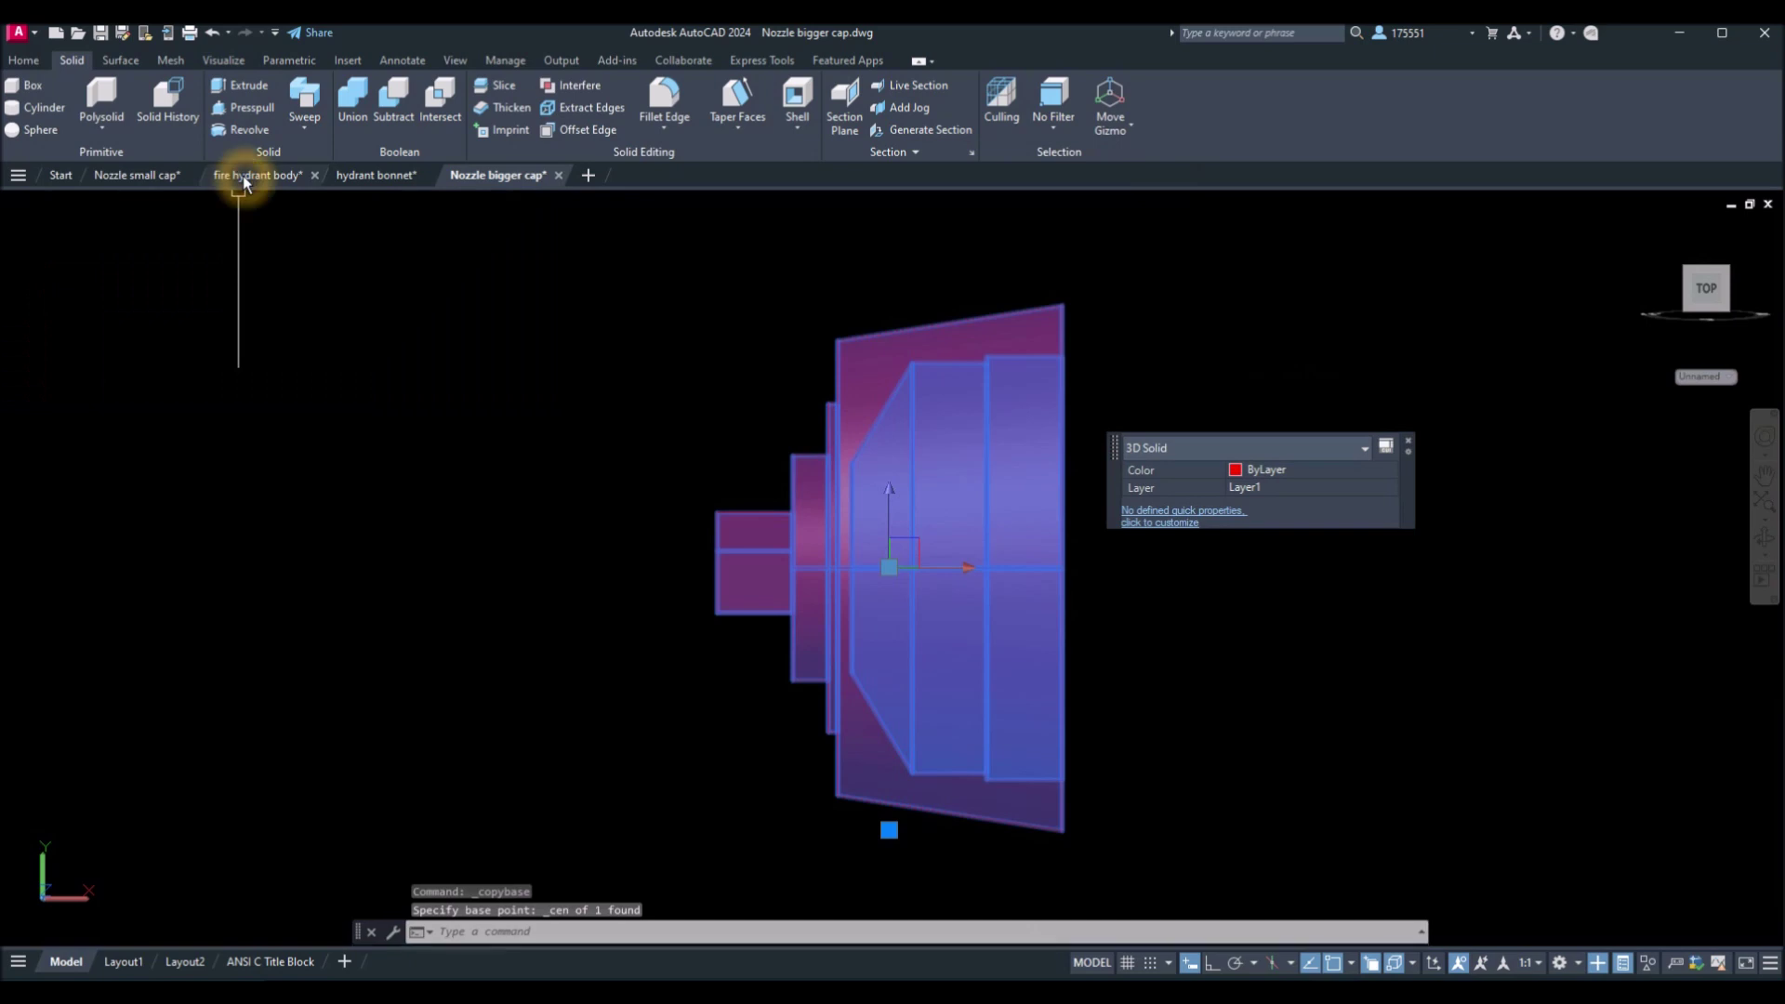
middle_drag(502, 372, 539, 309)
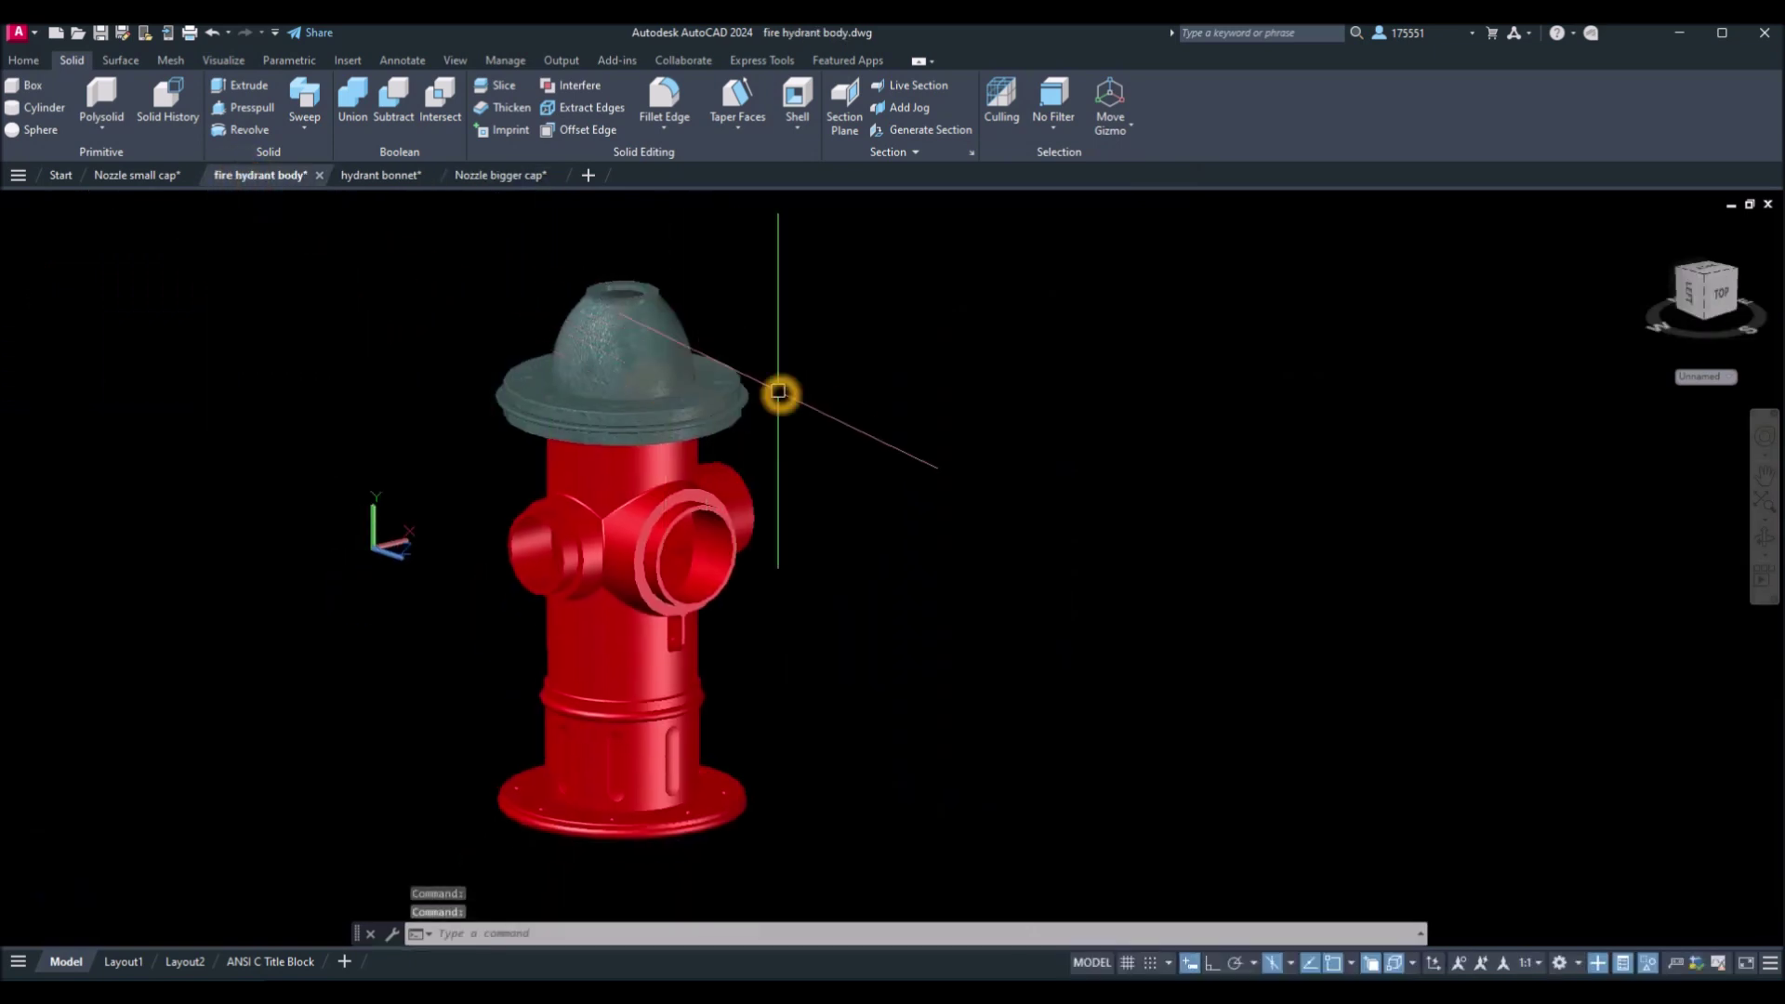
Cancel a first paste and switch the hydrant to the Right preset view.
key(ctrl+v)
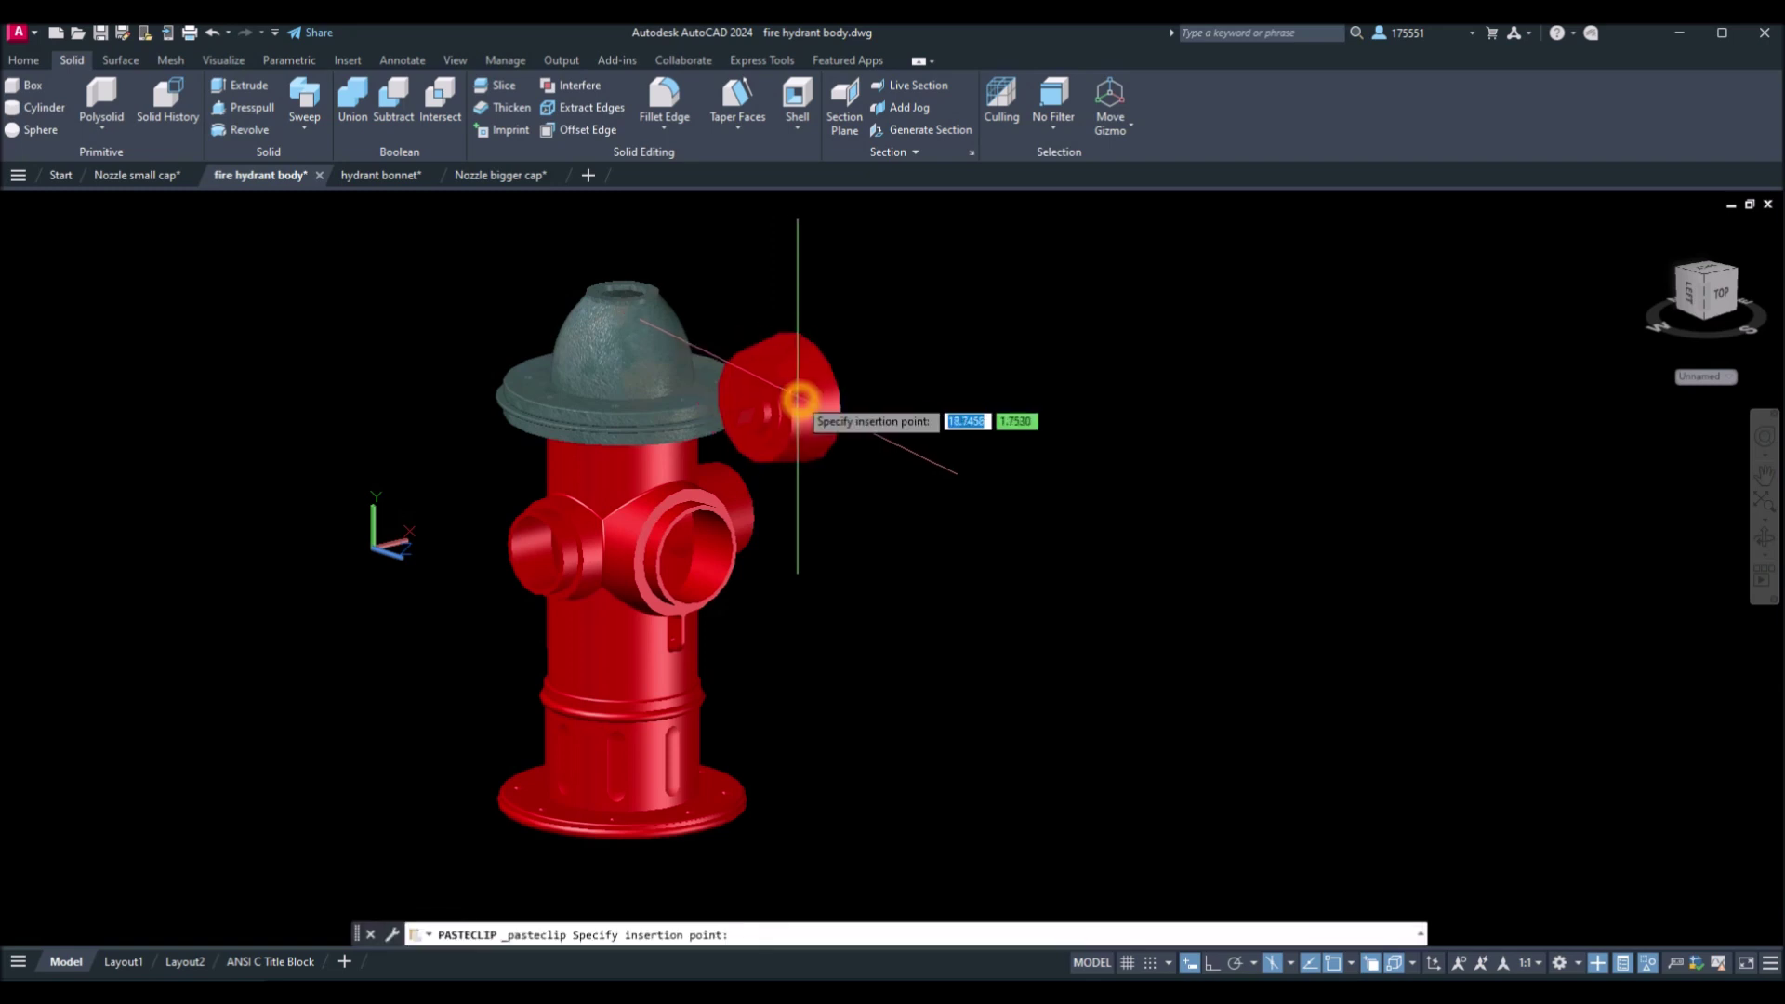
key(Escape)
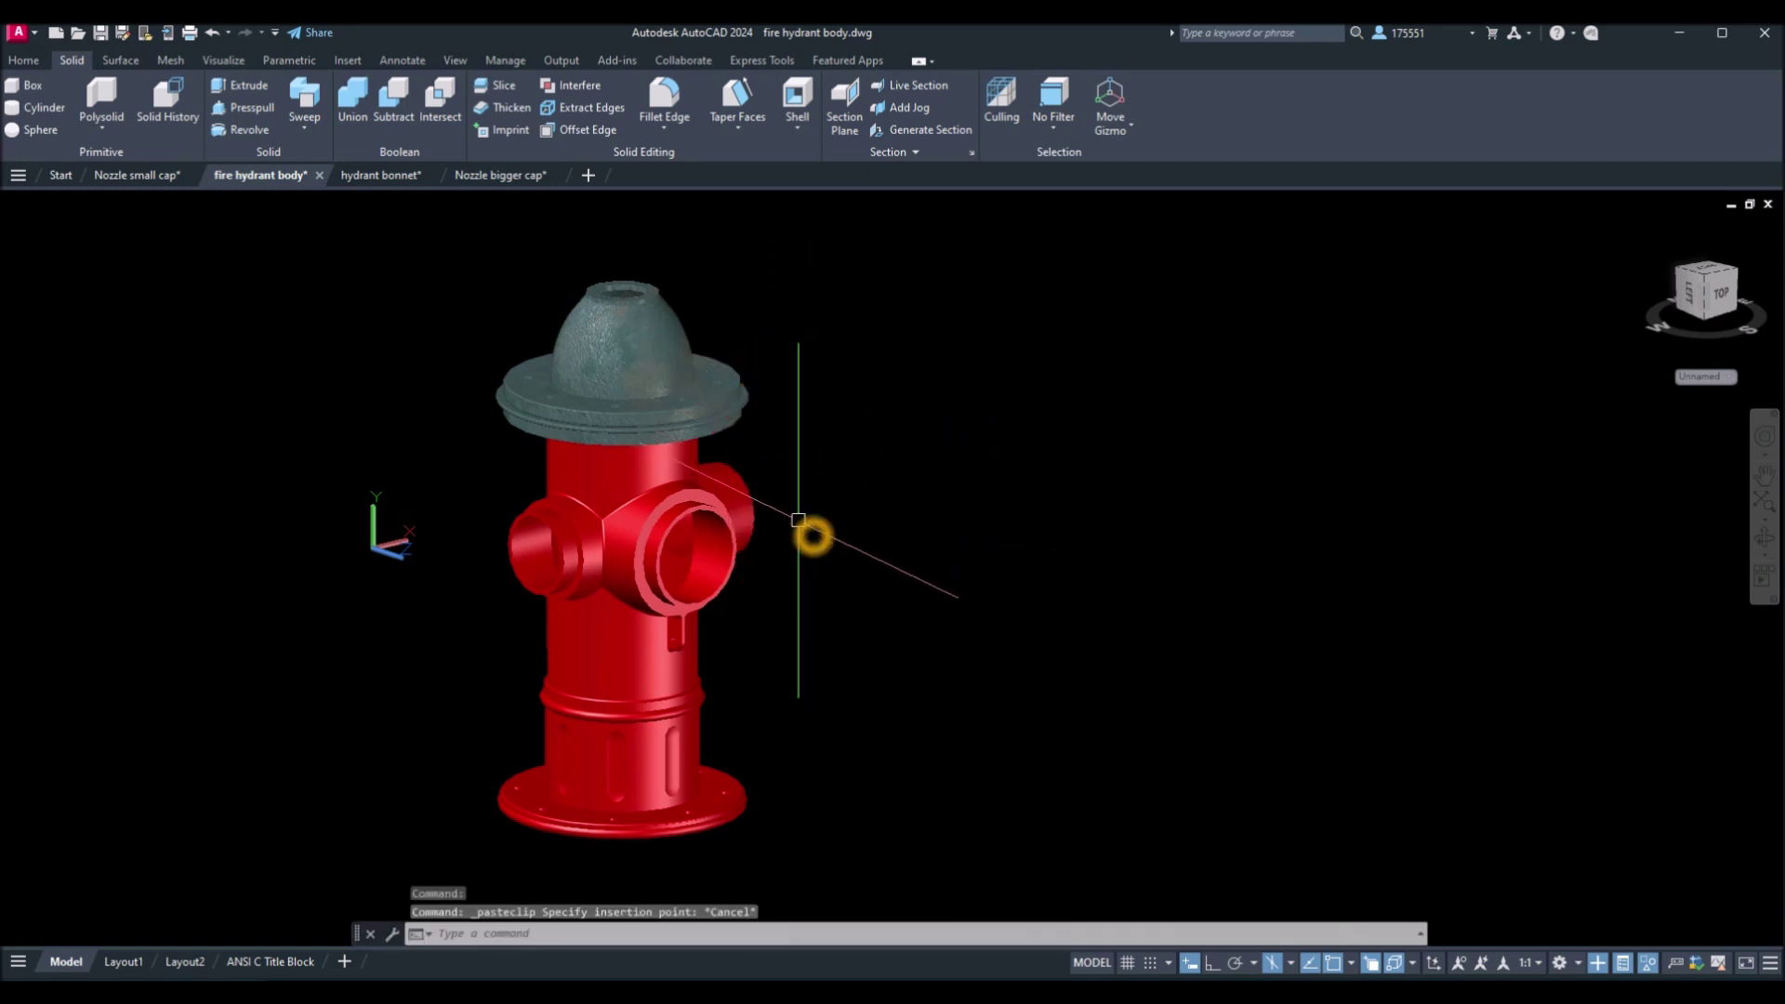
click(37, 204)
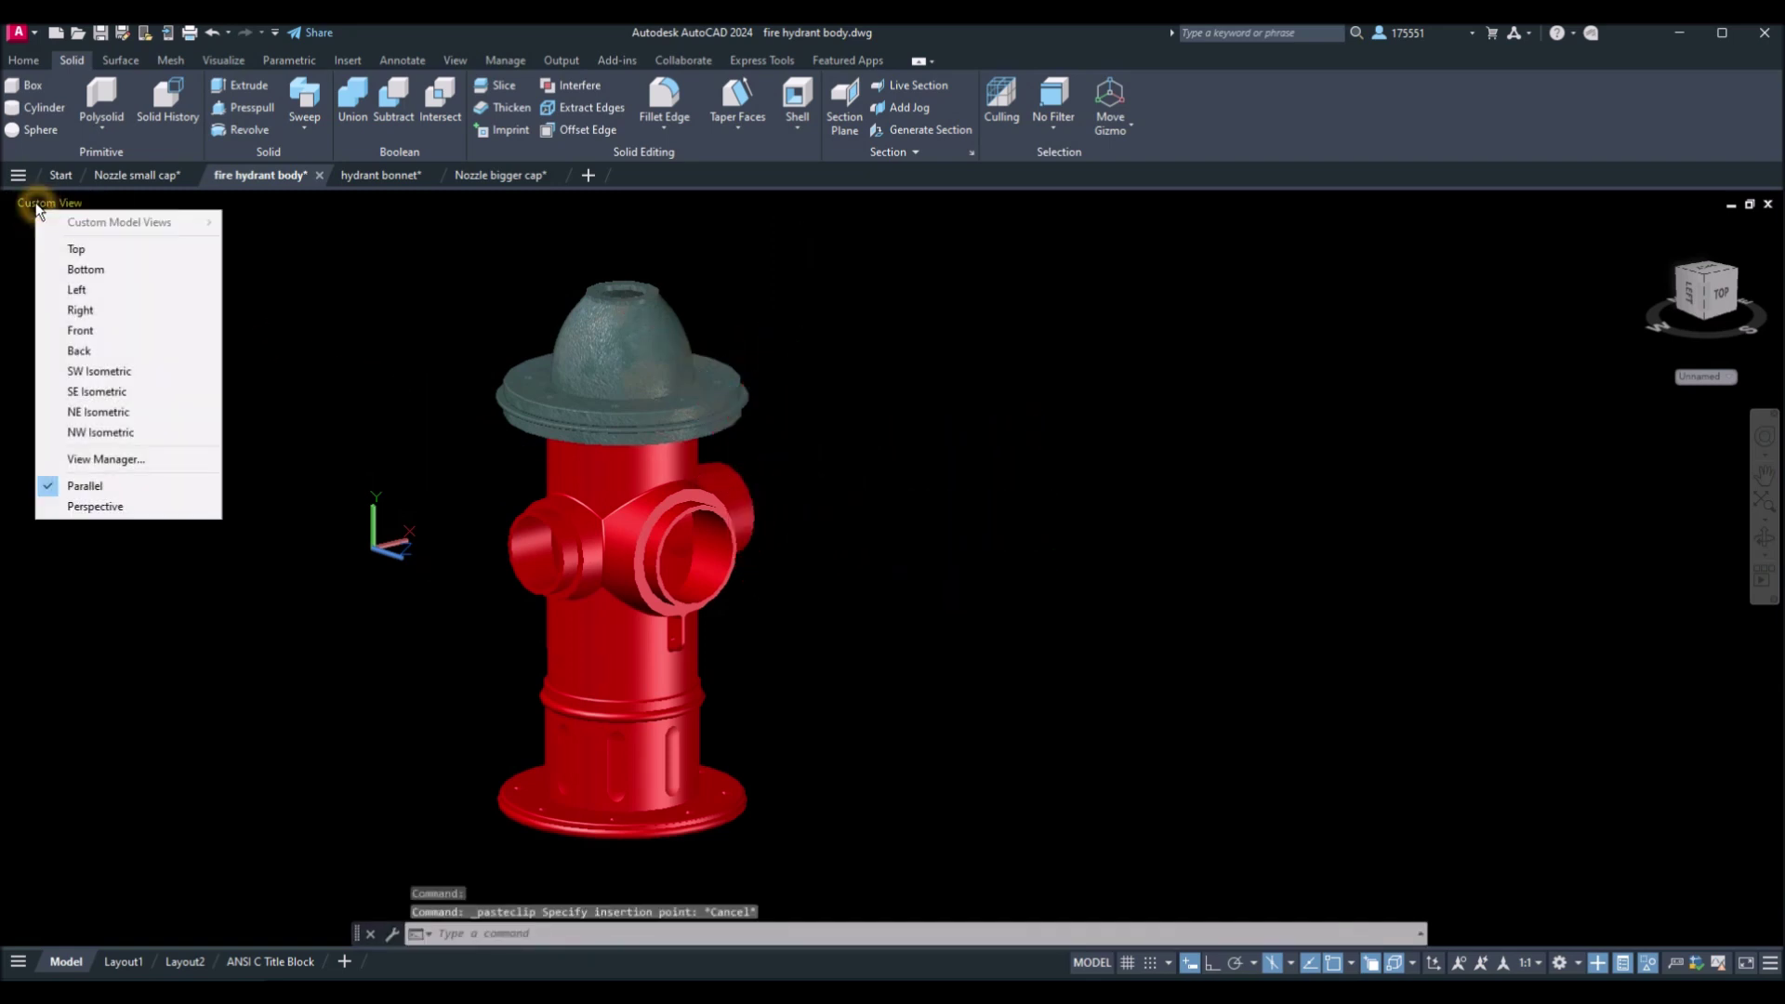
click(93, 316)
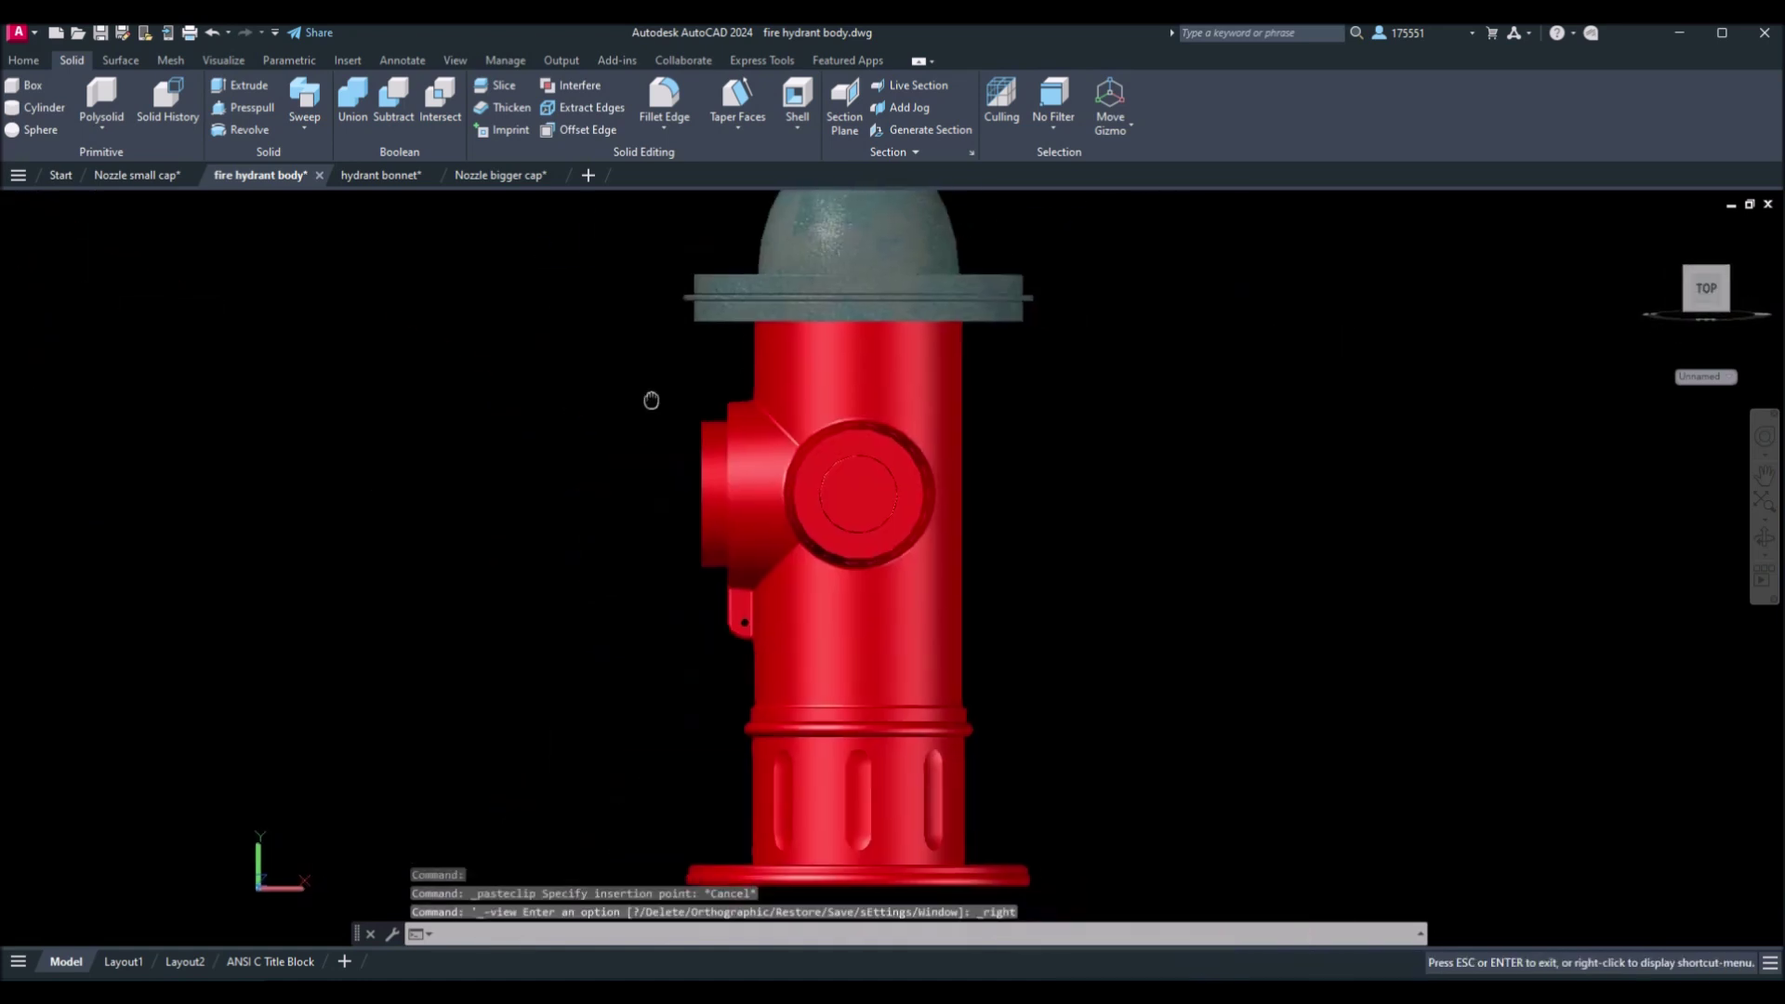
Paste the bigger nozzle cap into the hydrant drawing, viewing the nozzles in perspective.
key(ctrl+v)
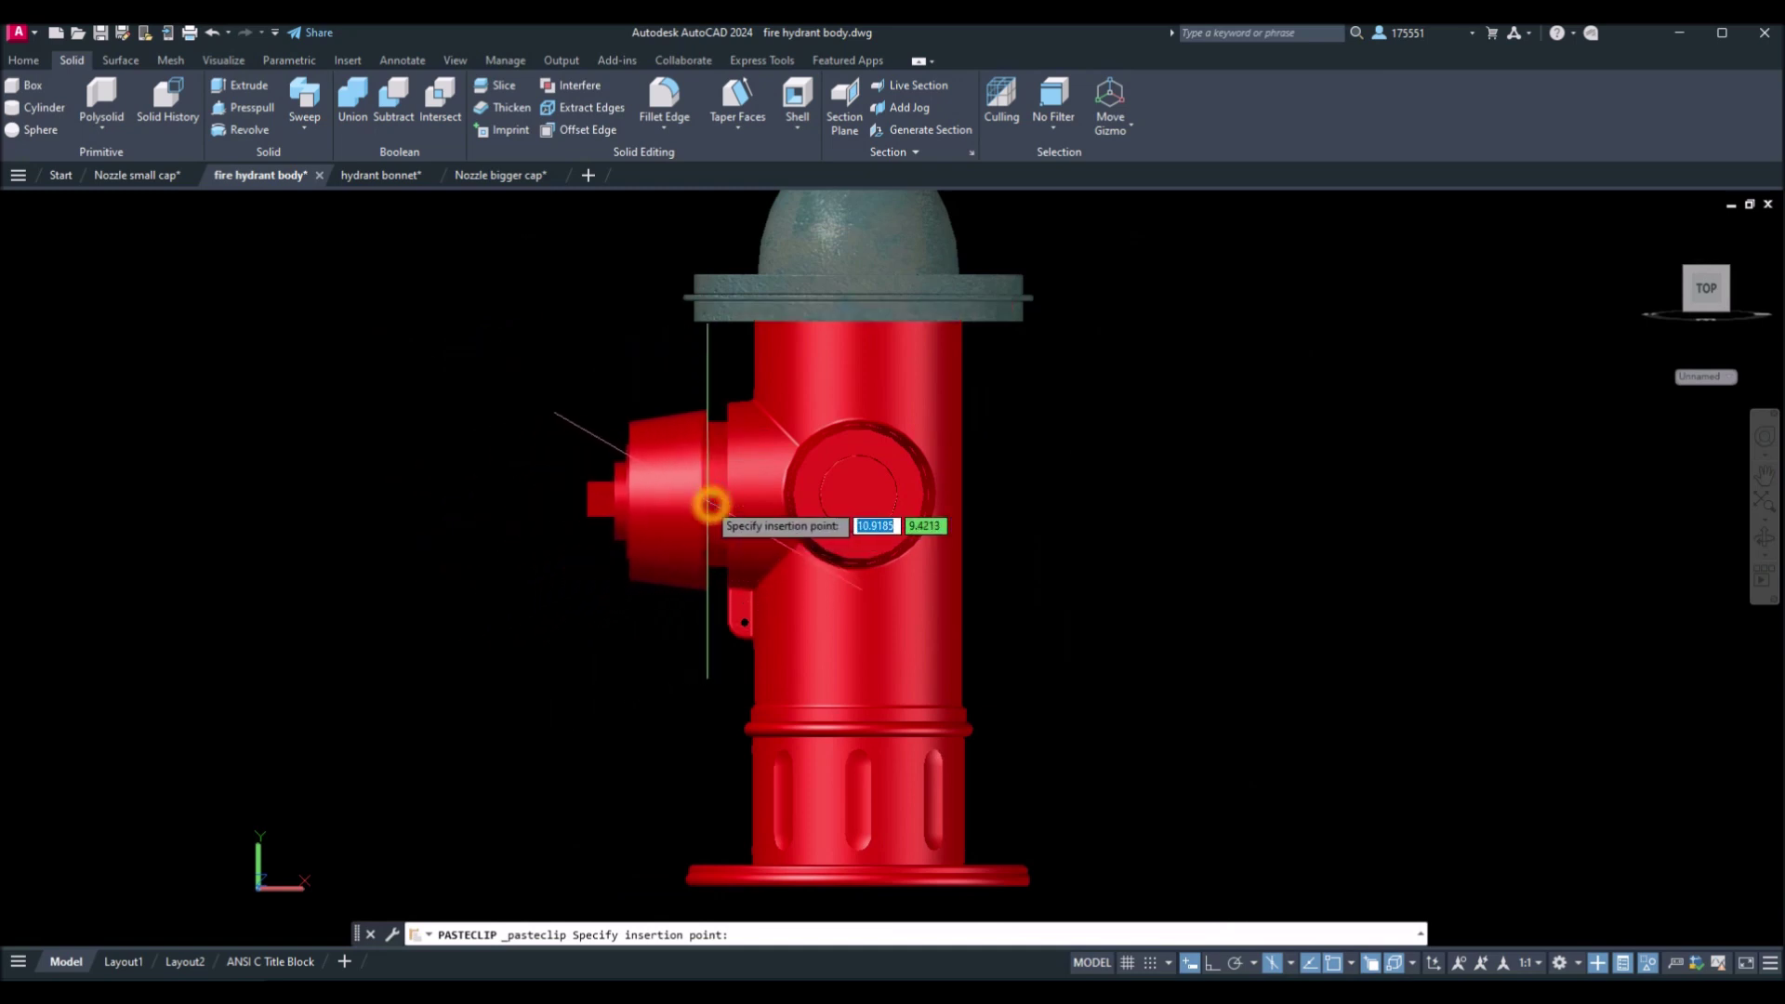
scroll(666, 506, down, 3)
scroll(668, 506, up, 4)
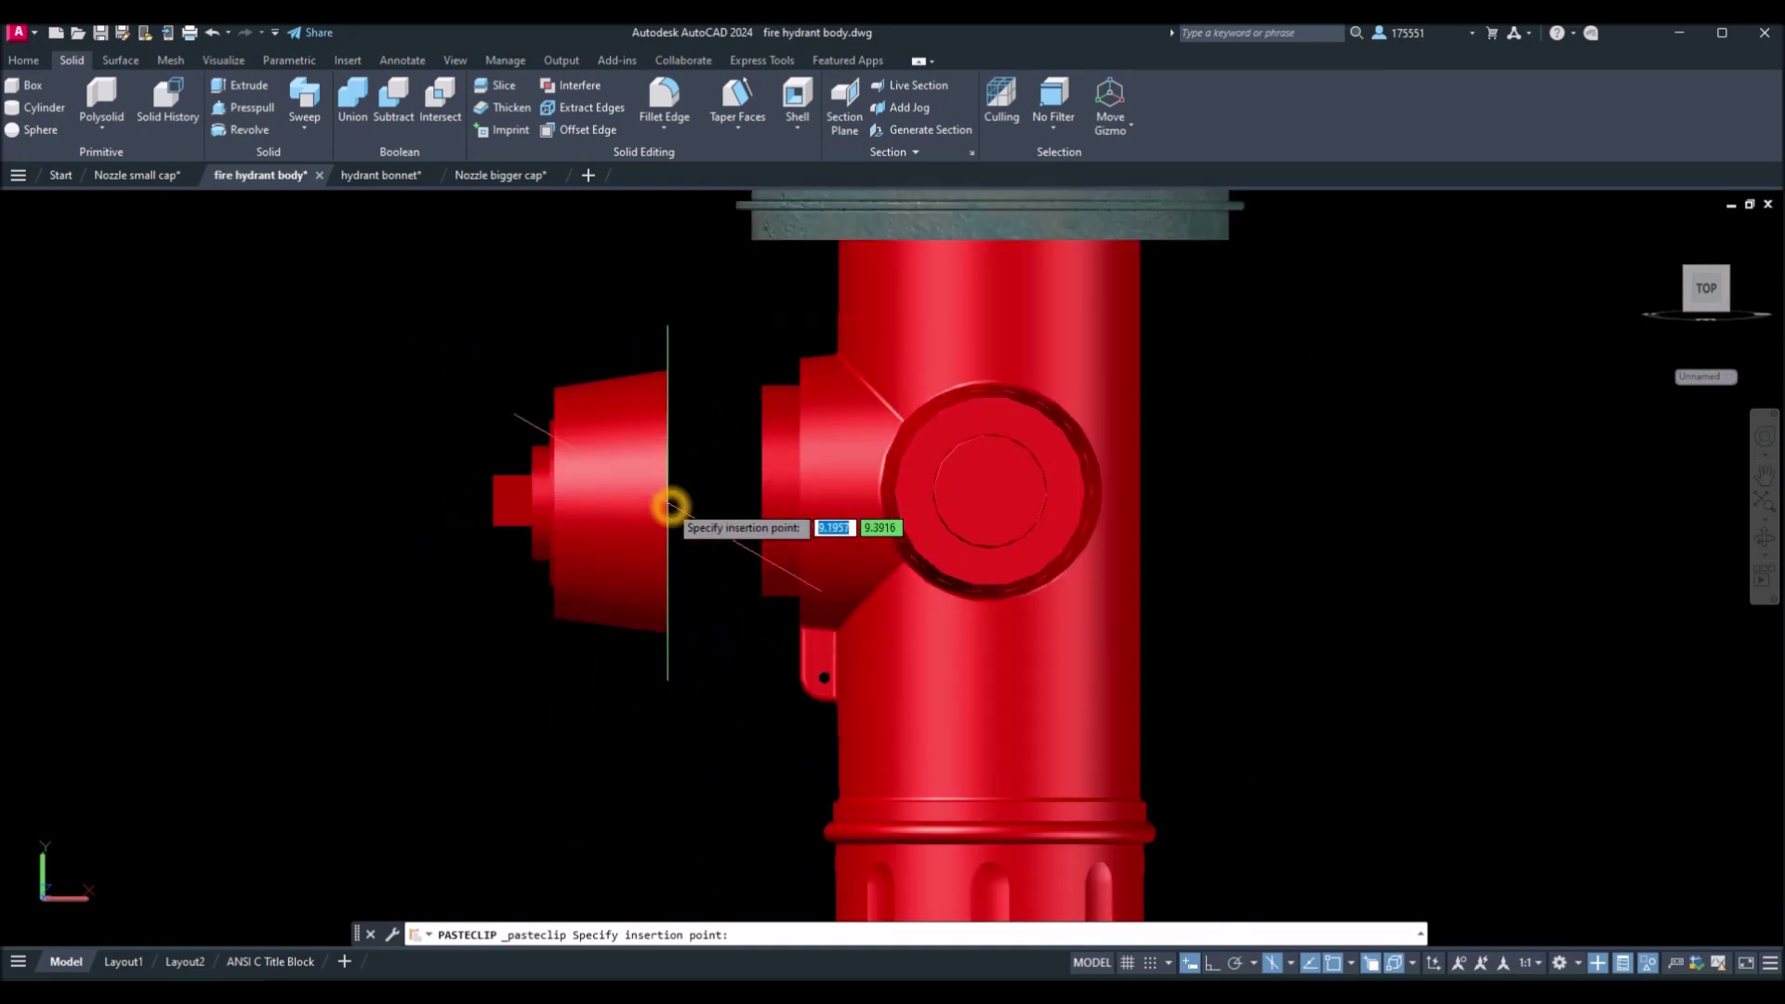
shift+middle_drag(668, 506, 805, 518)
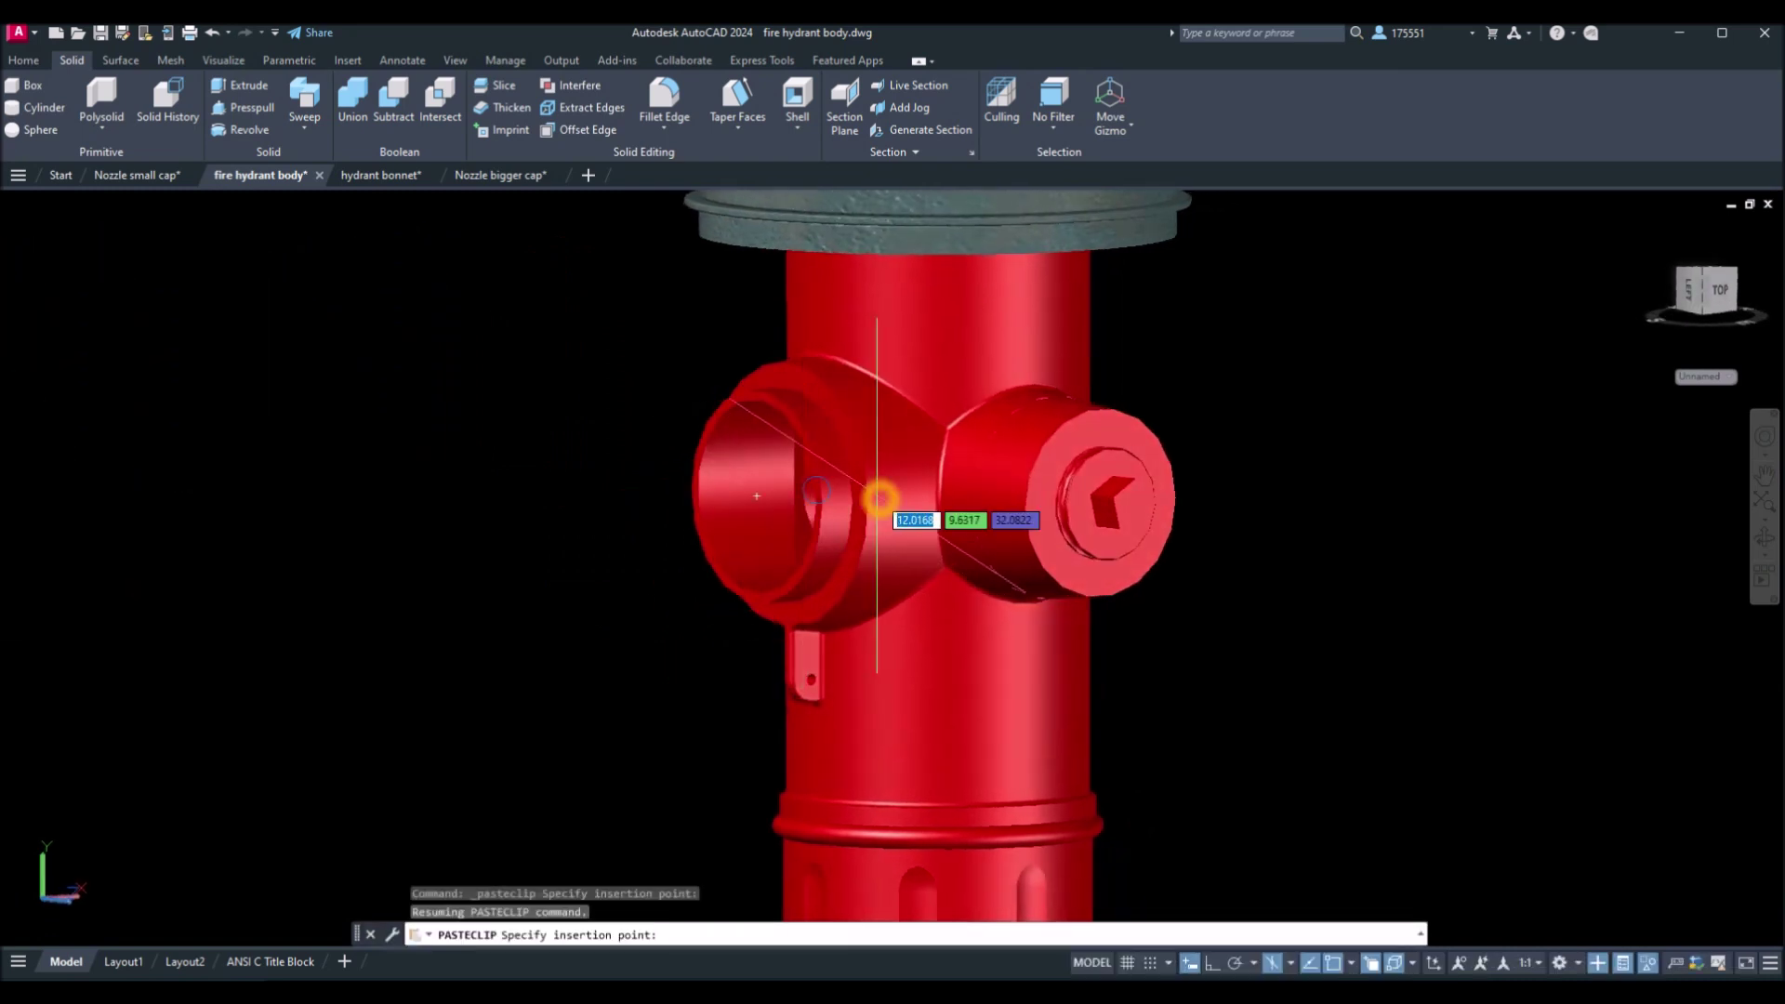
mouse_move(498, 506)
shift+middle_down()
mouse_move(521, 490)
mouse_move(471, 493)
shift+middle_up()
scroll(1030, 472, down, 3)
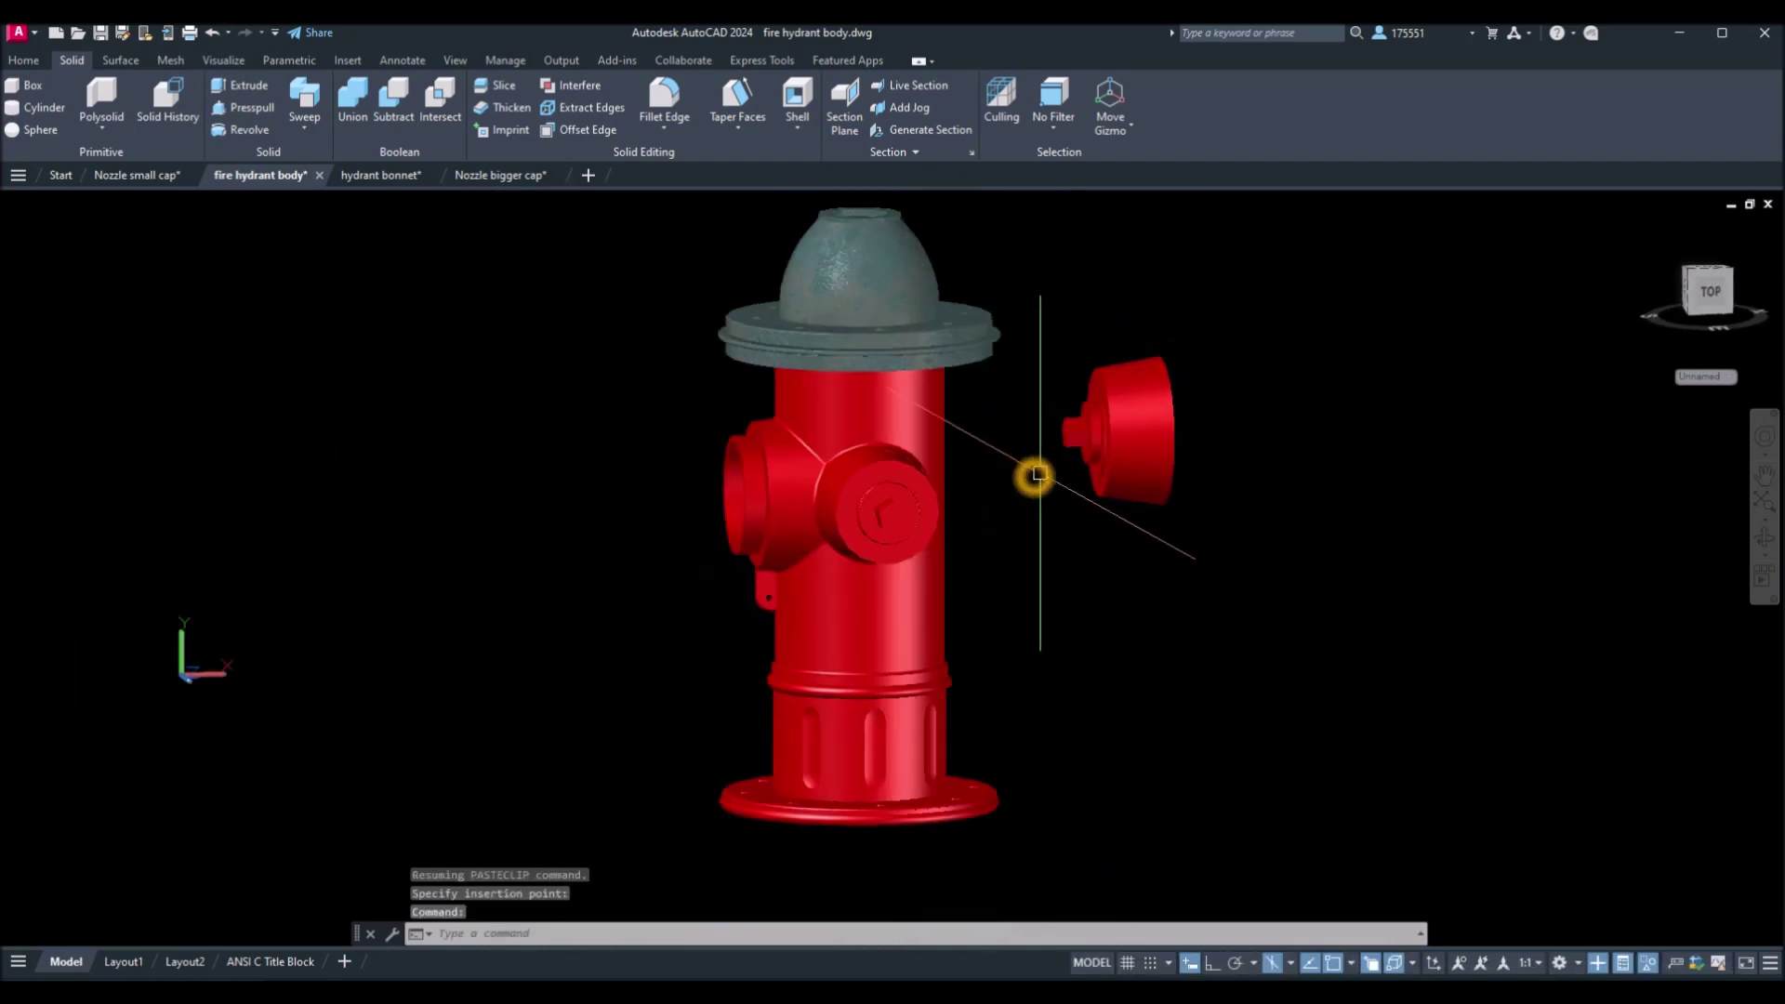
Move the pasted bigger cap to a spot beside the hydrant.
click(1114, 475)
right_click(1269, 476)
click(1306, 597)
click(1315, 583)
click(671, 620)
shift+middle_drag(619, 600, 494, 608)
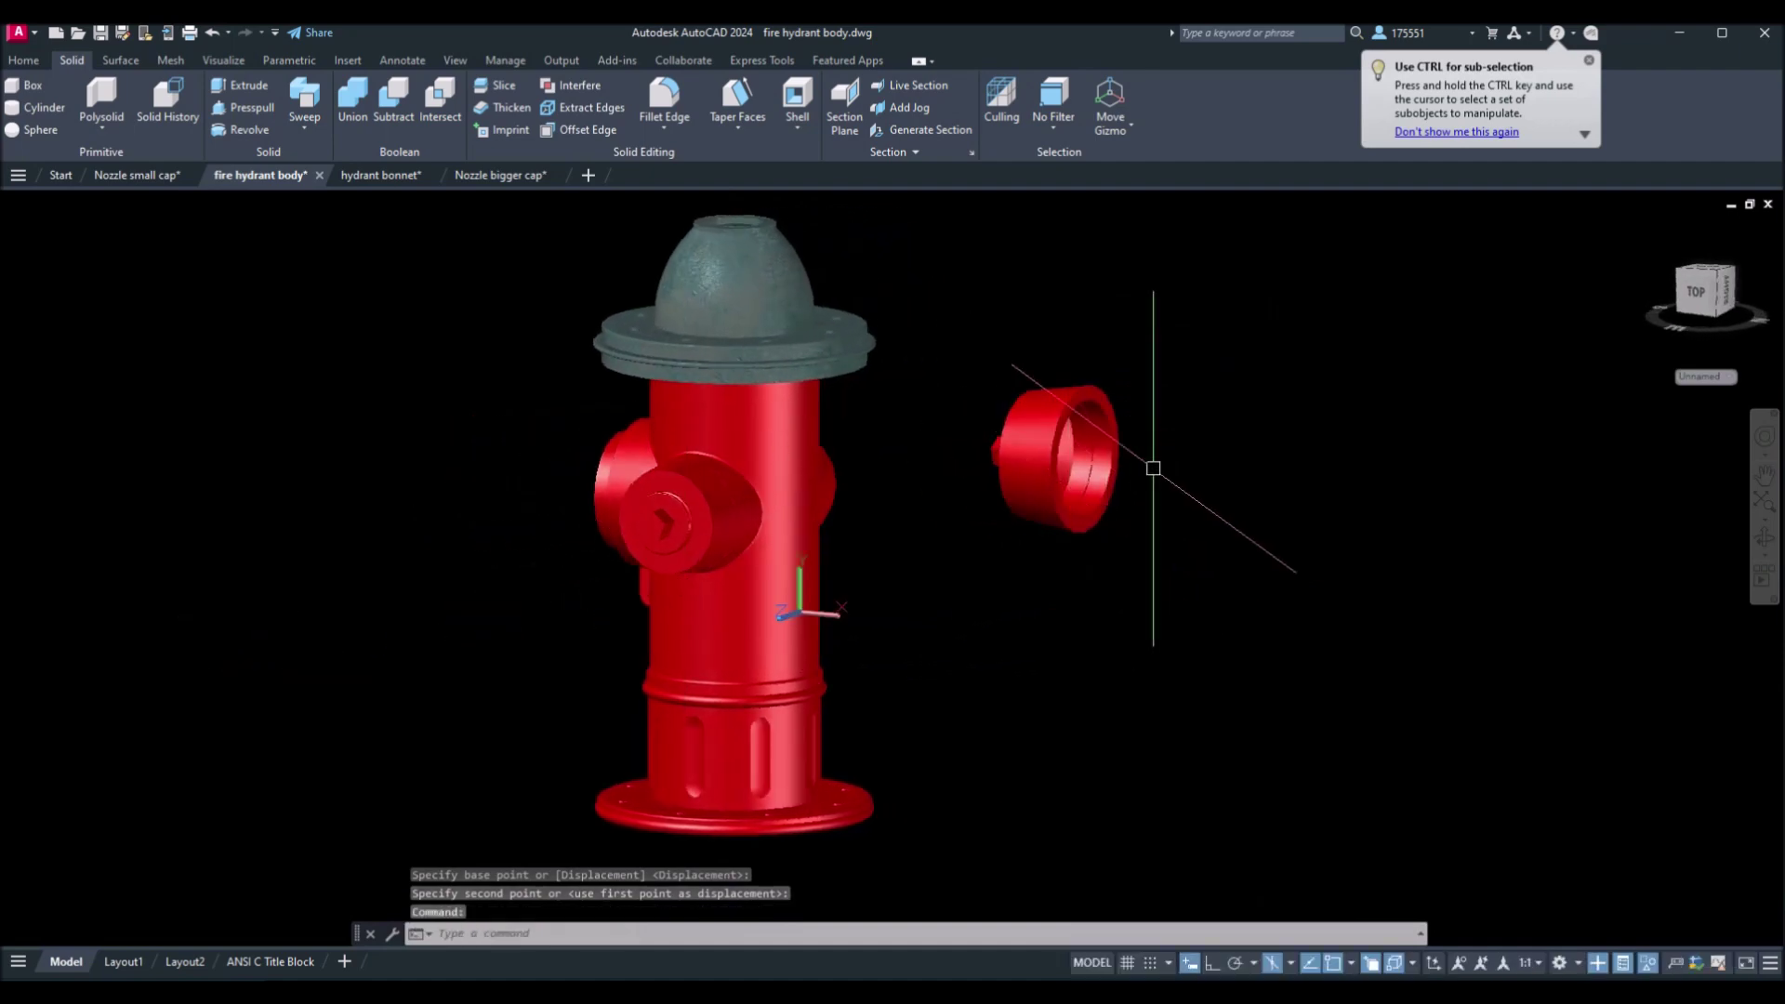
Move the bigger cap from its circle centre onto a Quadrant point of the left nozzle.
scroll(1131, 426, up, 4)
click(1104, 418)
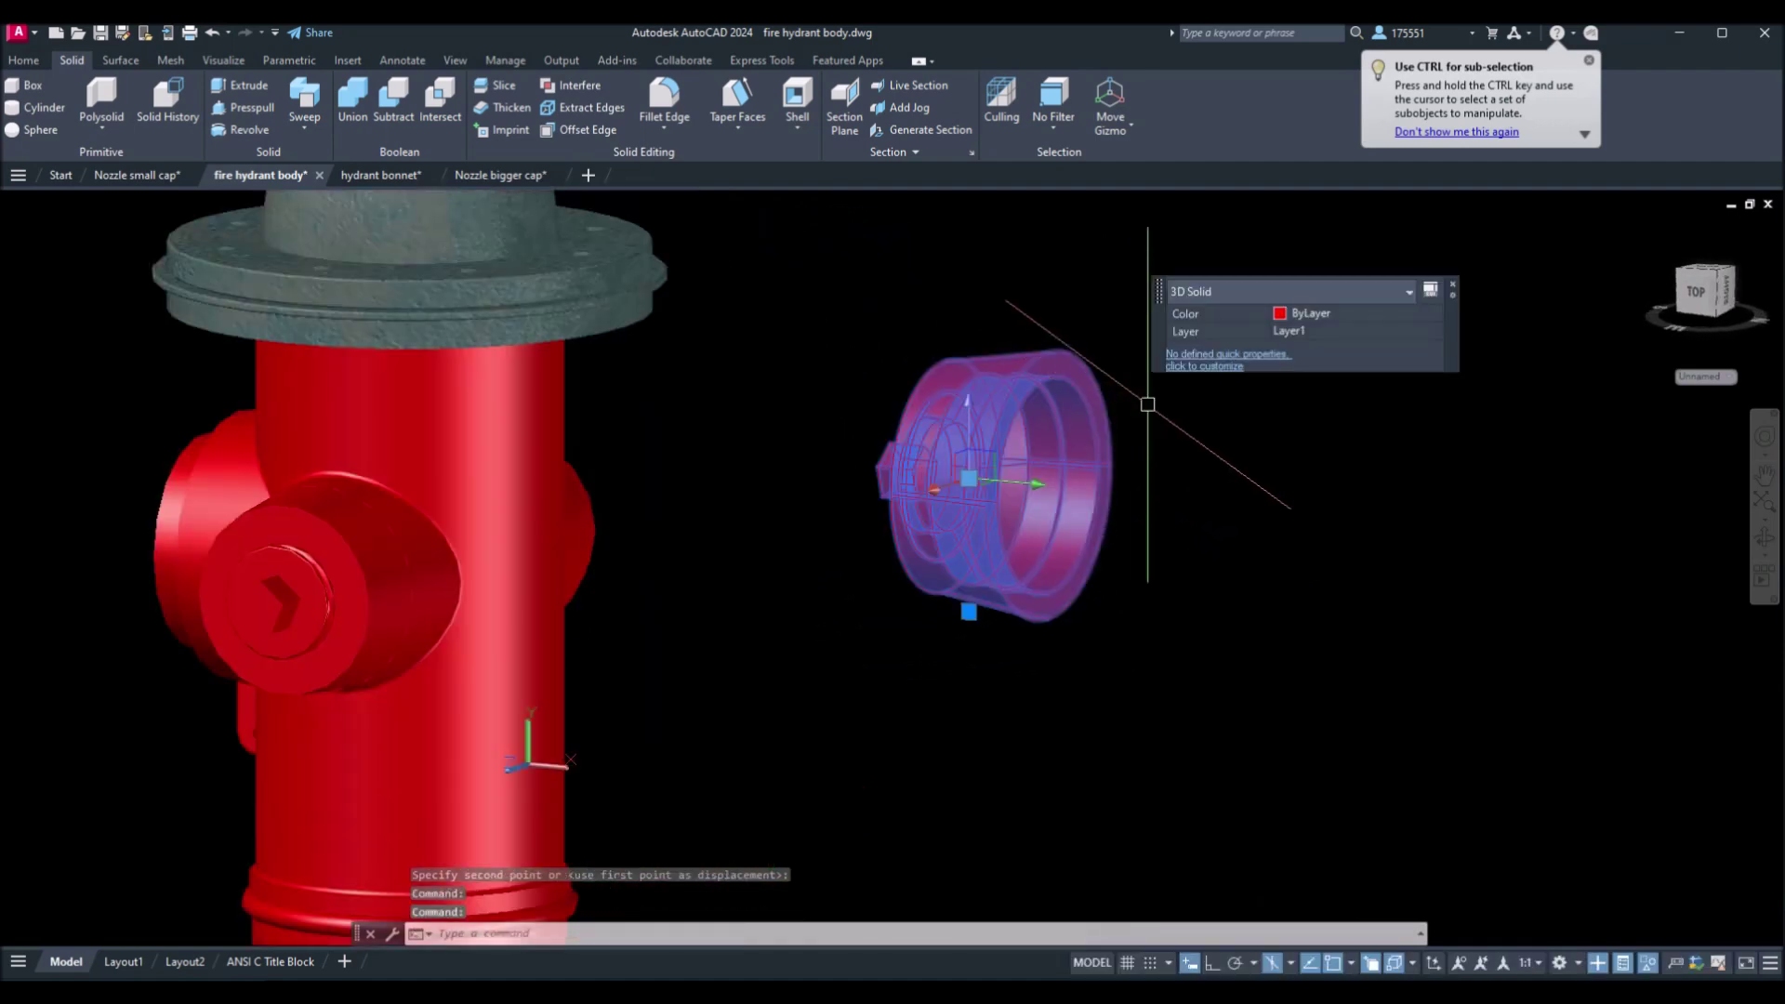
right_click(1133, 393)
click(1173, 529)
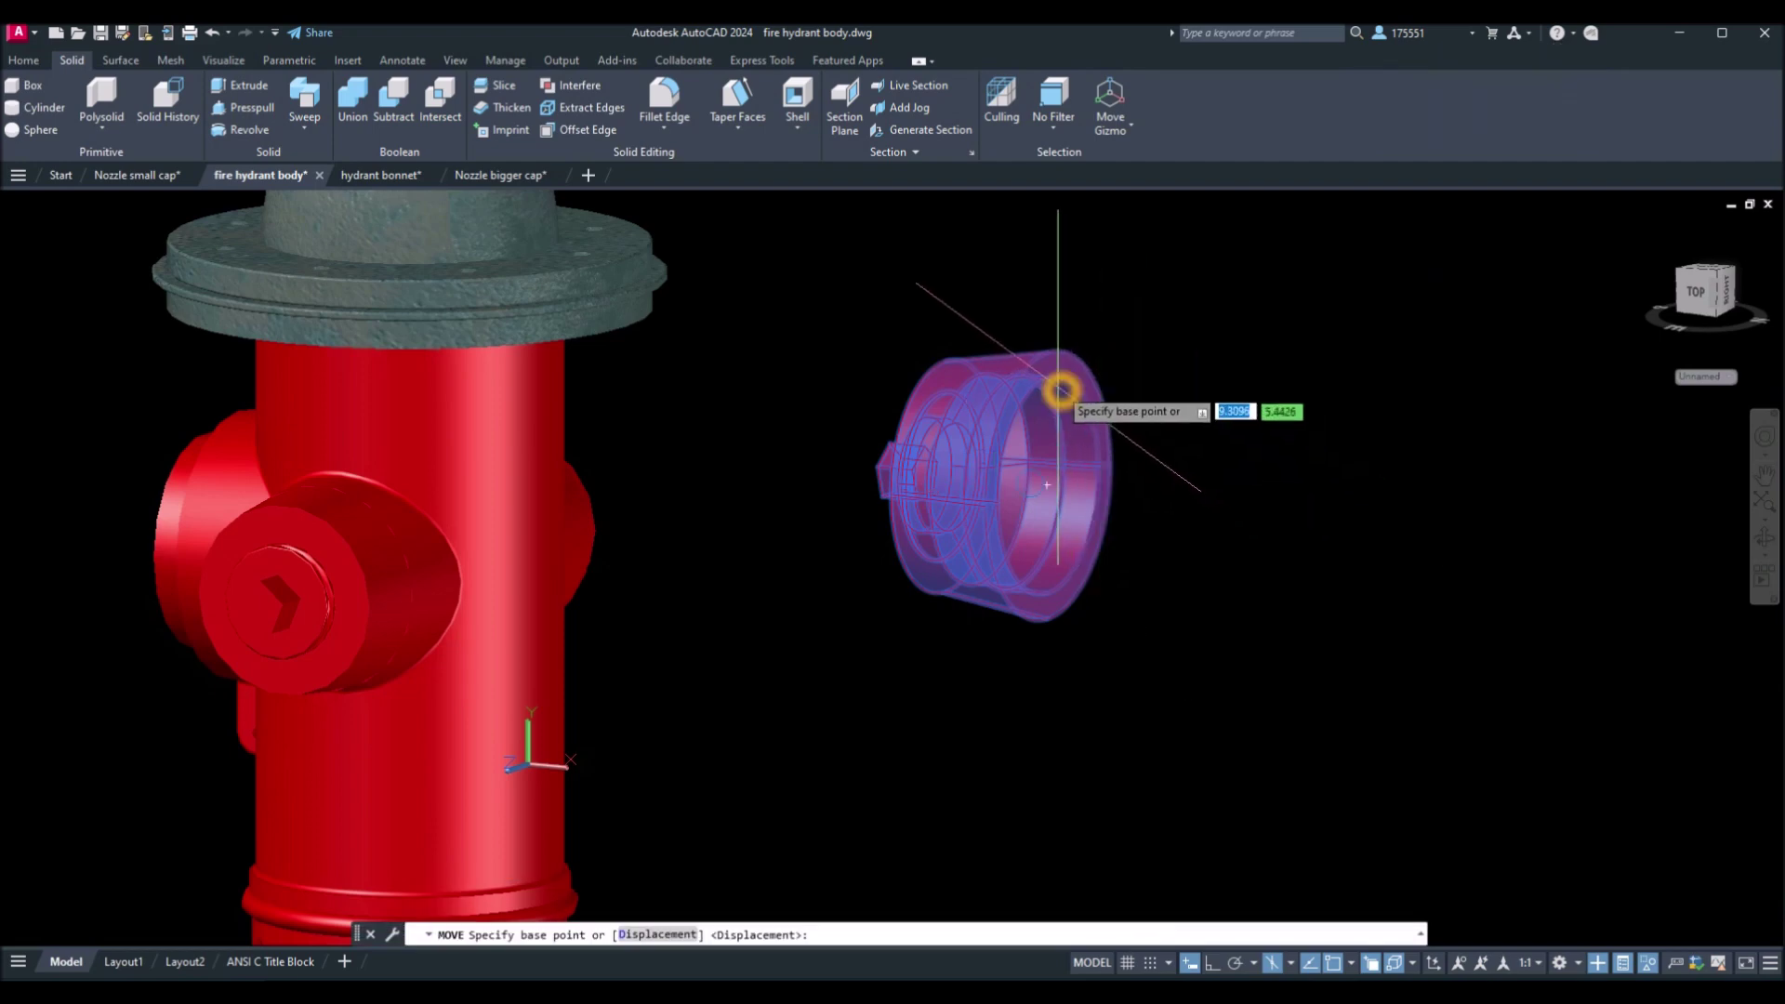
click(1059, 386)
shift+middle_drag(834, 467, 976, 462)
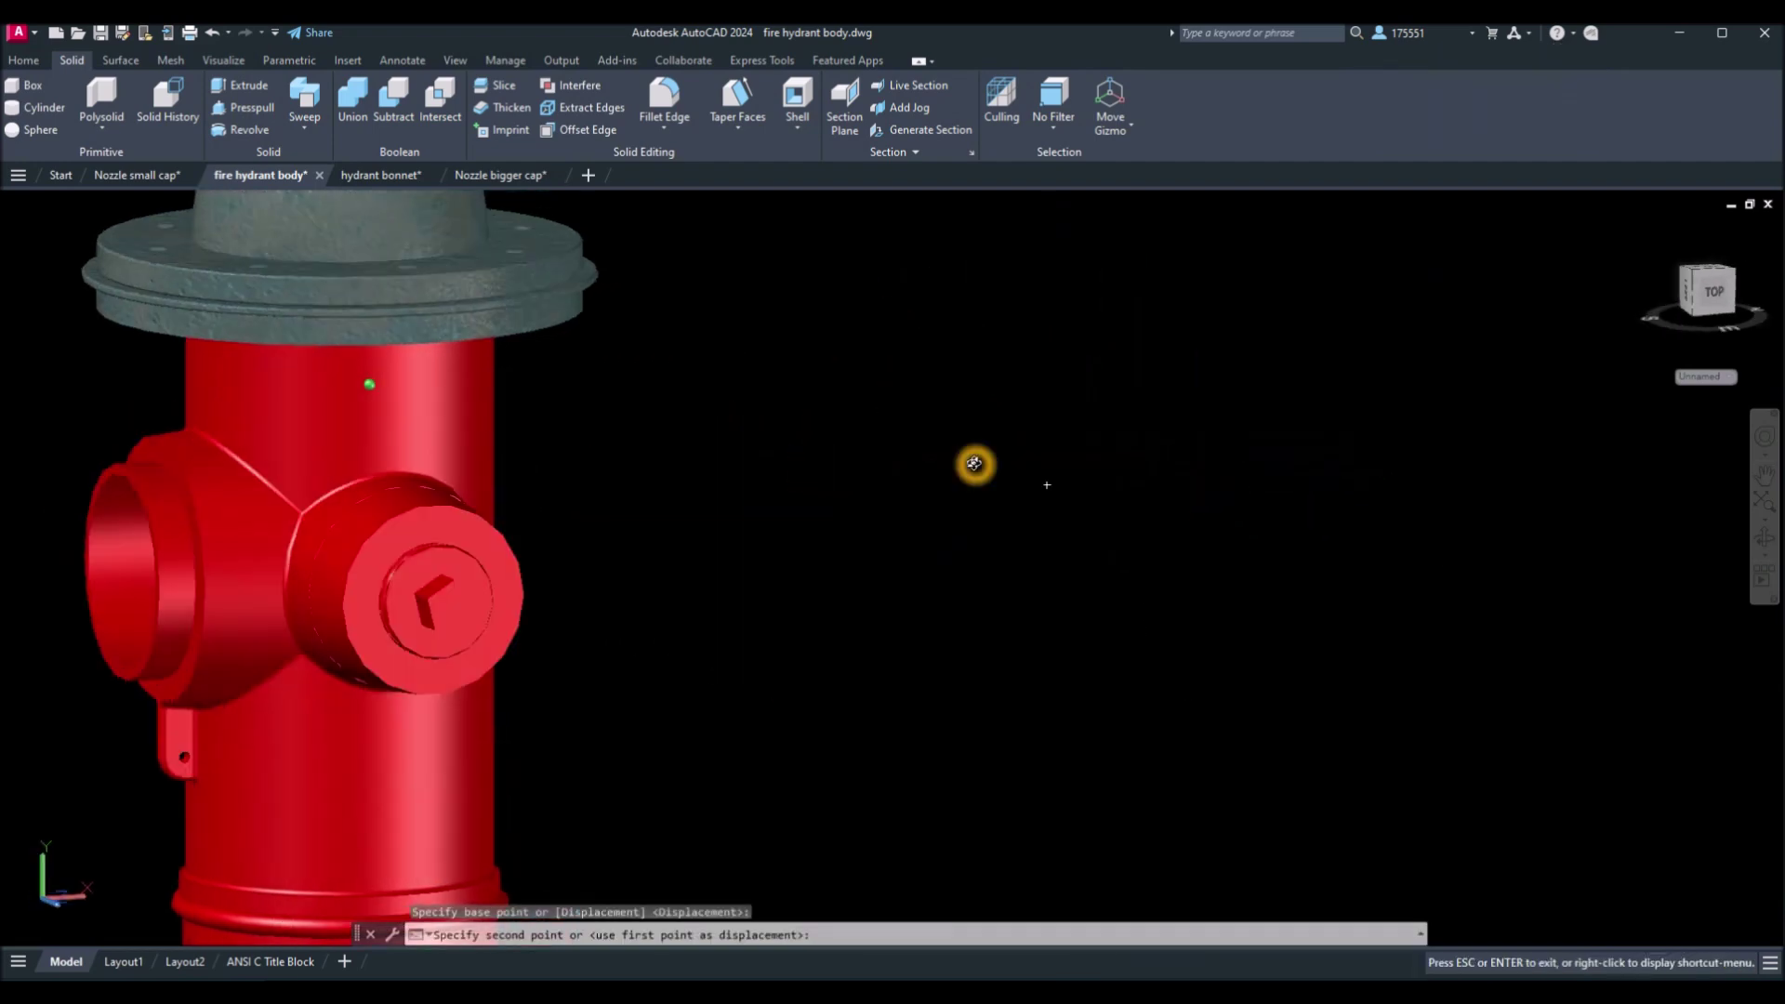
middle_drag(437, 516, 883, 521)
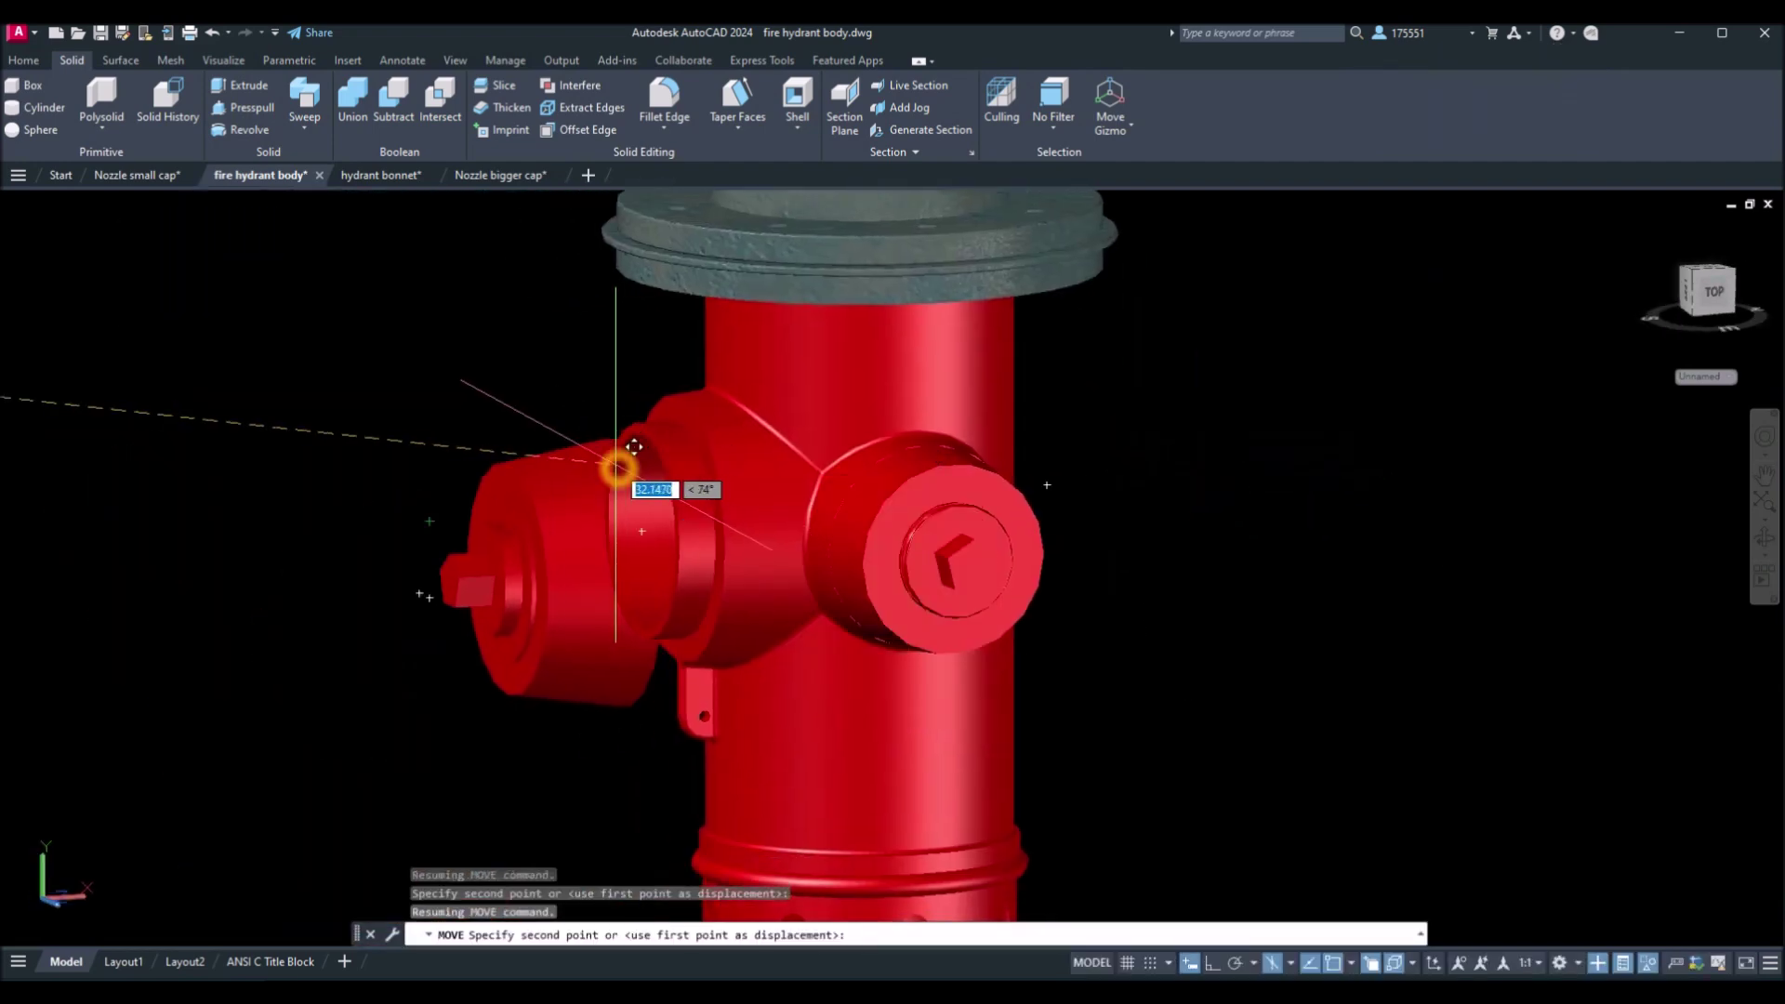
scroll(642, 449, up, 3)
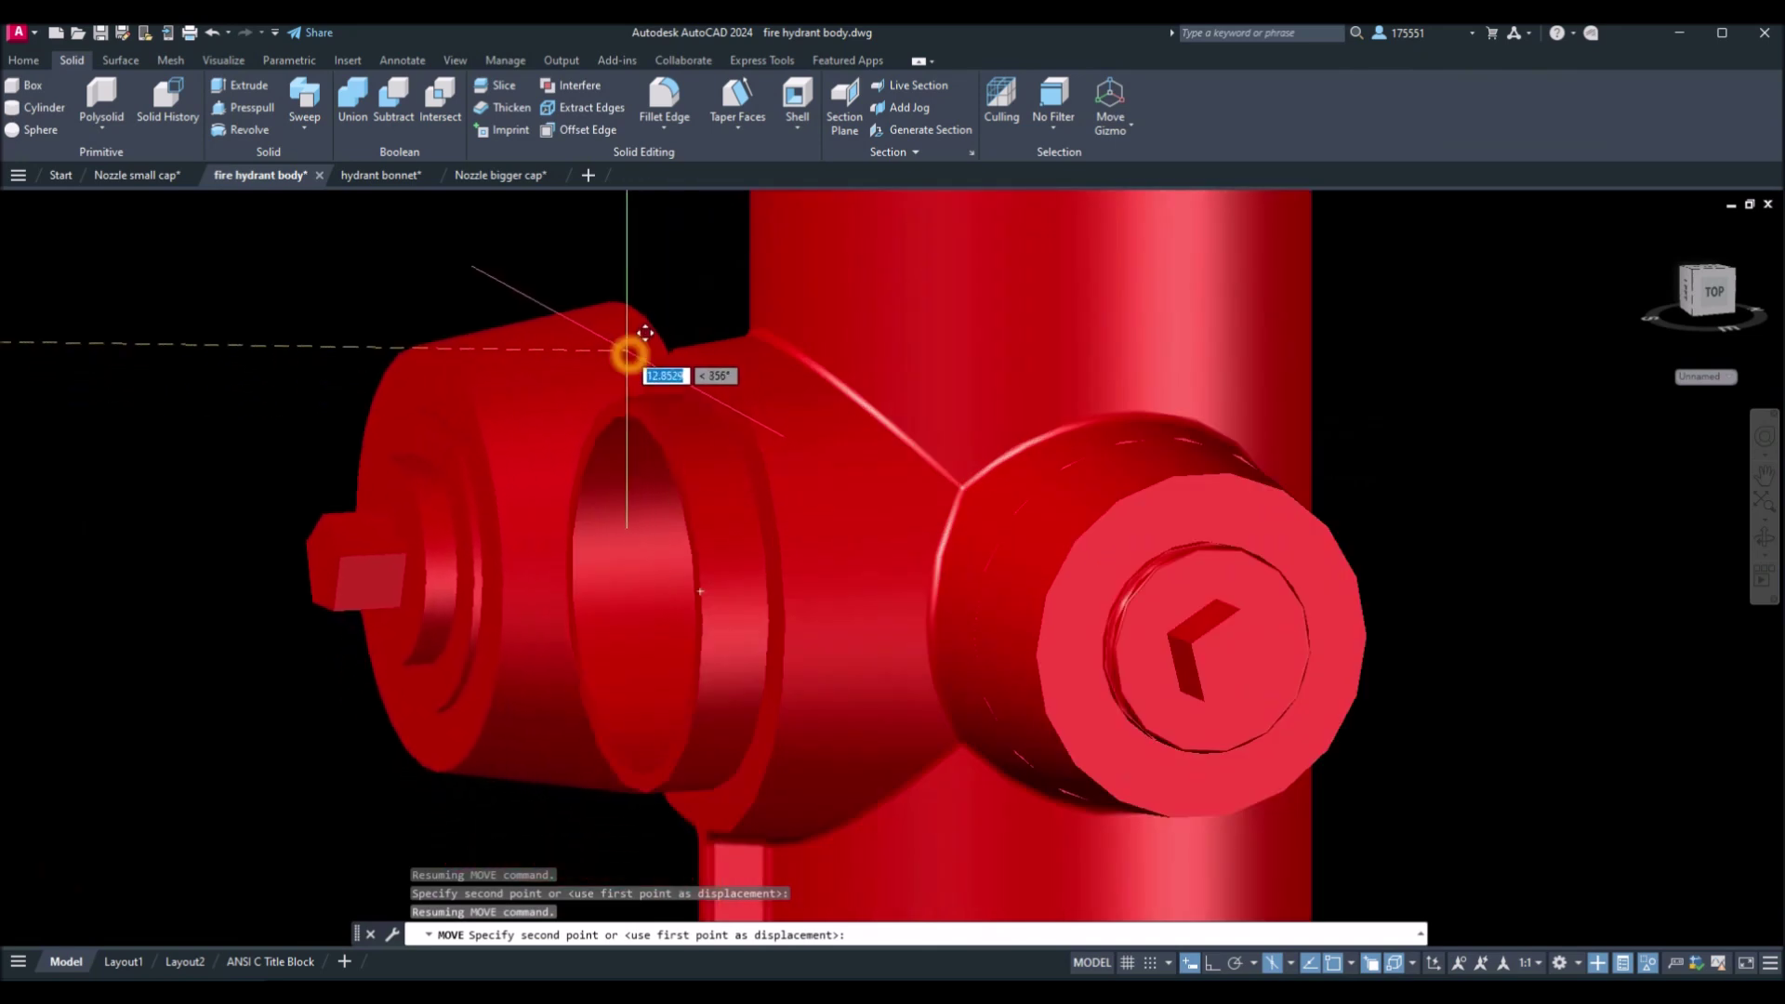
shift+right_click(645, 332)
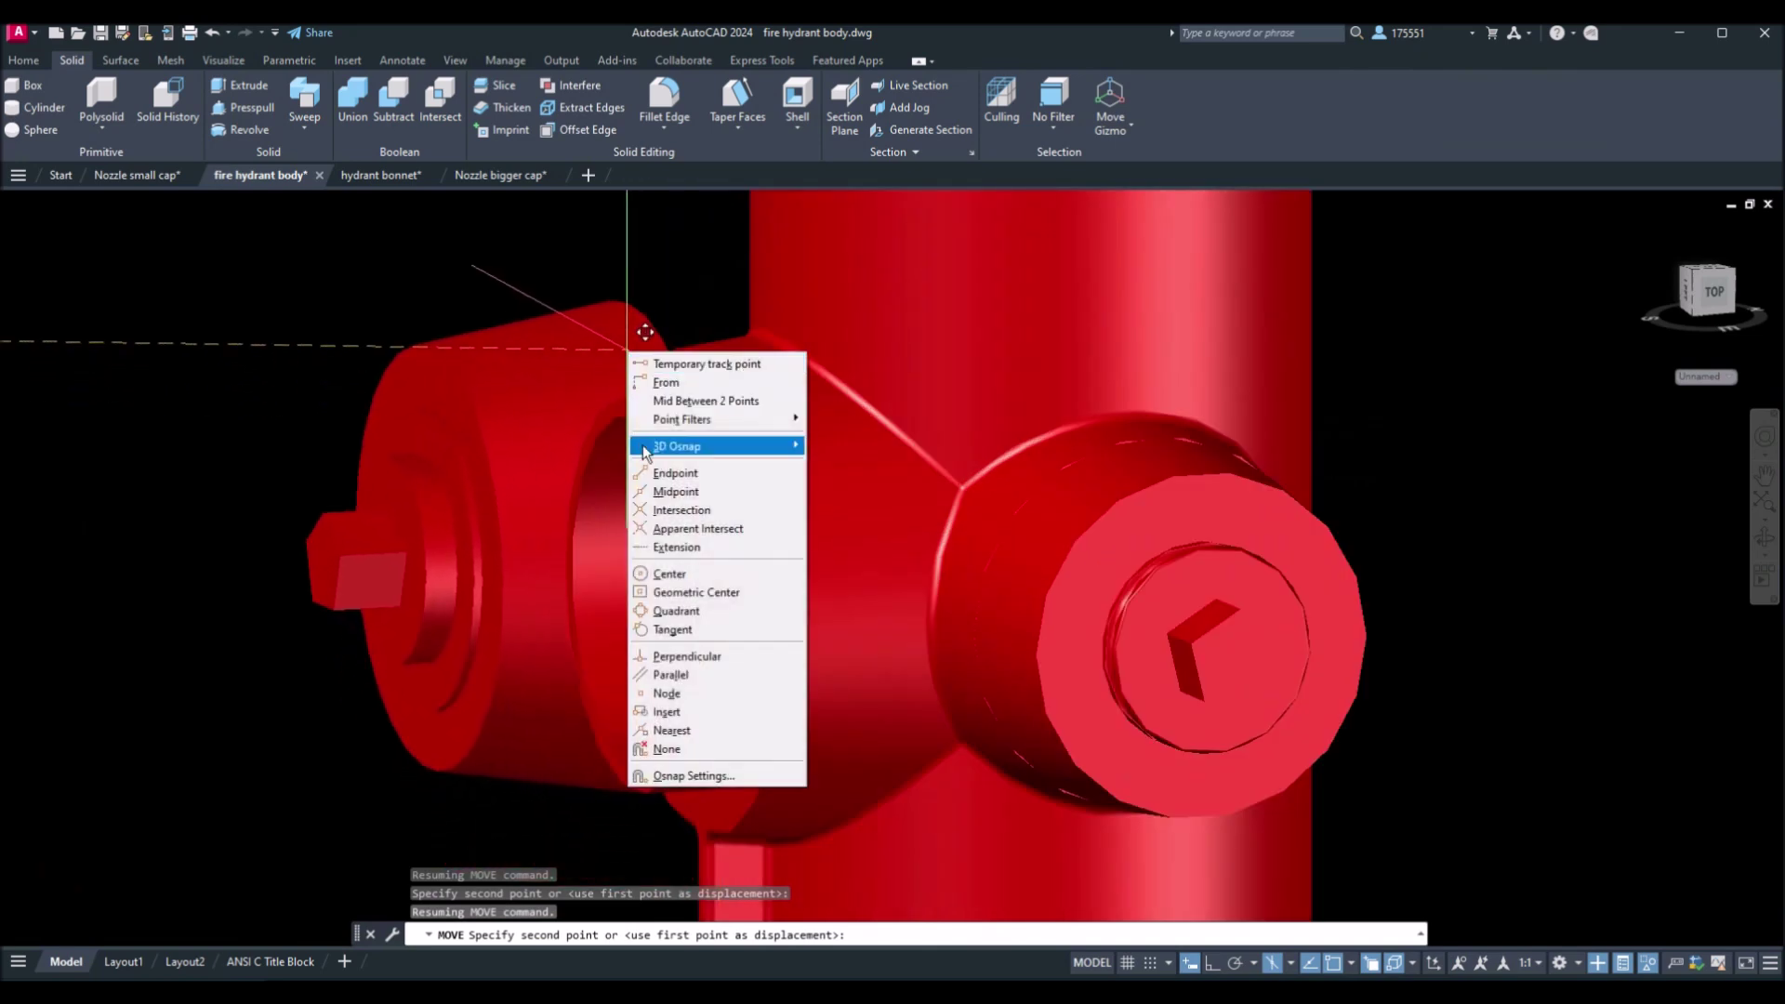
click(686, 611)
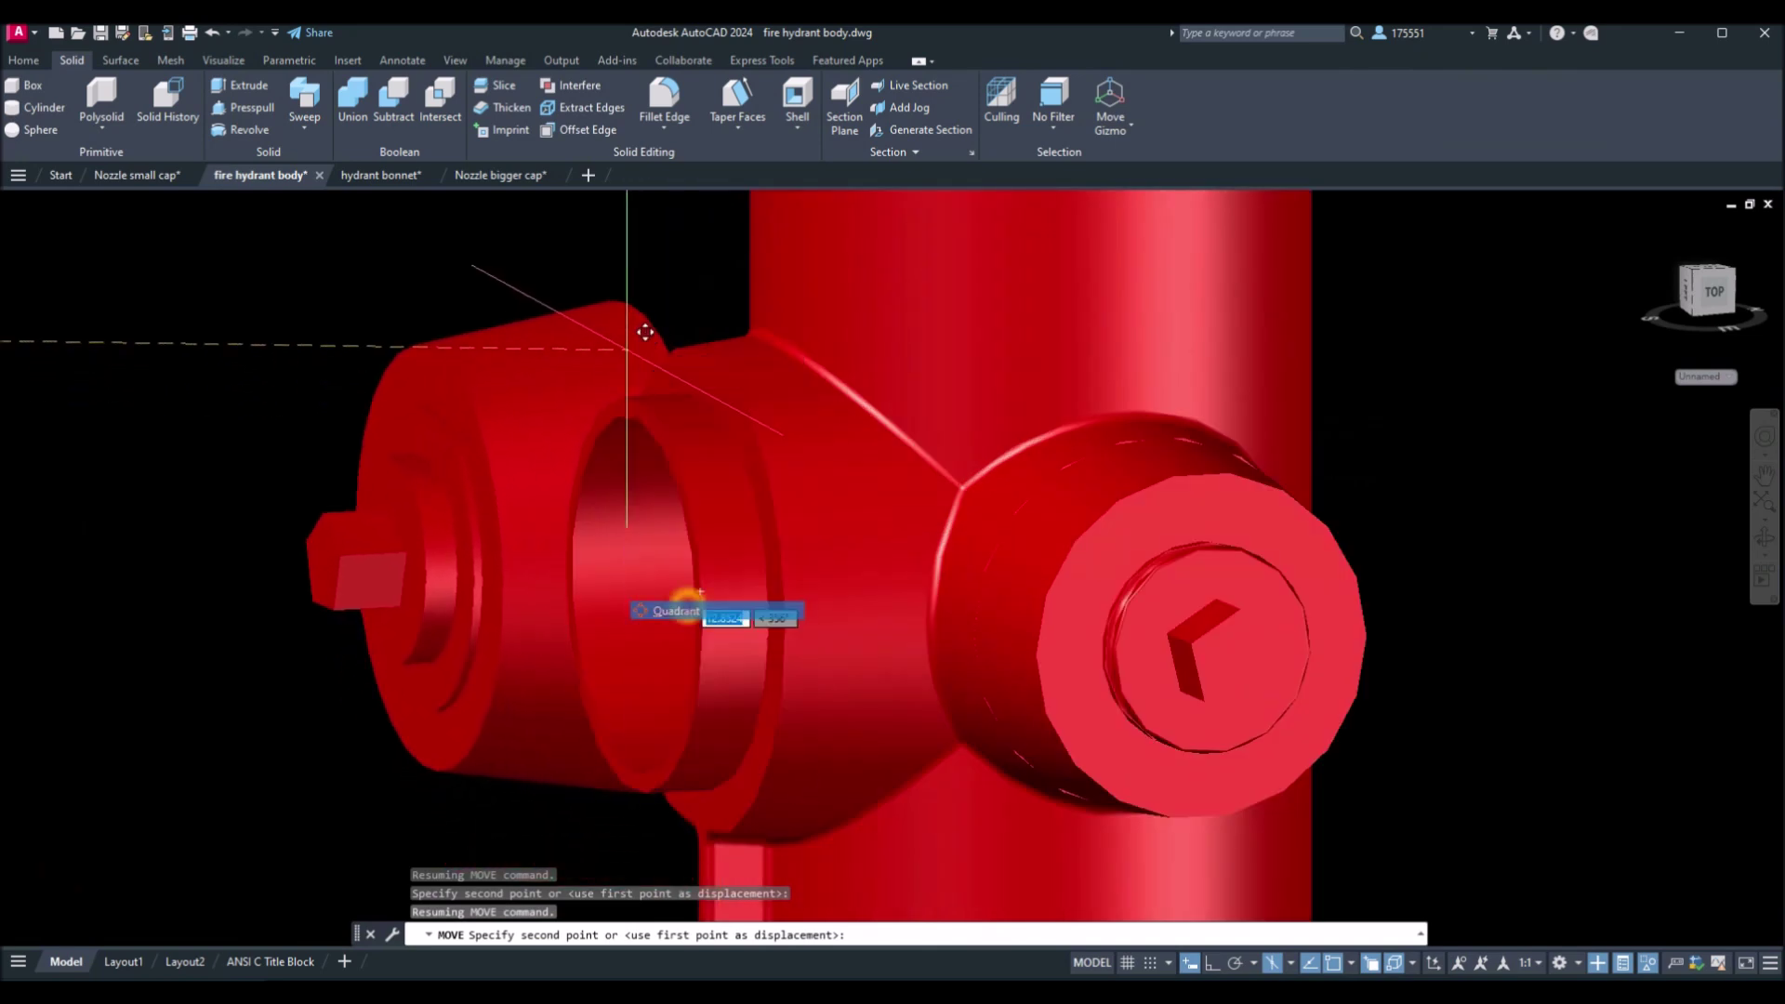
click(707, 407)
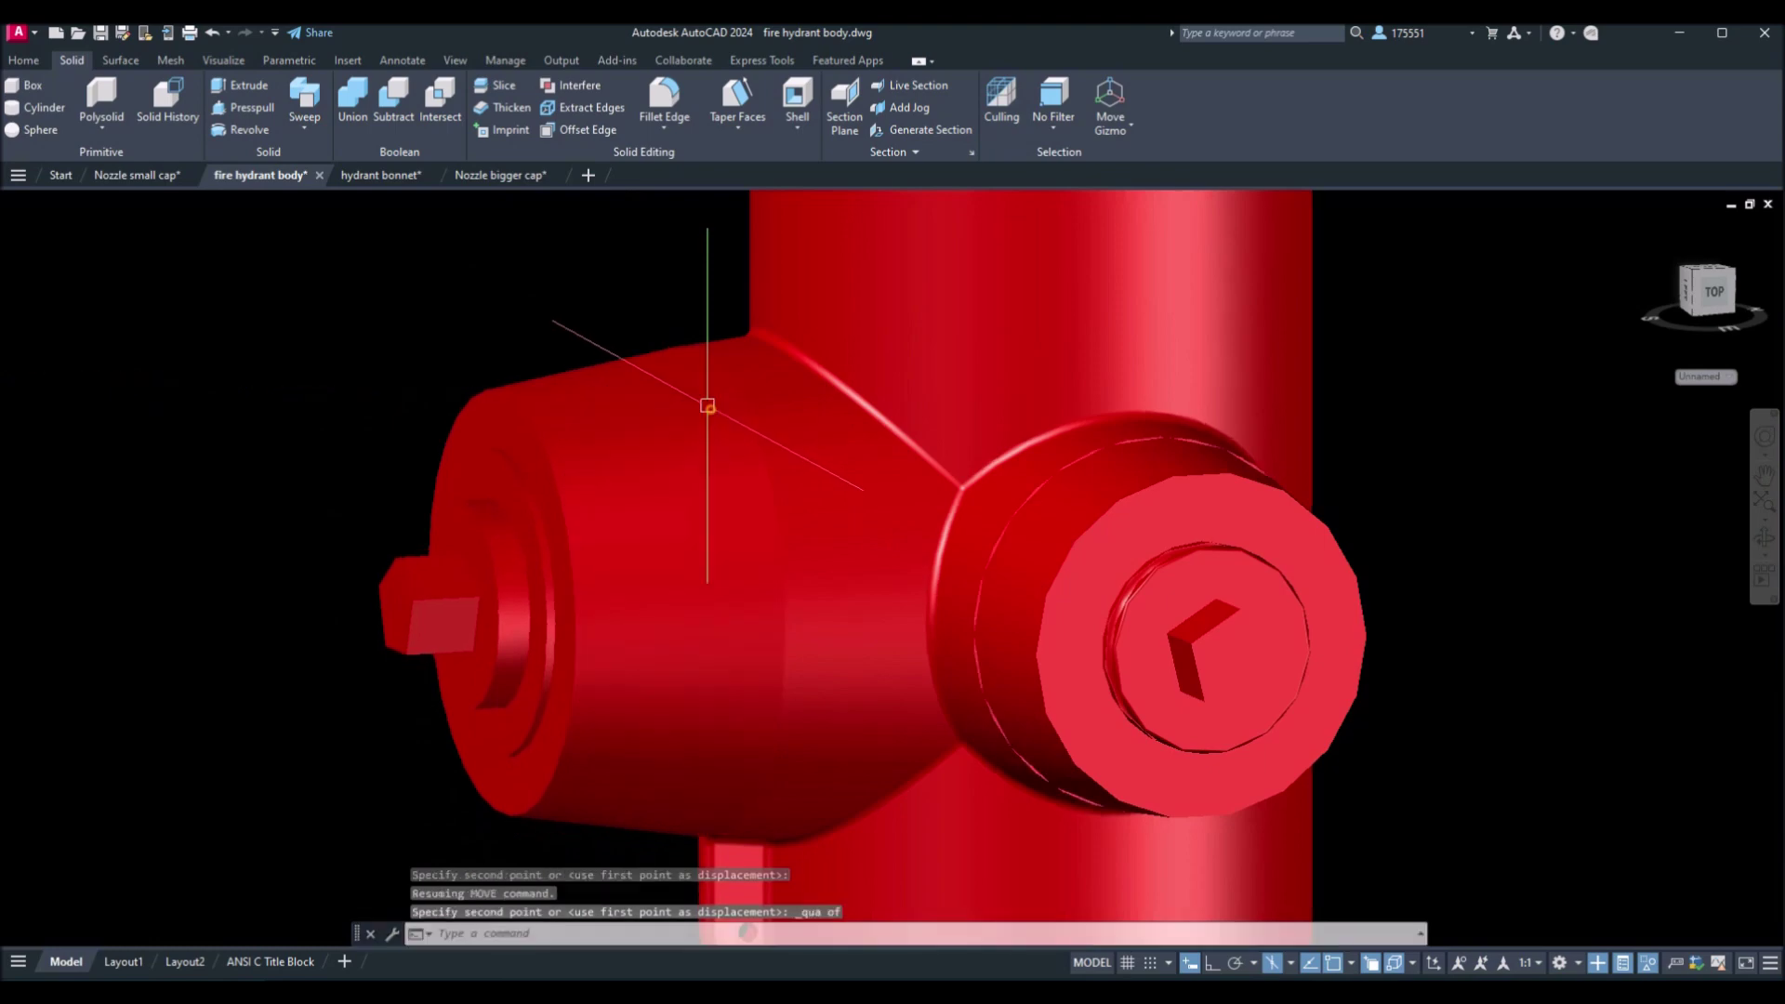
Run Interfere on the left bigger cap and hydrant body, confirming they do not overlap.
click(581, 87)
click(709, 438)
click(763, 442)
click(773, 518)
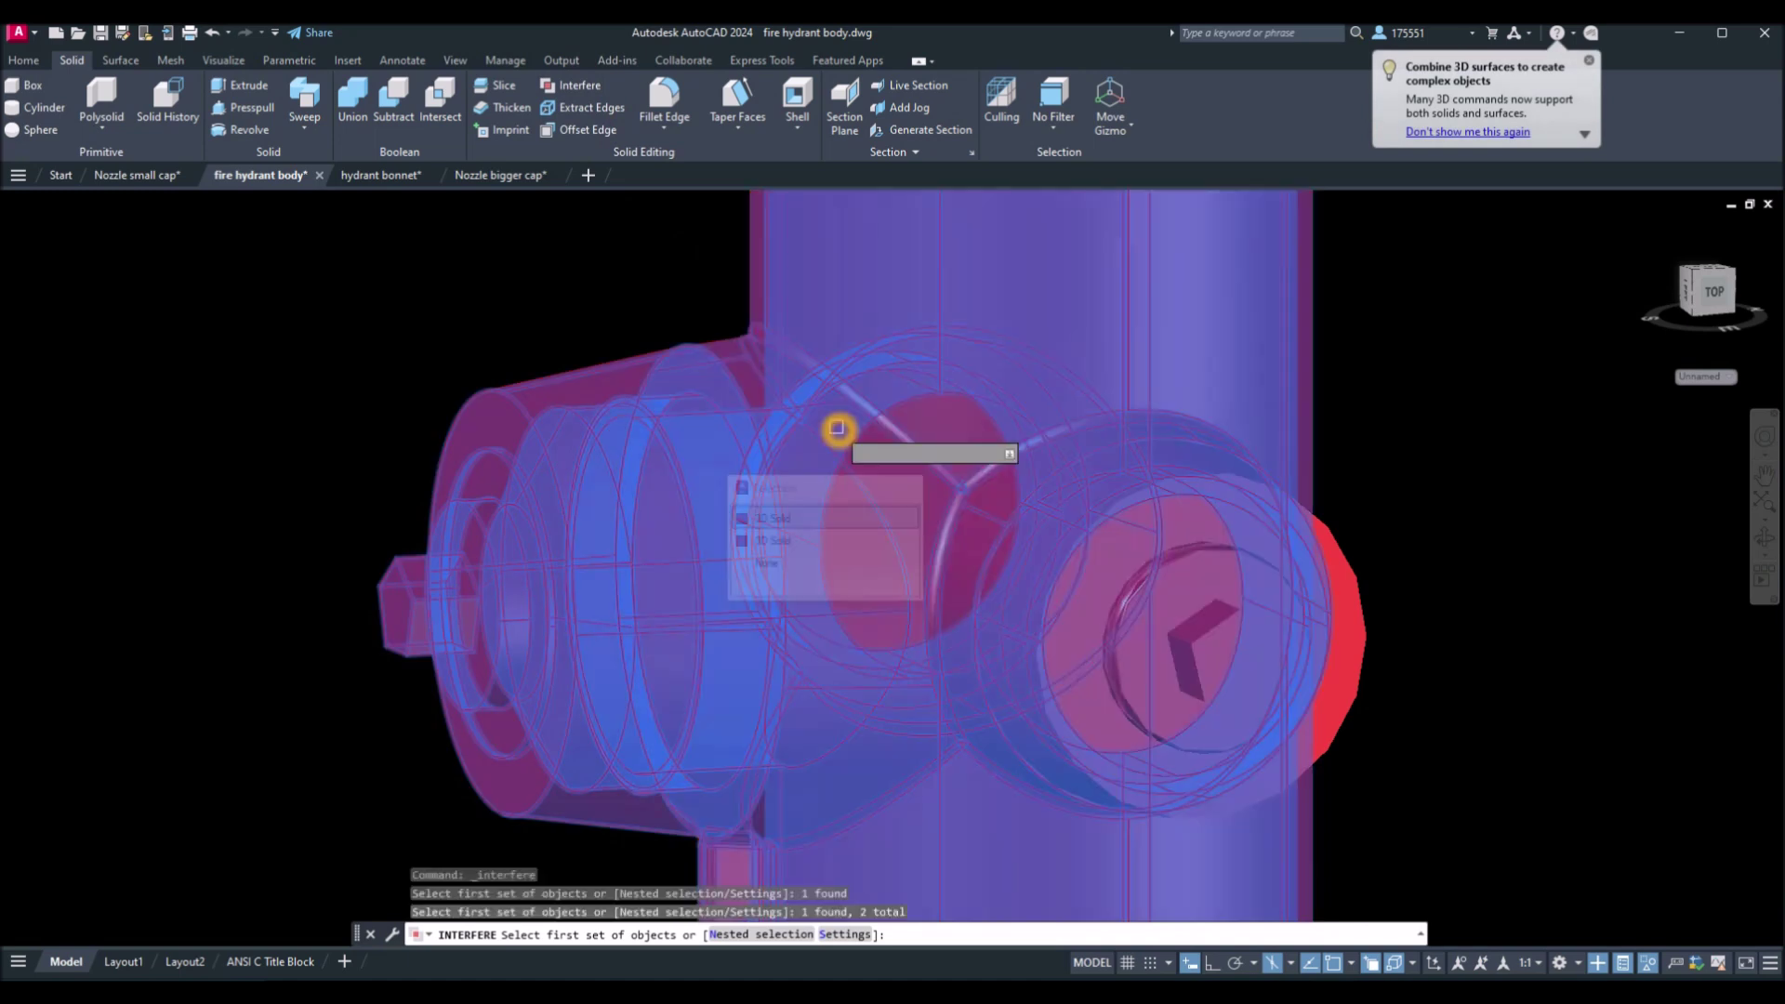
right_click(607, 289)
click(617, 303)
right_click(620, 305)
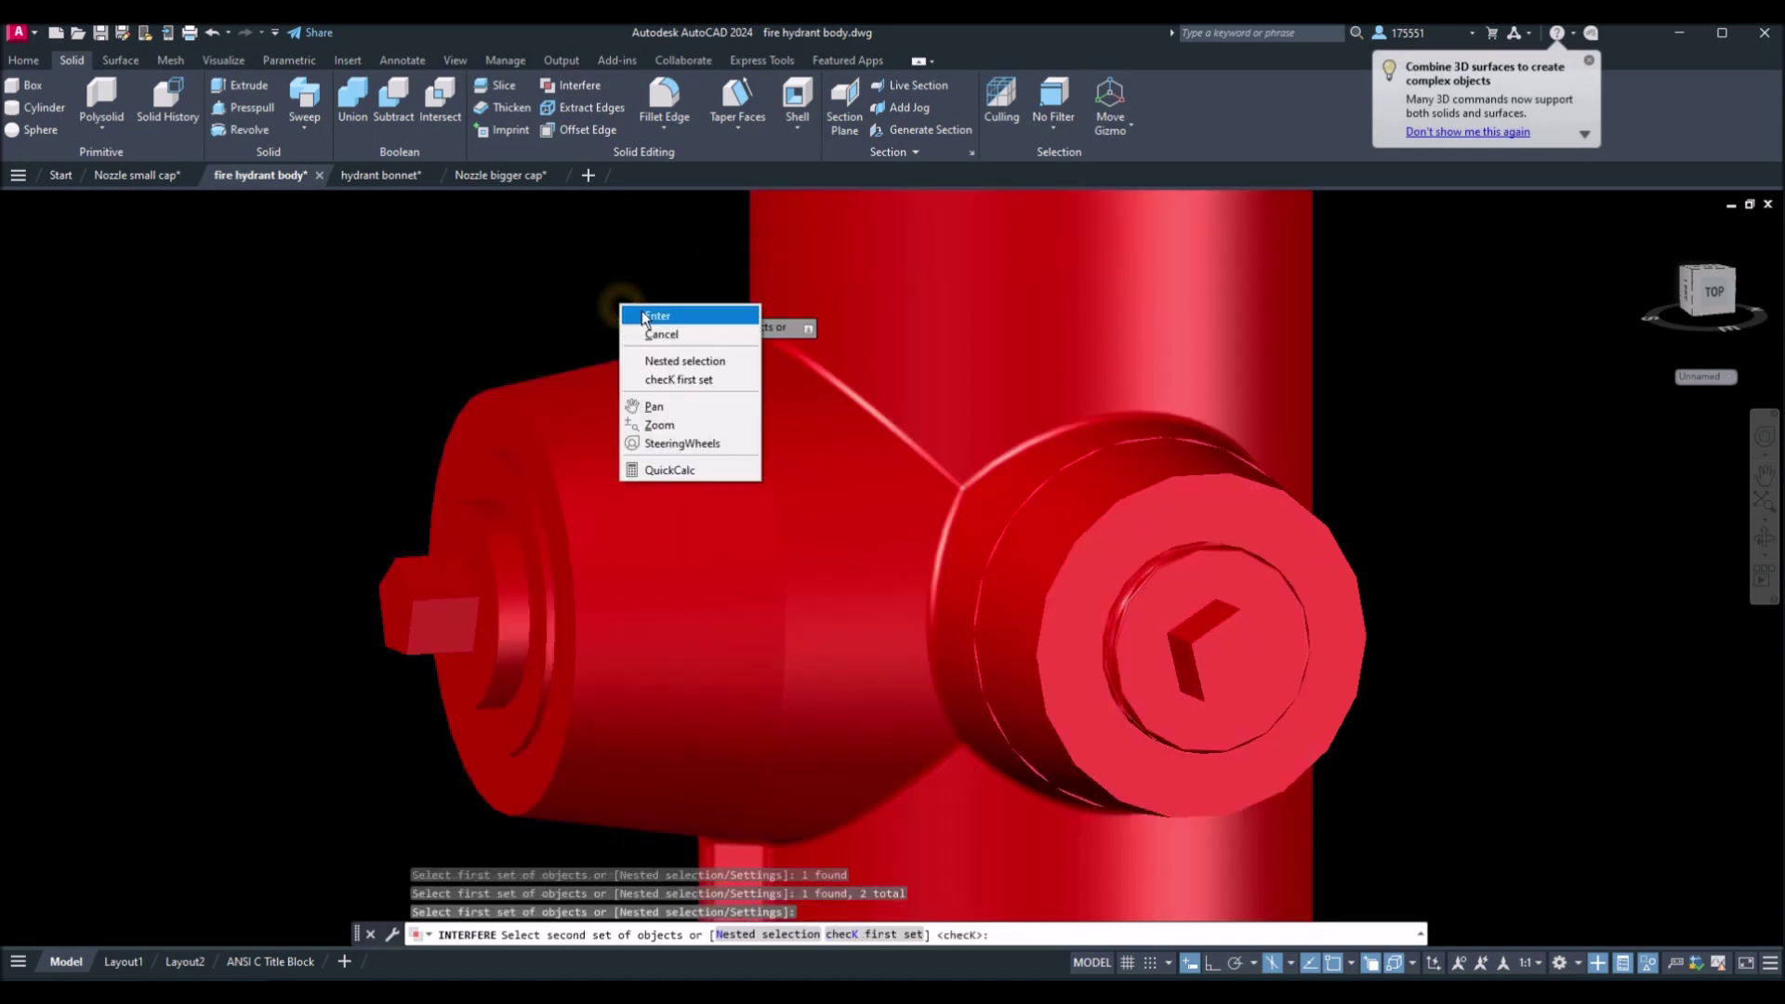
click(651, 316)
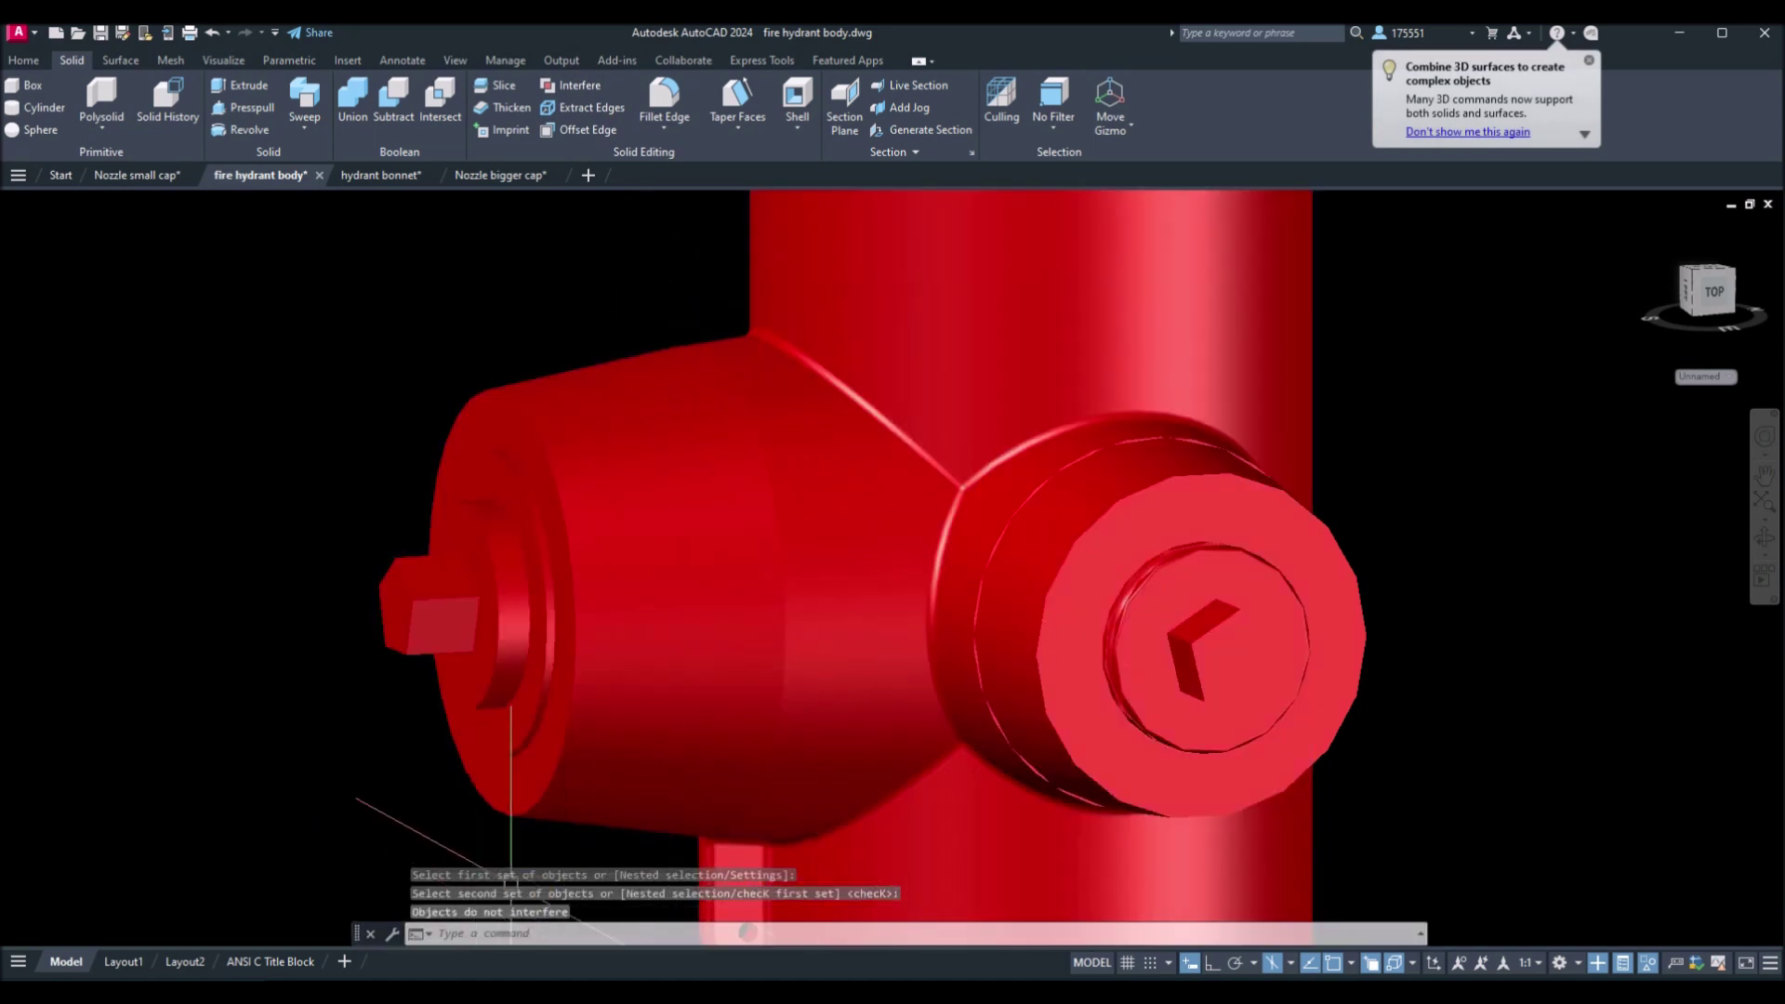
click(109, 204)
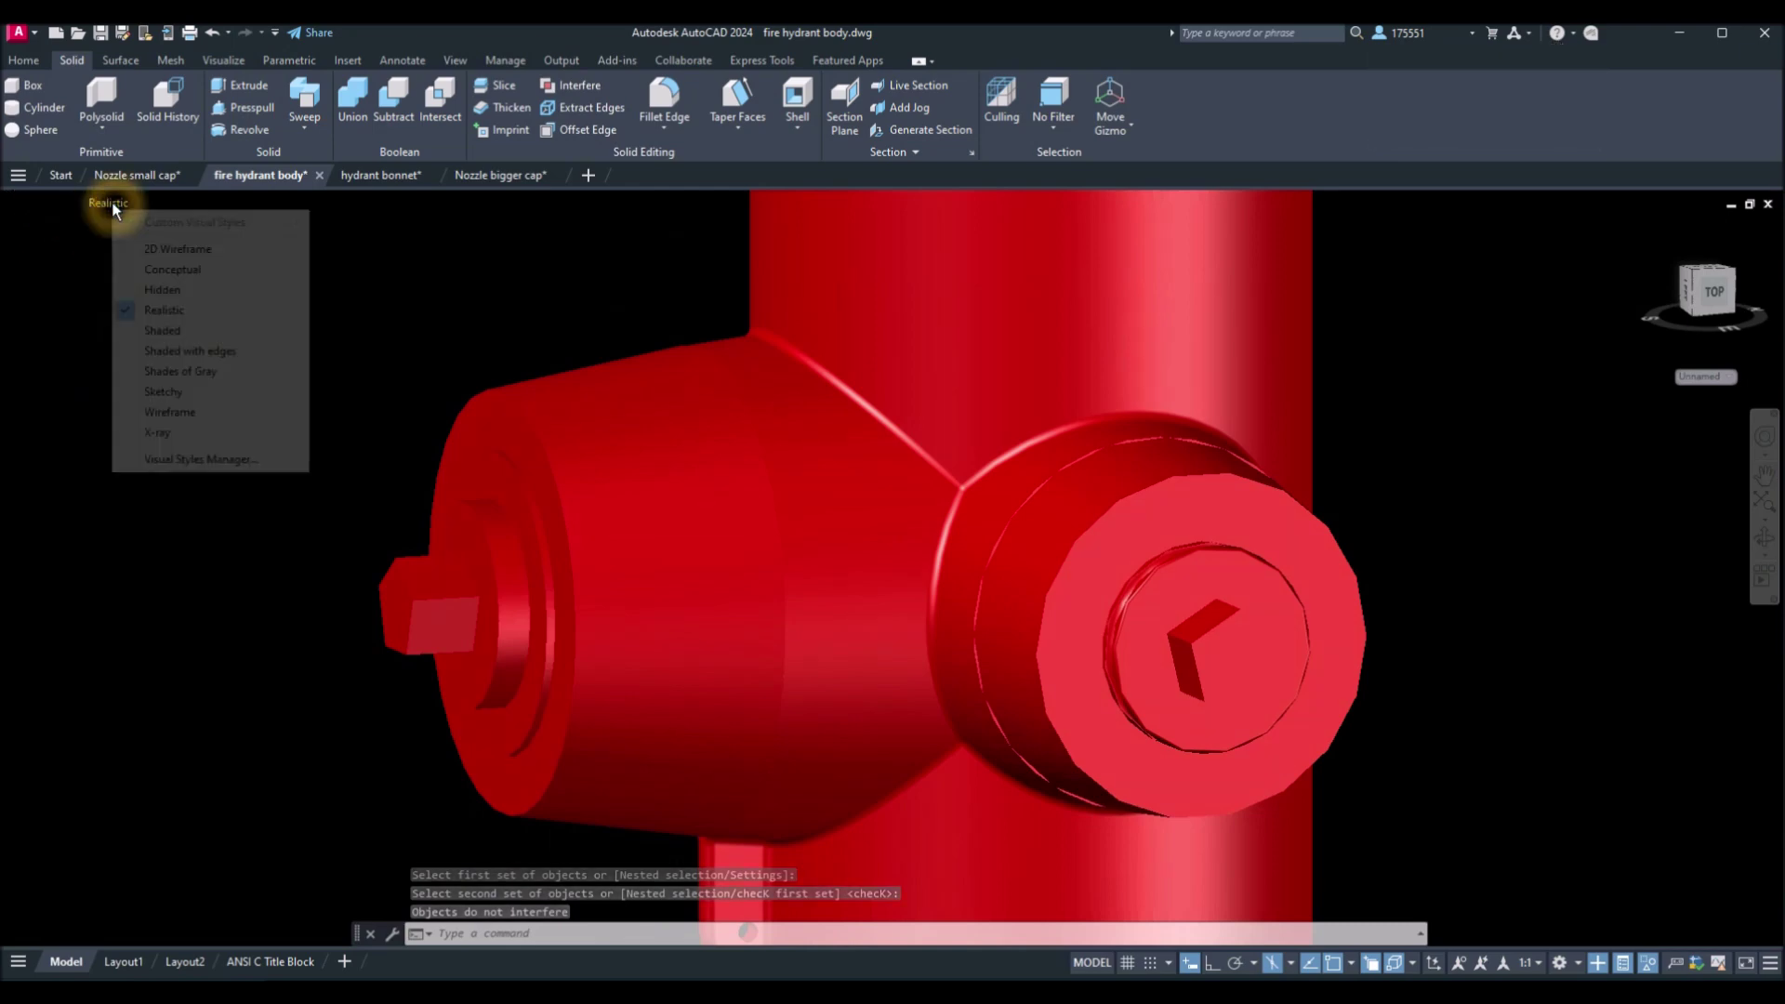
Switch to the X-ray visual style and frame the hydrant with the side cap facing front.
click(199, 431)
scroll(598, 452, up, 2)
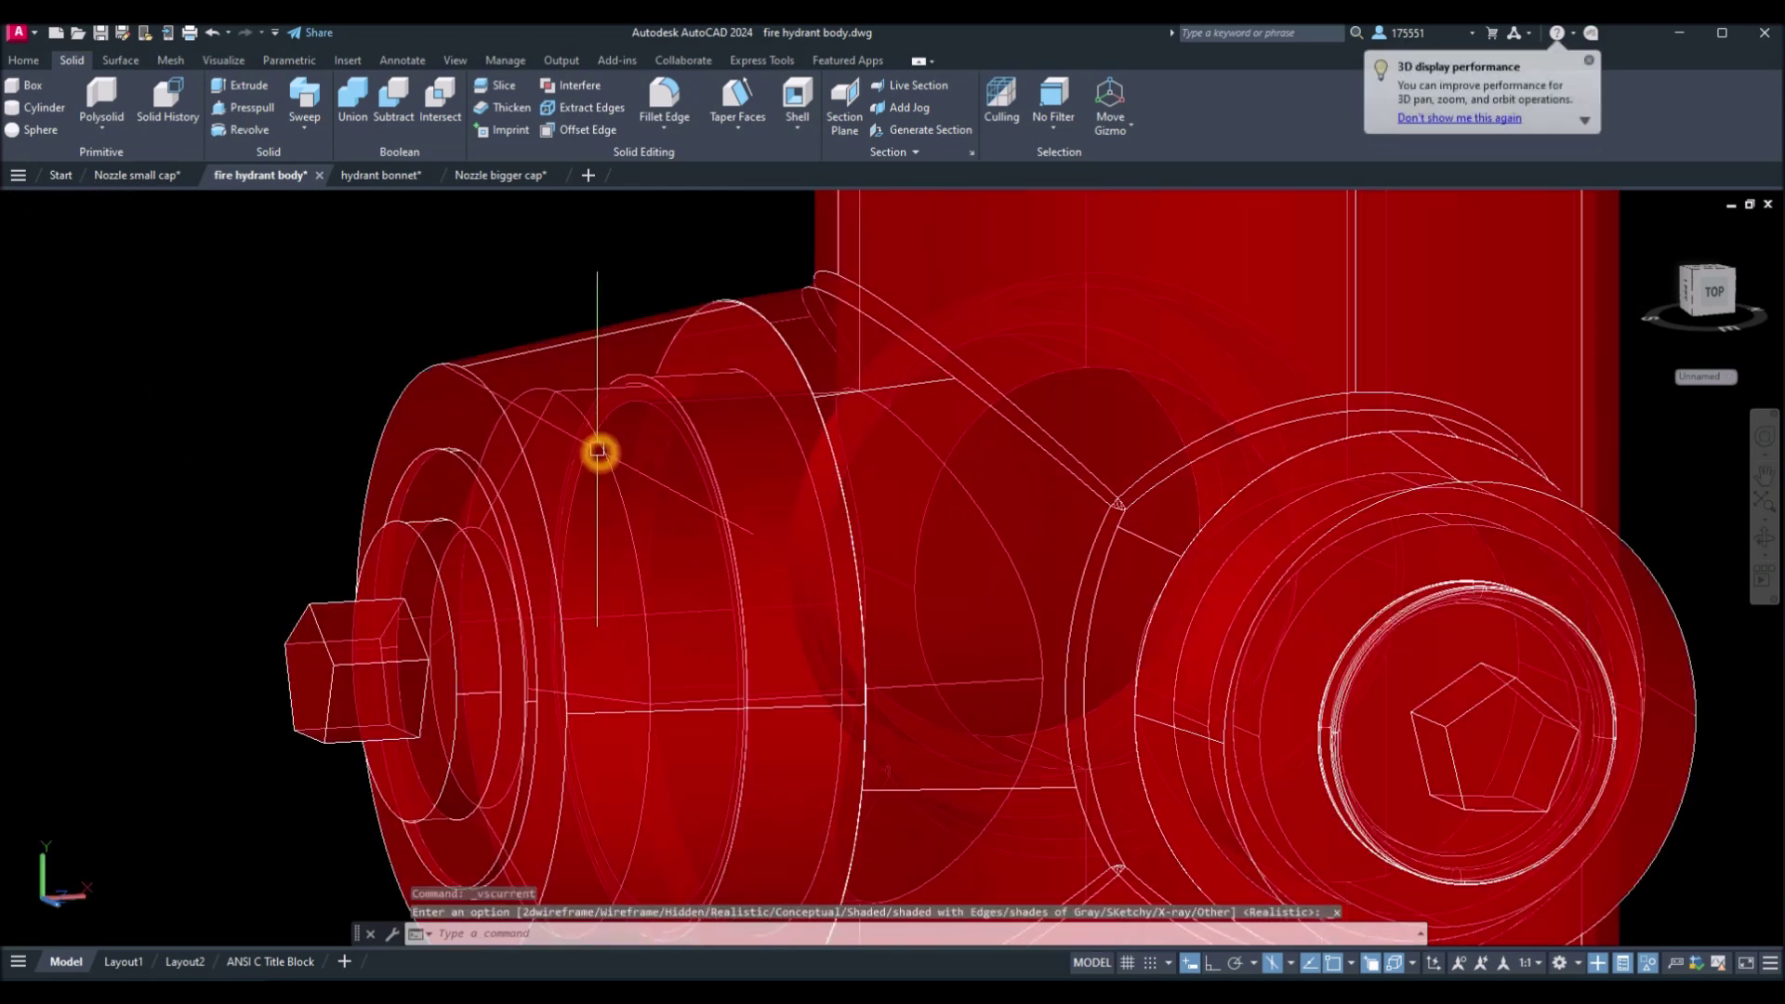
scroll(598, 452, down, 5)
shift+middle_drag(637, 442, 642, 340)
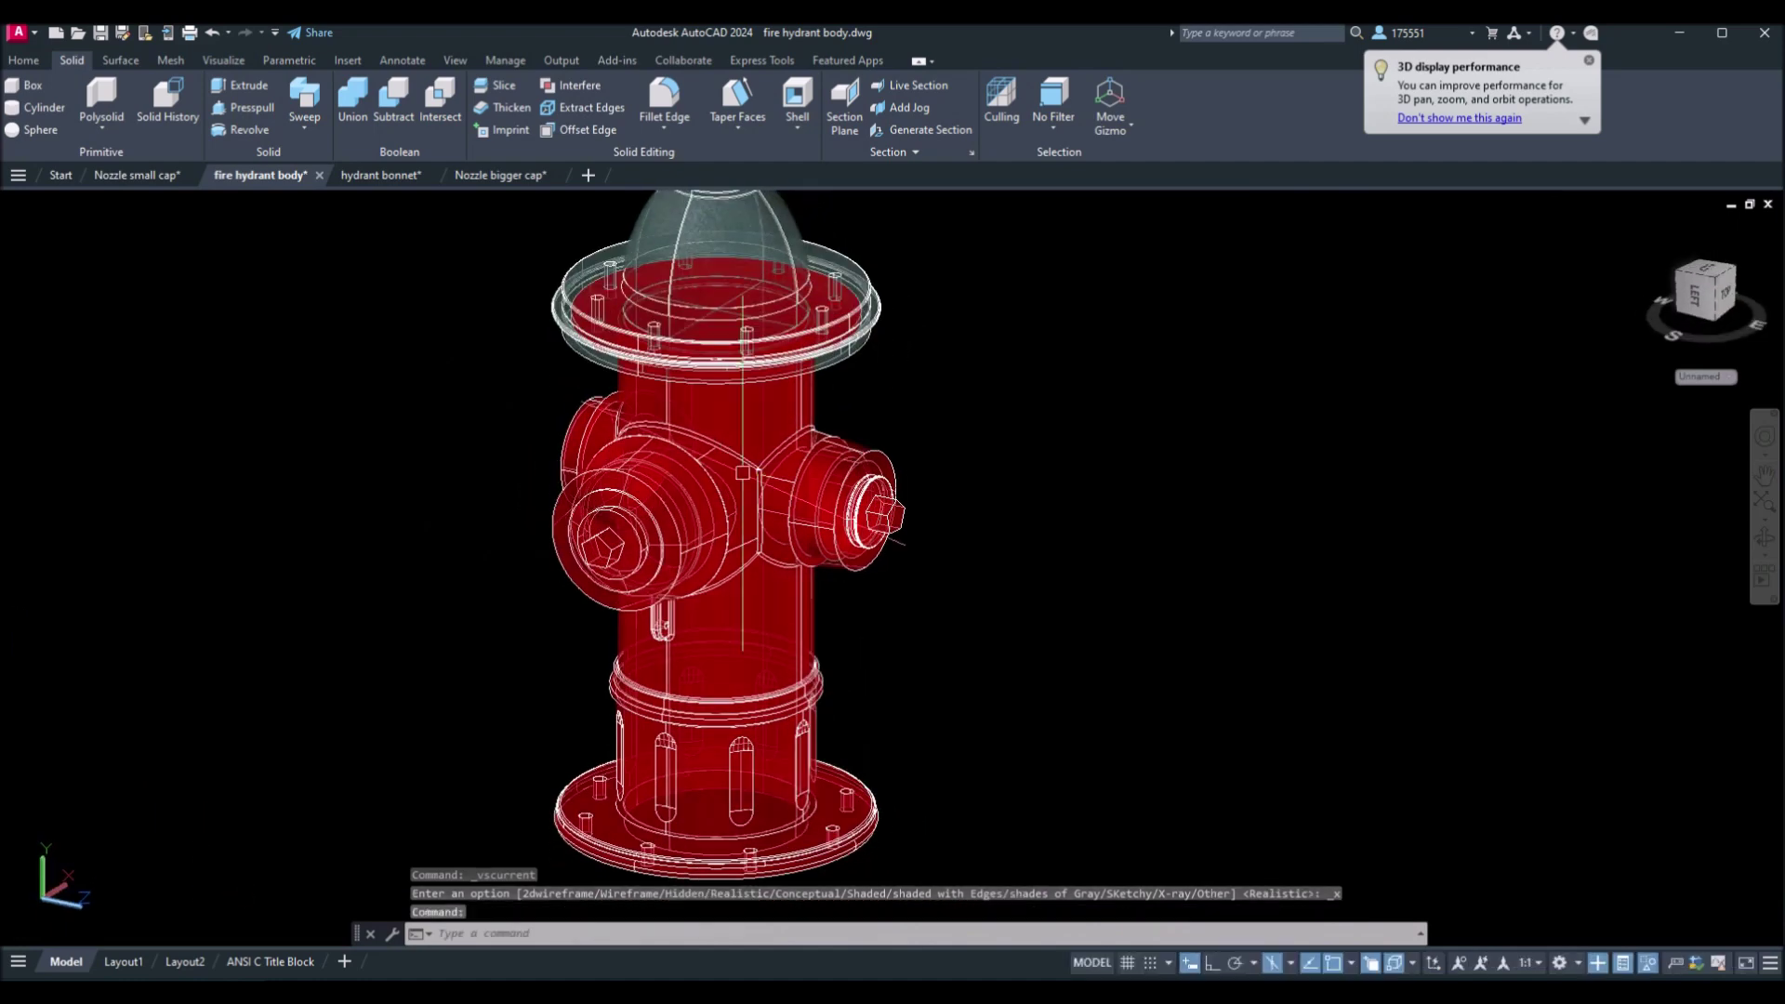
middle_drag(865, 370, 865, 421)
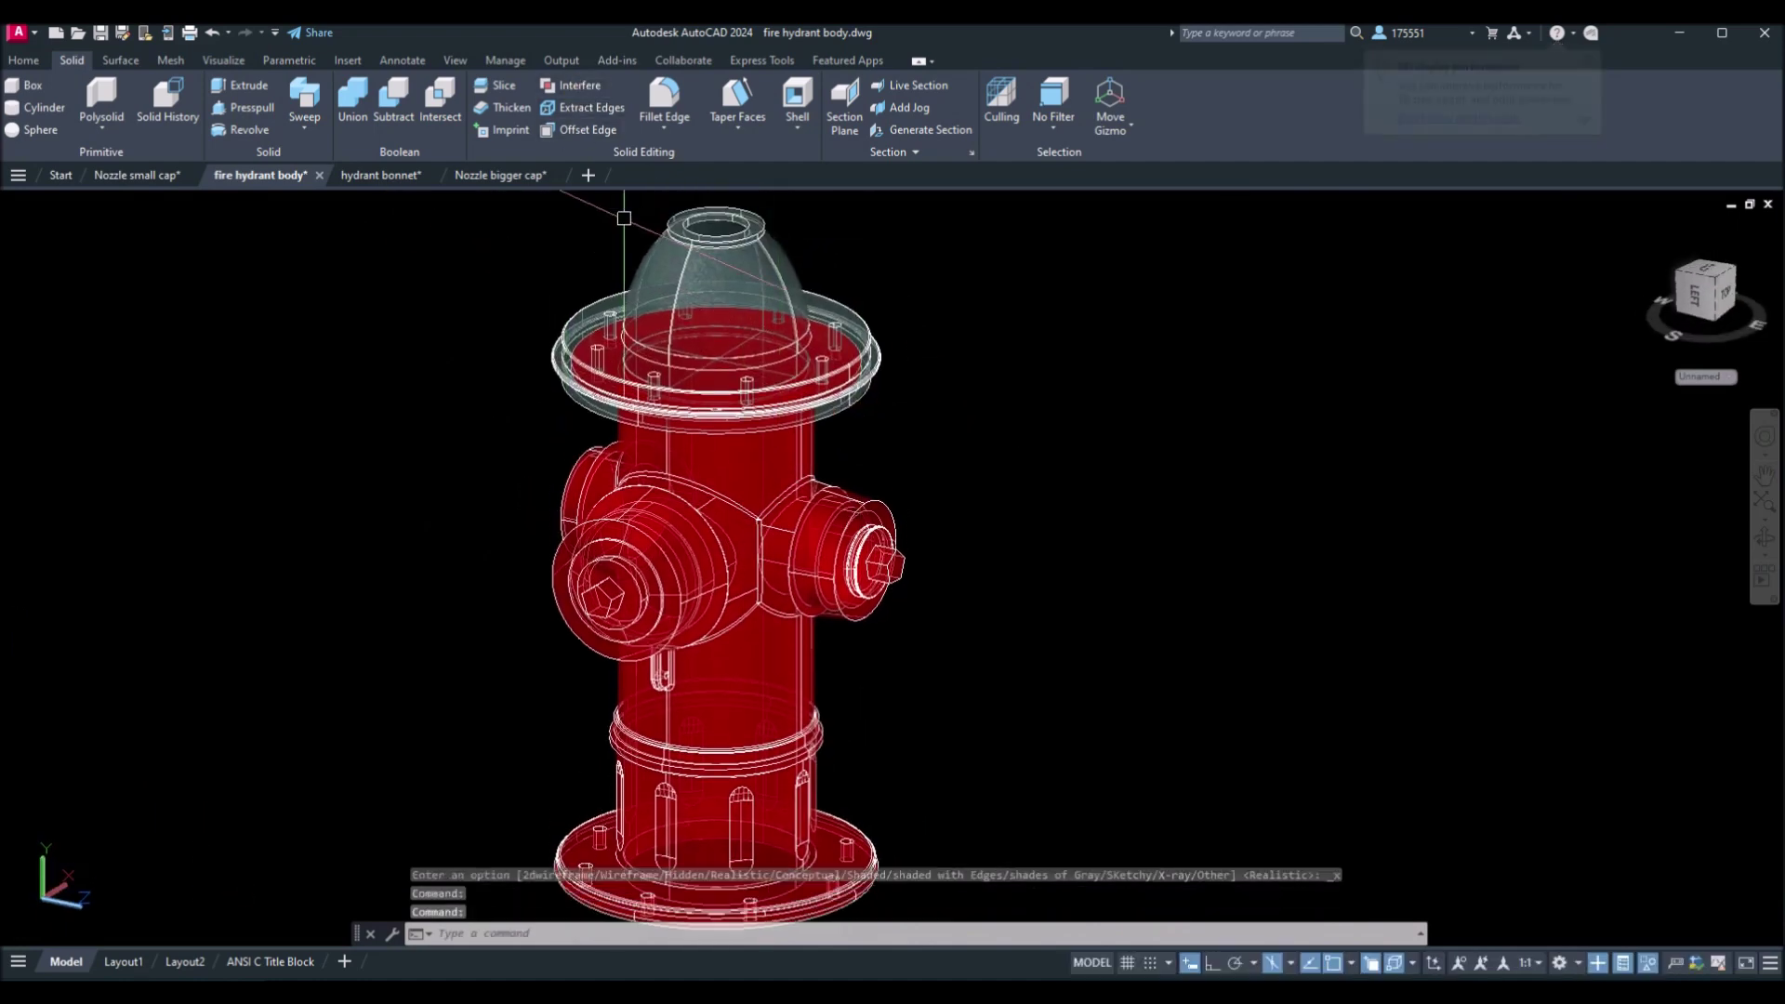
shift+middle_drag(759, 346, 656, 345)
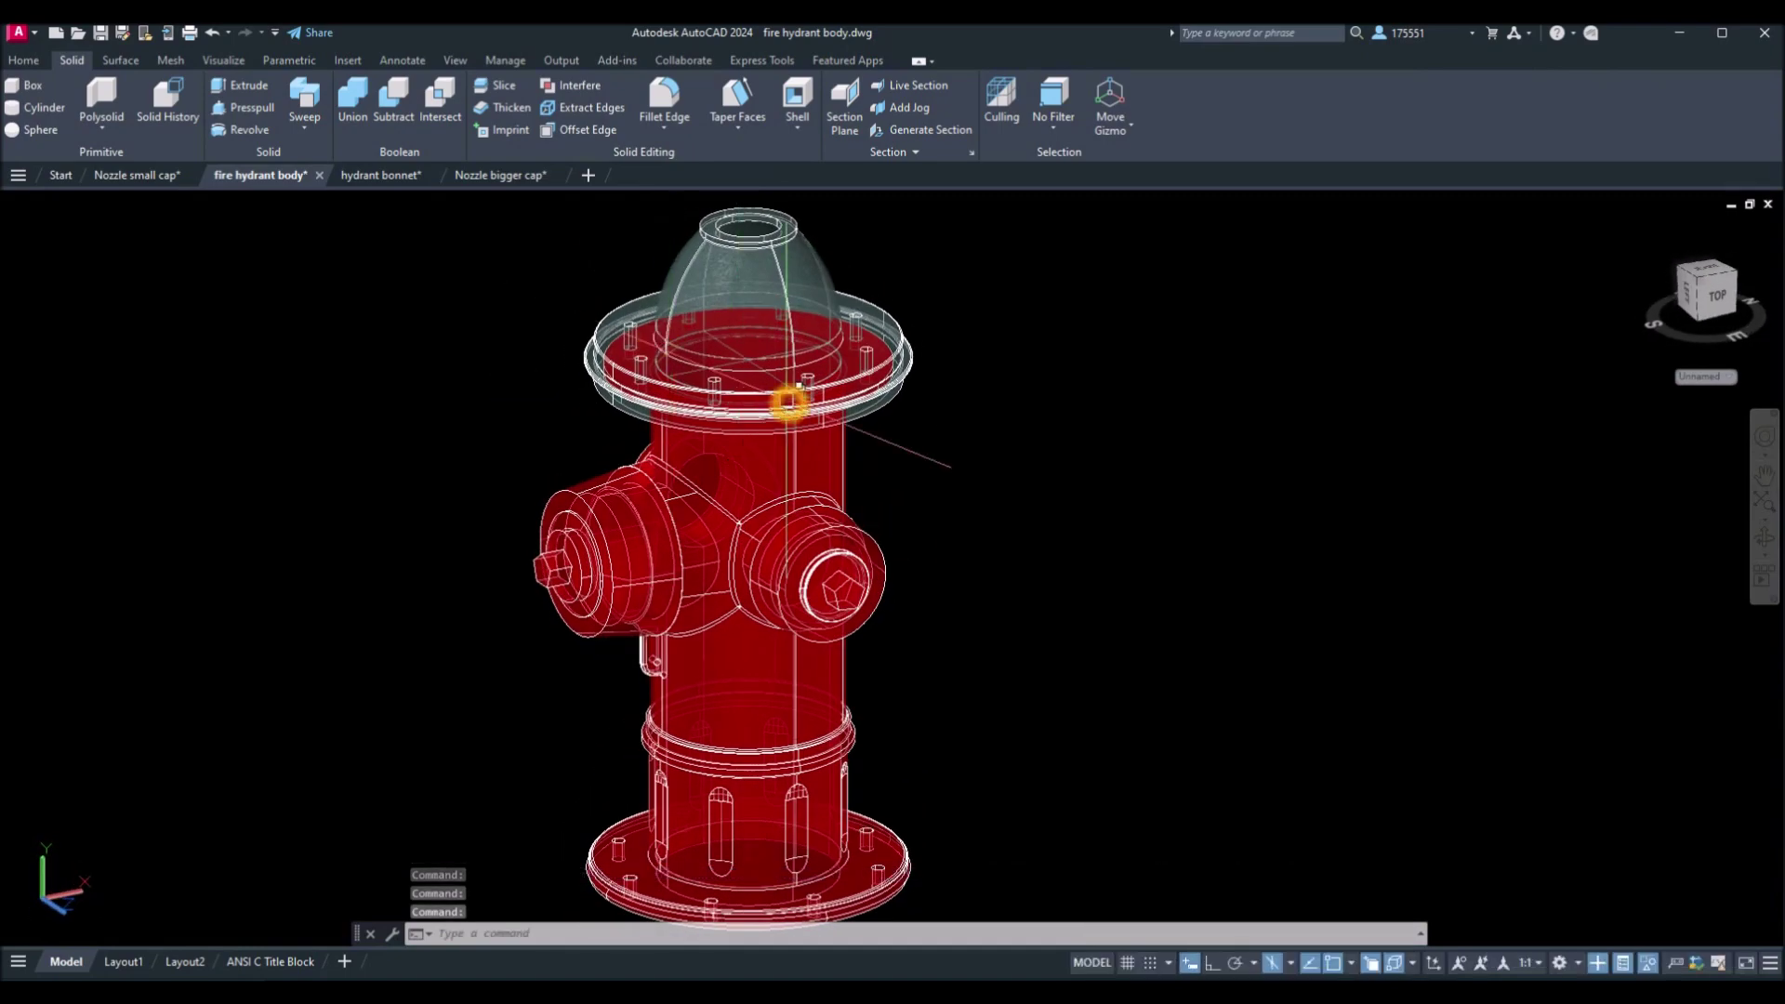
click(77, 210)
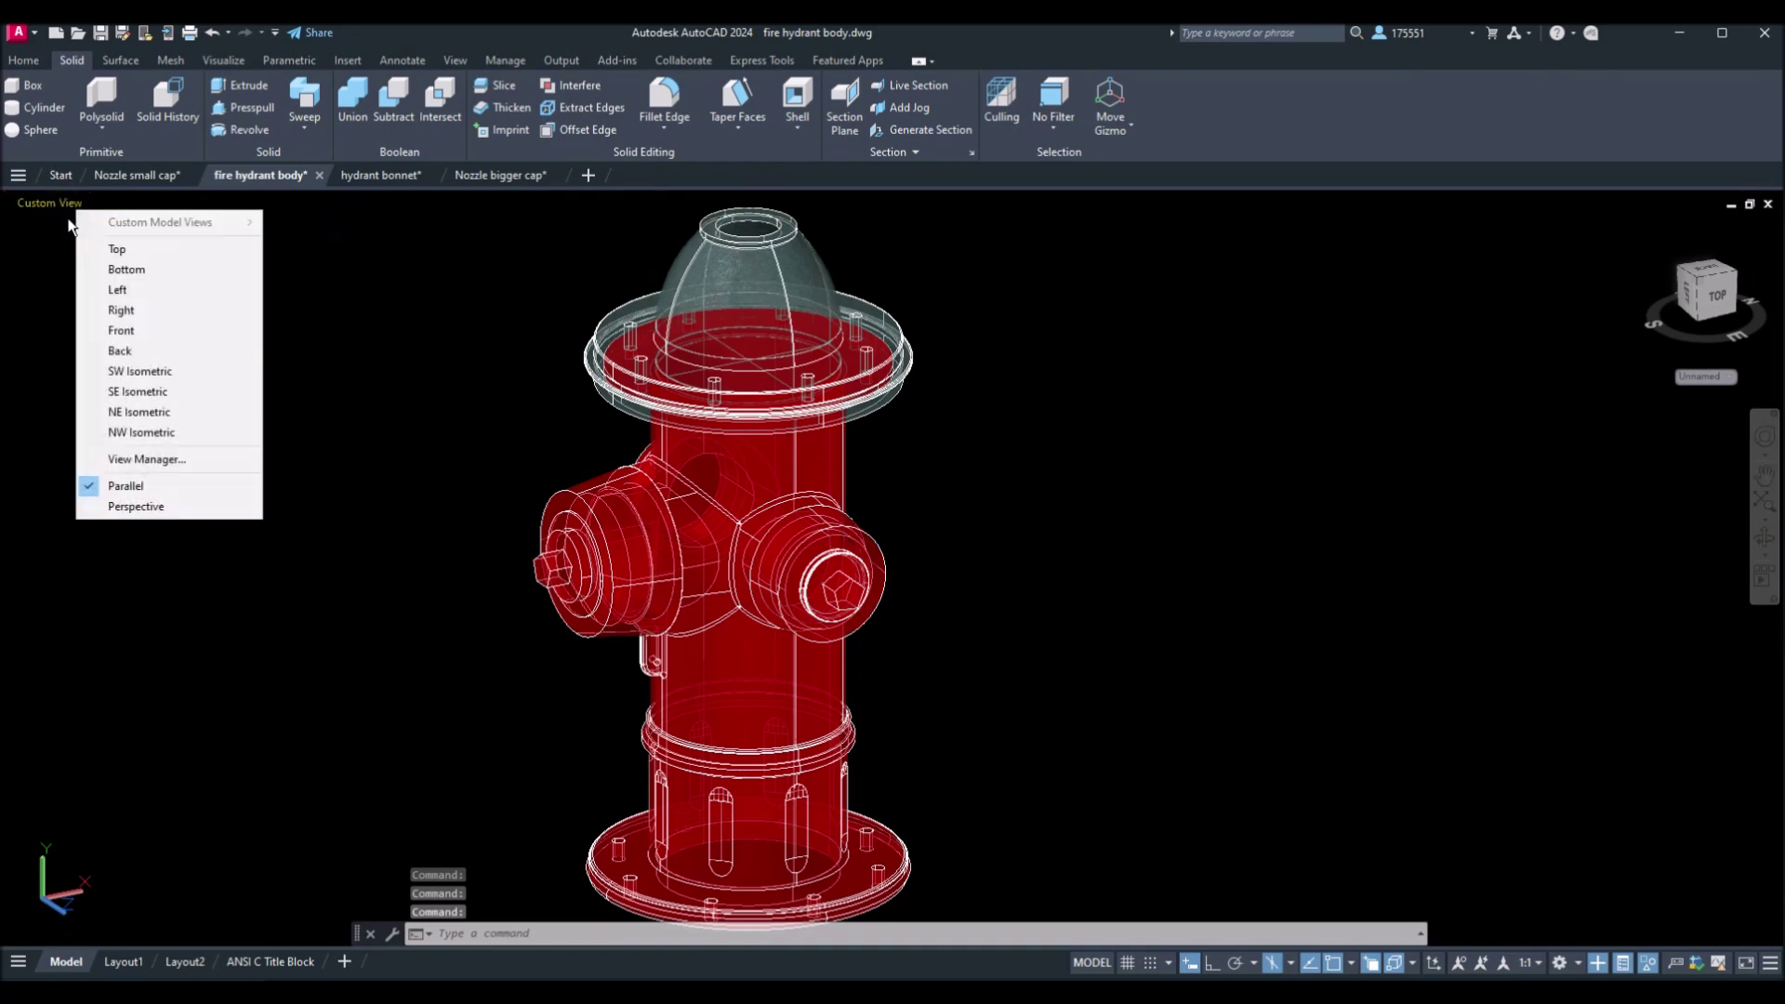
Set the Front view, then start MIRROR (MI) with the right-outlet cap selected.
click(130, 330)
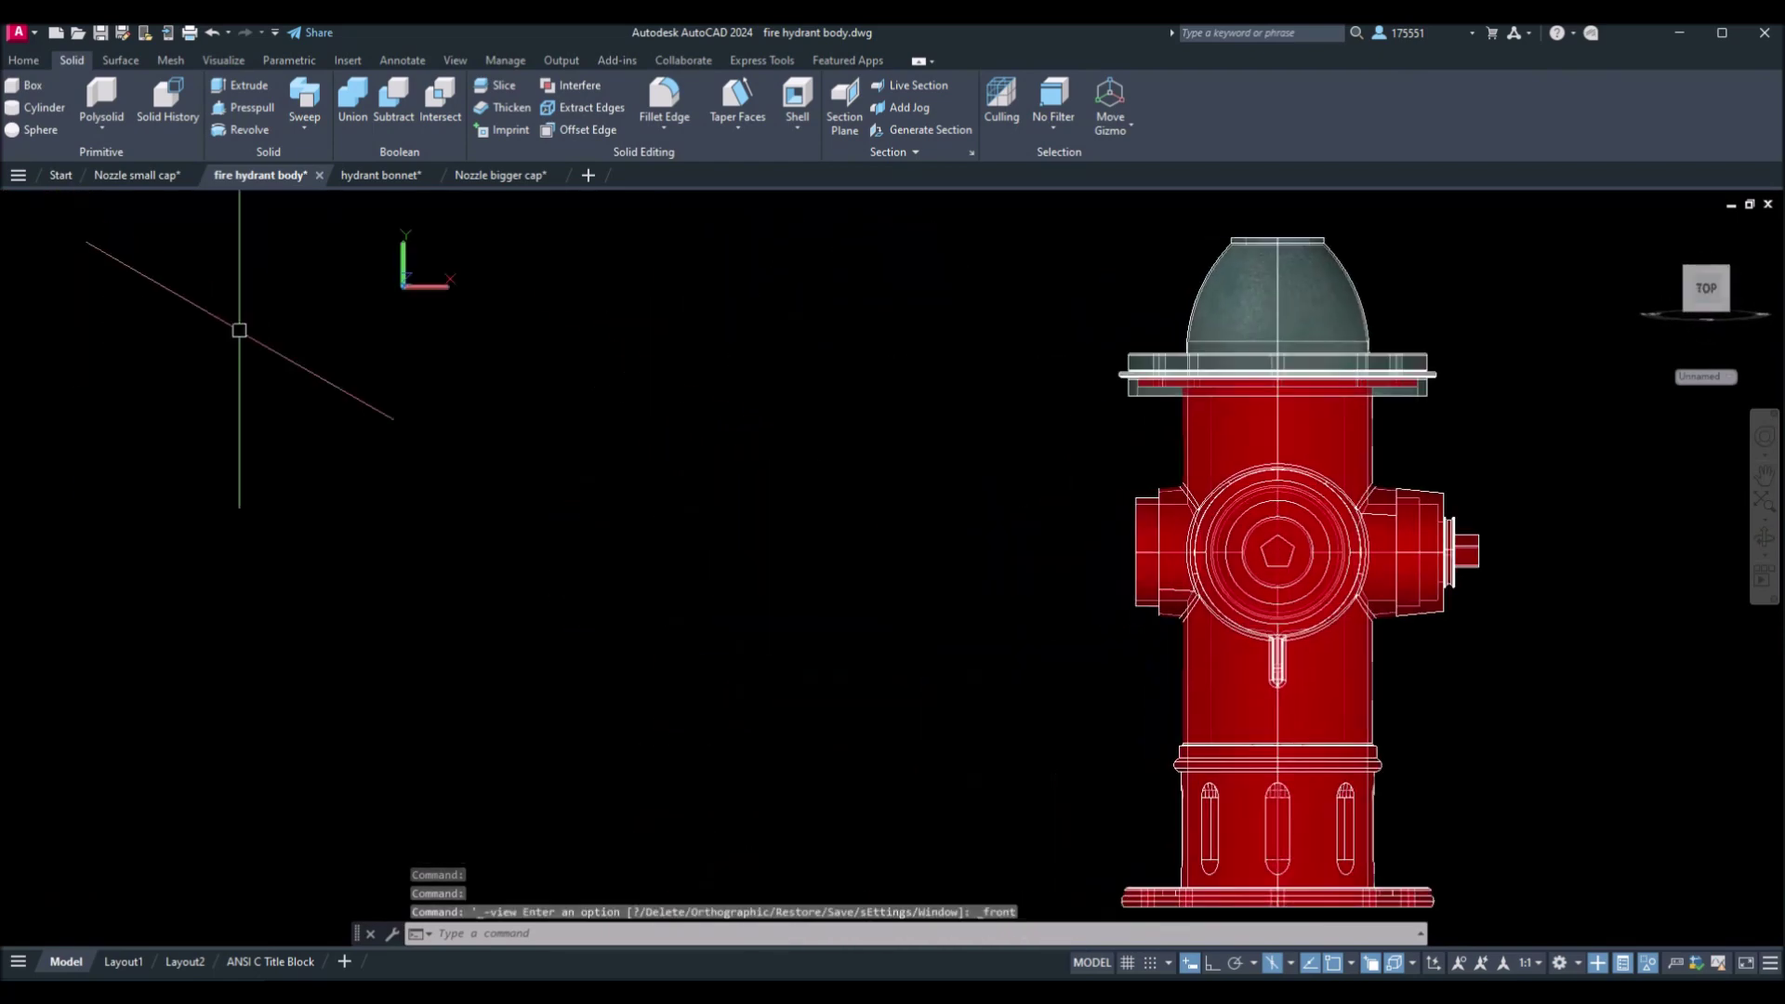
middle_drag(764, 482, 769, 398)
text(m)
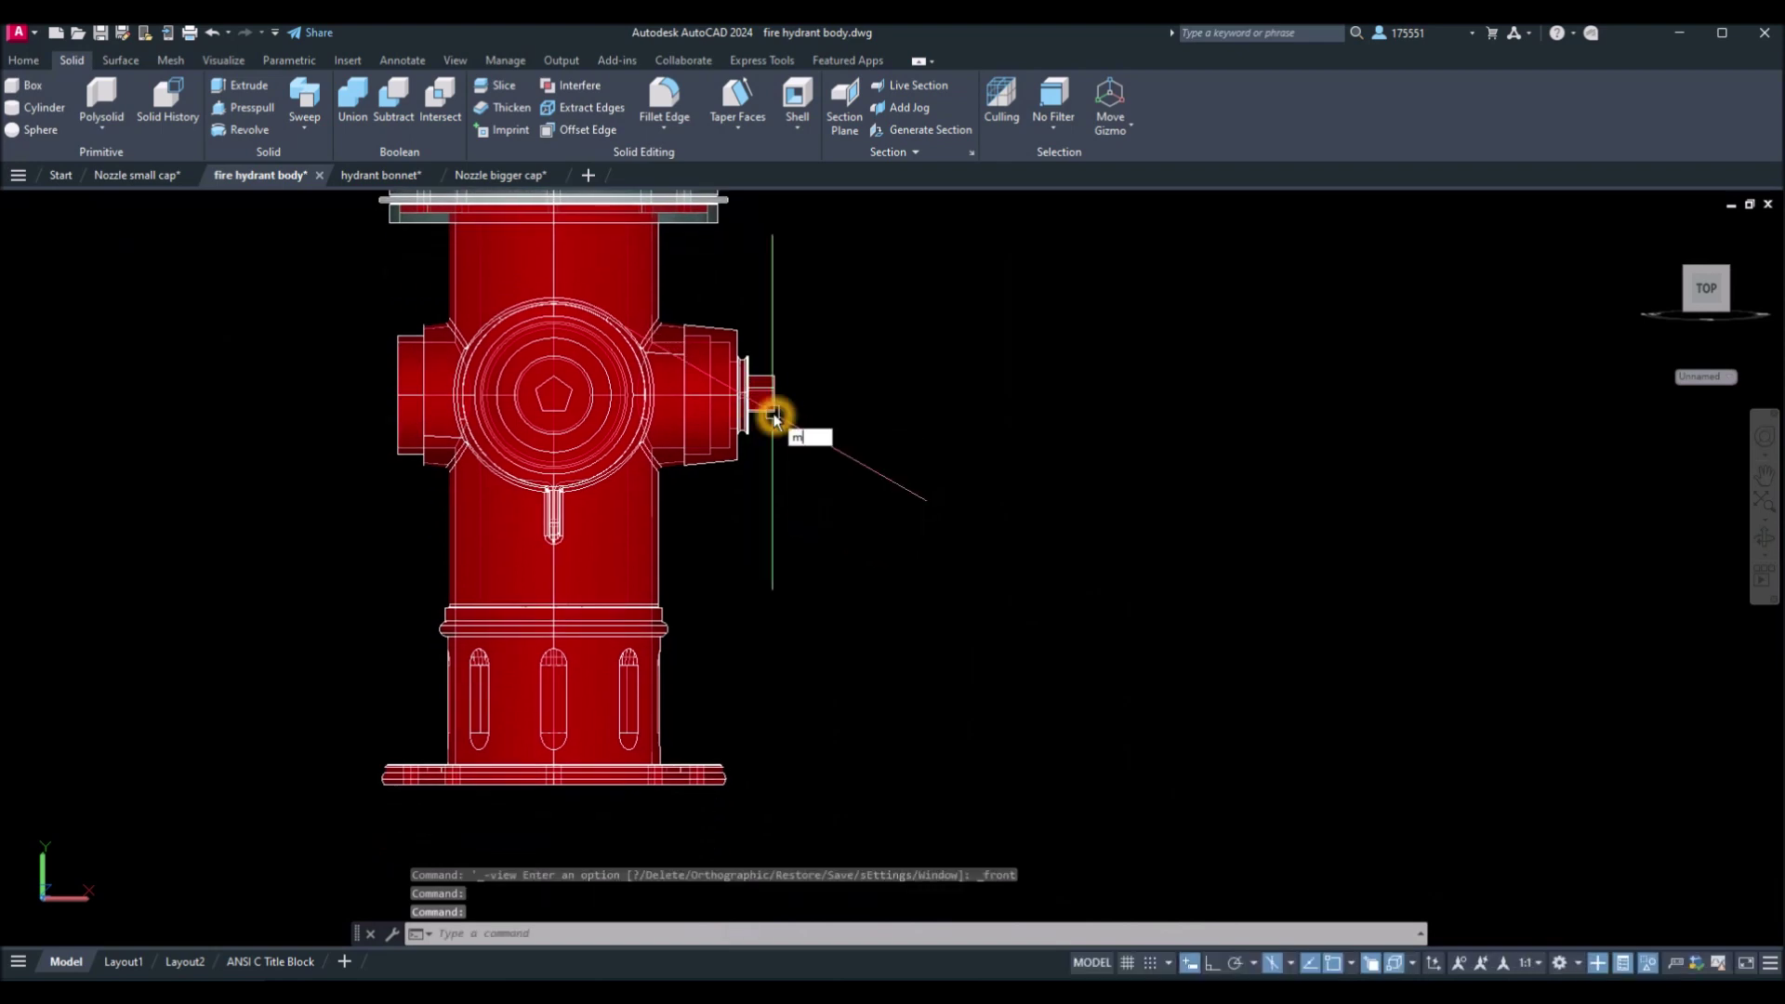
text(i)
key(Return)
click(770, 409)
key(Return)
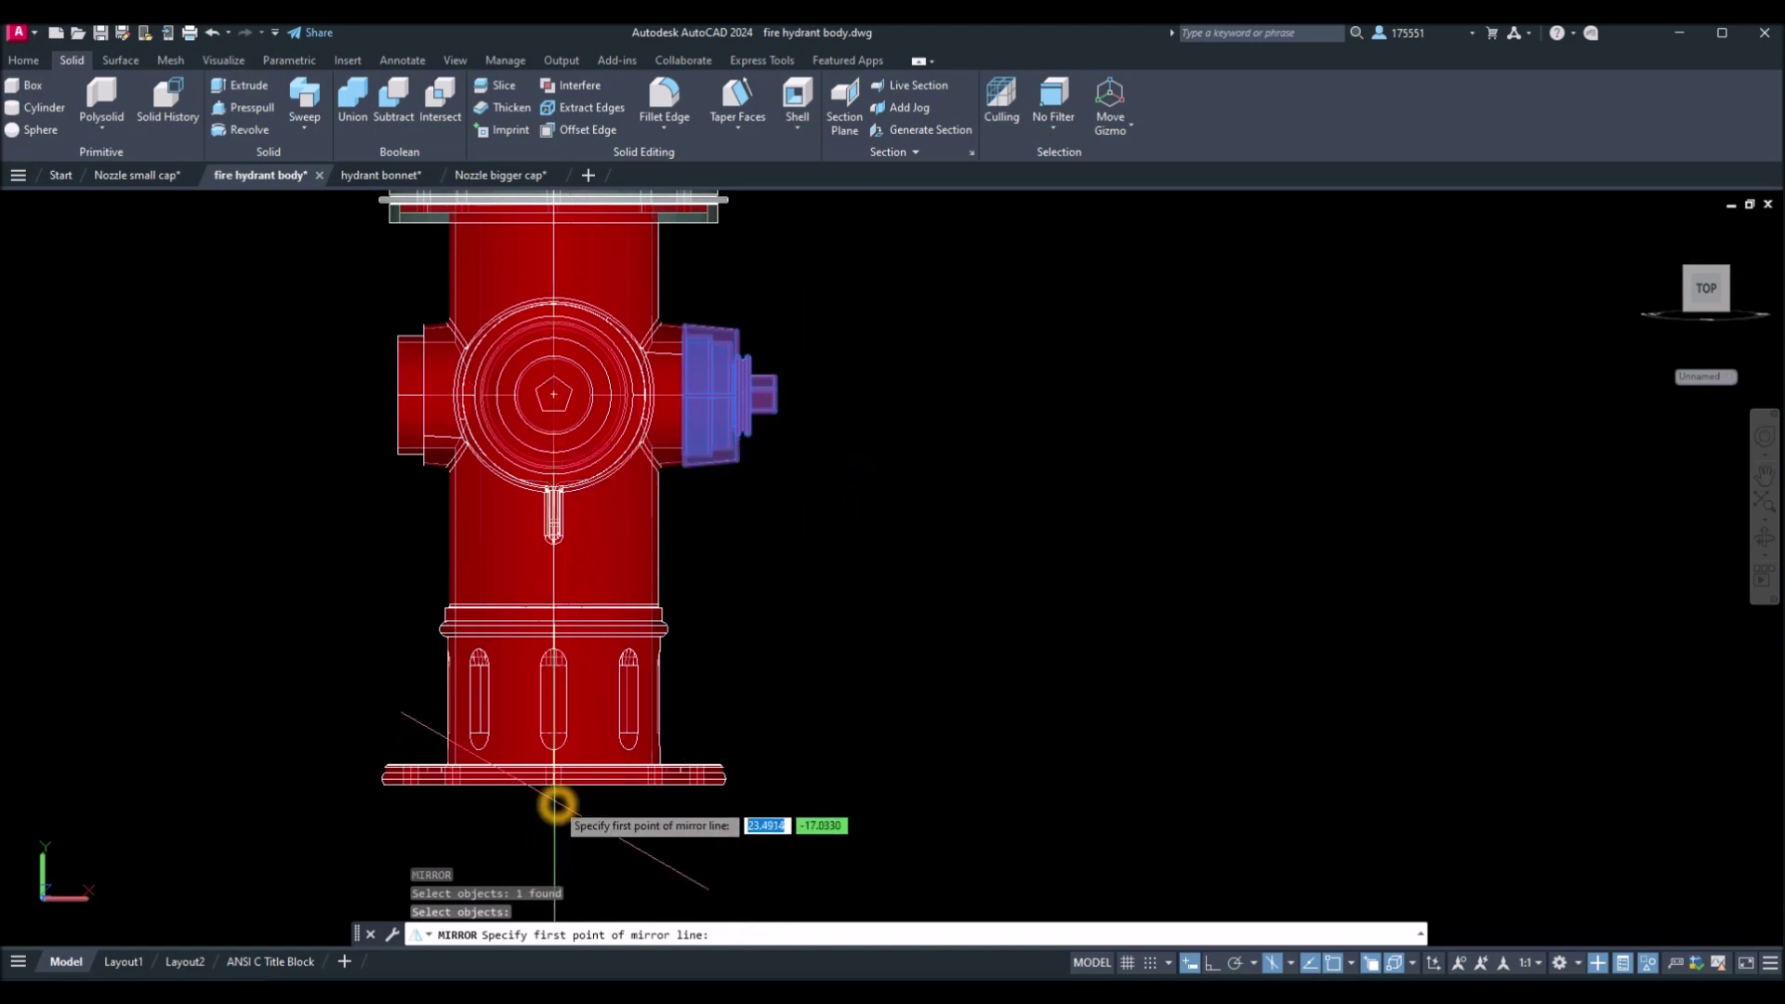
Mirror the cap across a vertical line from the base centre point, keeping the original.
shift+right_click(556, 806)
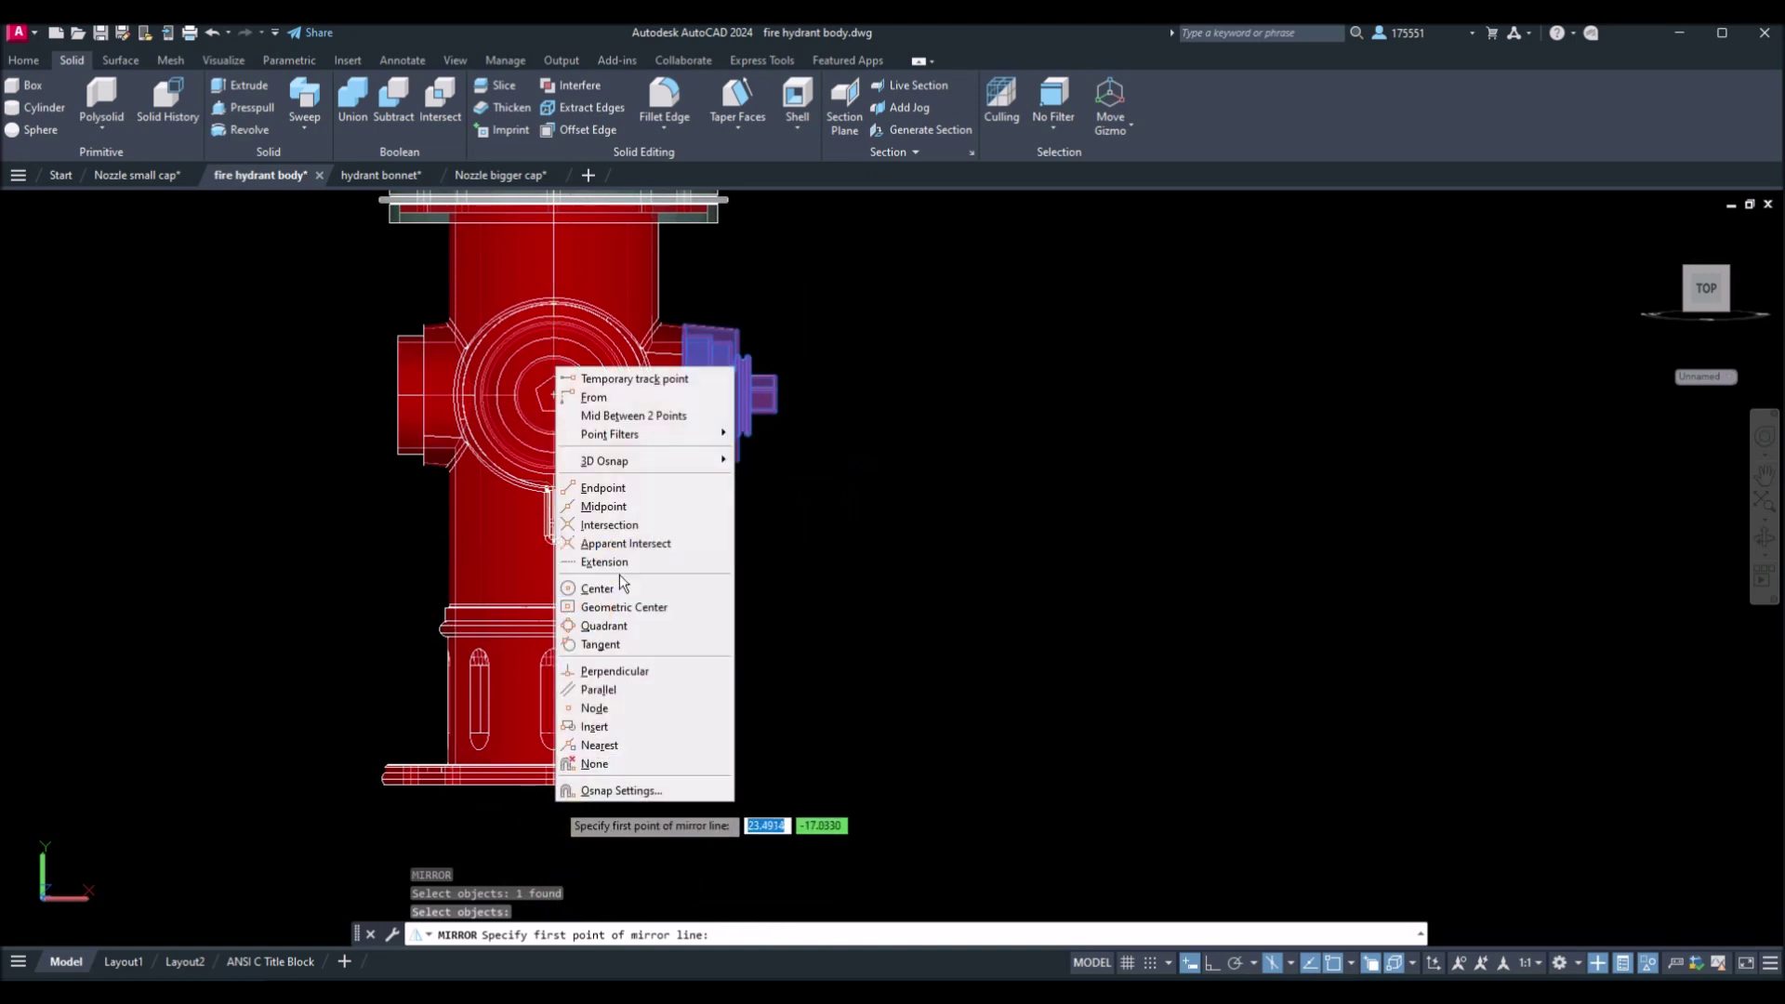
click(620, 588)
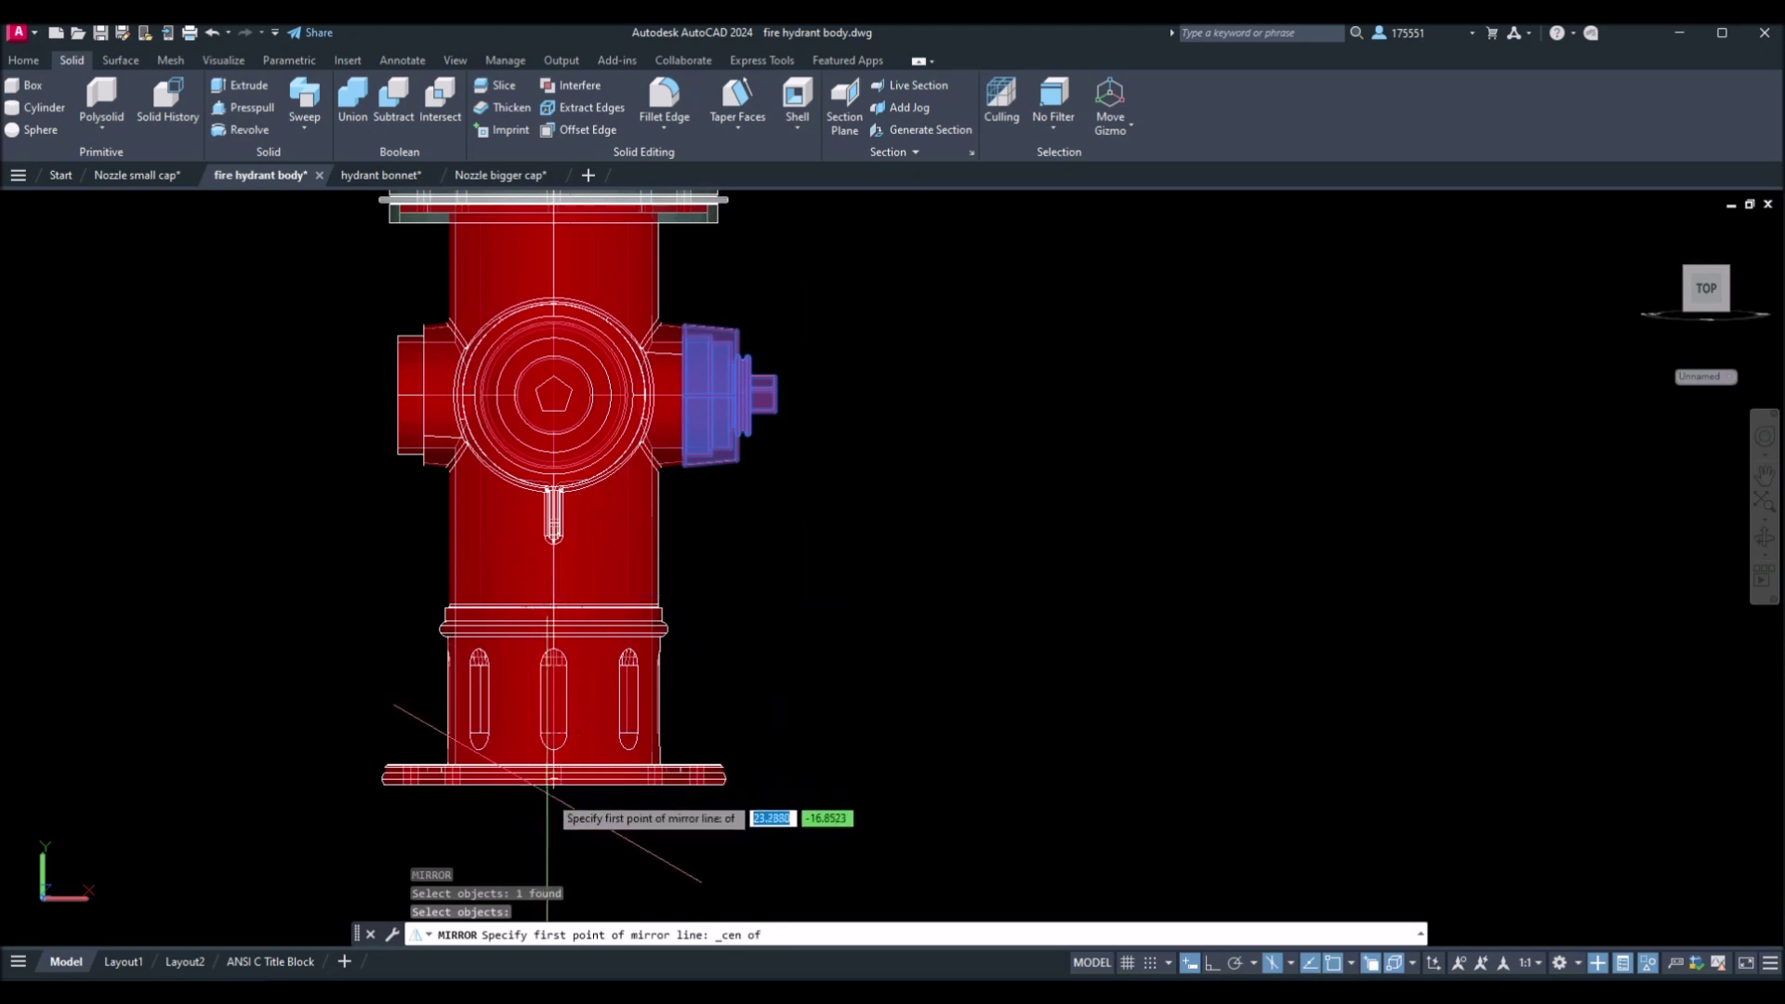
middle_drag(569, 651, 584, 470)
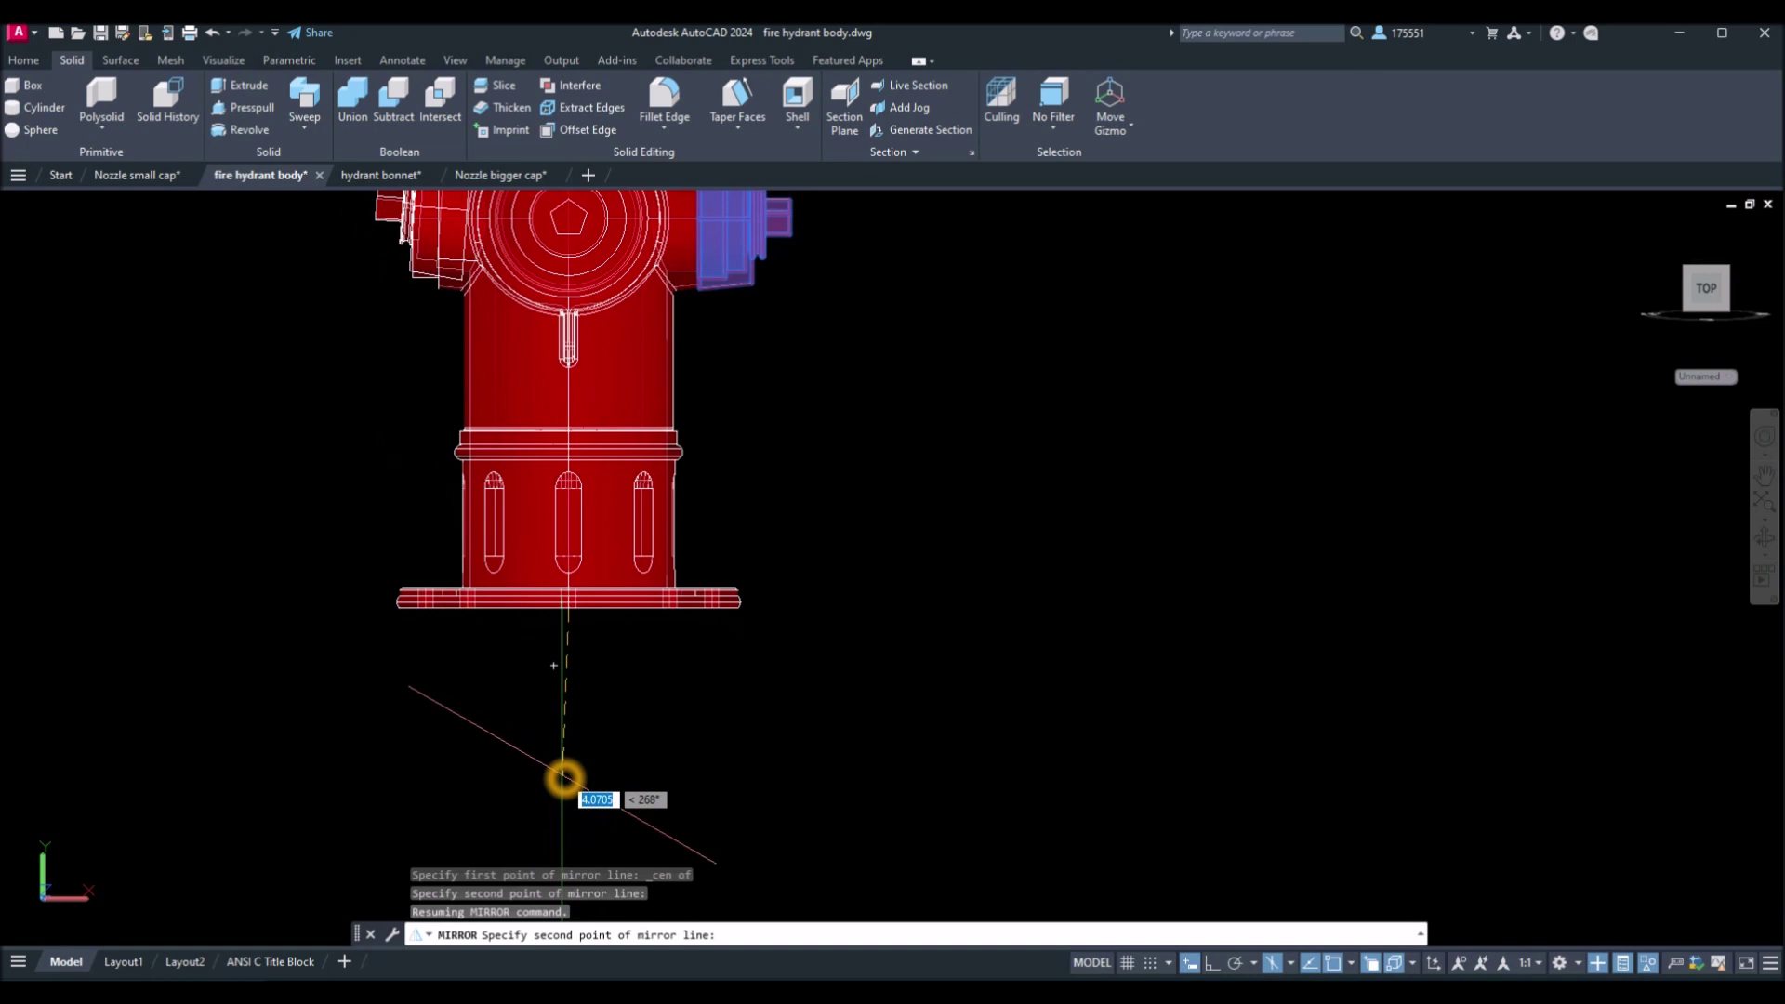
click(1216, 964)
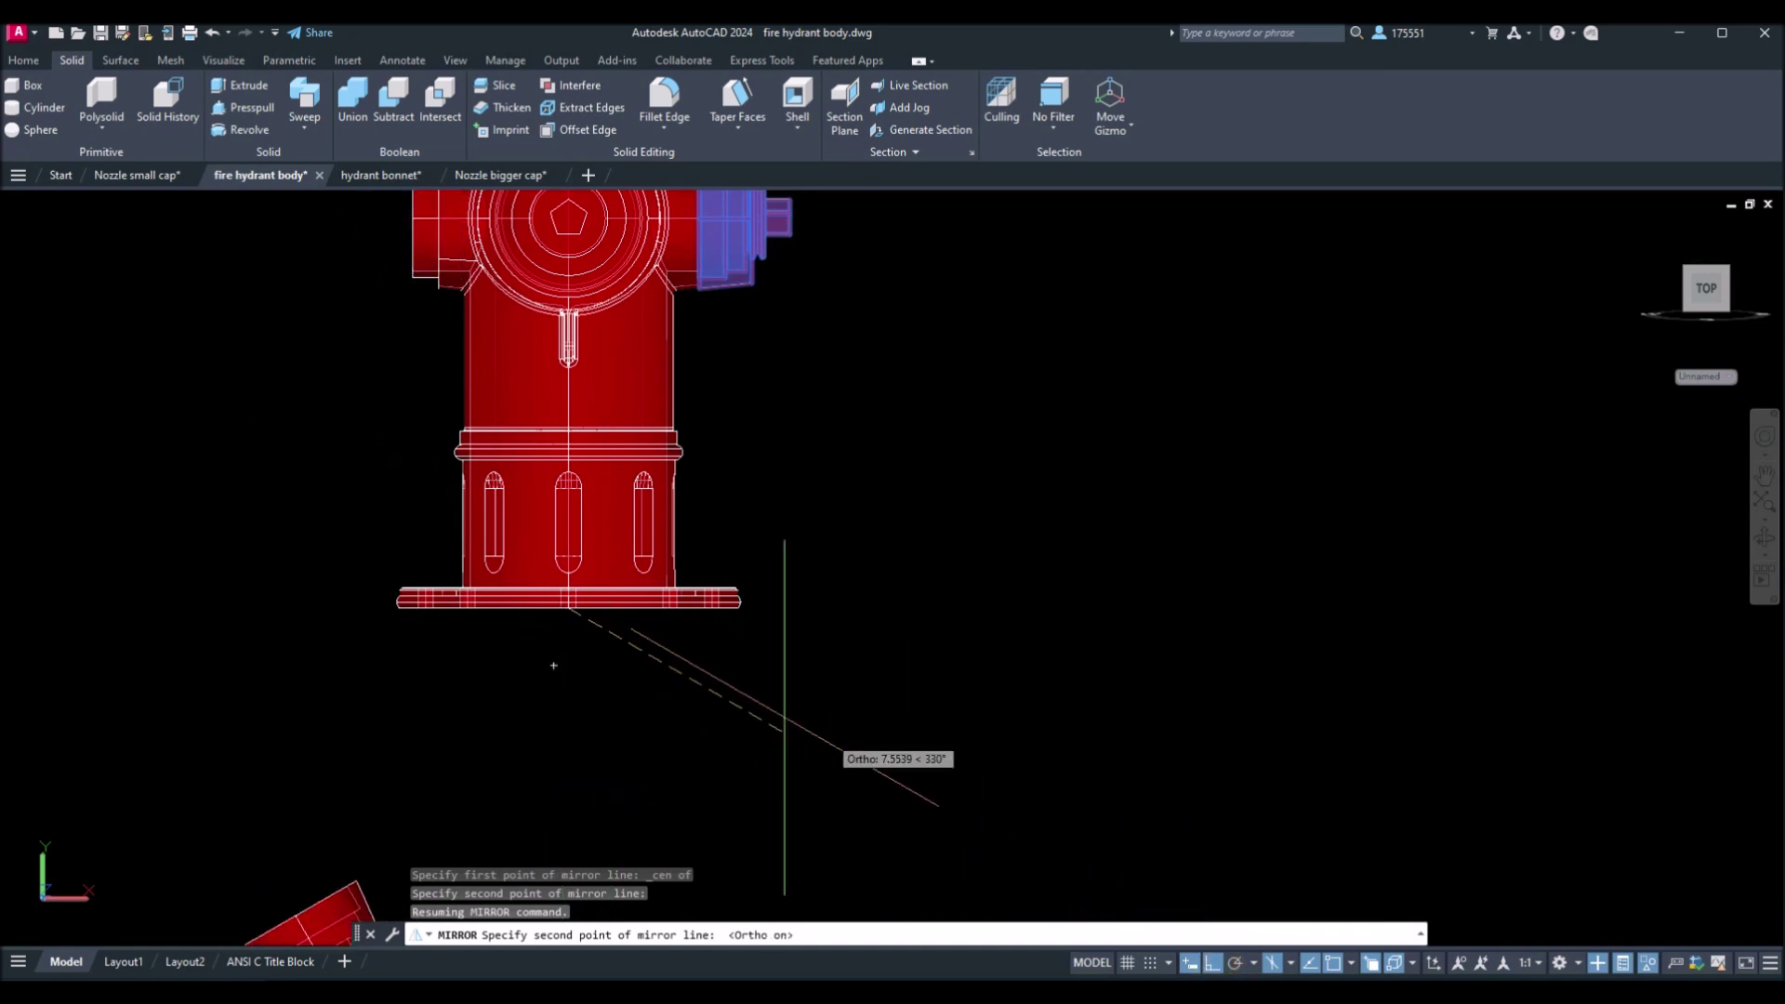
middle_drag(500, 492, 522, 645)
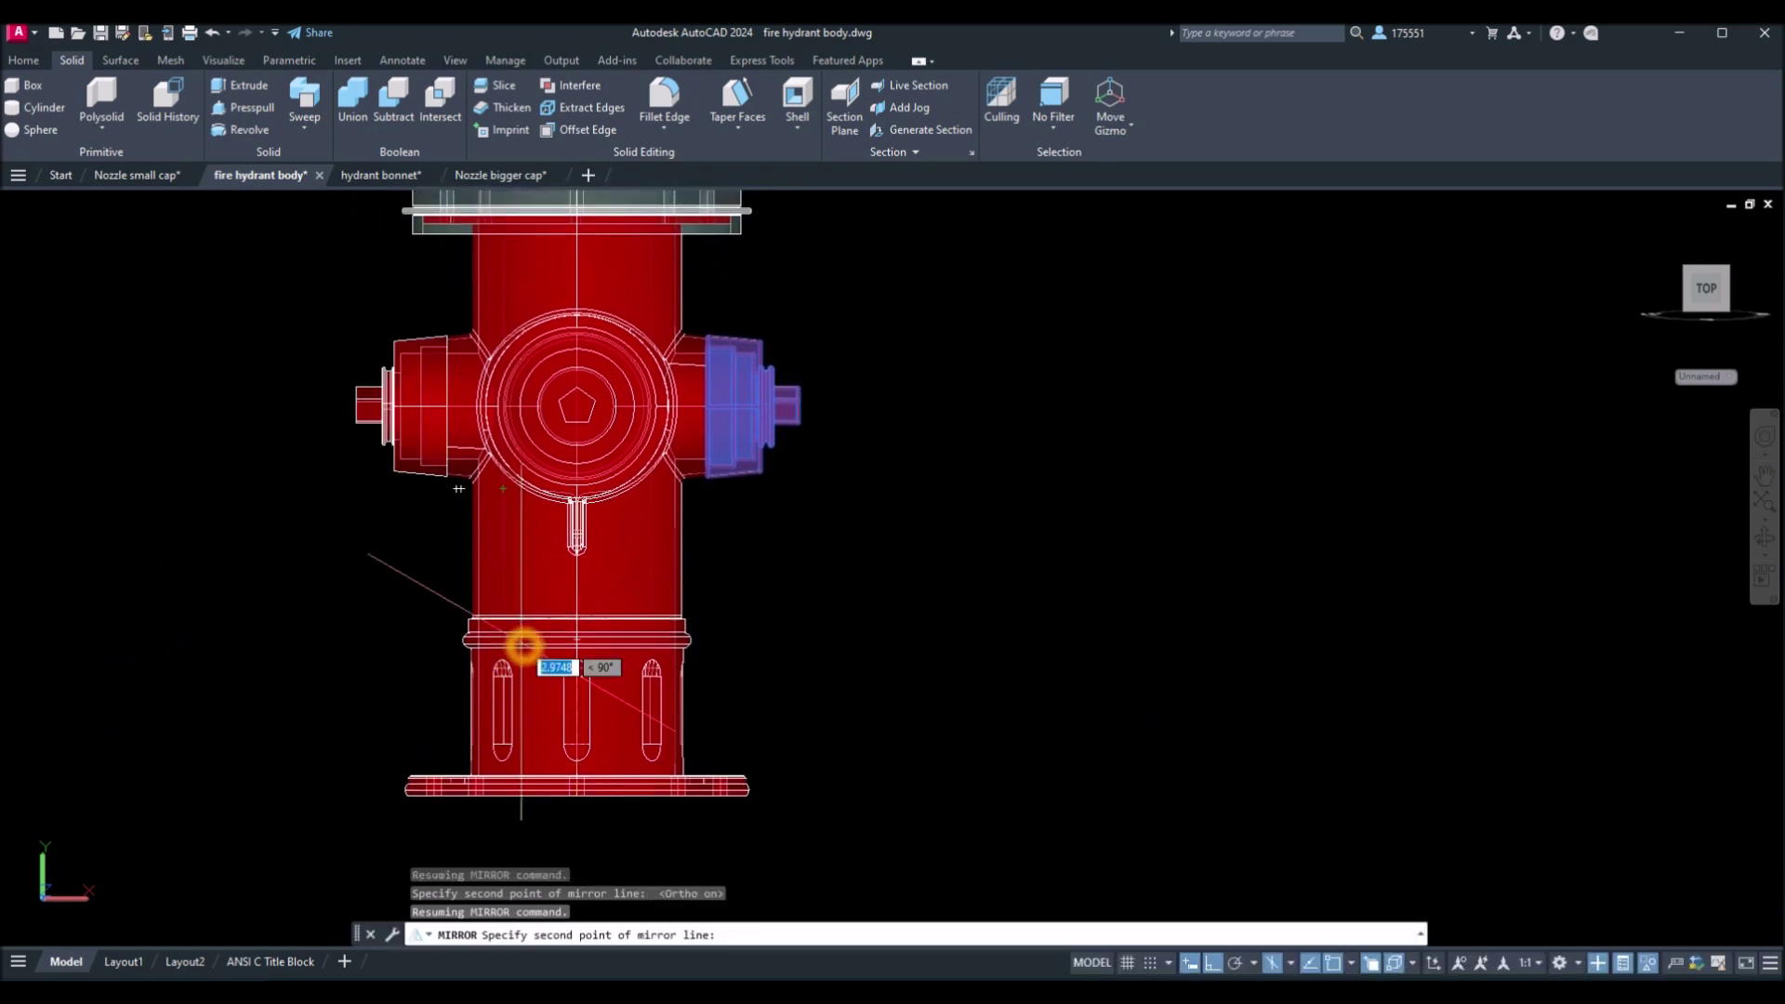
scroll(522, 646, down, 2)
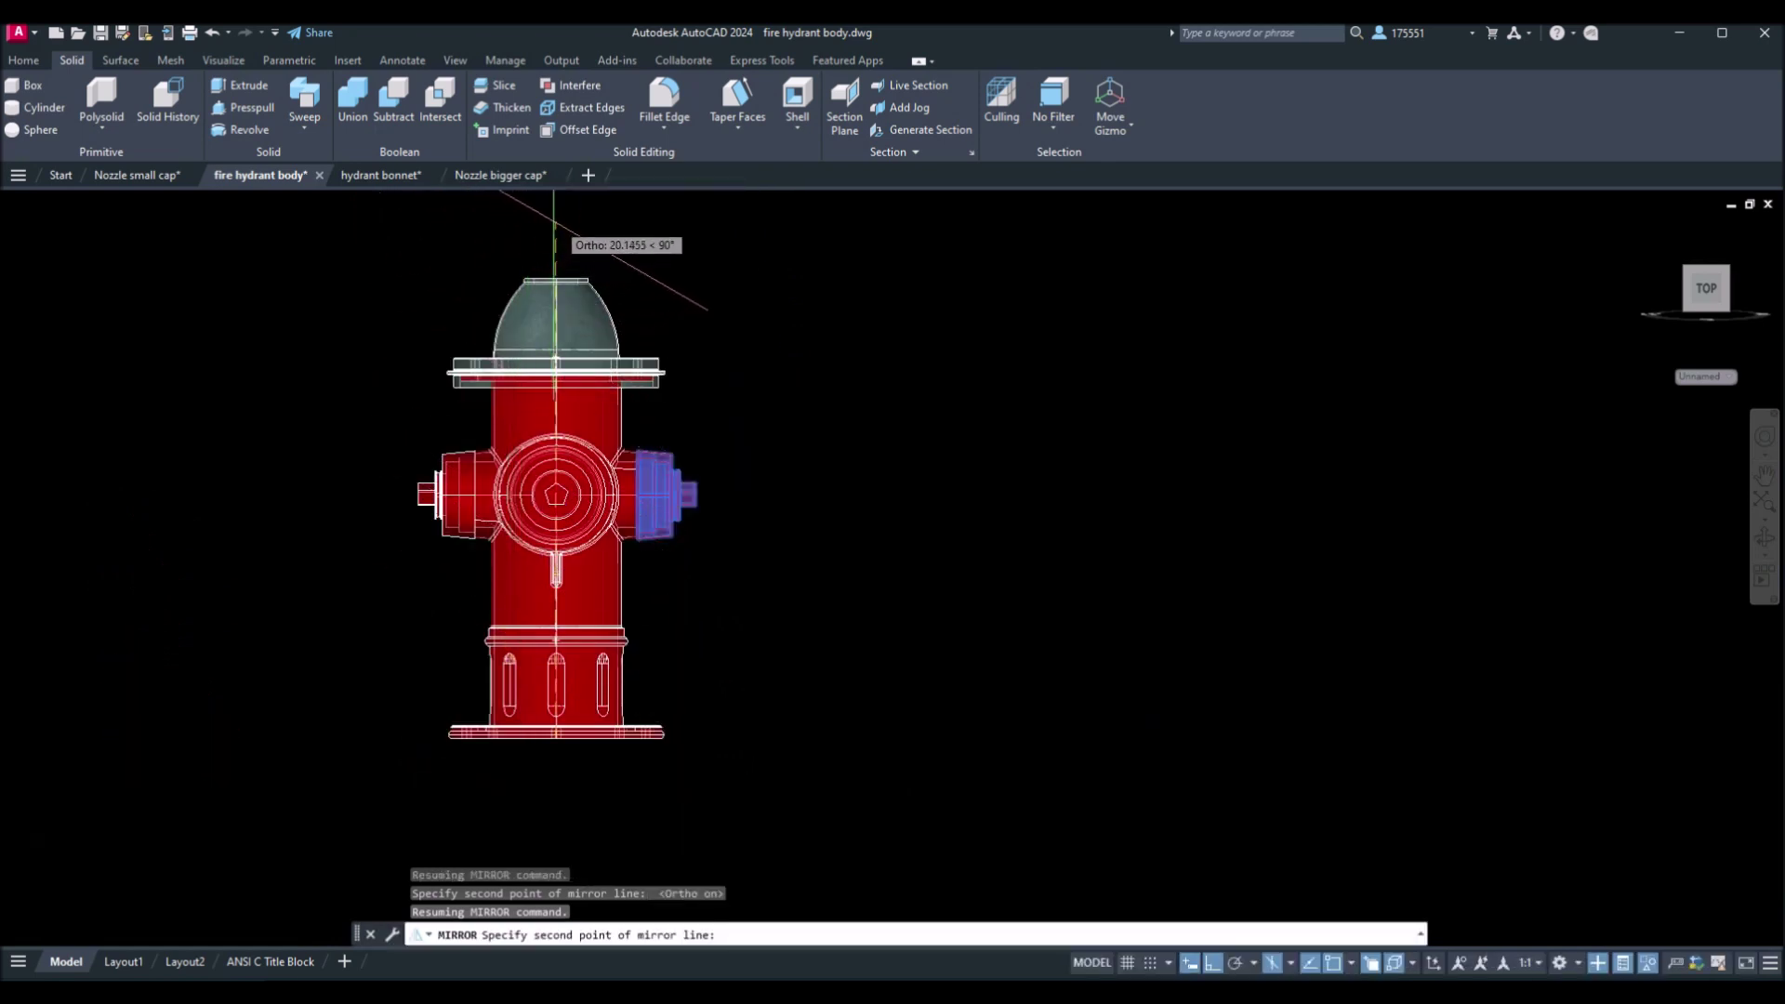
click(558, 230)
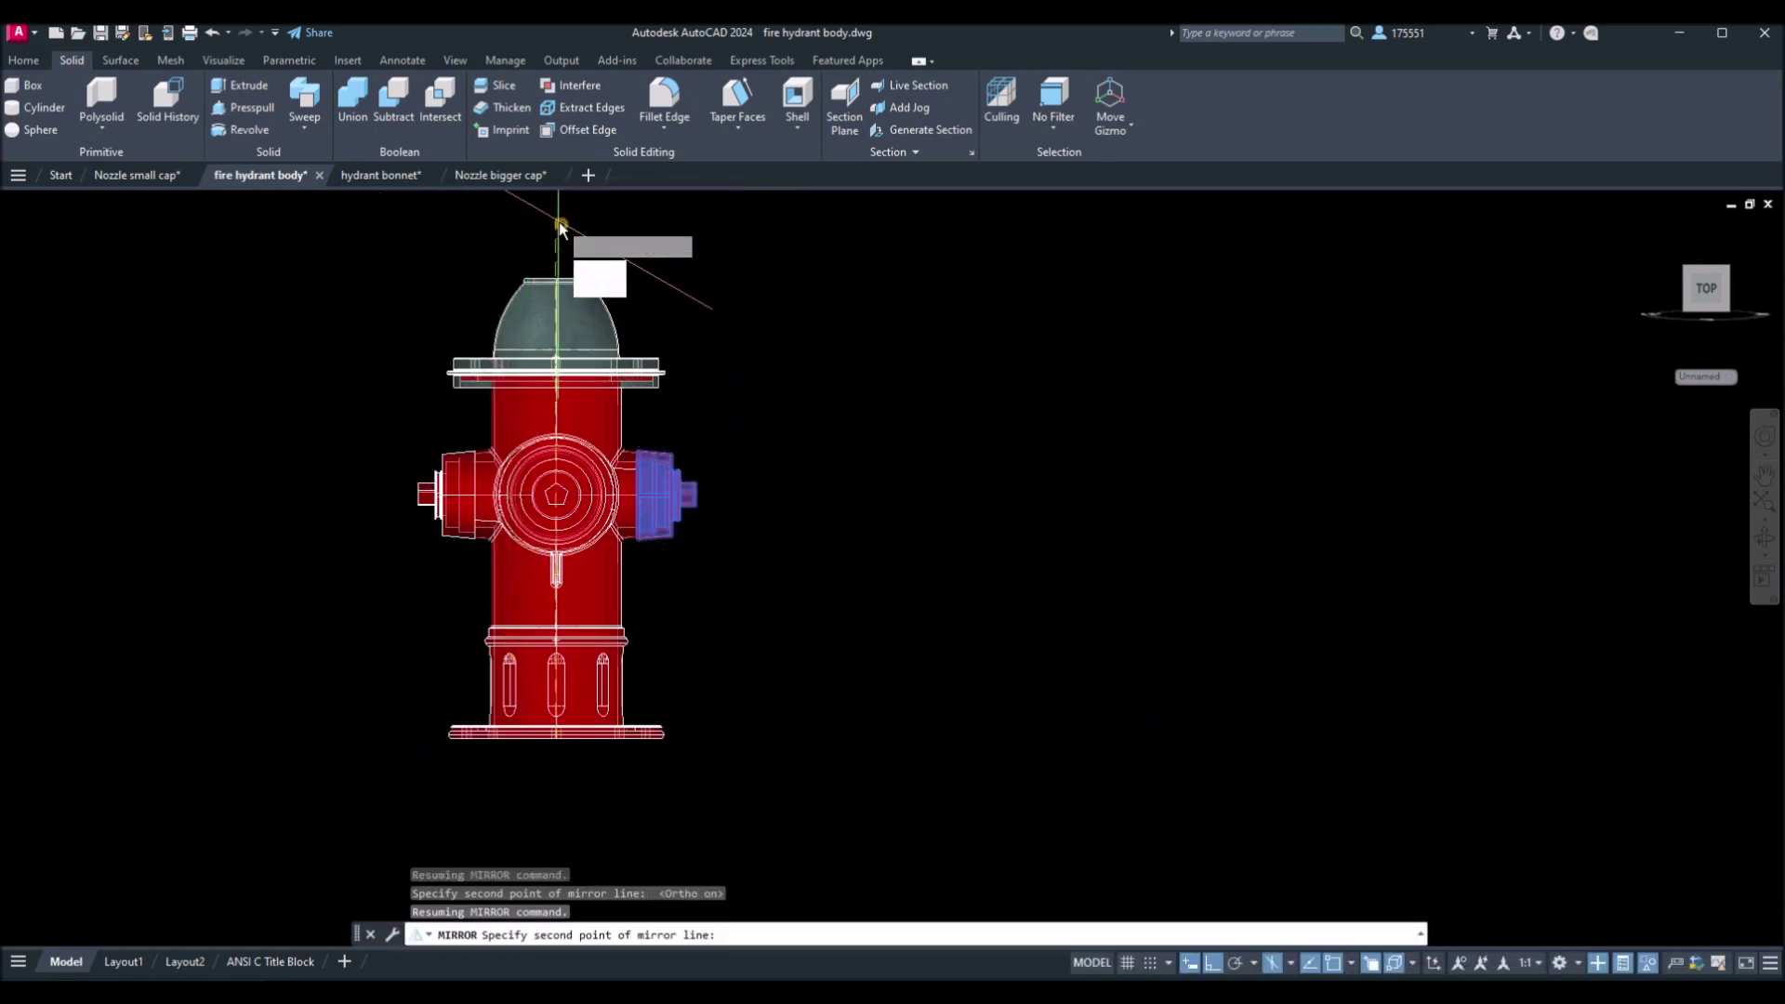
click(599, 289)
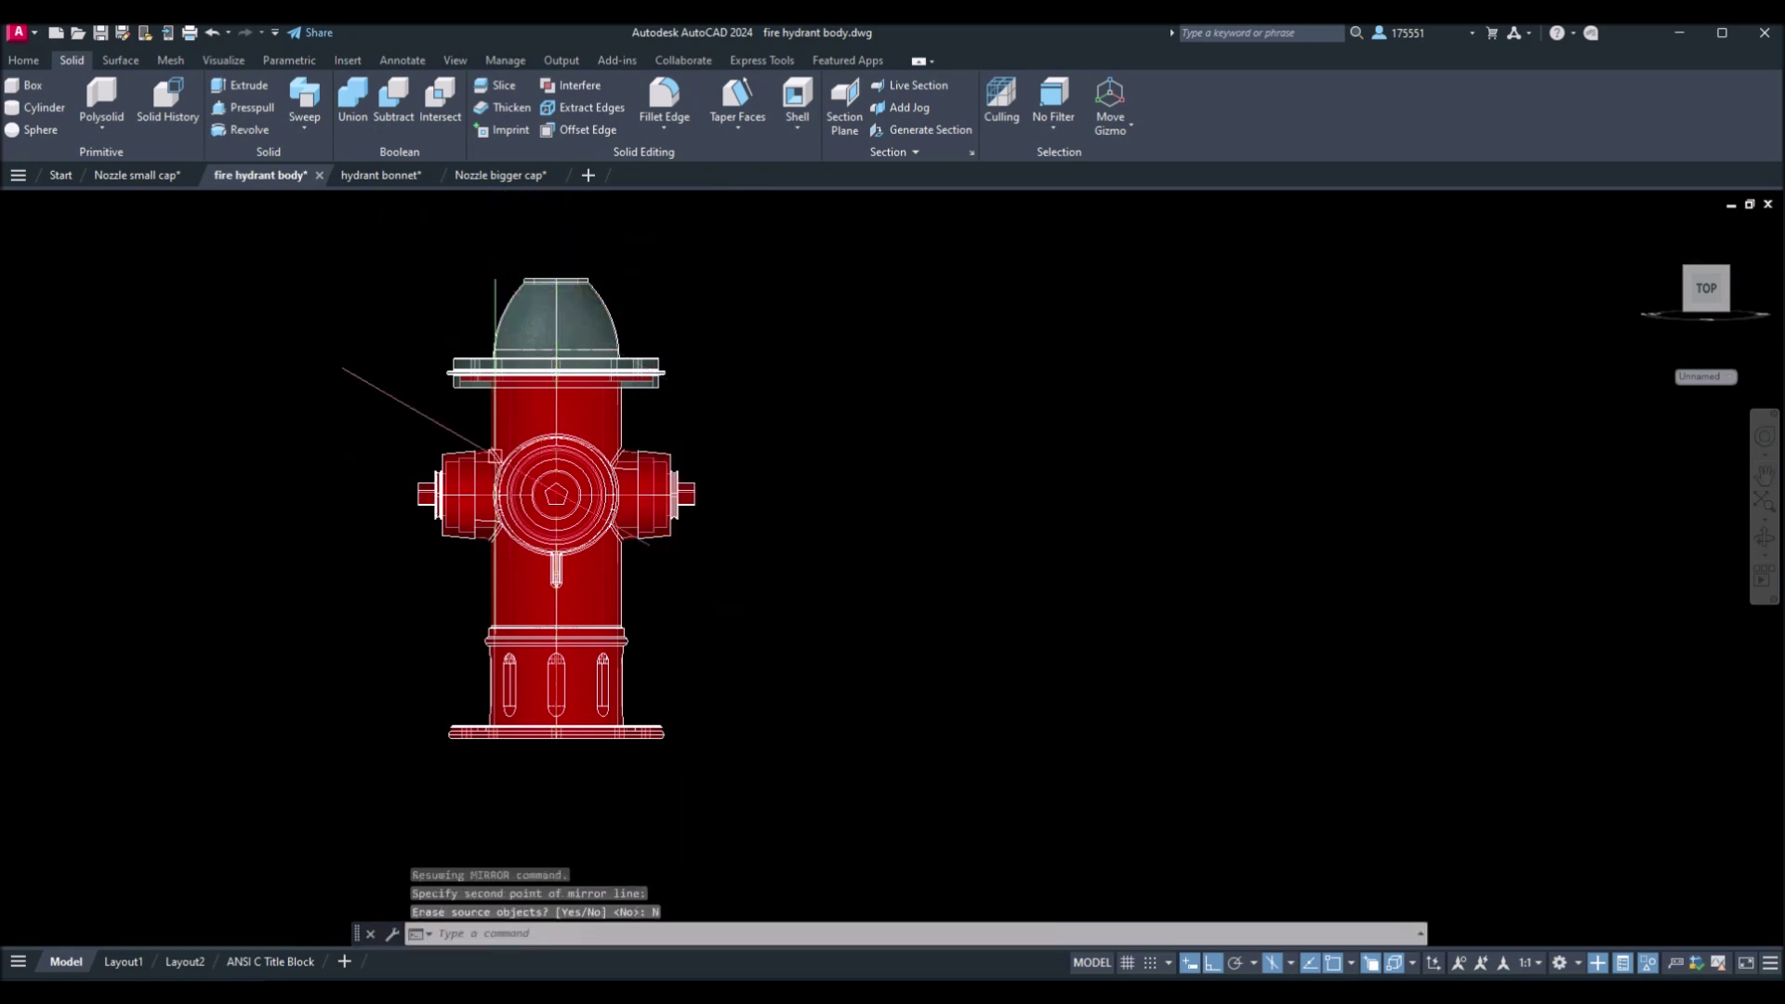
Run an interference check between the new left outlet cap and the hydrant body, picking the body by selection cycling.
click(571, 84)
click(442, 513)
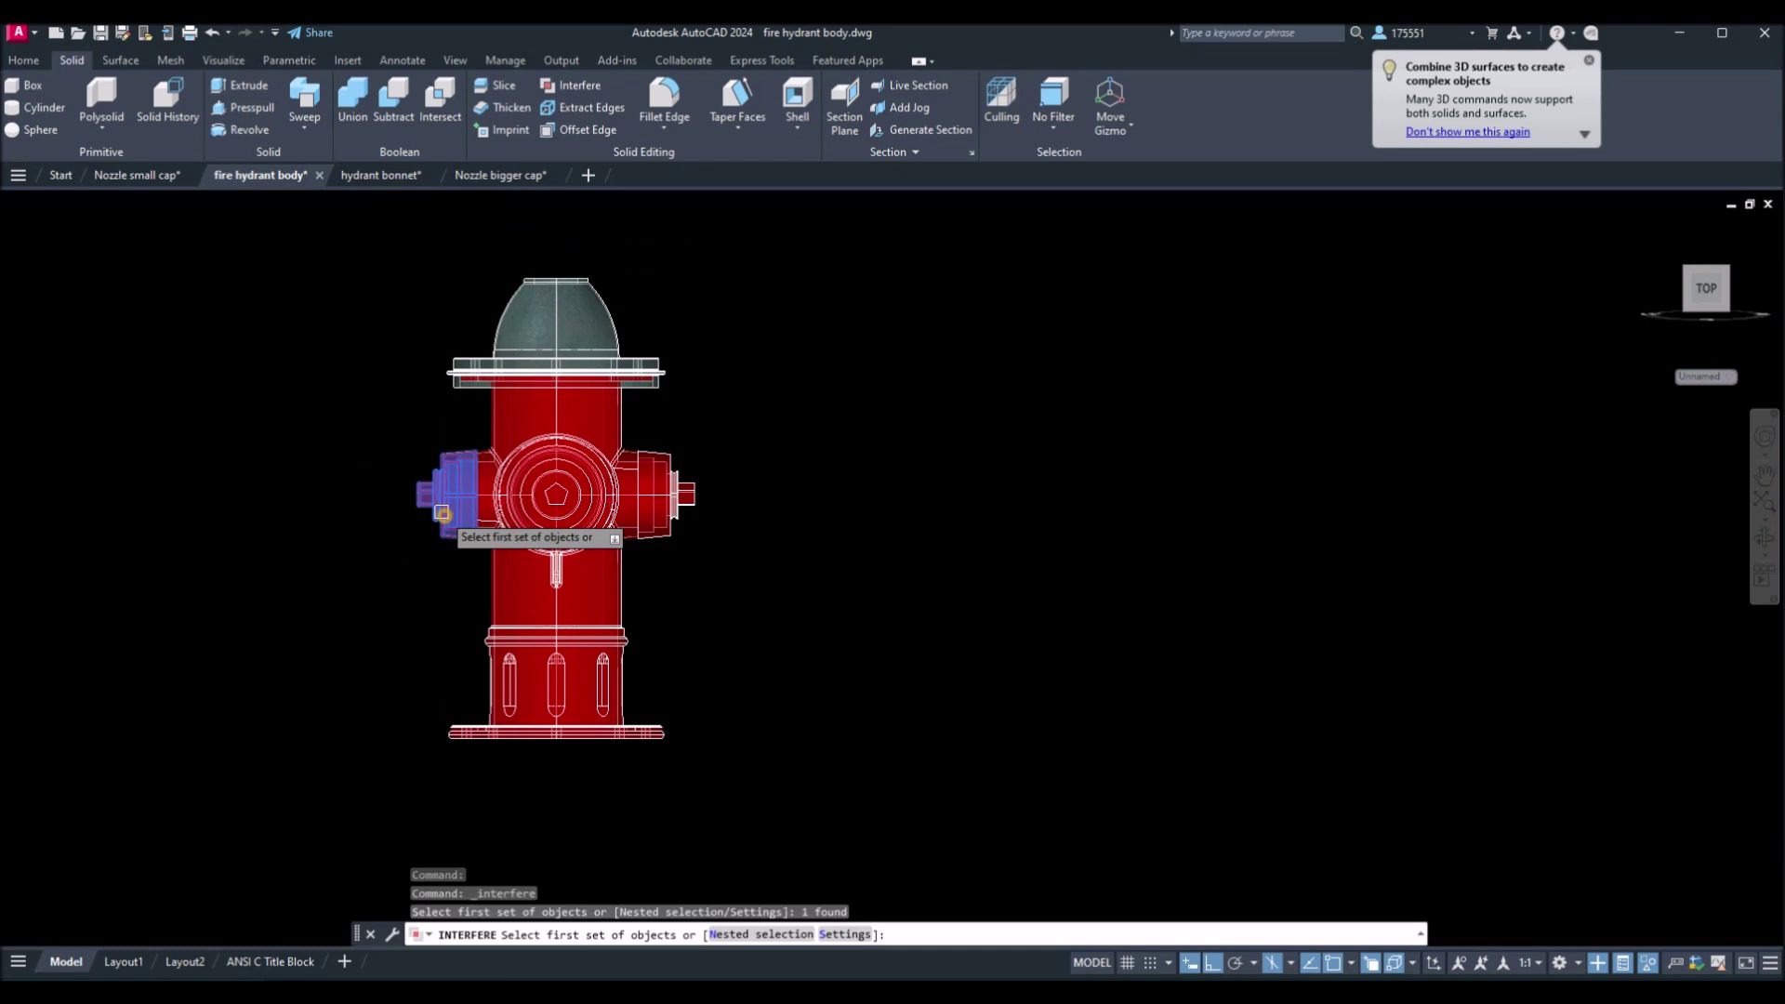
click(510, 516)
click(561, 577)
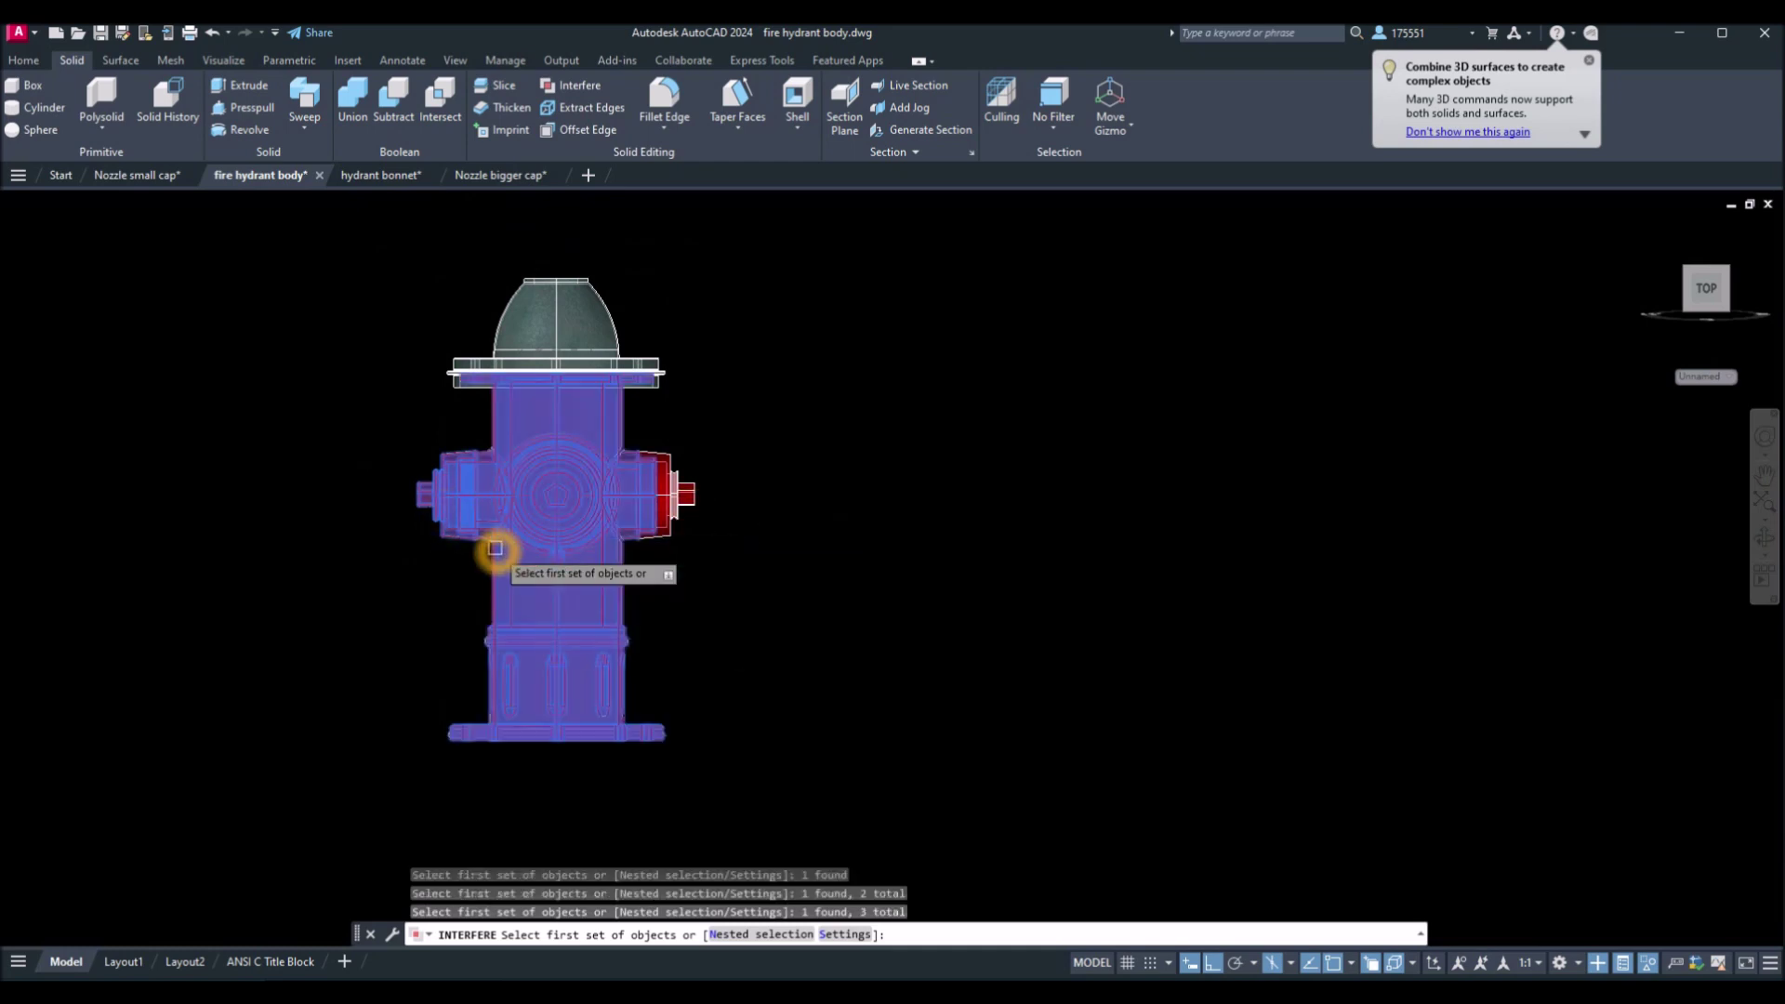
right_click(725, 454)
click(744, 466)
right_click(738, 455)
click(756, 468)
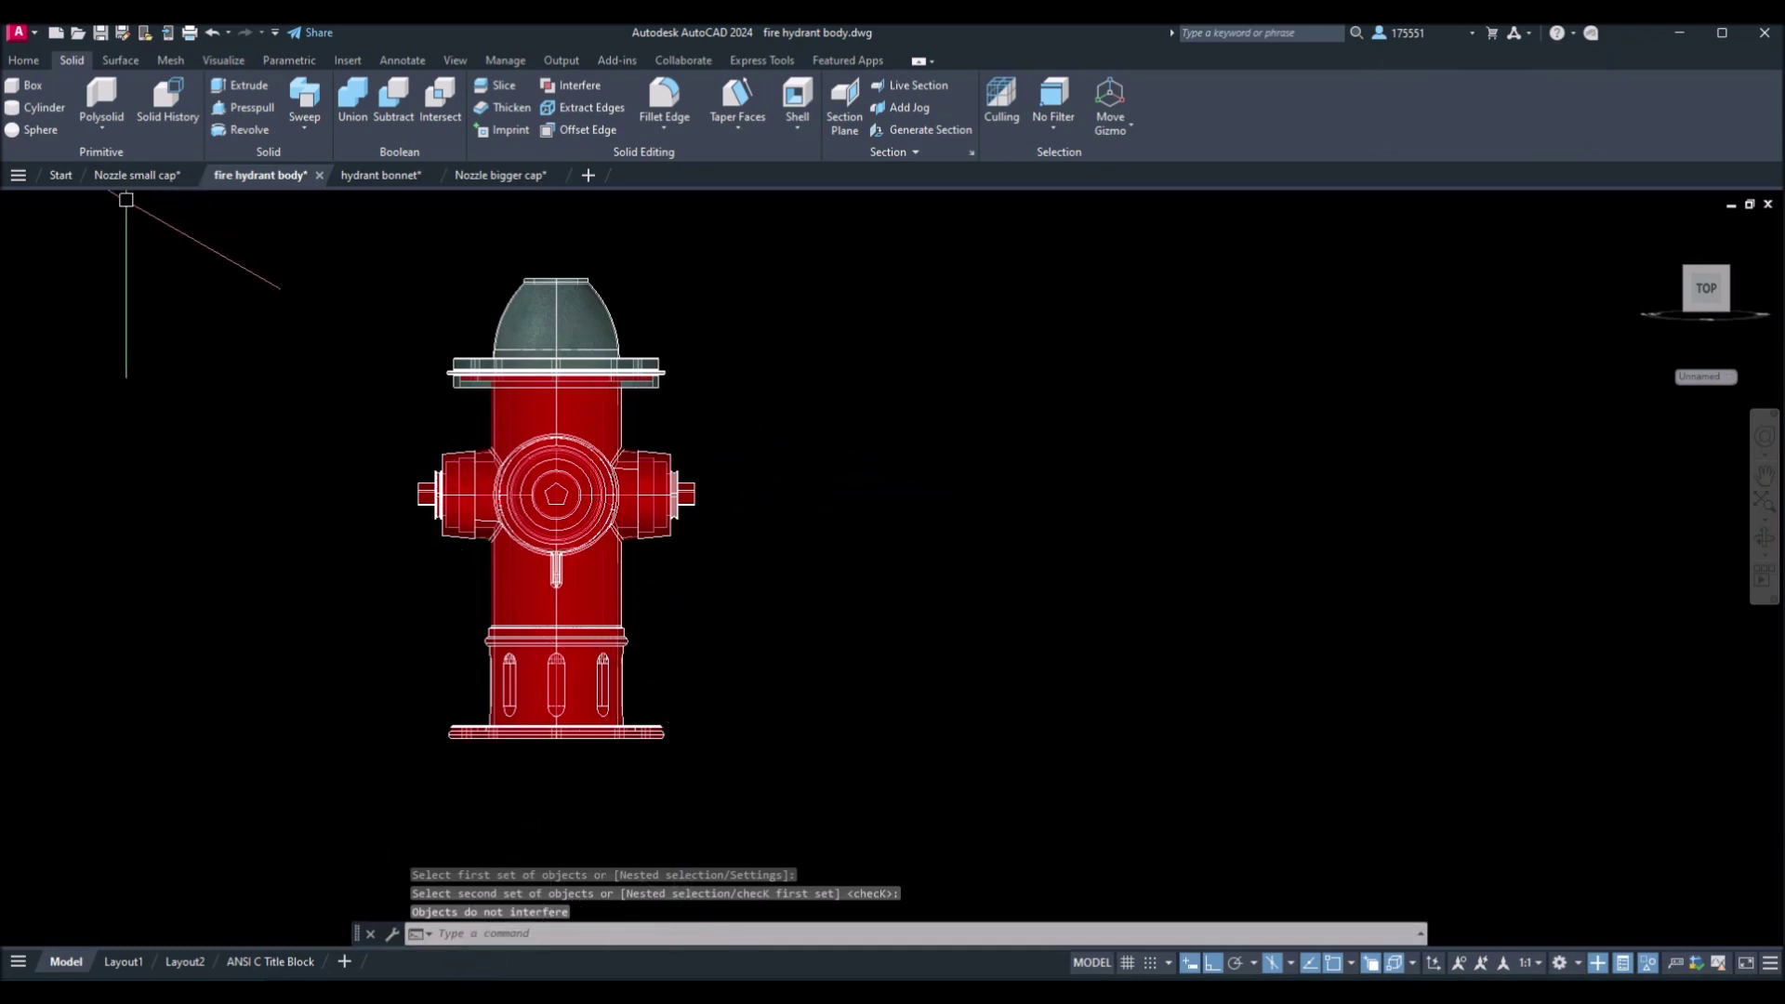
Switch the viewport back to Realistic shading and open the Materials Browser with MATERIALS.
click(72, 206)
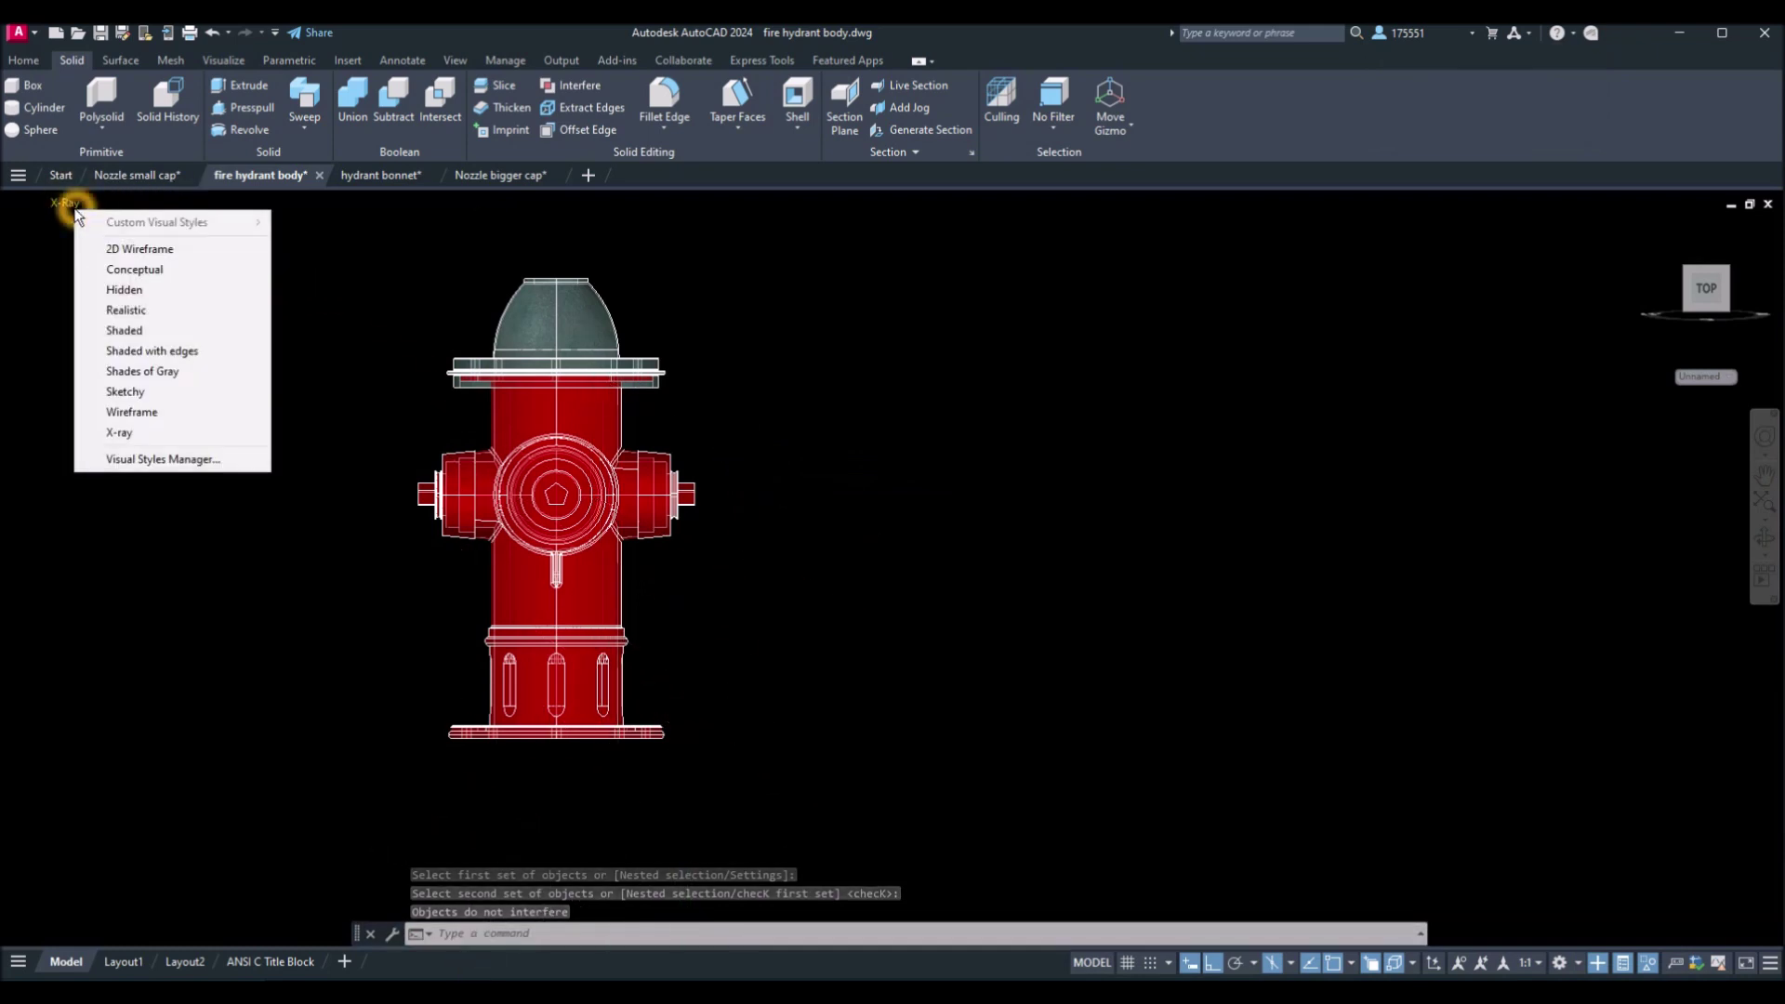
click(136, 311)
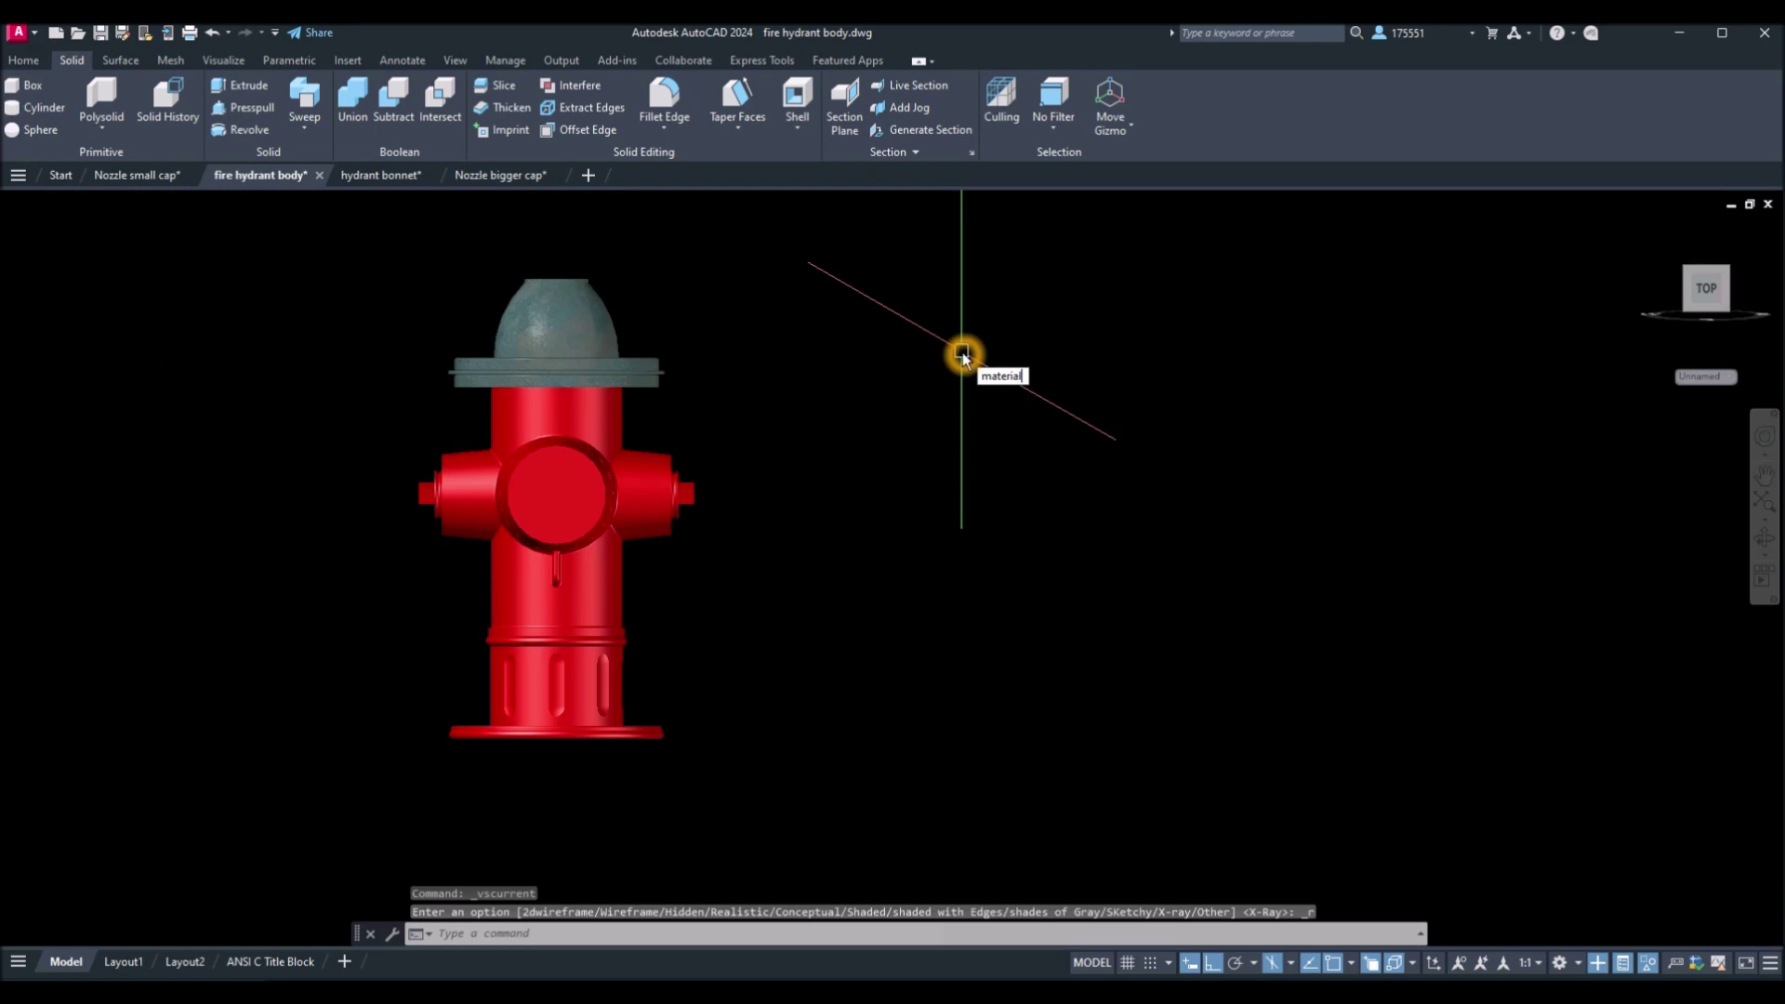
text(MATERIALS)
key(Return)
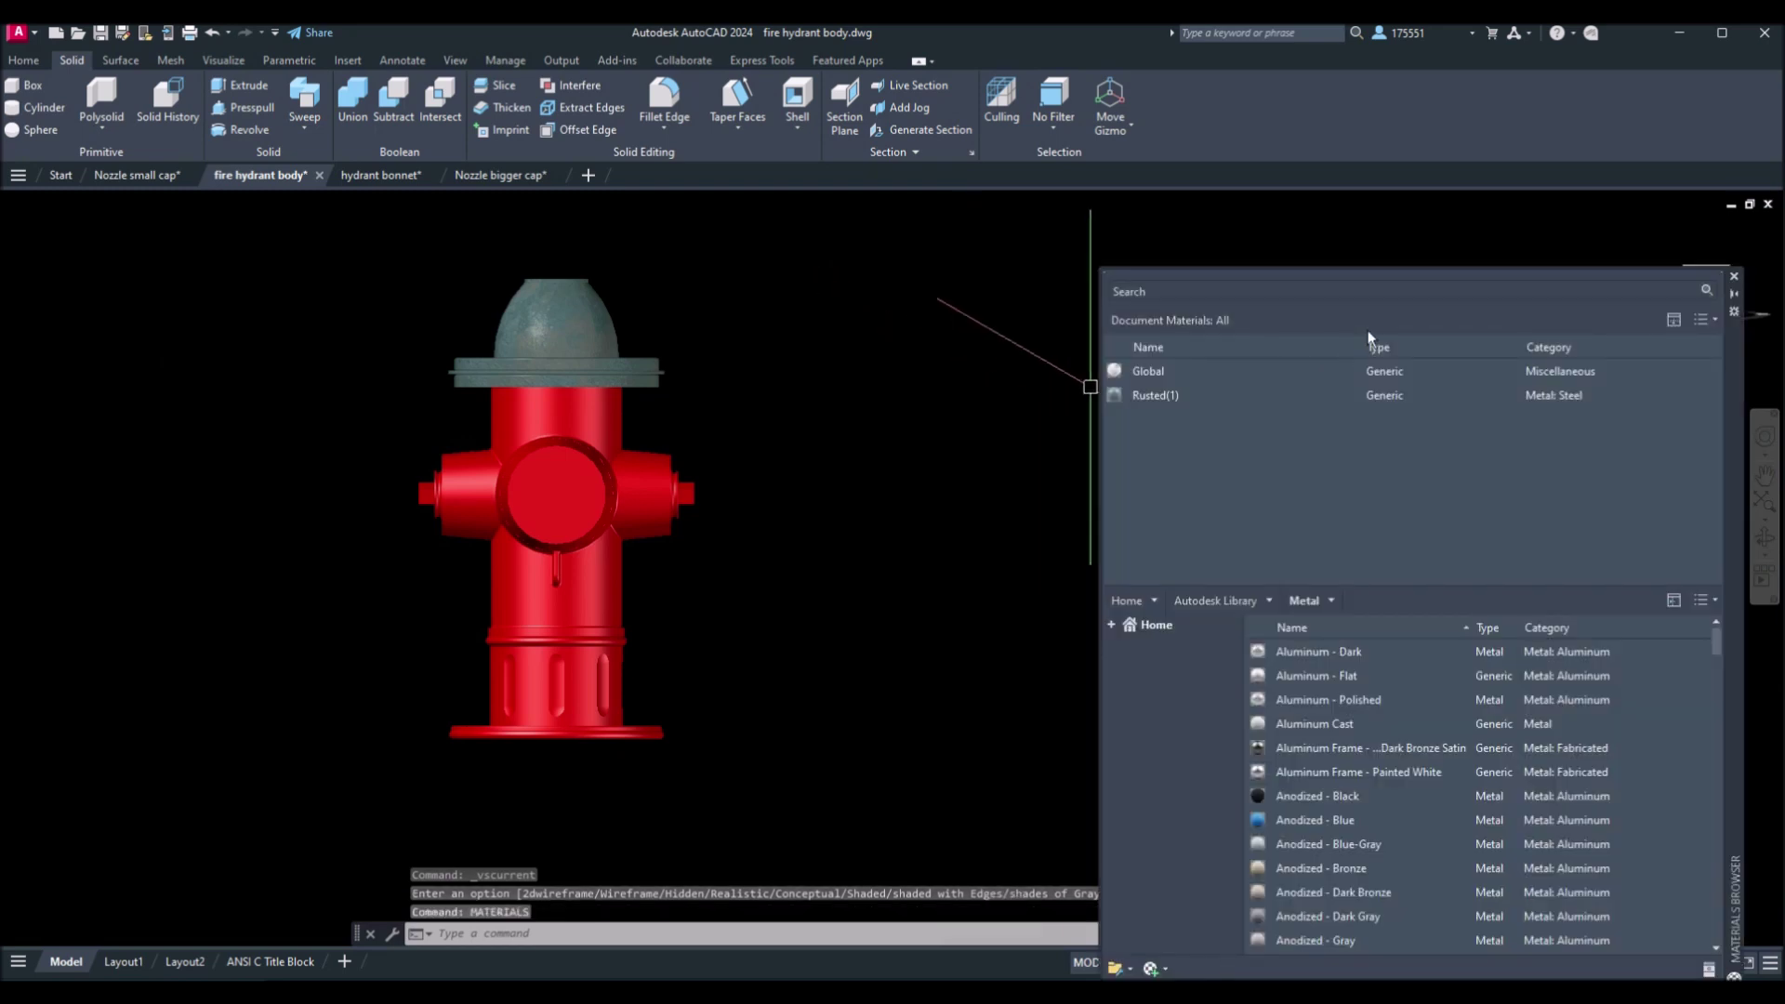
Apply Rusted(1) to the side caps and front cap, then close the Materials Browser.
drag(1179, 394, 683, 499)
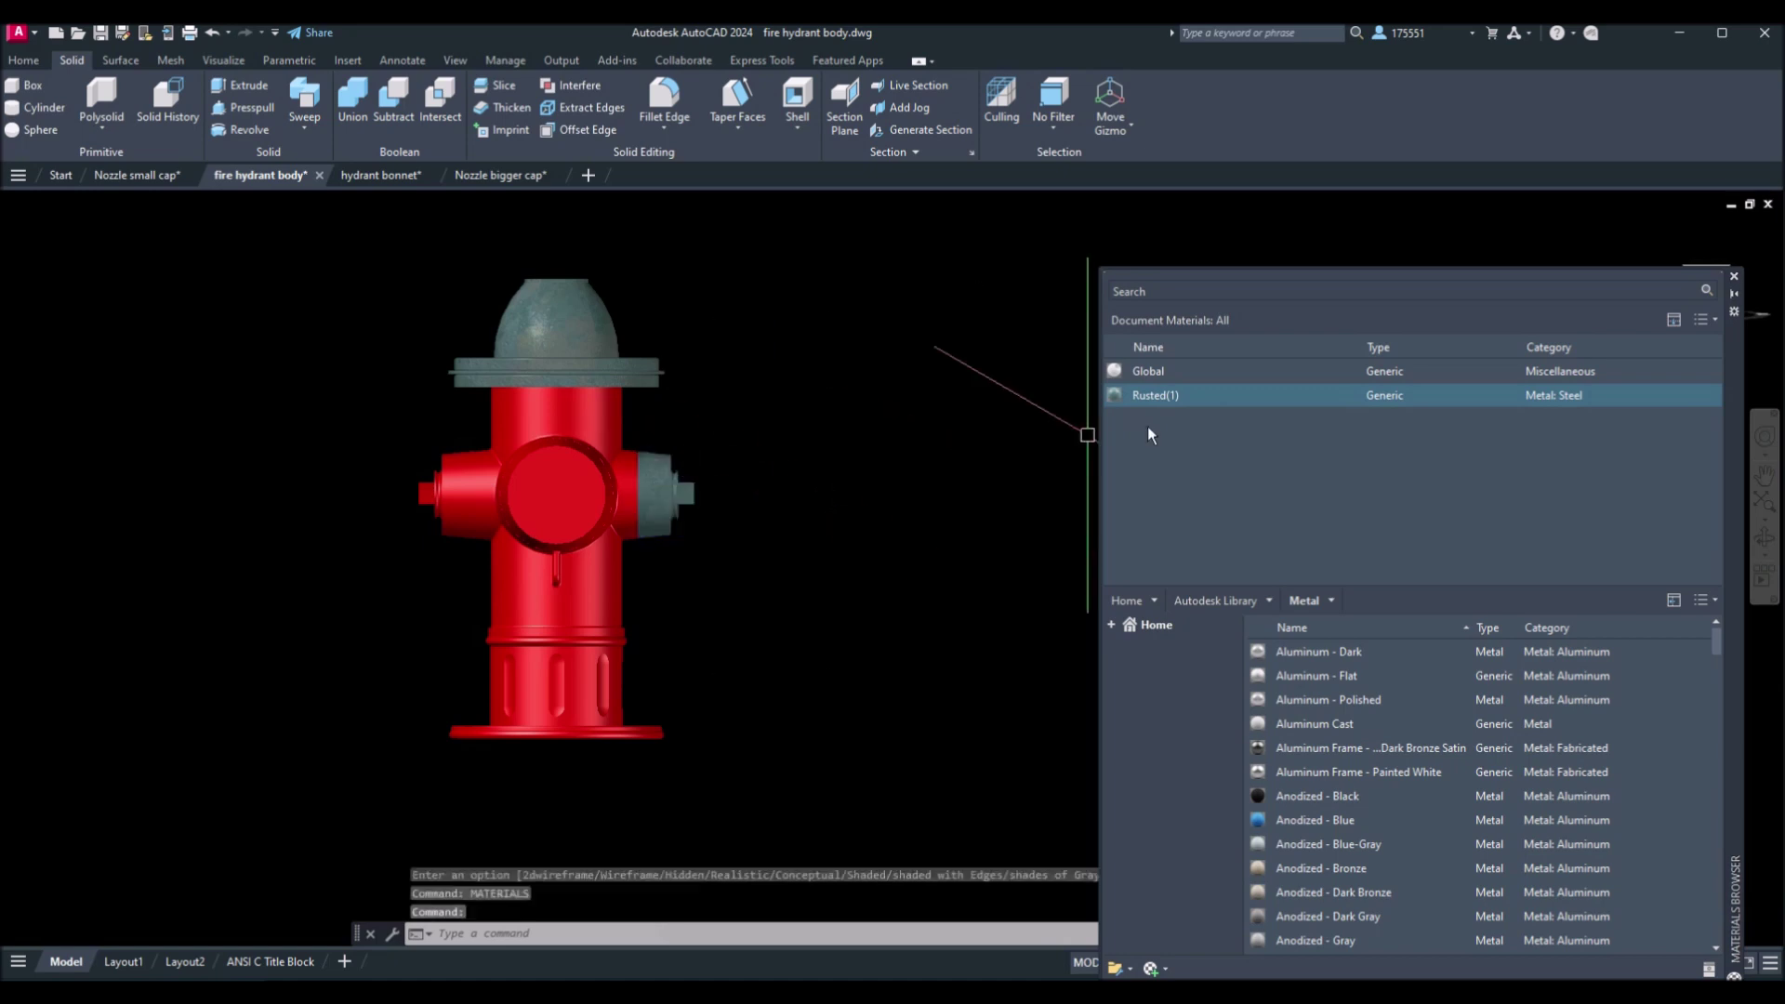
drag(1158, 402, 455, 526)
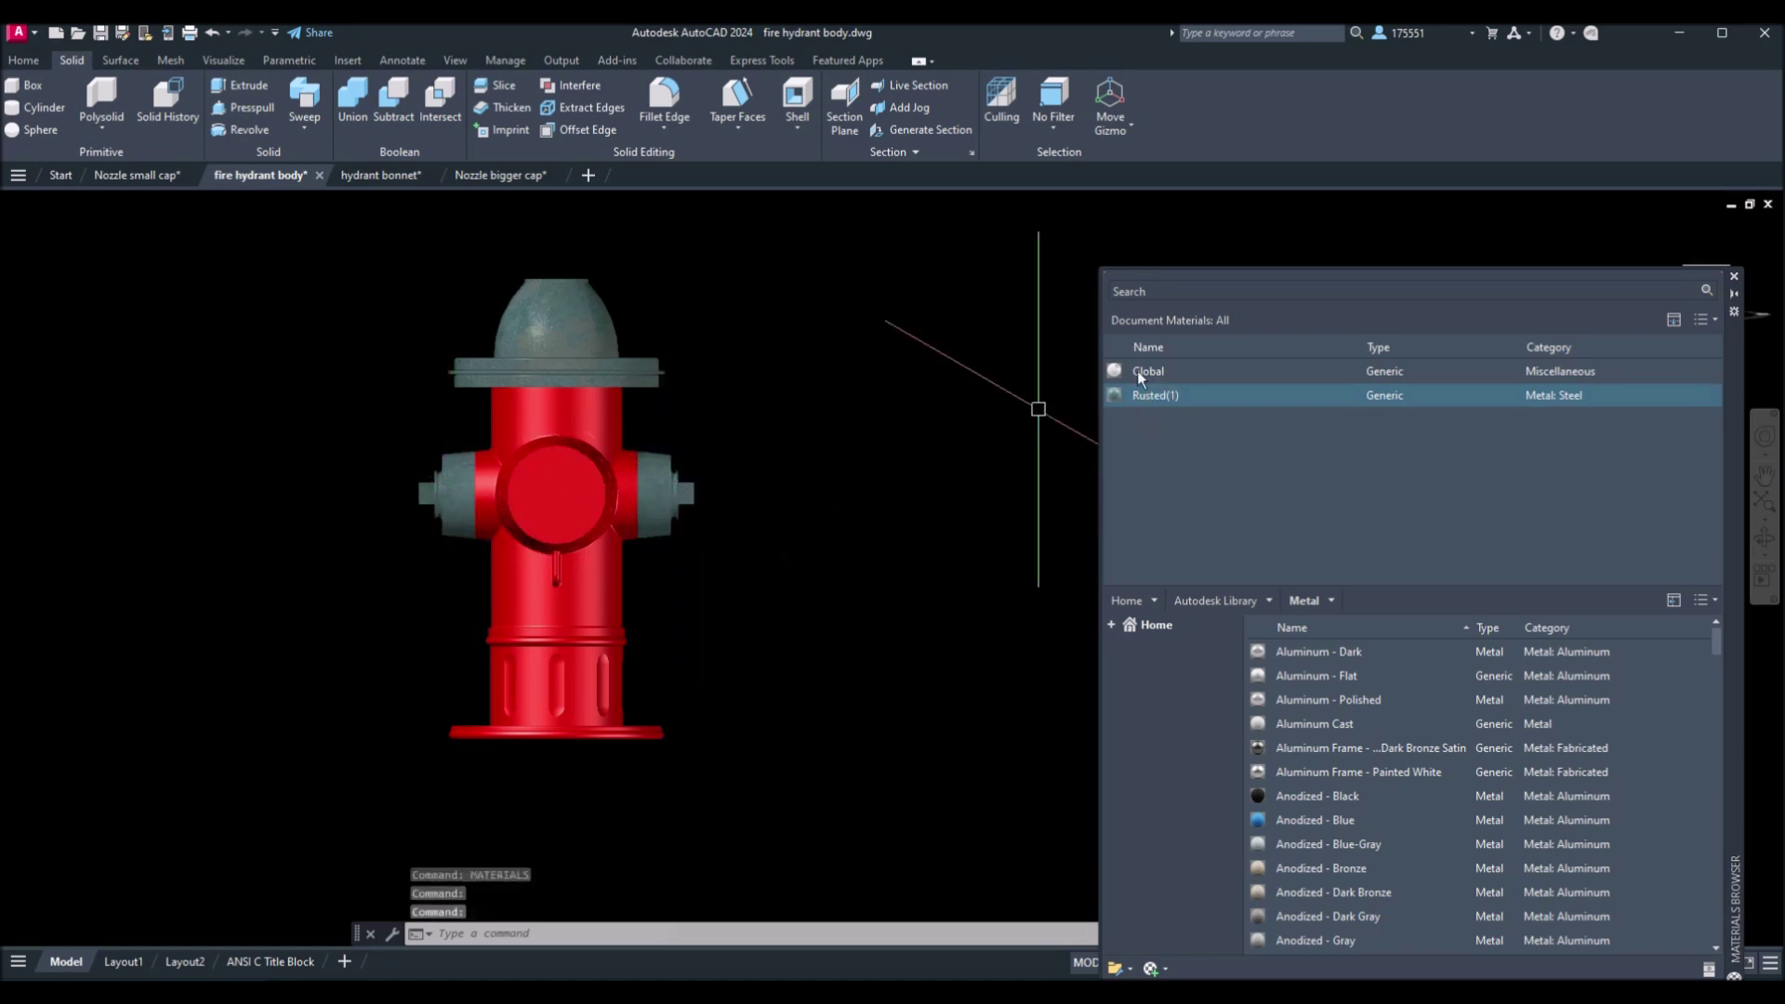
click(542, 526)
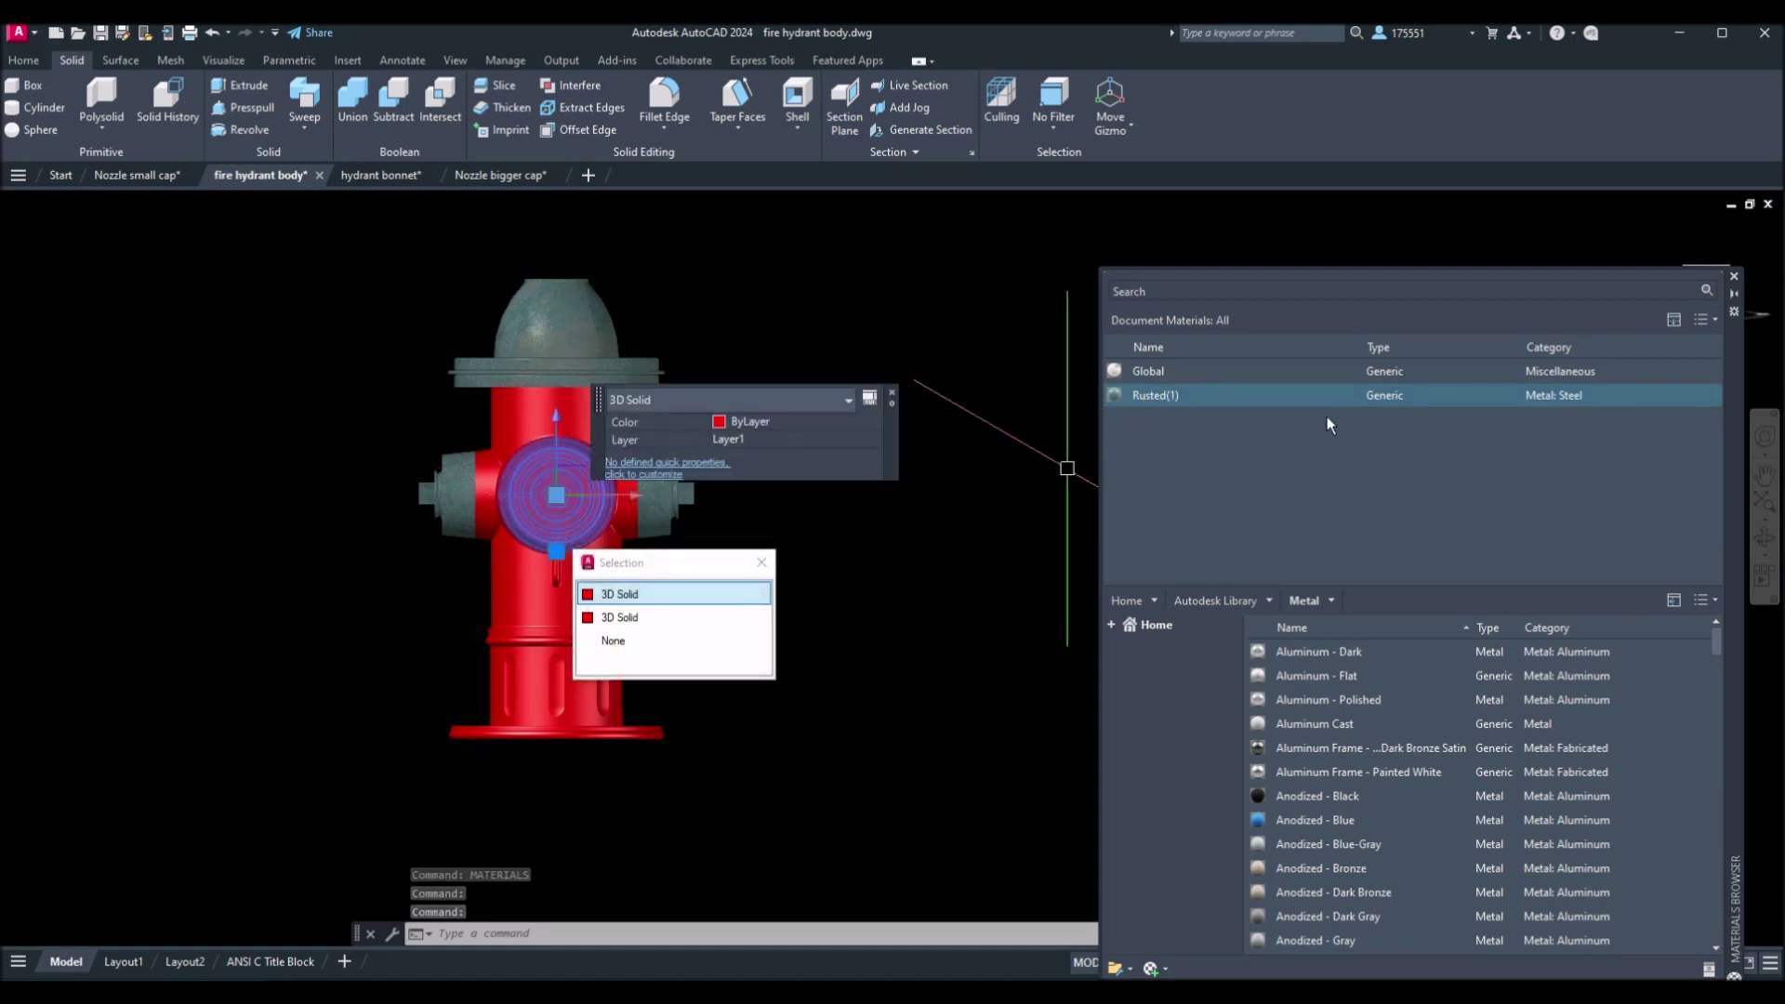
click(1302, 403)
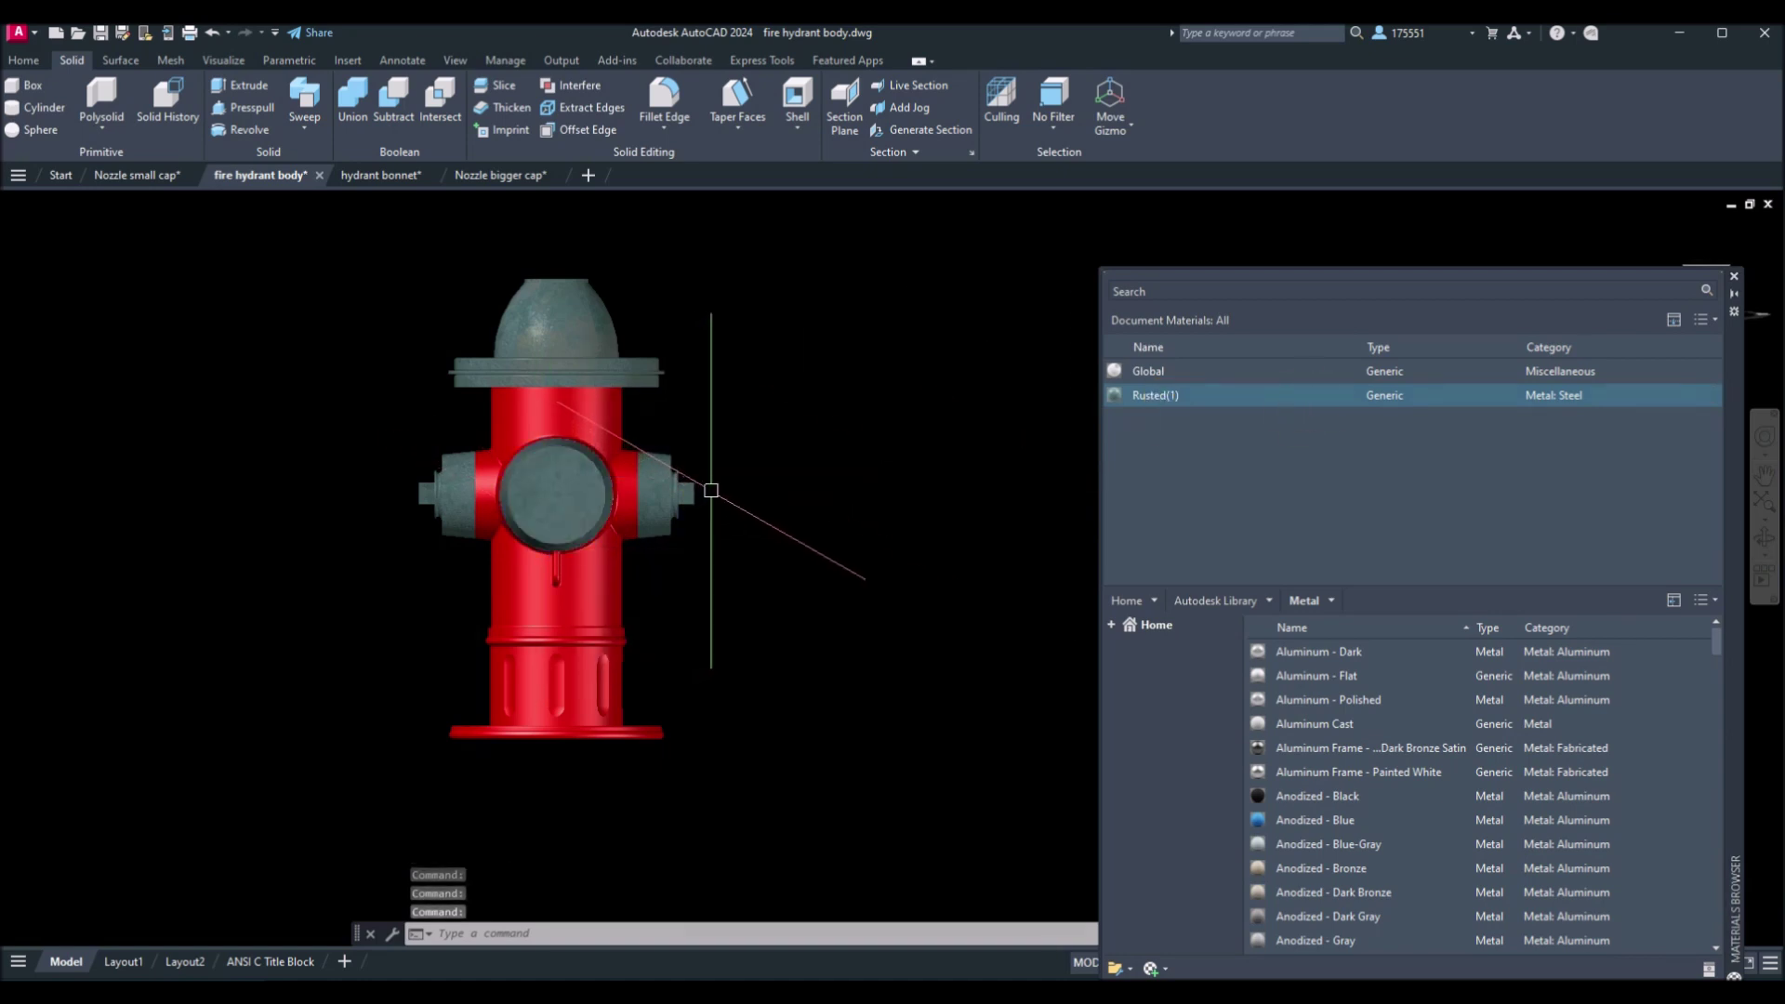
shift+middle_drag(724, 486, 856, 517)
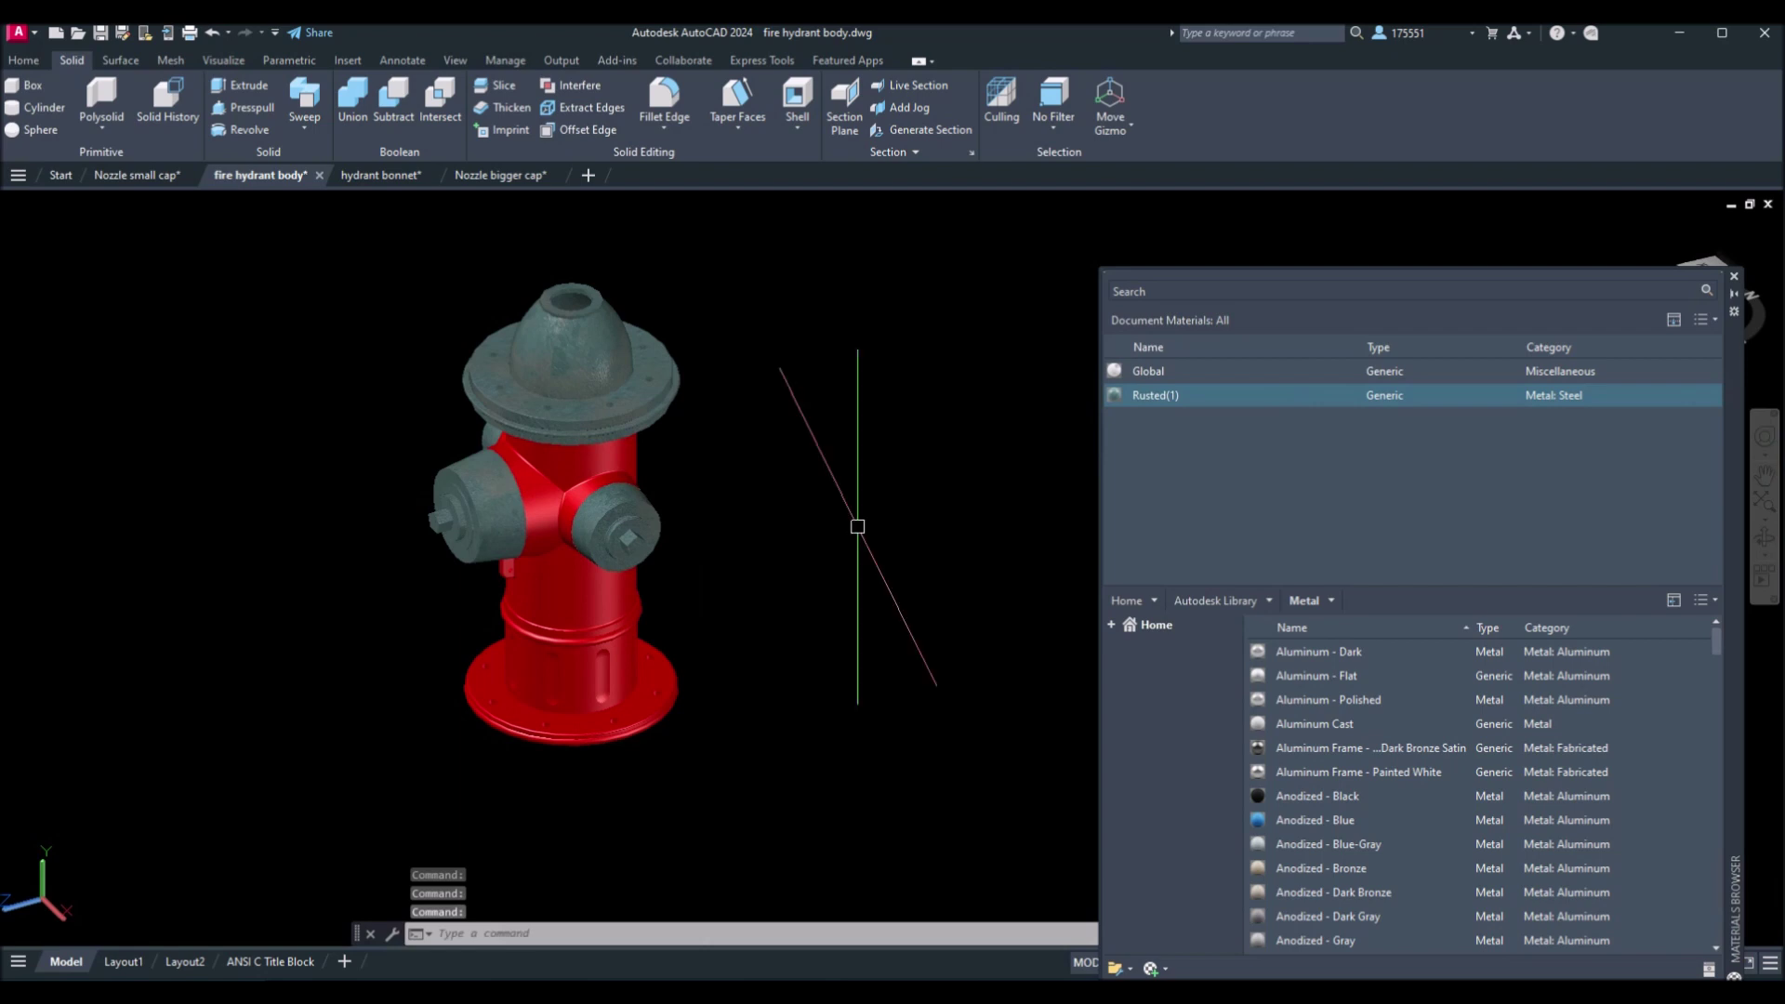
click(1742, 284)
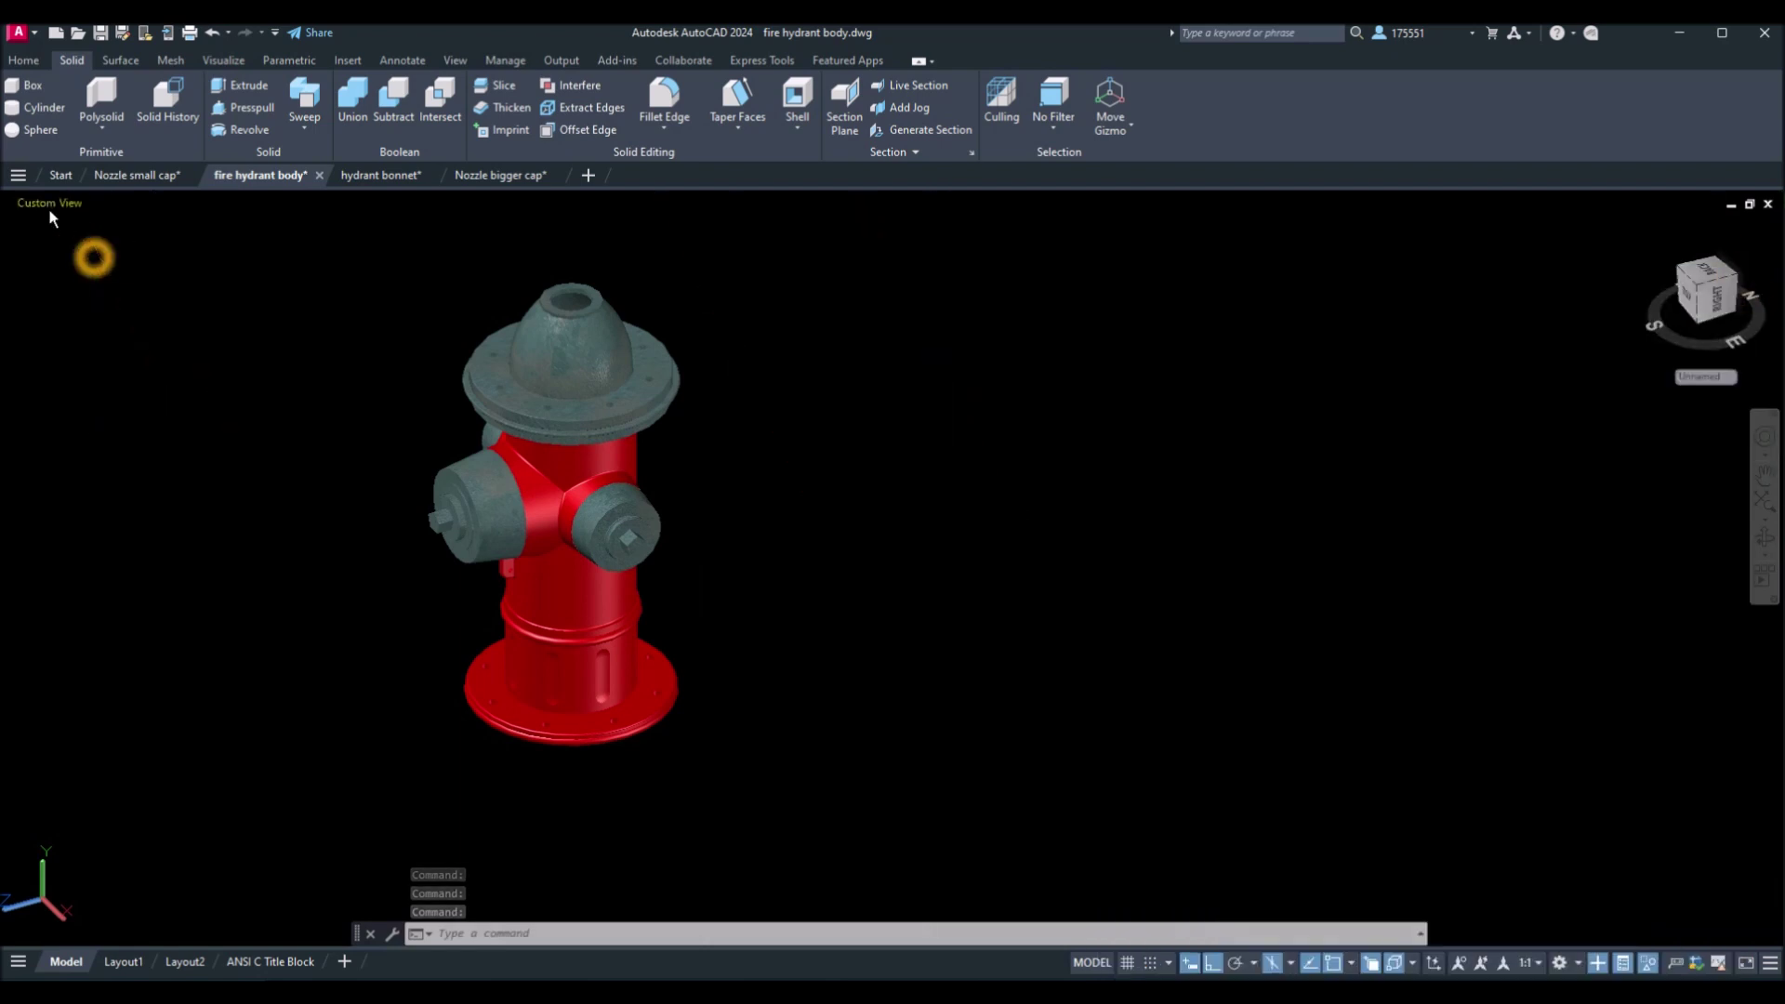
click(49, 204)
From Top view, slice all seven hydrant parts along an east-west plane through the centre, keeping one half.
click(89, 251)
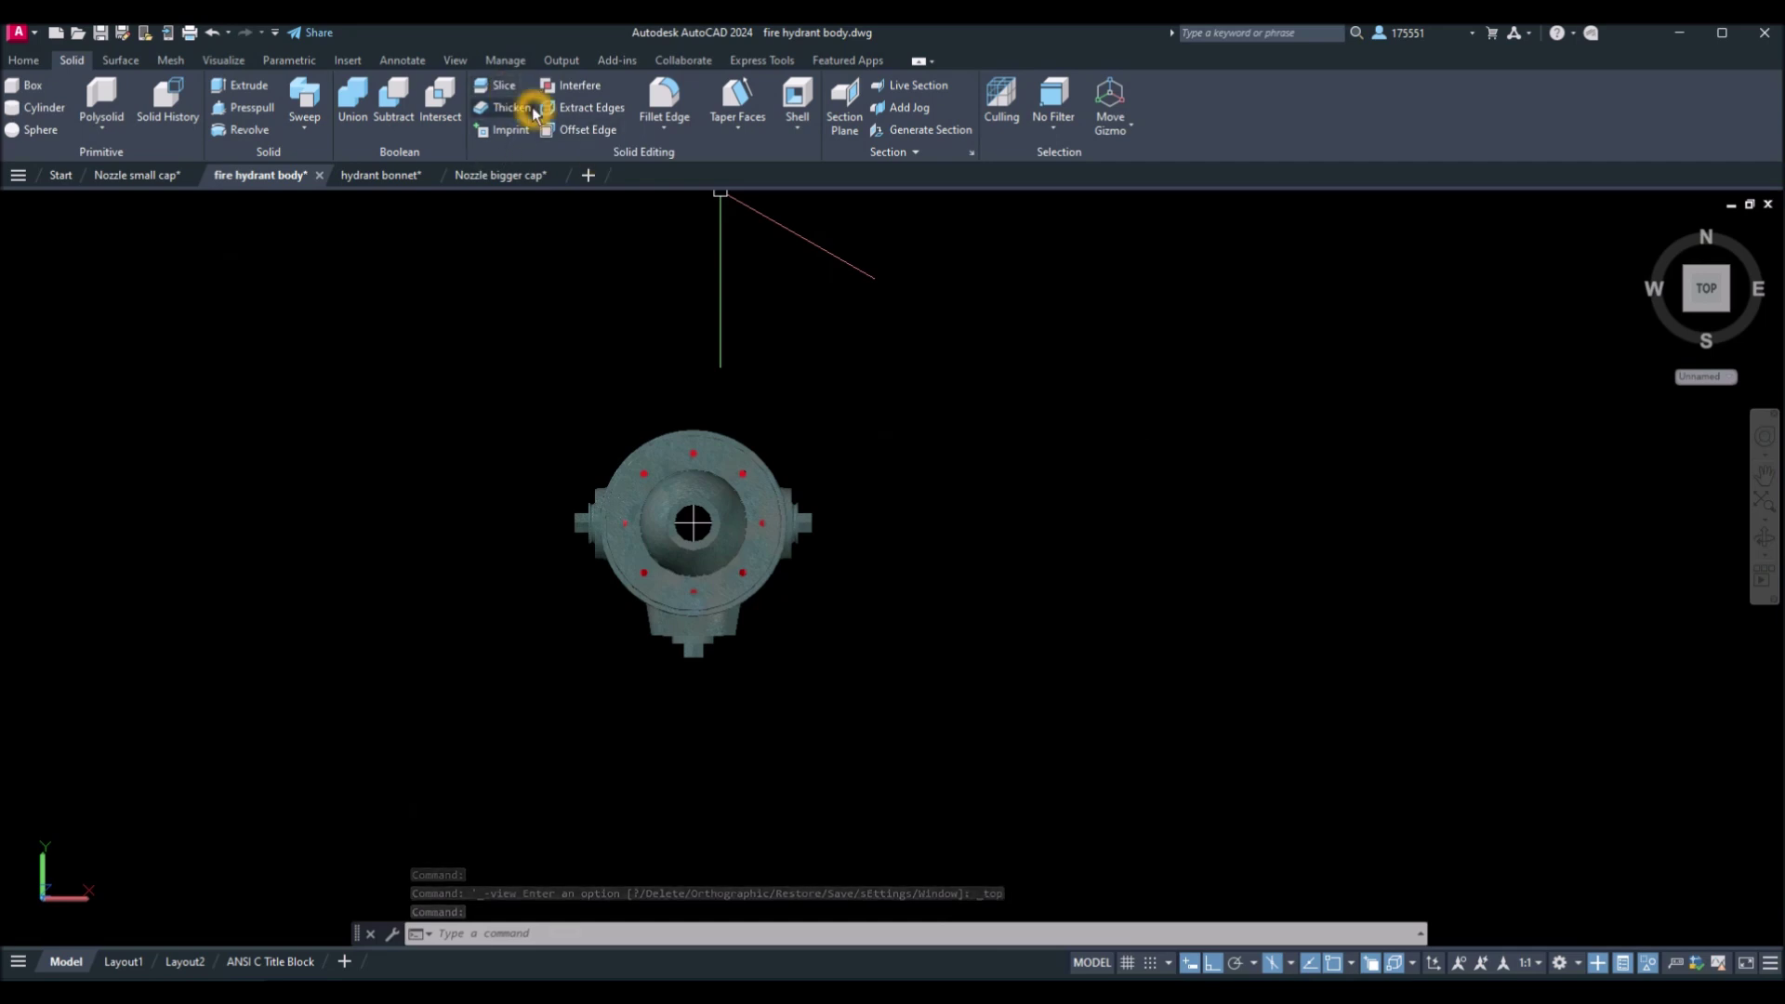
click(508, 86)
click(946, 660)
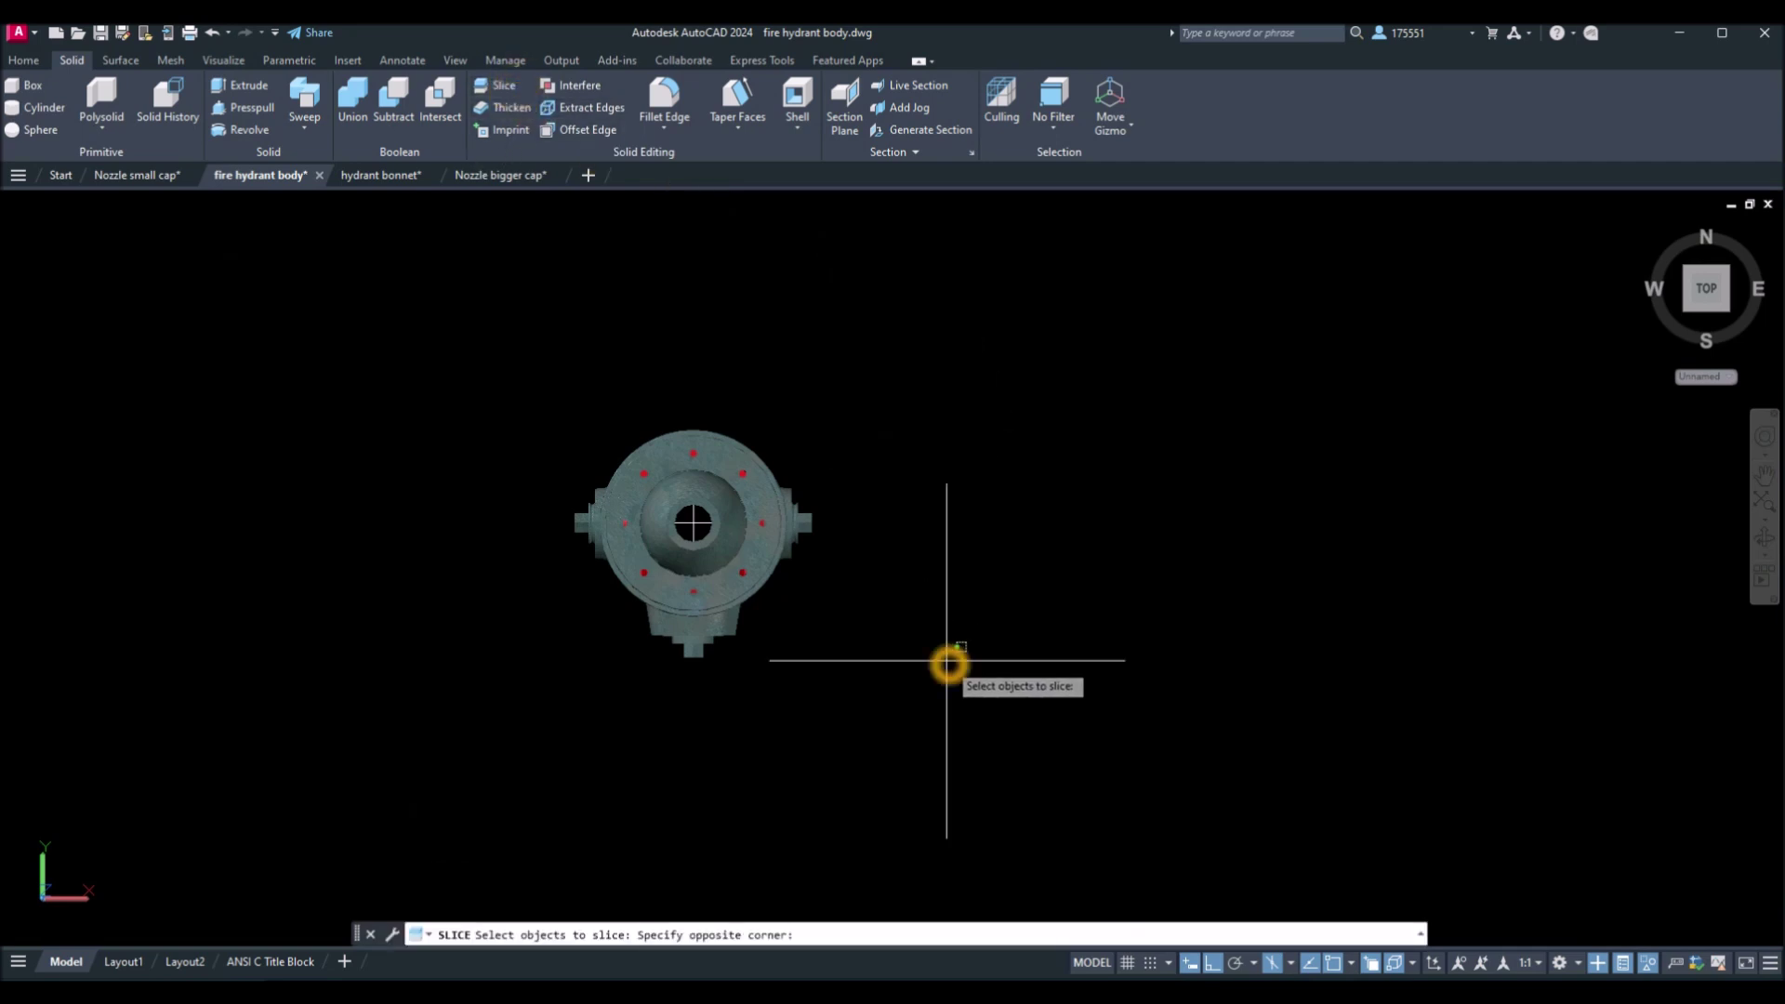
click(429, 390)
key(Return)
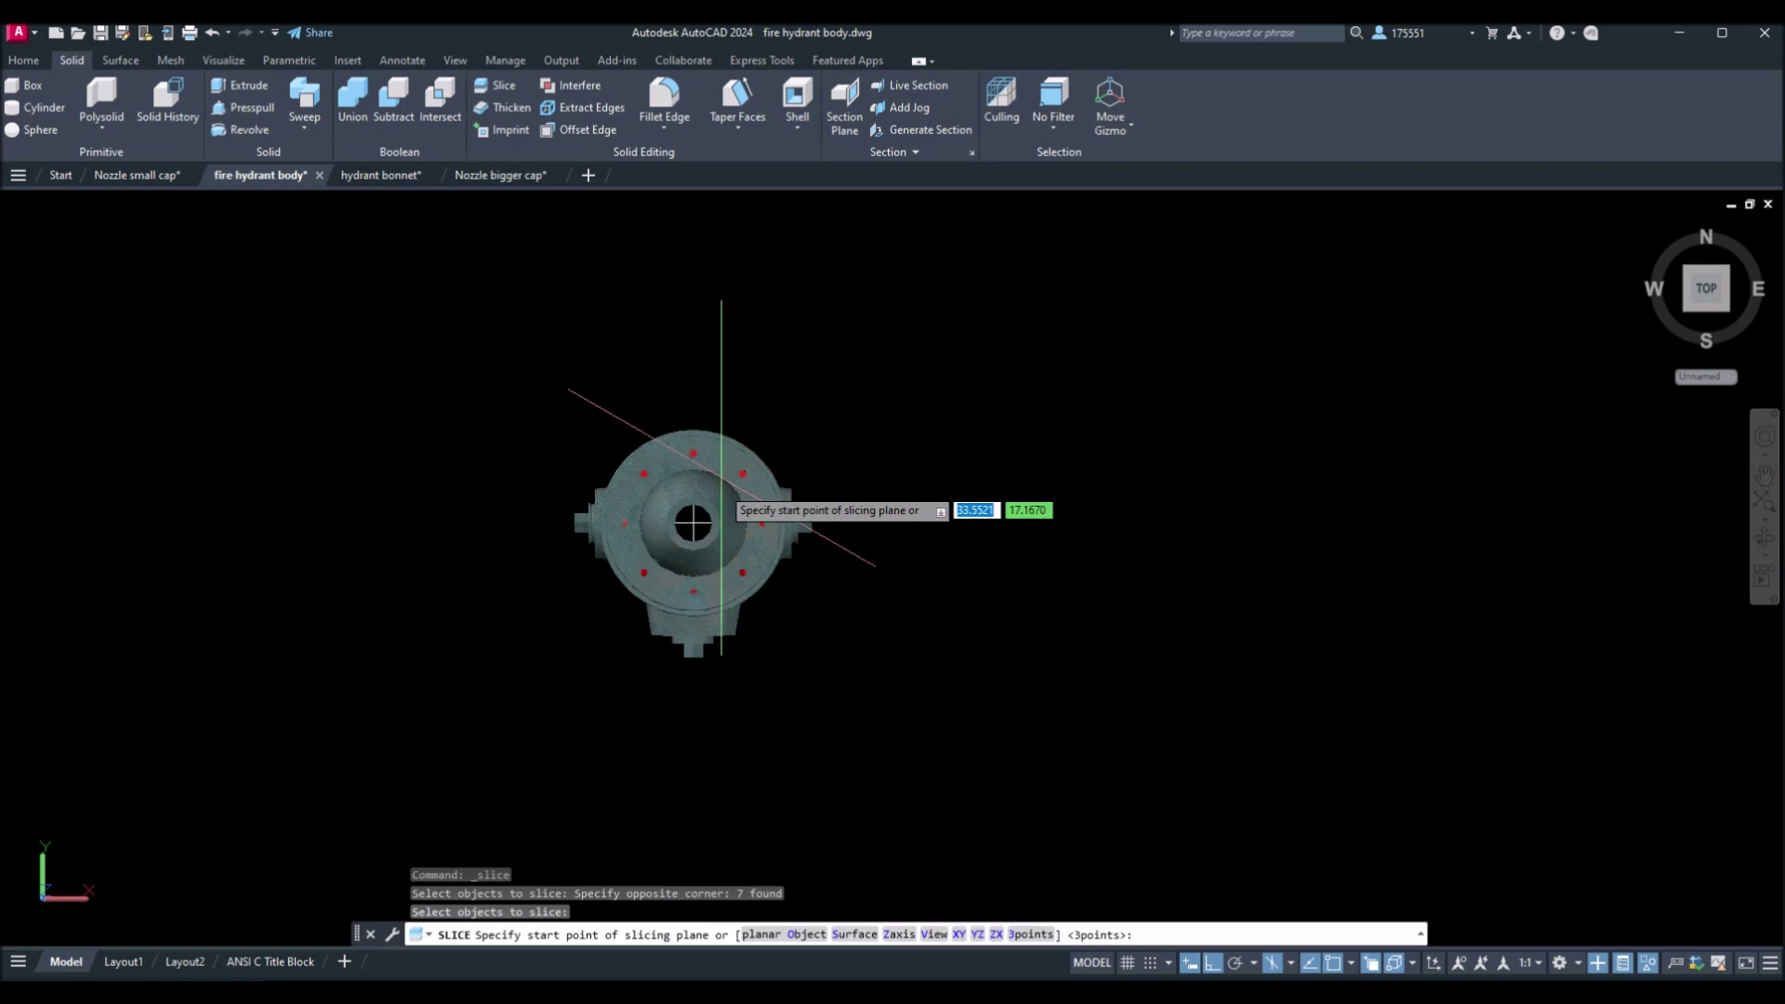
click(693, 523)
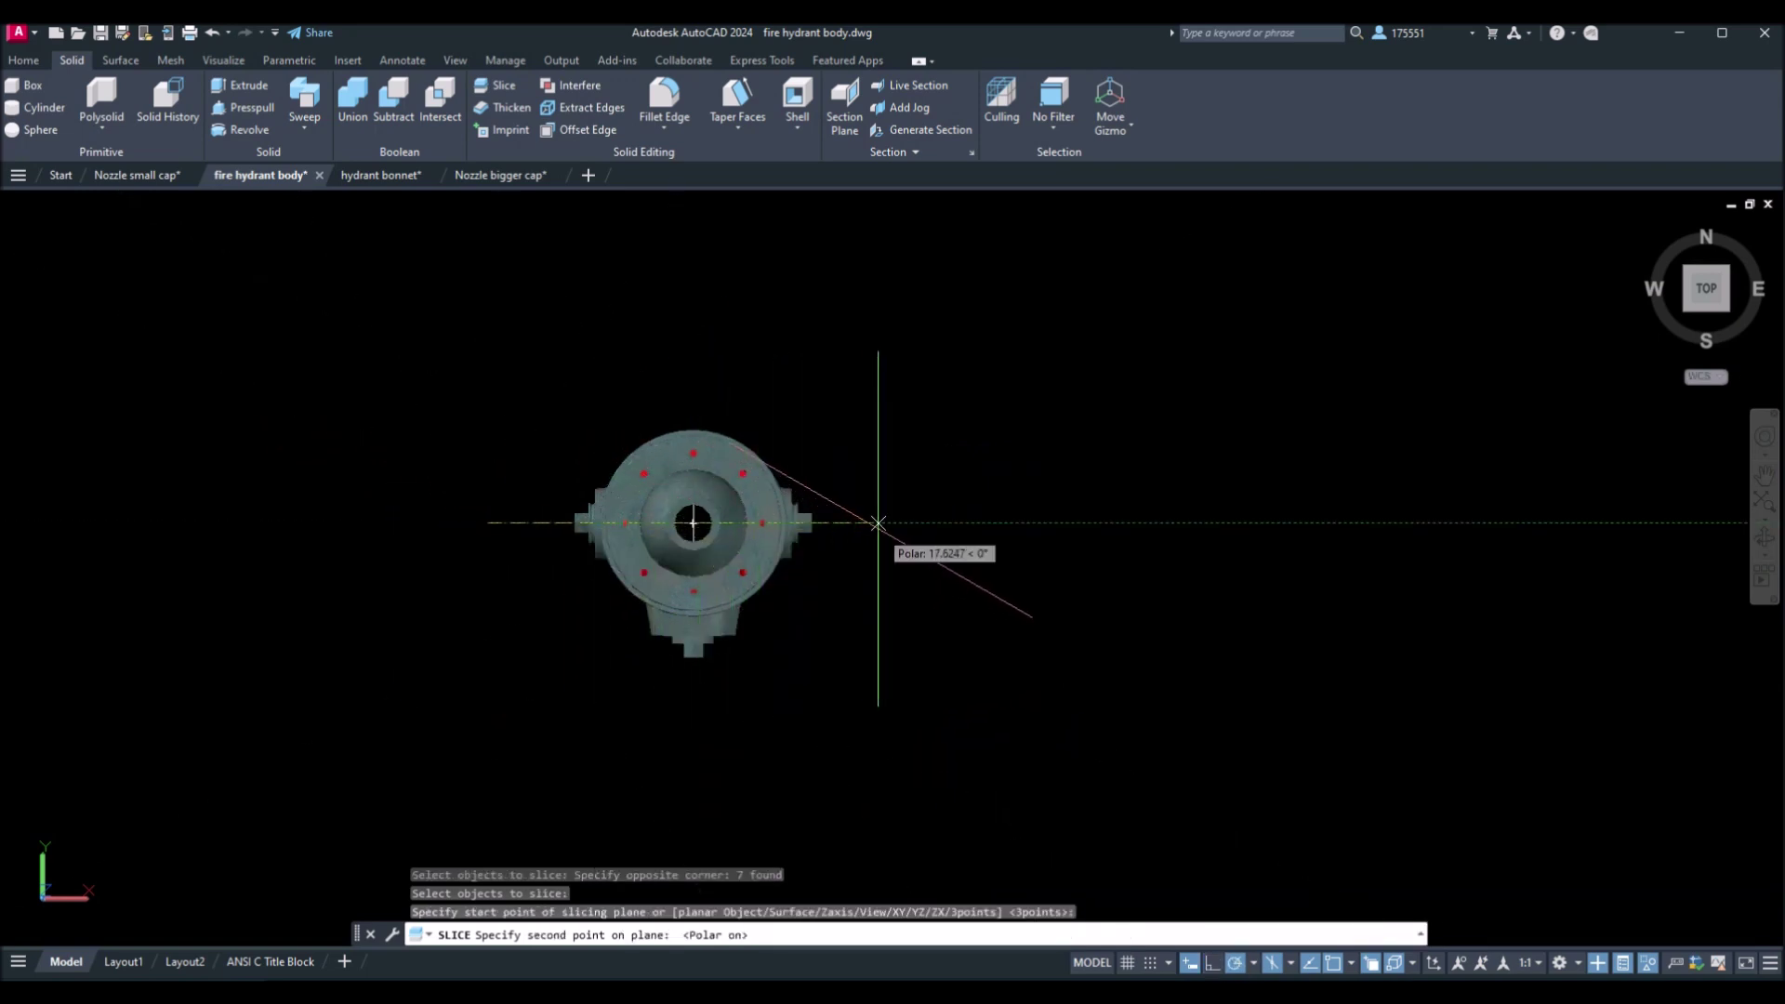
click(1019, 529)
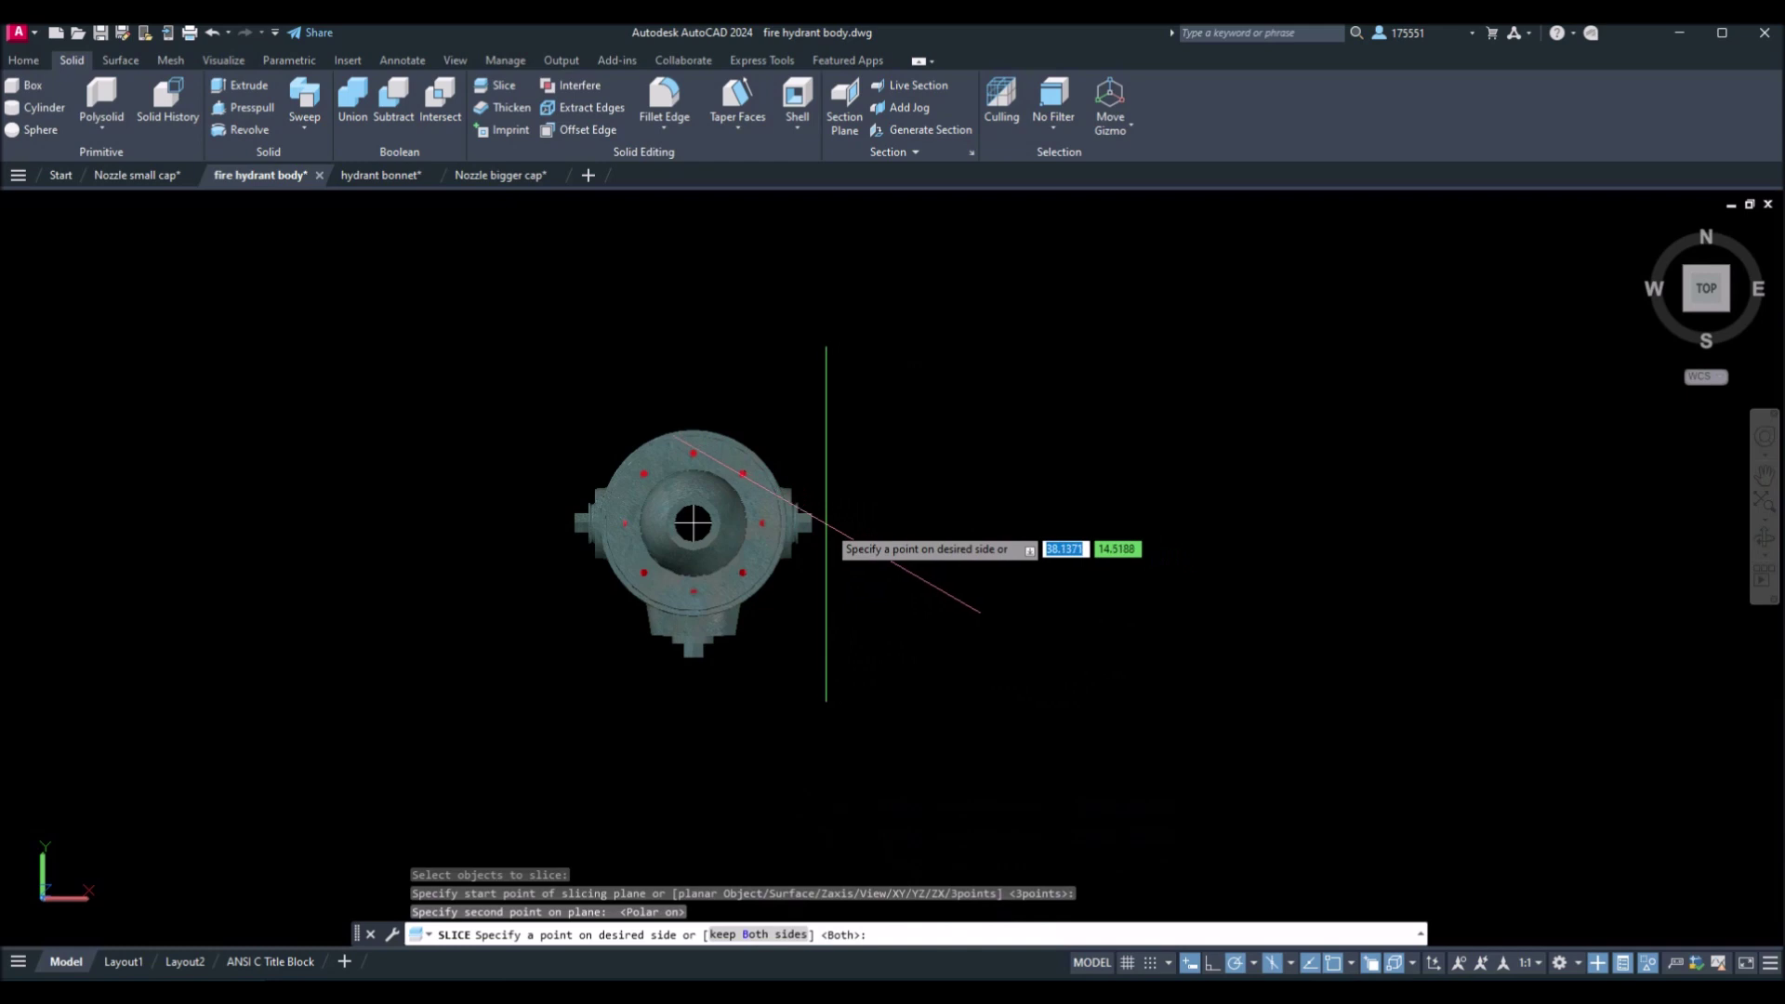
click(929, 450)
click(920, 518)
shift+middle_drag(920, 517, 1143, 335)
Select the loose nozzle cap, cancel moving it, and zoom in on the cut body.
click(792, 510)
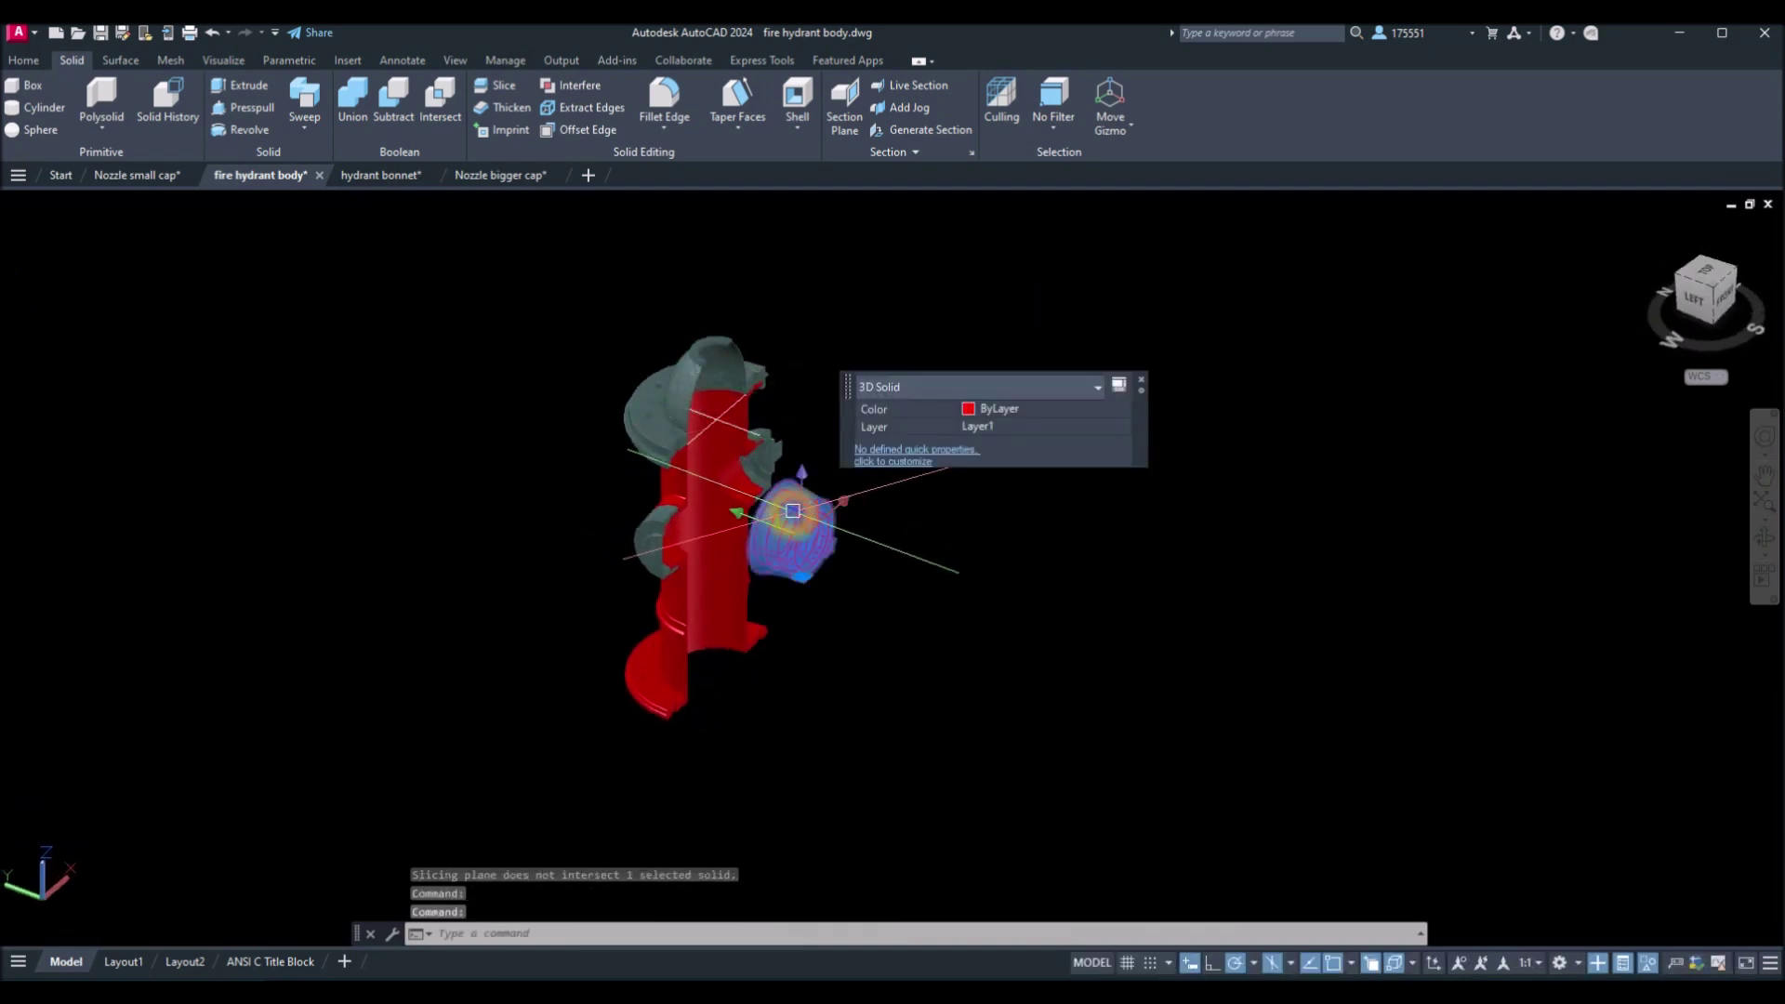
click(766, 527)
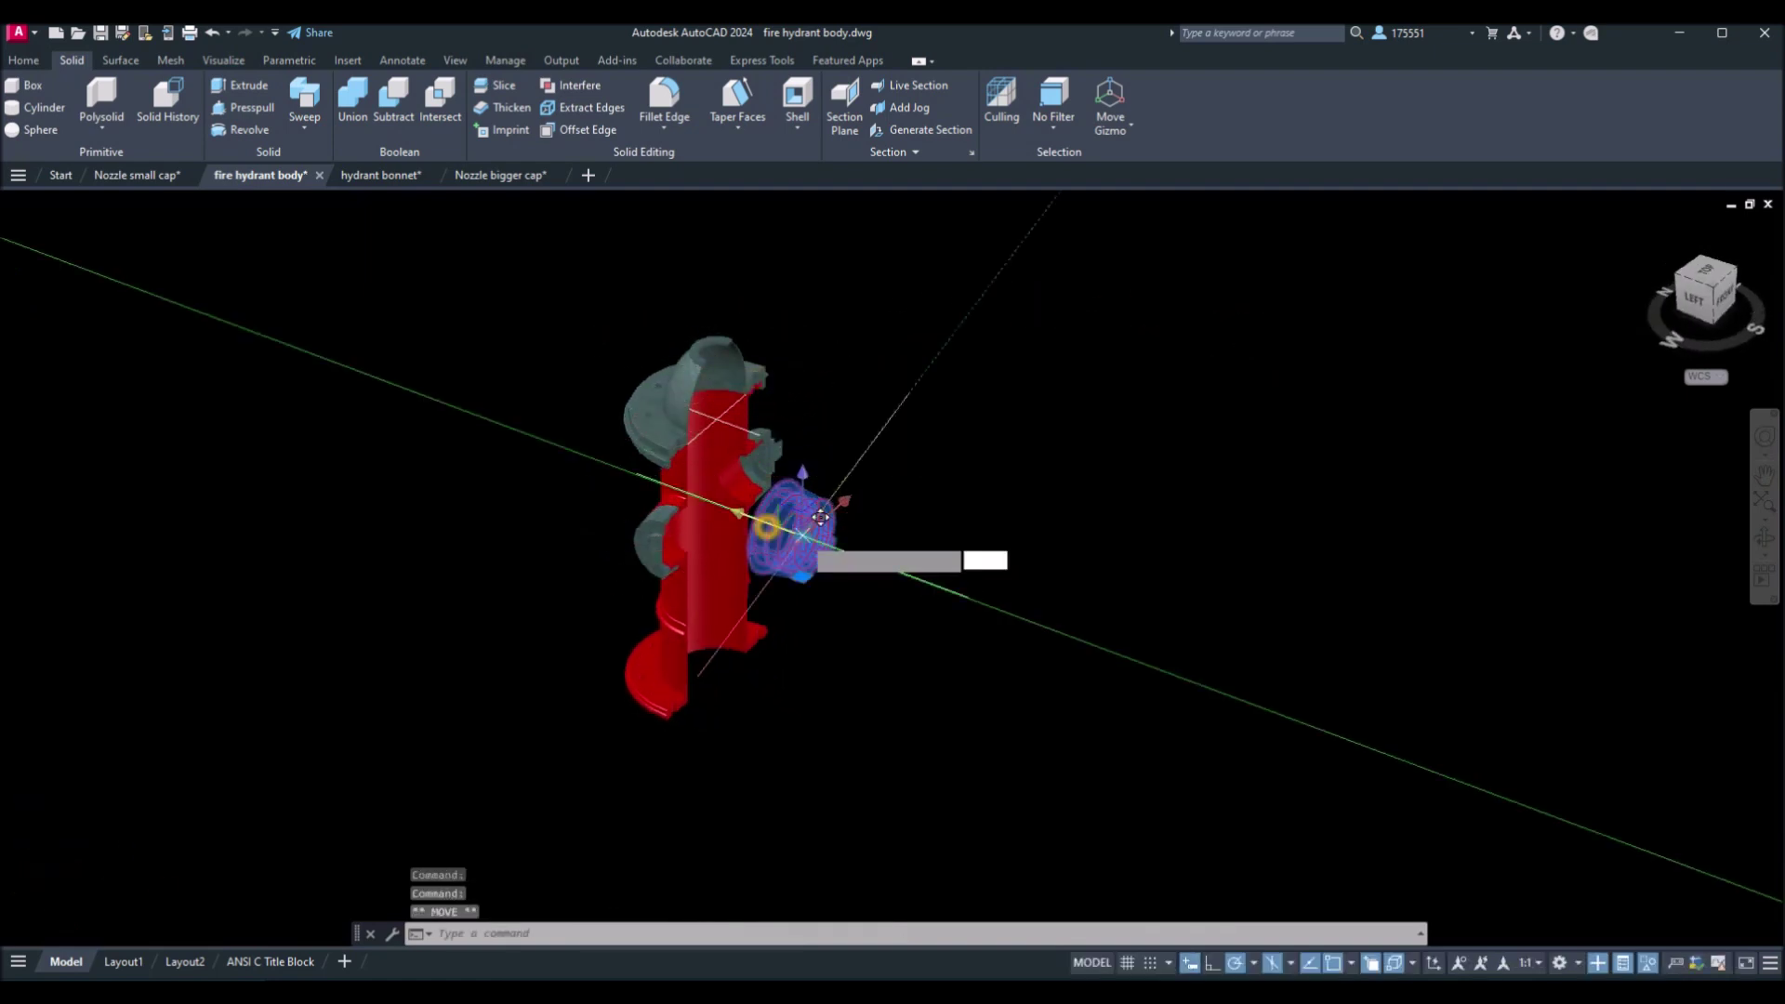
key(Escape)
shift+middle_drag(904, 521, 725, 480)
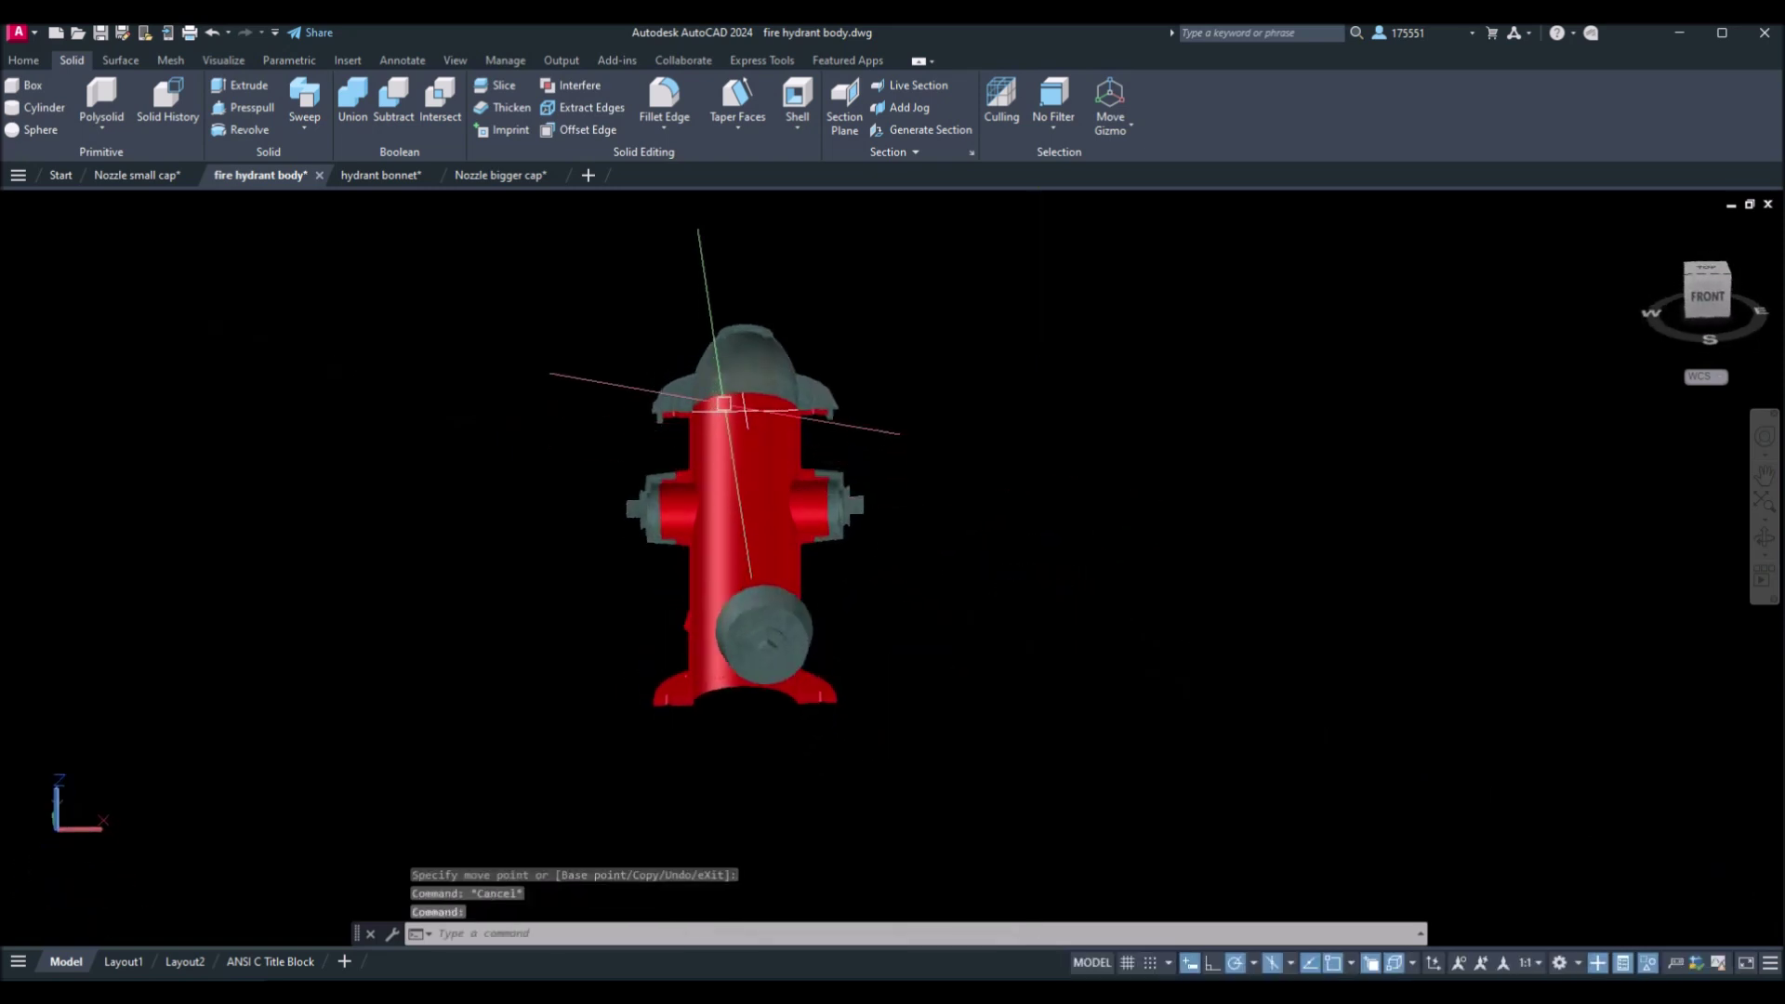
scroll(735, 395, up, 6)
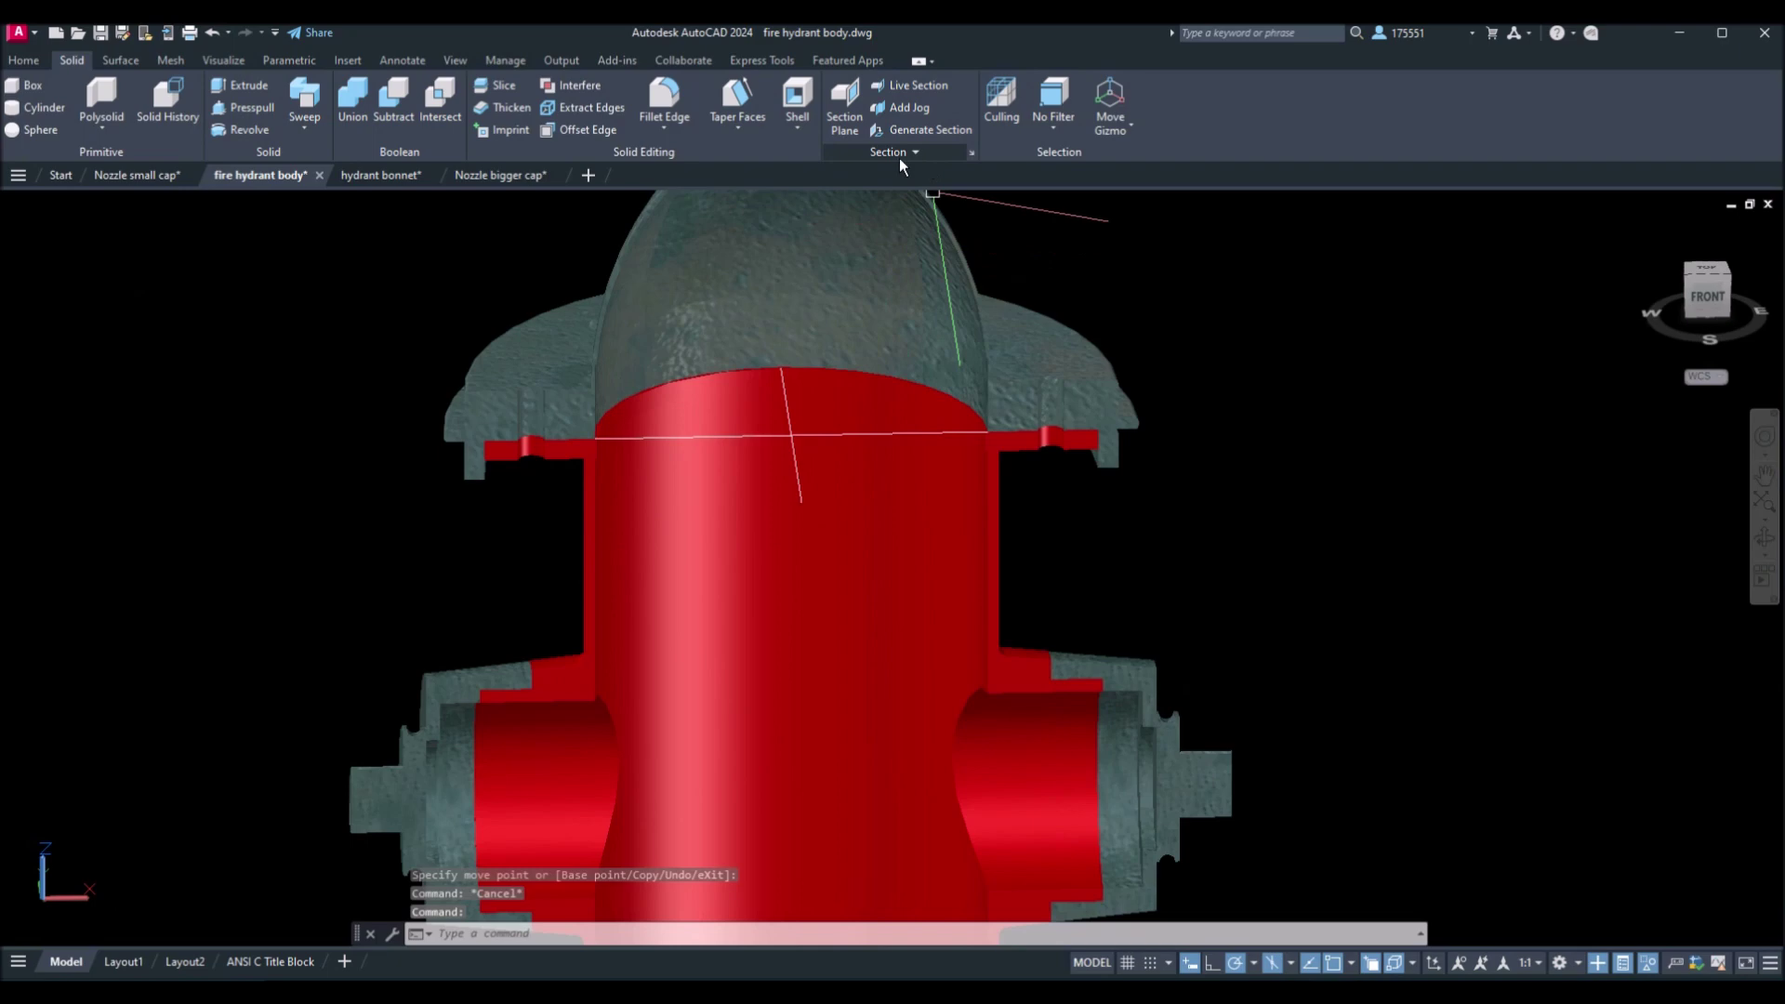
Erase the stray line at the bonnet joint and the remaining white line.
click(844, 131)
click(793, 416)
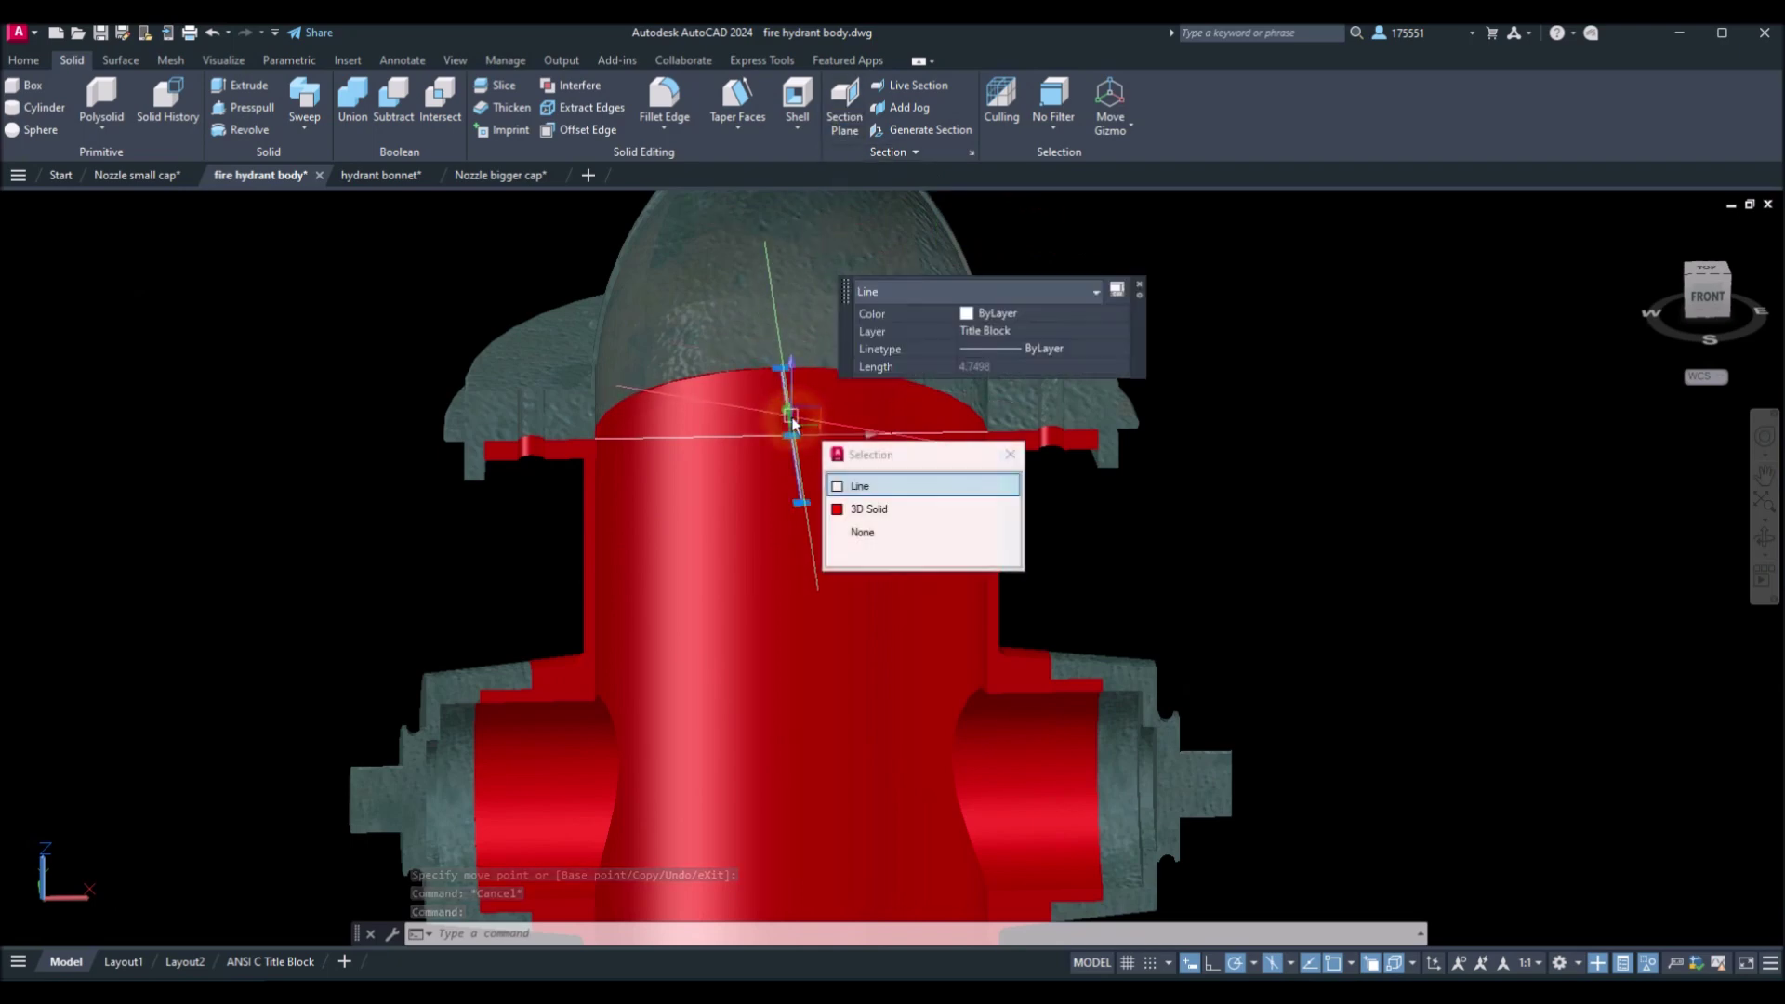
key(Delete)
click(790, 436)
key(Delete)
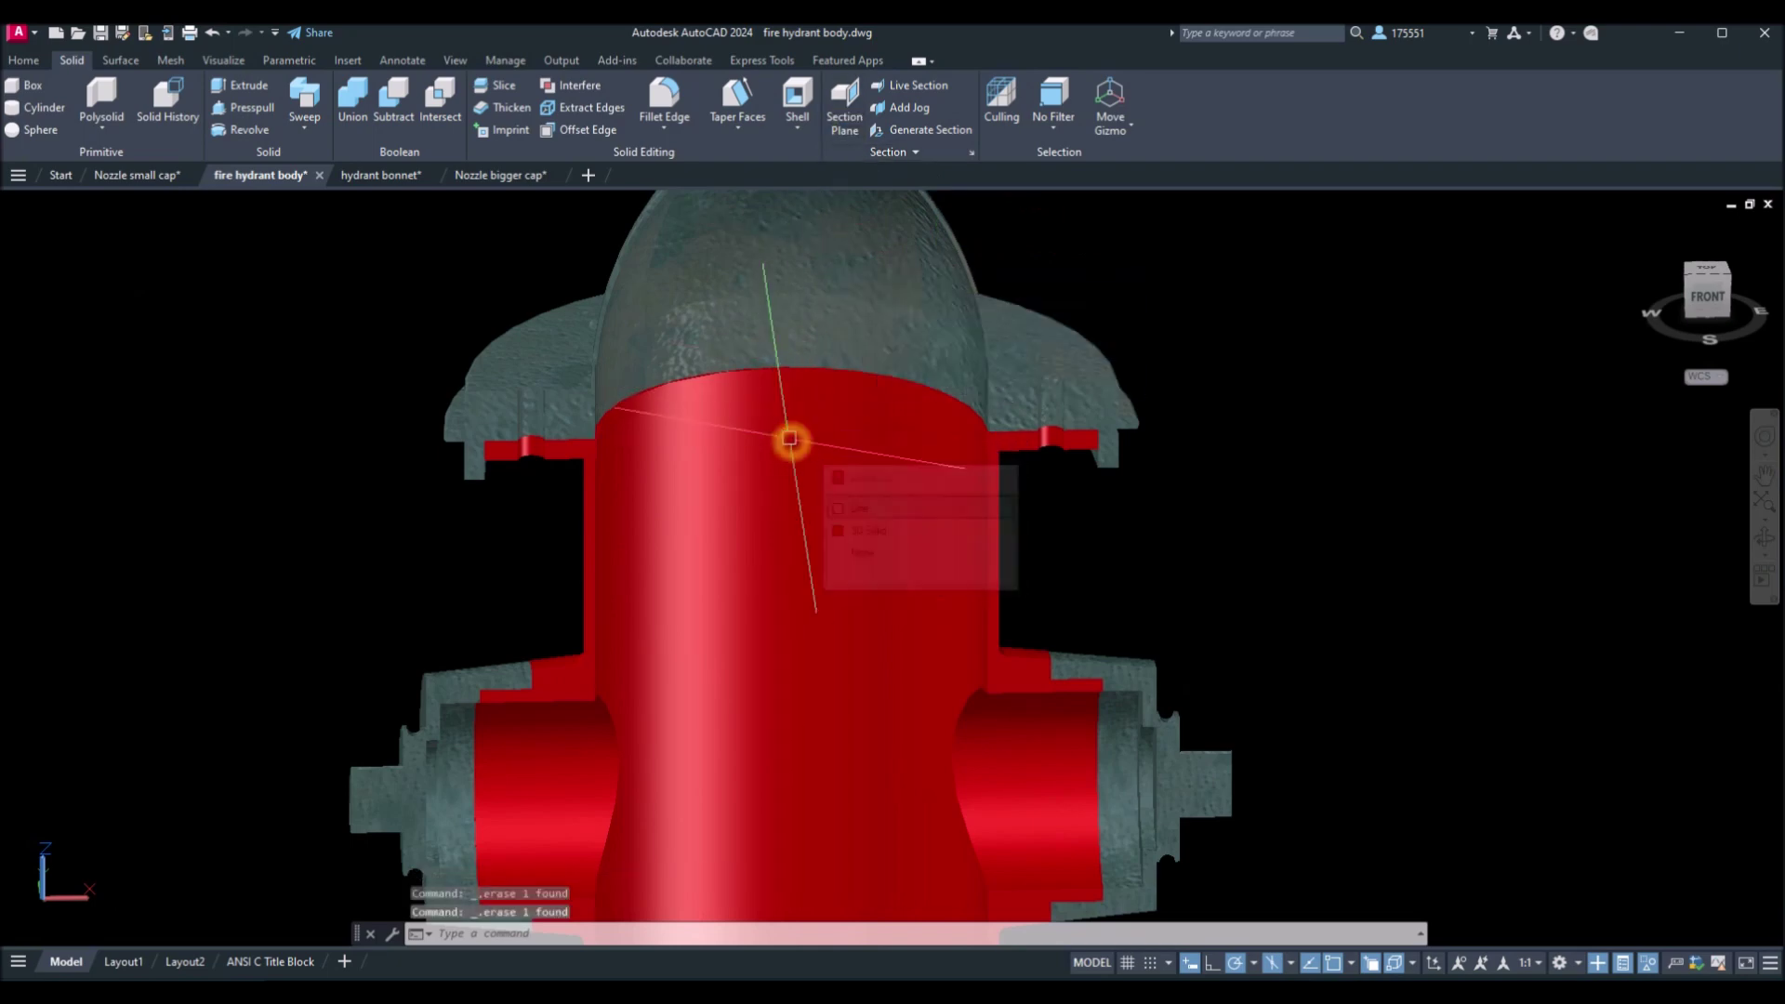
Inspect the cut hydrant from an angled view, then undo the erasures and the slice with Ctrl+Z.
mouse_move(791, 451)
shift+middle_down()
mouse_move(785, 398)
mouse_move(855, 379)
shift+middle_up()
scroll(1079, 391, up, 3)
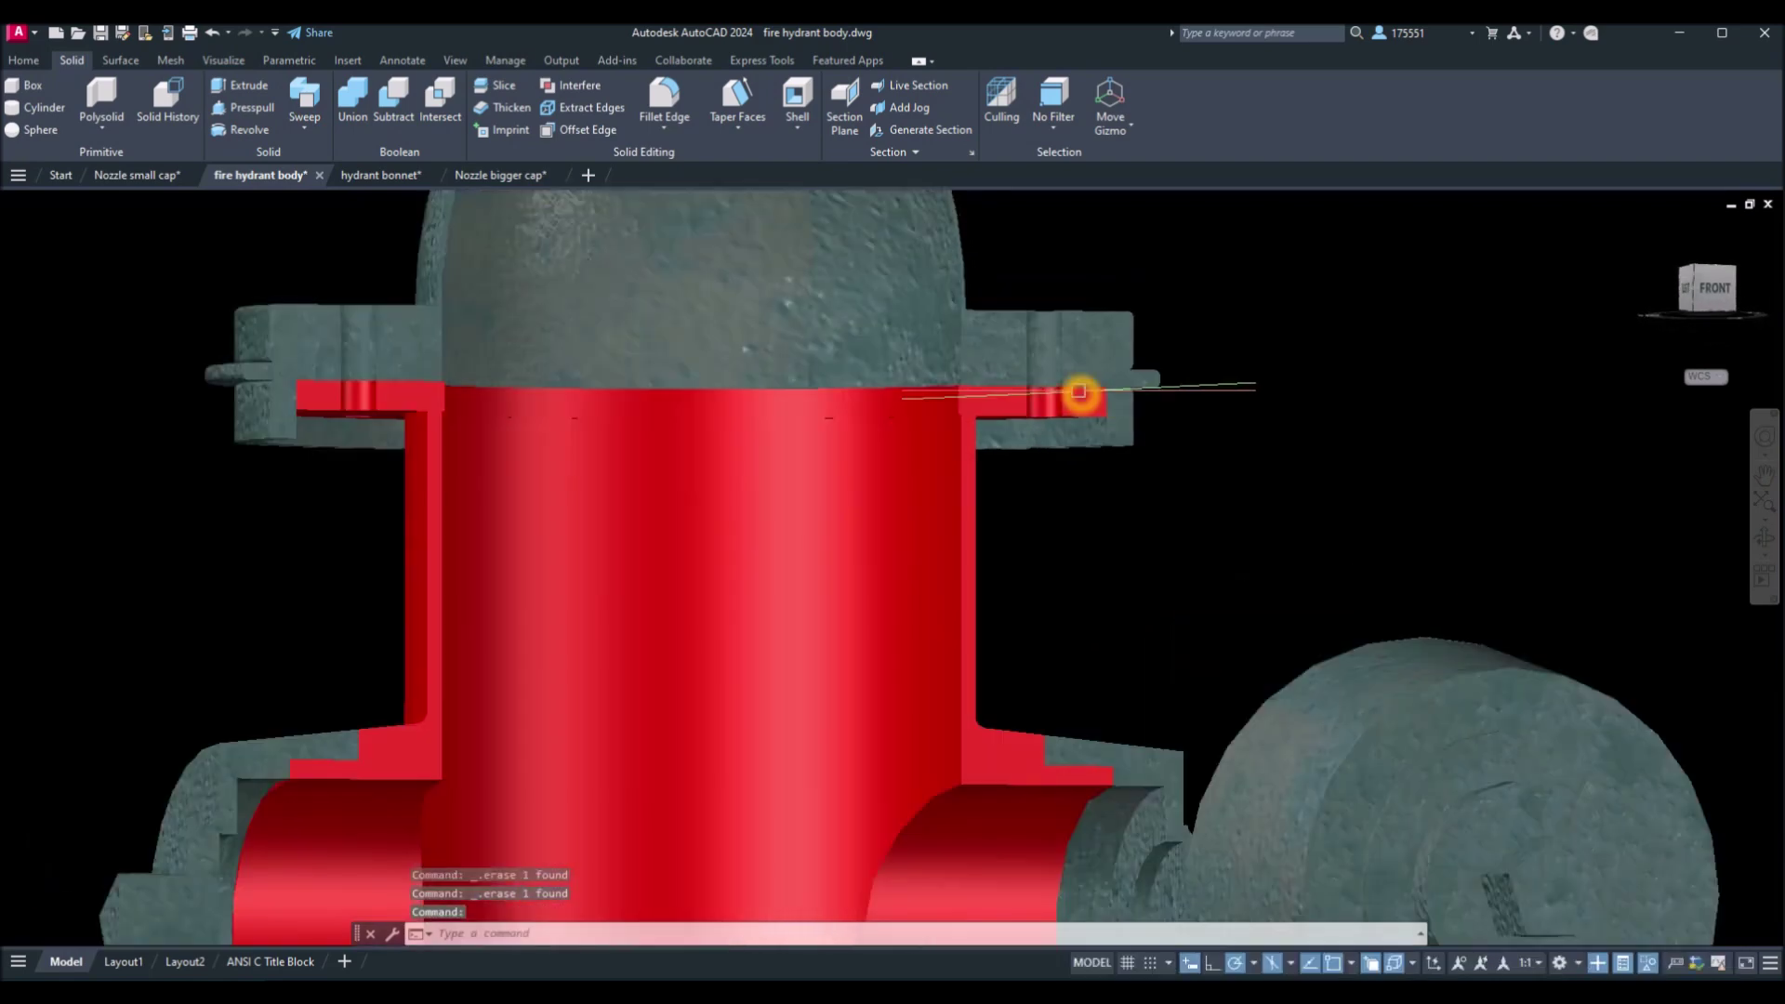
scroll(1078, 391, down, 2)
scroll(1078, 392, down, 4)
shift+middle_drag(1079, 392, 1100, 459)
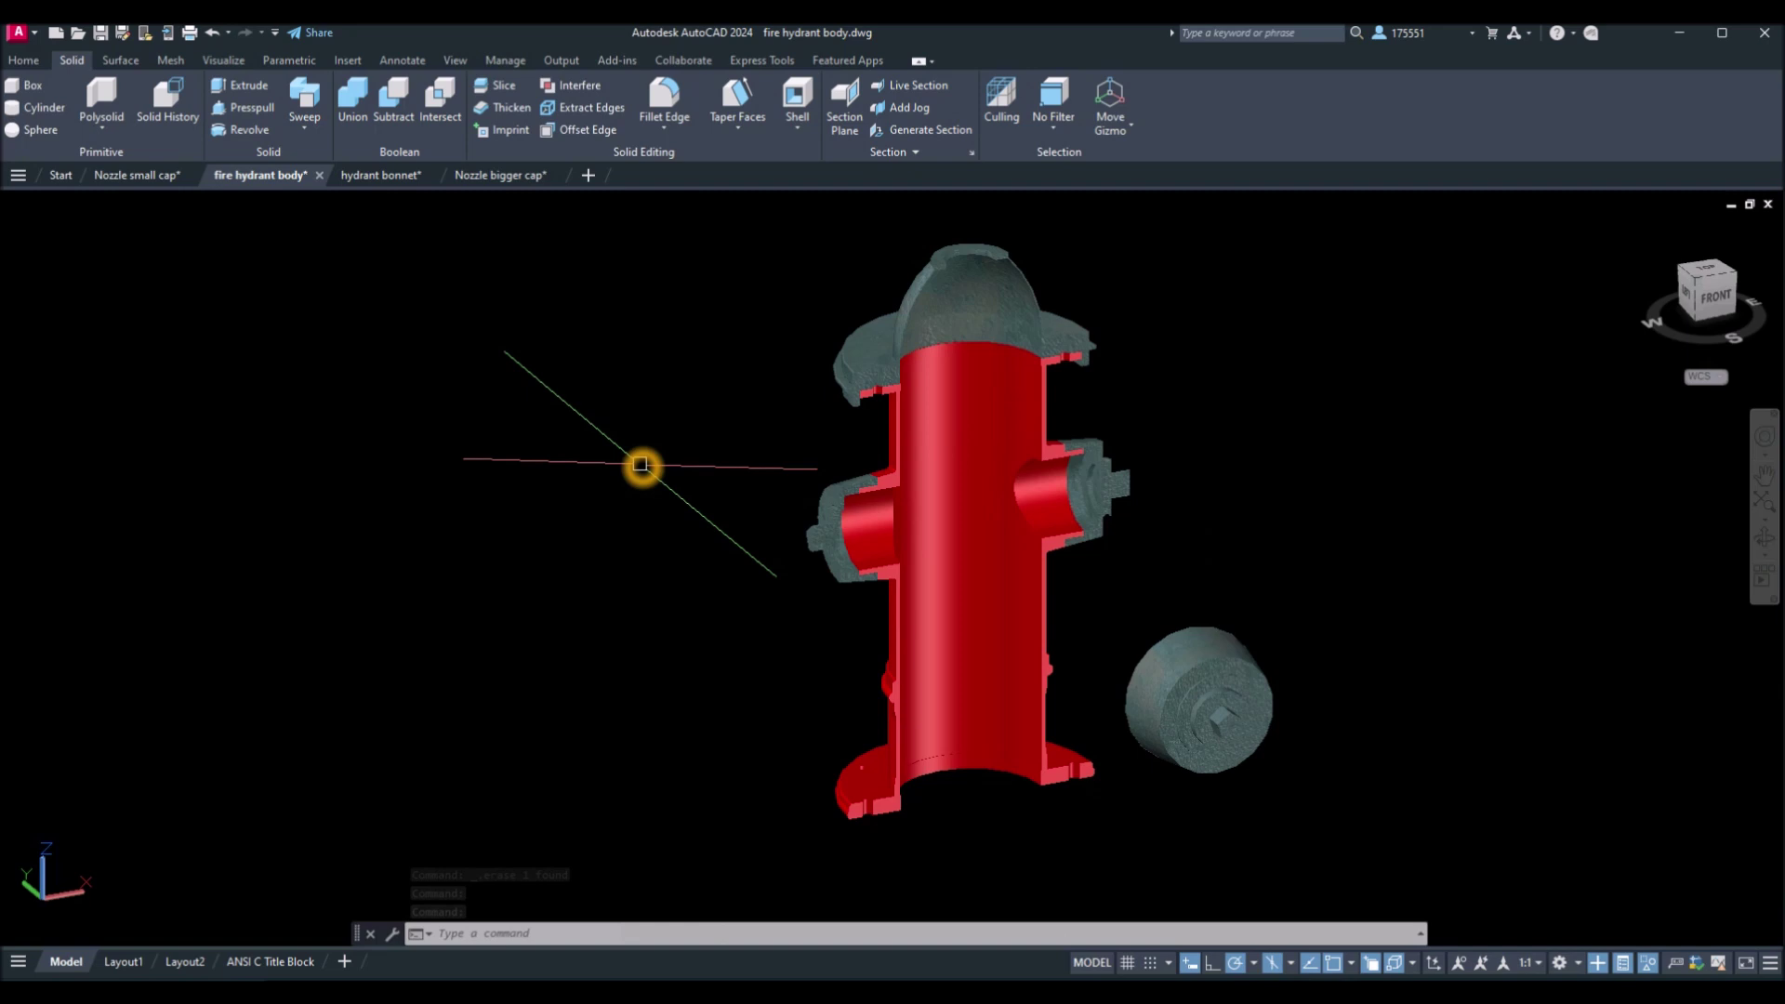
key(ctrl+z)
key(ctrl+z)
key(ctrl+z)
key(ctrl+z)
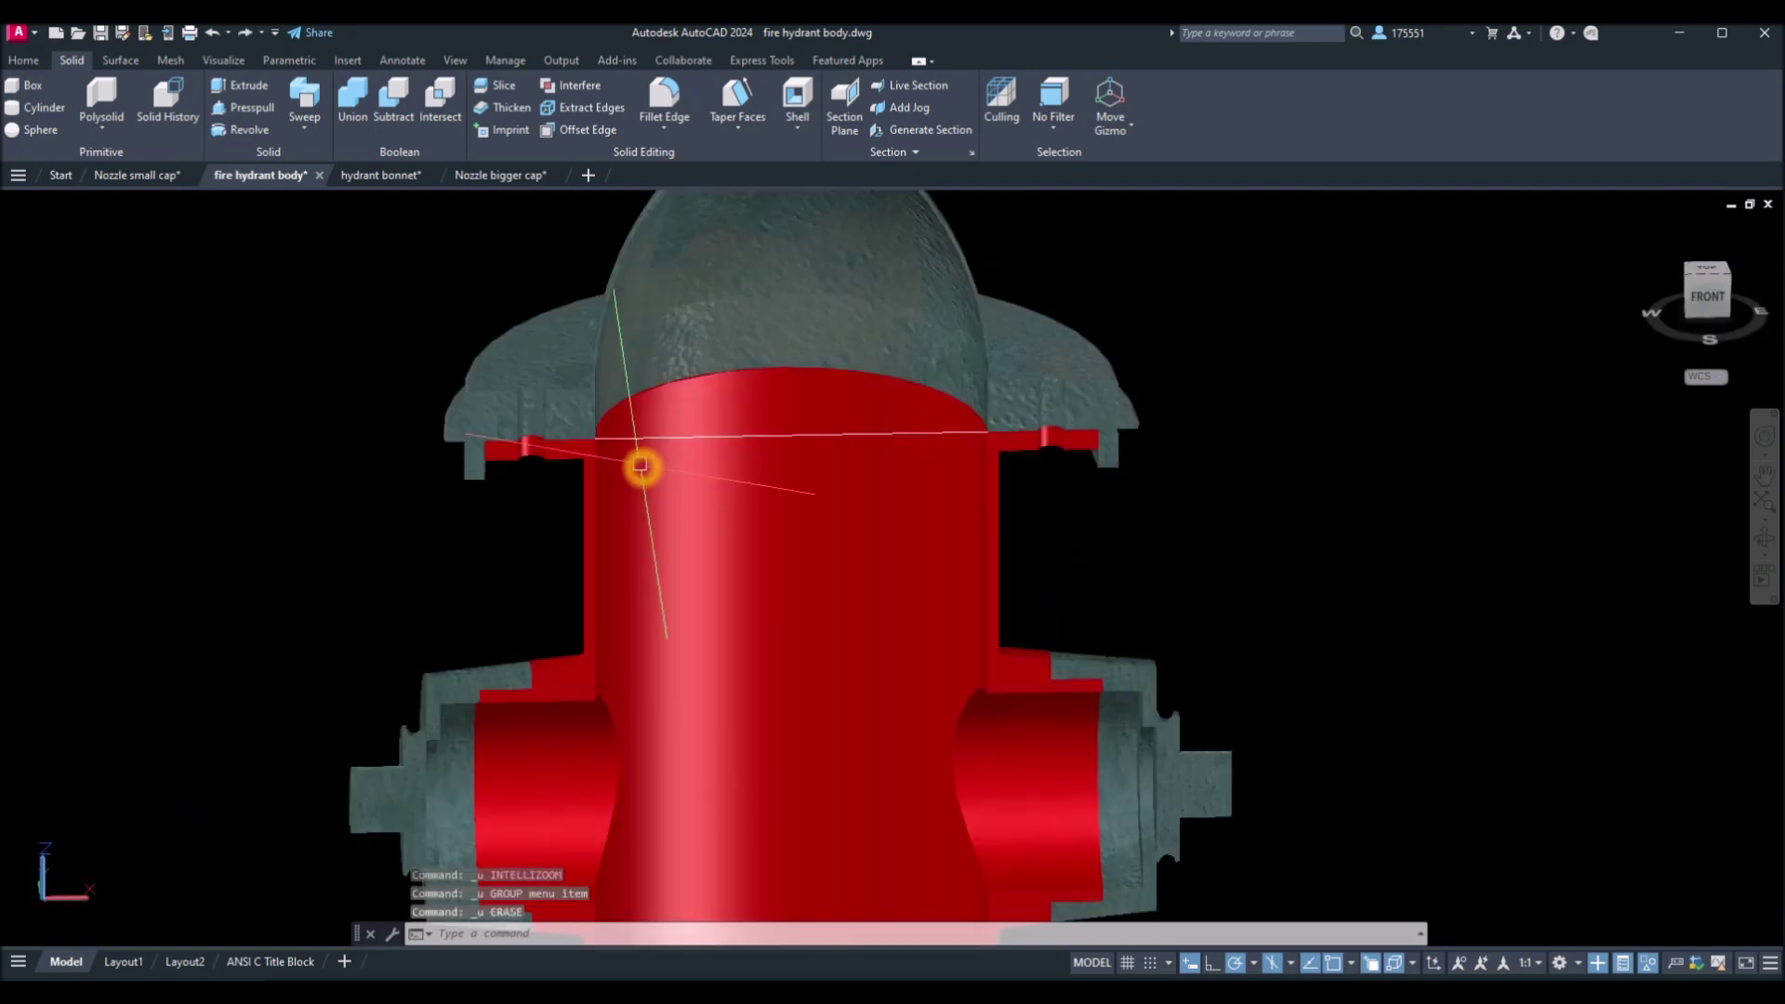
key(ctrl+z)
key(ctrl+z)
key(ctrl+z)
key(ctrl+z)
key(ctrl+z)
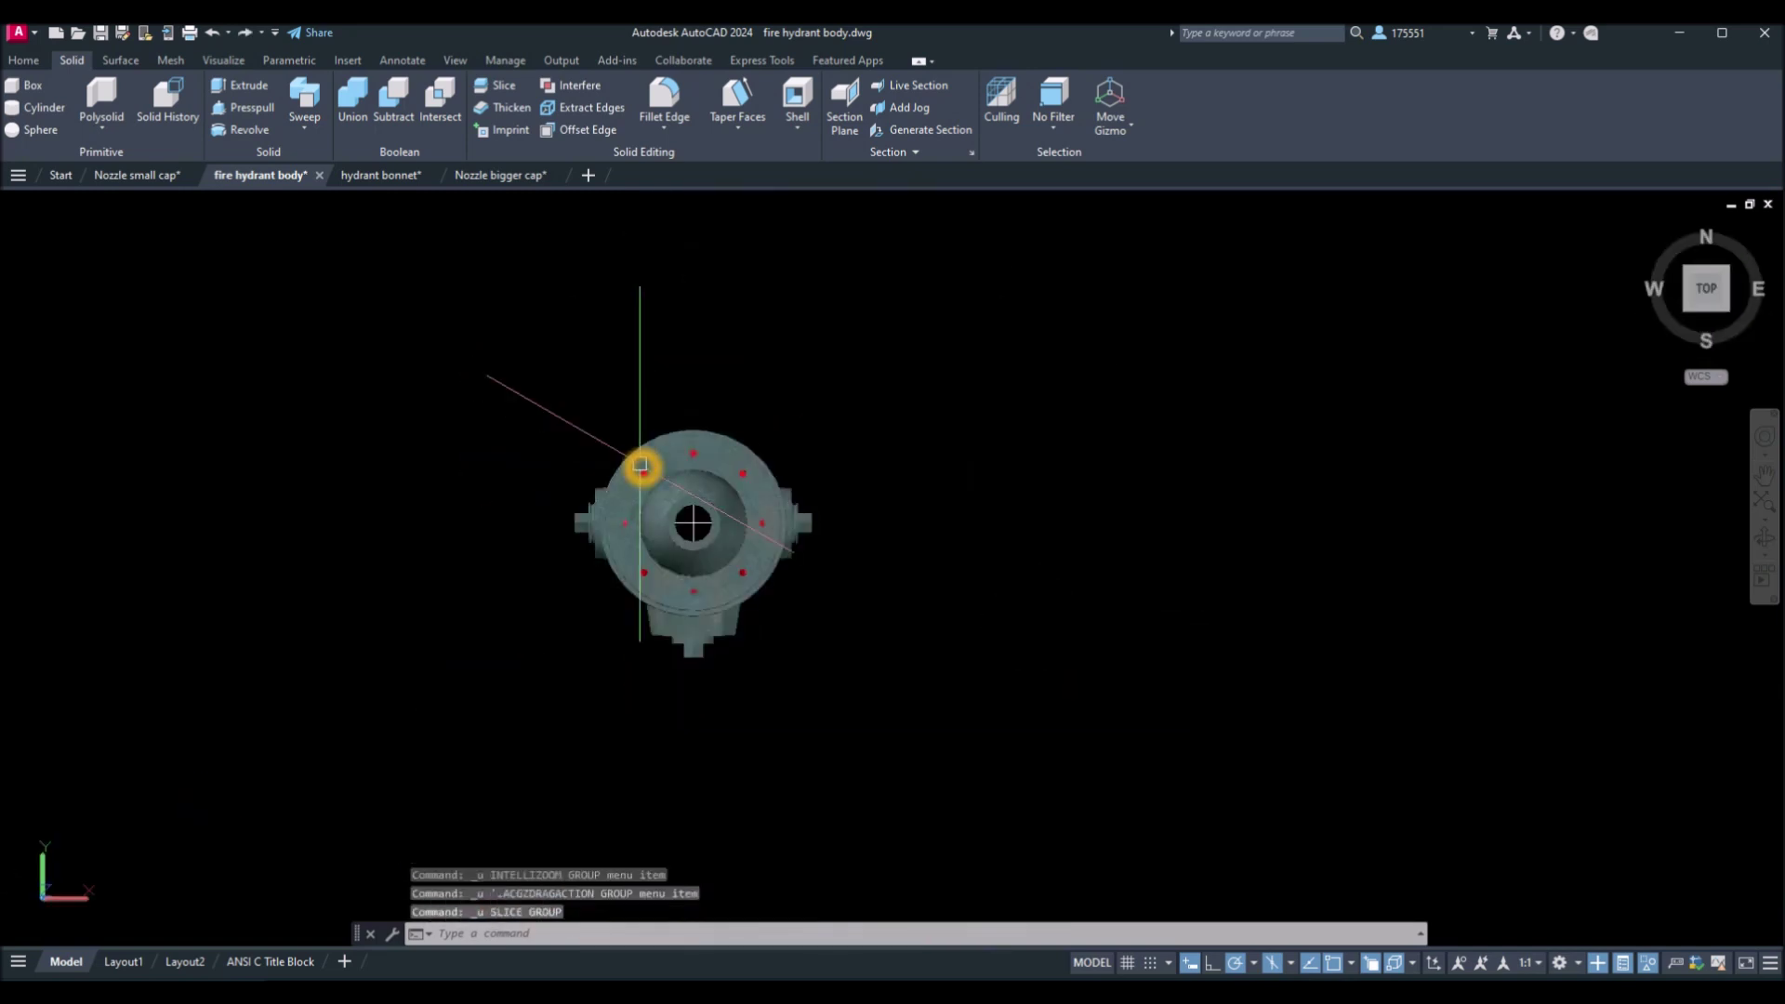
shift+middle_drag(828, 575, 884, 354)
middle_drag(808, 528, 843, 449)
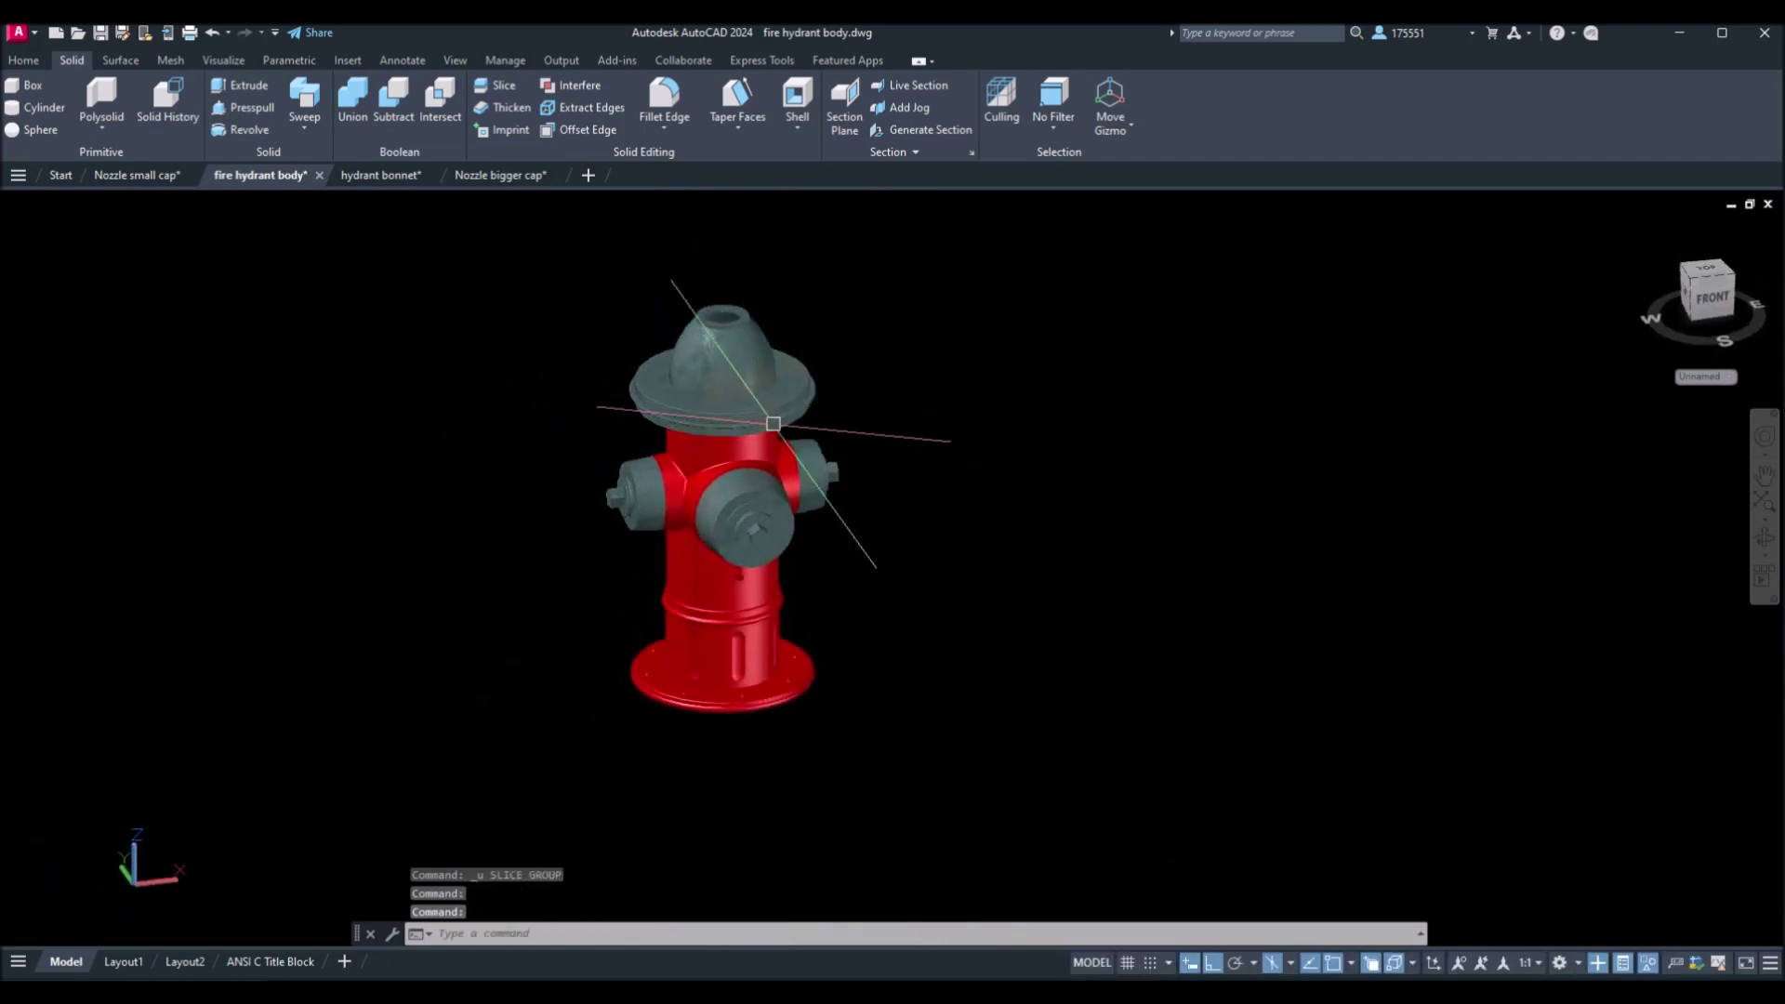
scroll(783, 409, up, 5)
shift+middle_drag(809, 502, 734, 641)
scroll(809, 478, up, 5)
scroll(738, 651, down, 5)
scroll(738, 651, up, 2)
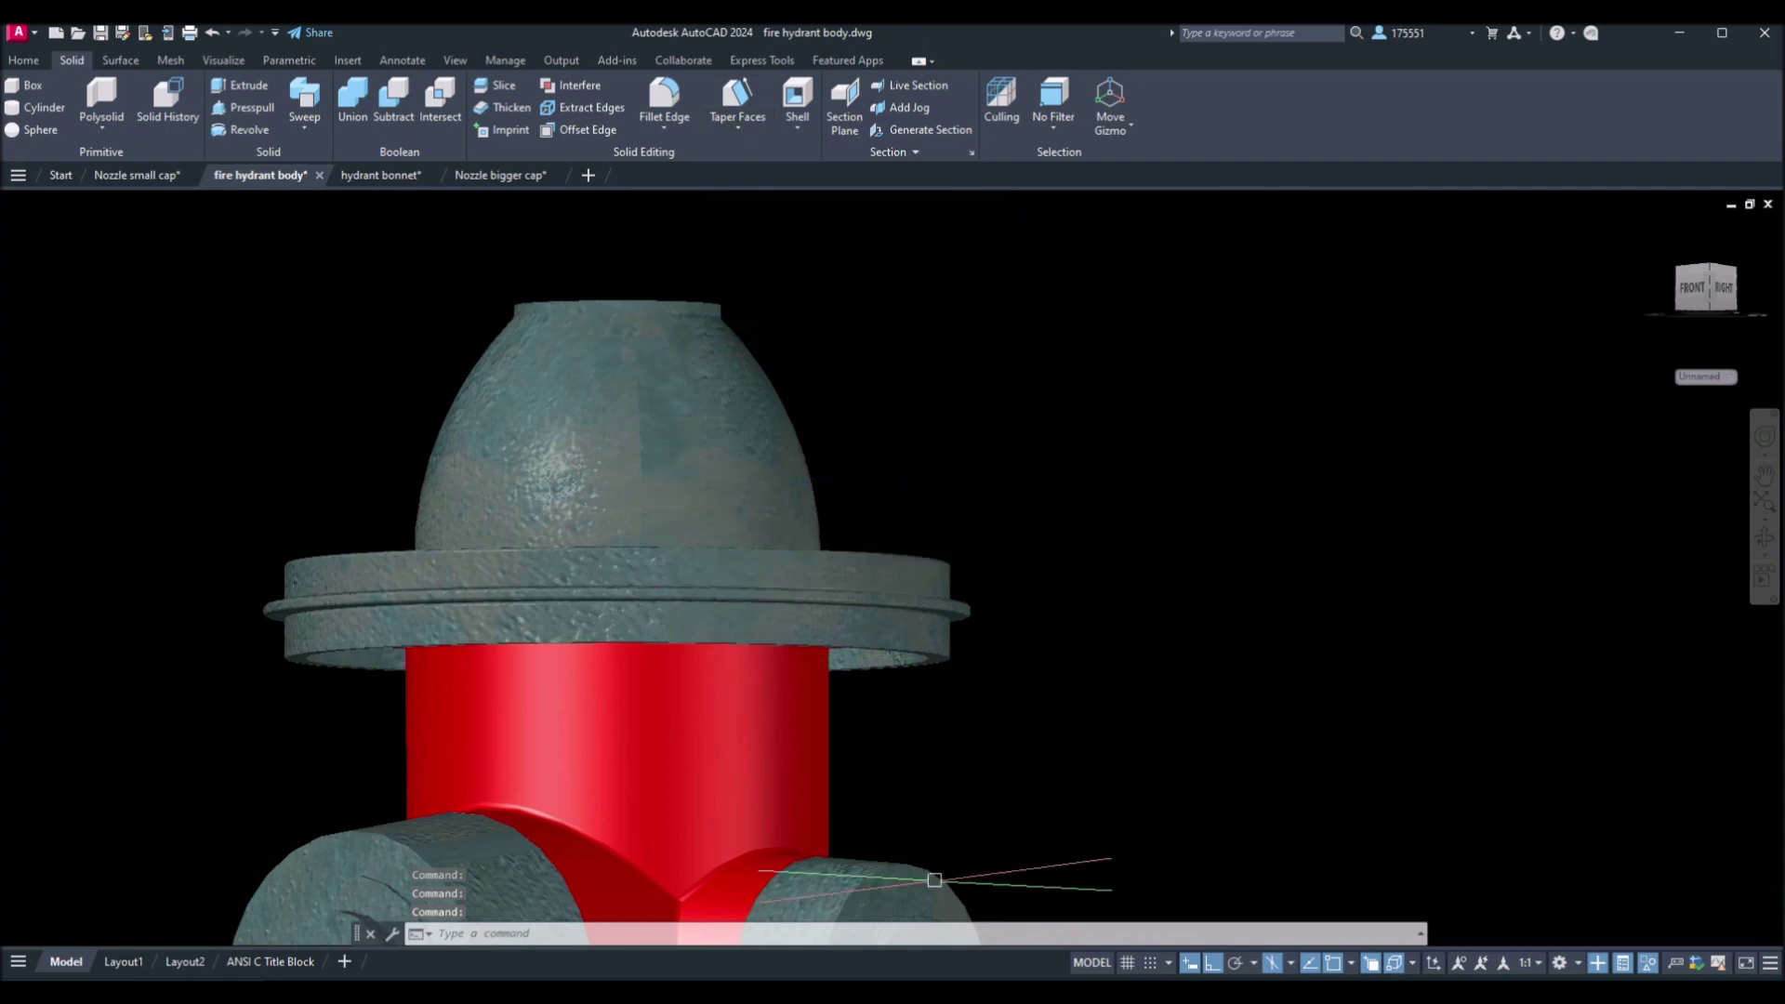
scroll(1039, 645, down, 4)
middle_drag(1044, 387, 1072, 713)
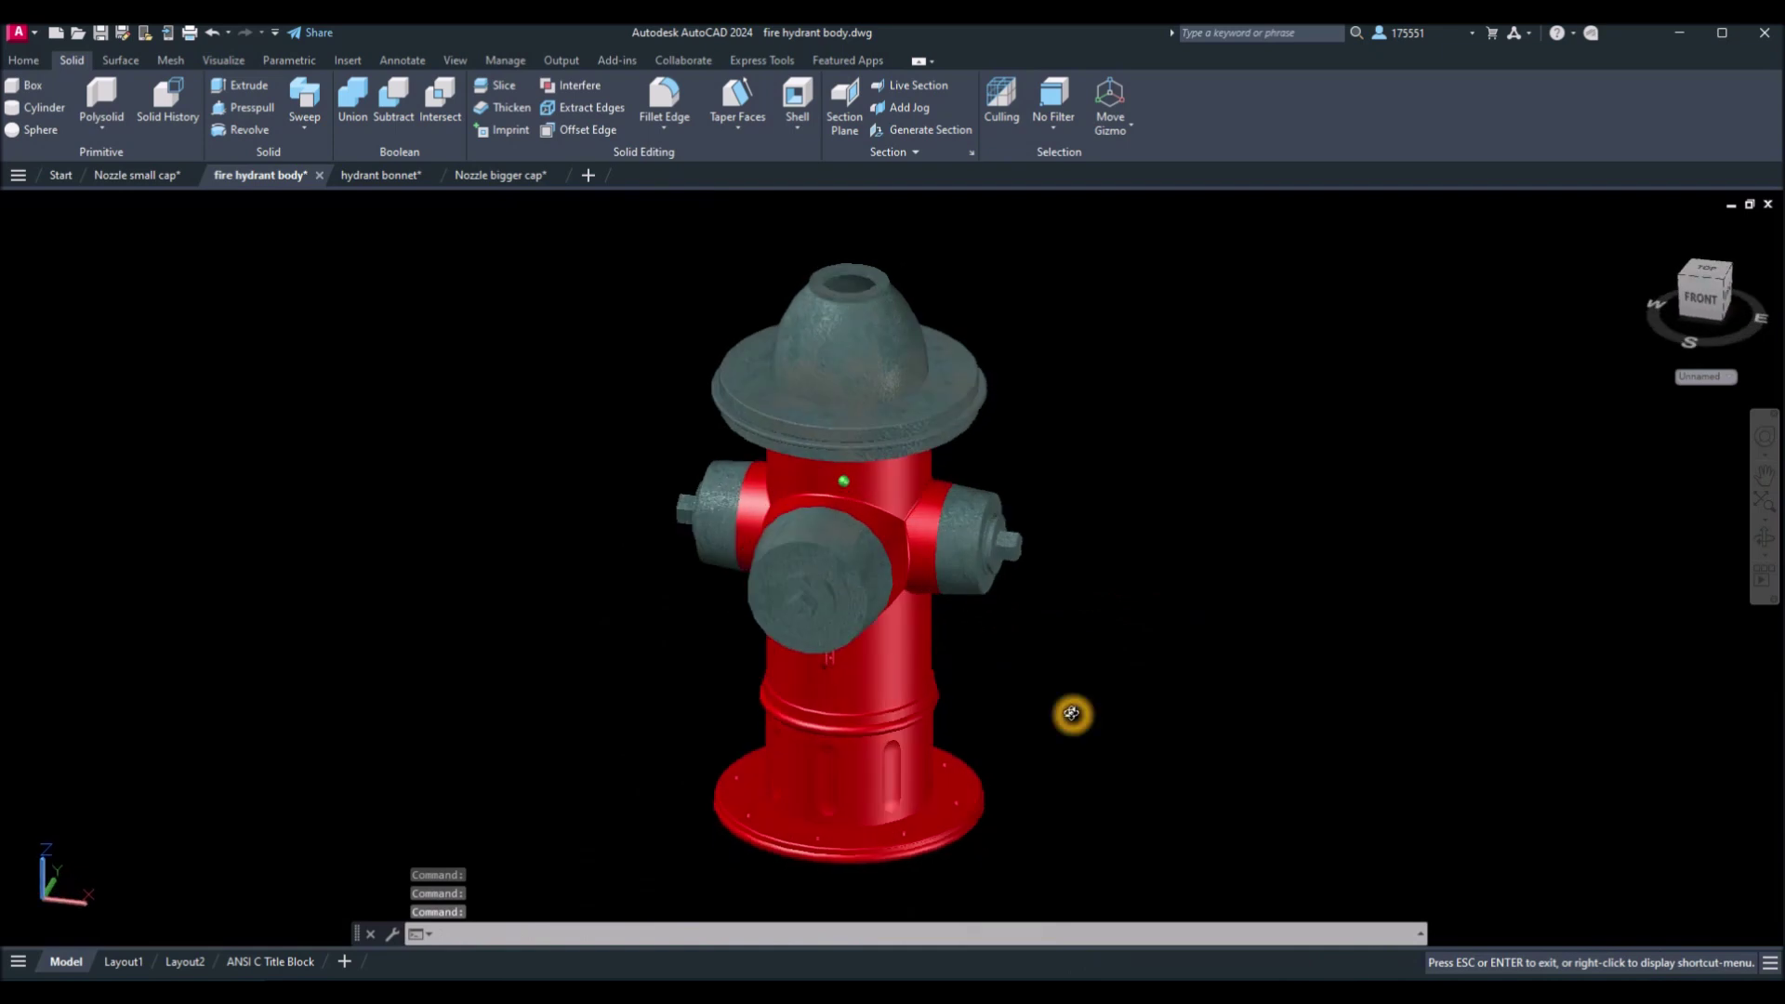
scroll(974, 820, up, 2)
middle_drag(976, 825, 936, 729)
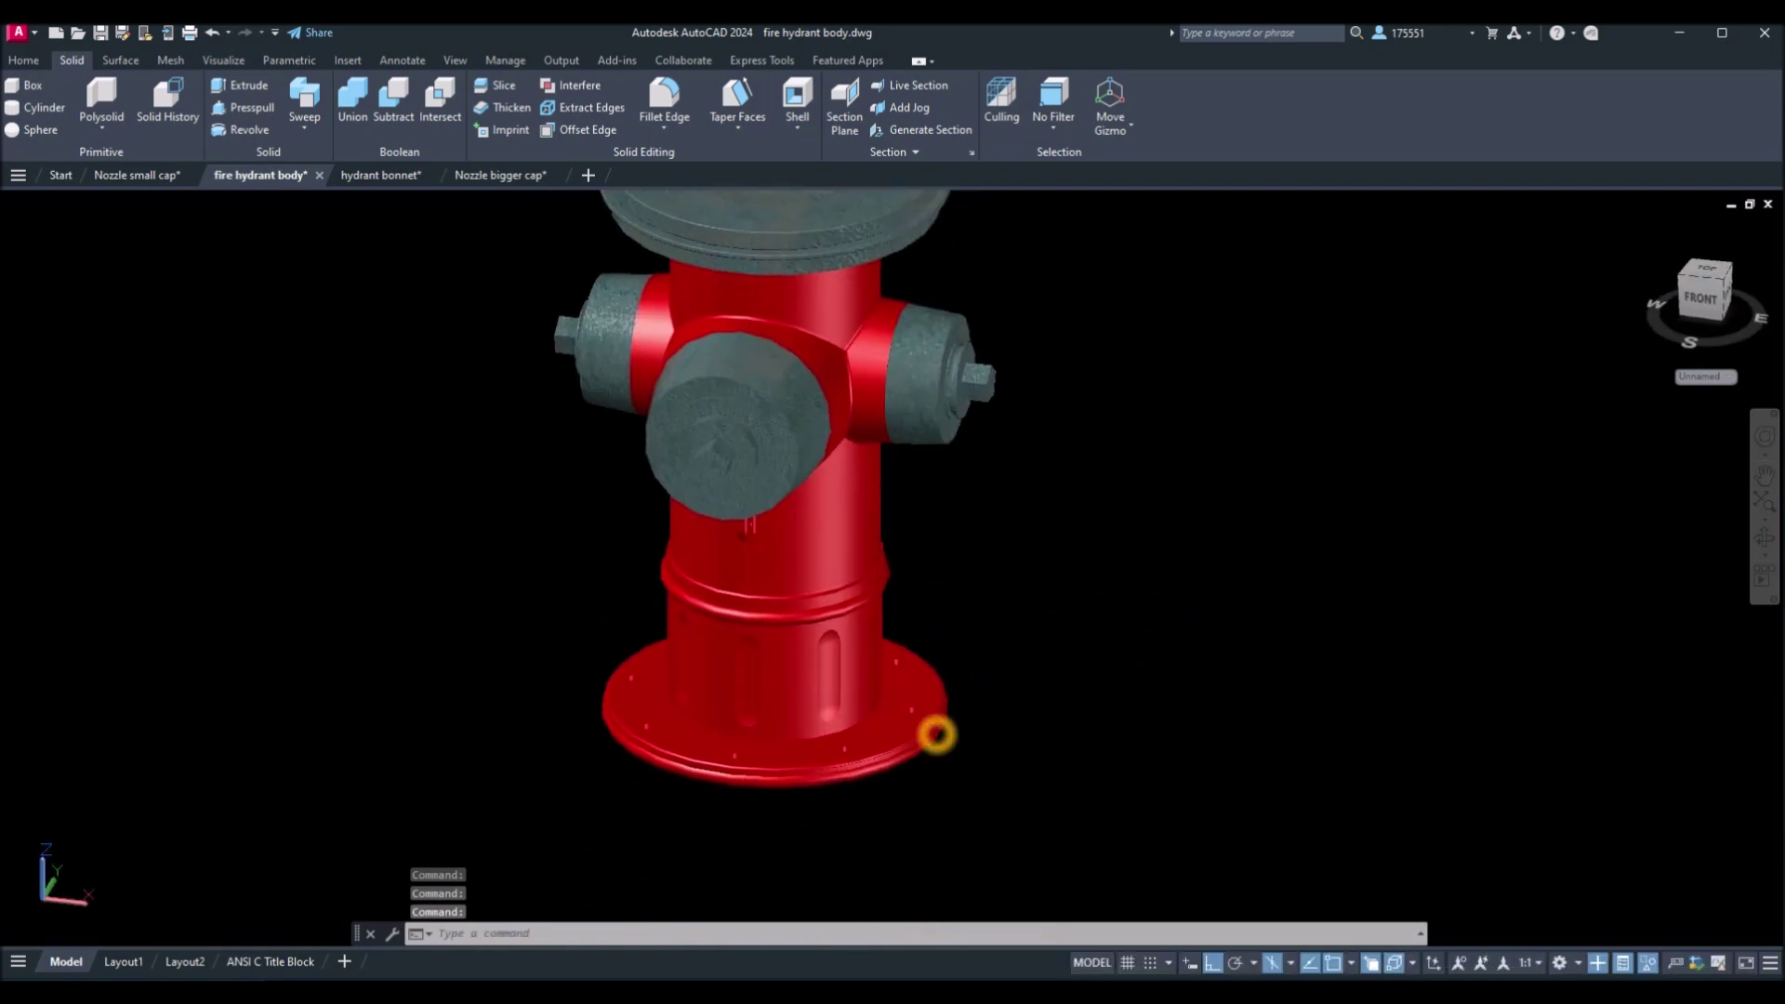
scroll(934, 730, up, 4)
scroll(815, 573, down, 3)
shift+middle_drag(817, 577, 852, 615)
scroll(803, 388, up, 3)
scroll(803, 388, down, 3)
scroll(852, 615, up, 3)
scroll(854, 593, down, 6)
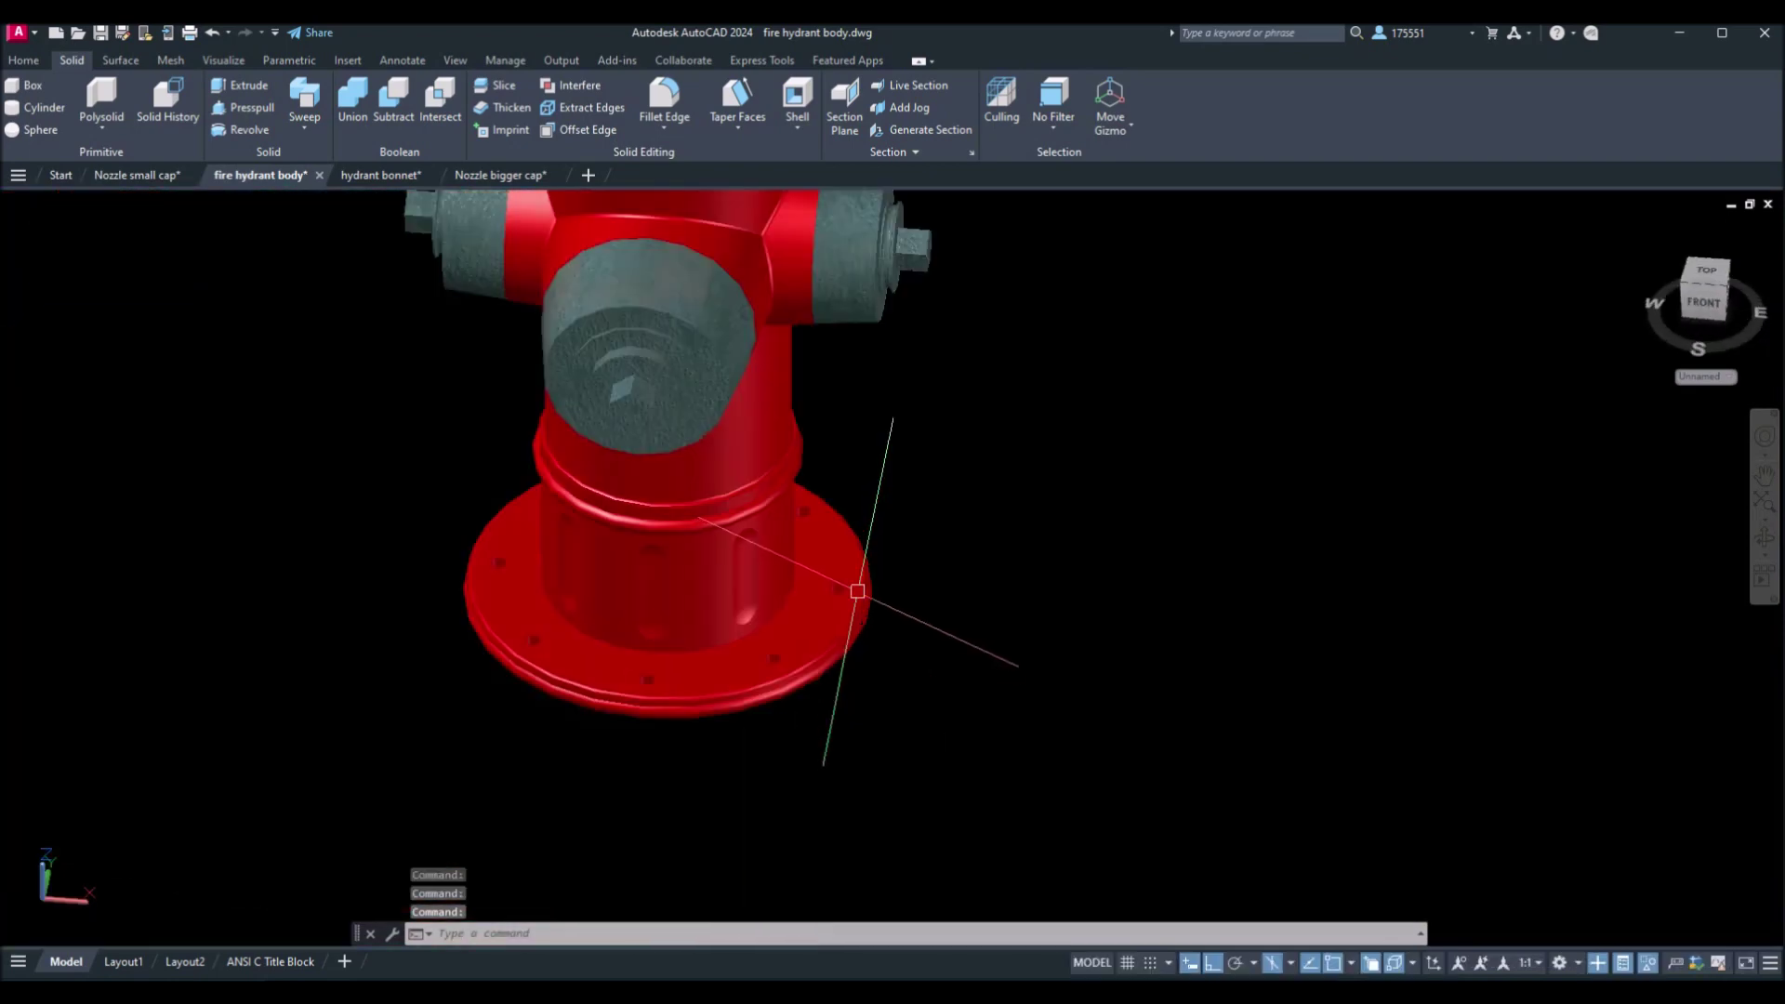